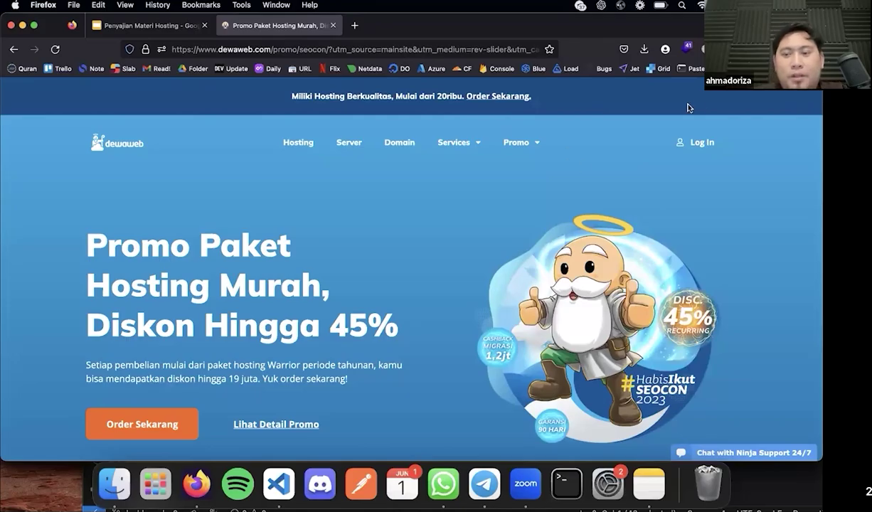
- Open Dewaweb's Client Area login page with the saved email and password prefilled
{"action": "left_click", "coordinate": [700, 144]}
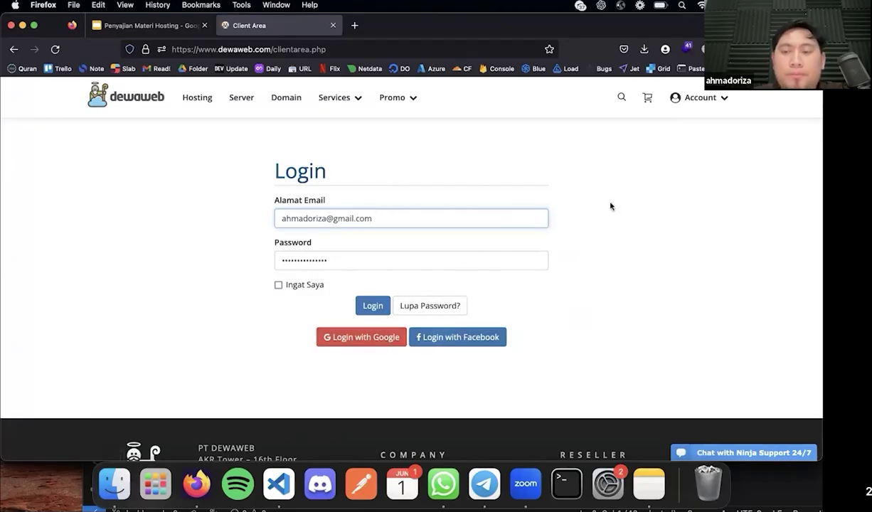
{"action": "left_click", "coordinate": [697, 101]}
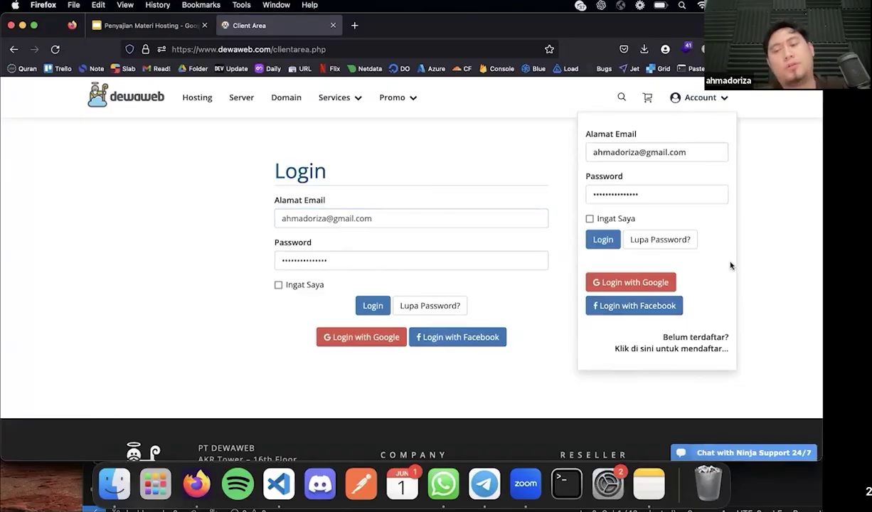
- Open the Registrasi form and look over its email, password, name, address and phone fields
{"action": "left_click", "coordinate": [697, 349]}
{"action": "scroll", "coordinate": [470, 199], "scroll_direction": "down", "scroll_amount": 5}
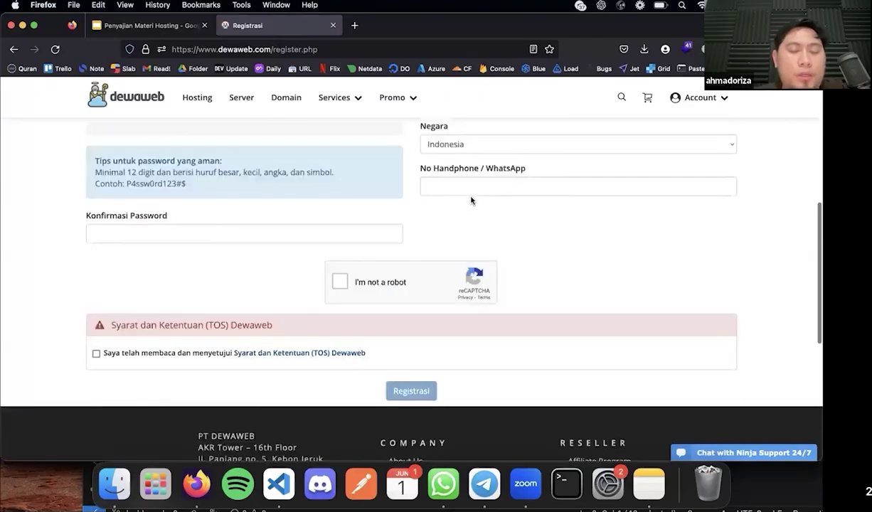
{"action": "scroll", "coordinate": [470, 198], "scroll_direction": "up", "scroll_amount": 10}
{"action": "scroll", "coordinate": [426, 185], "scroll_direction": "down", "scroll_amount": 2}
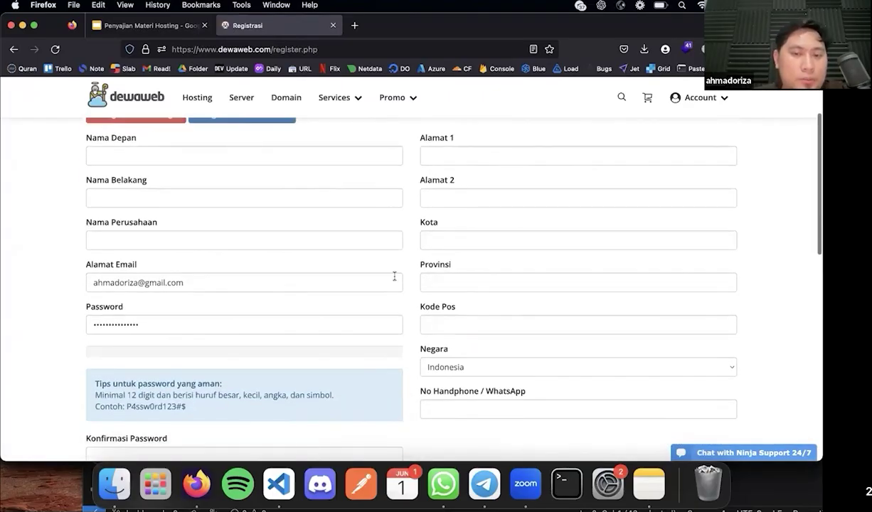
{"action": "scroll", "coordinate": [394, 276], "scroll_direction": "up", "scroll_amount": 2}
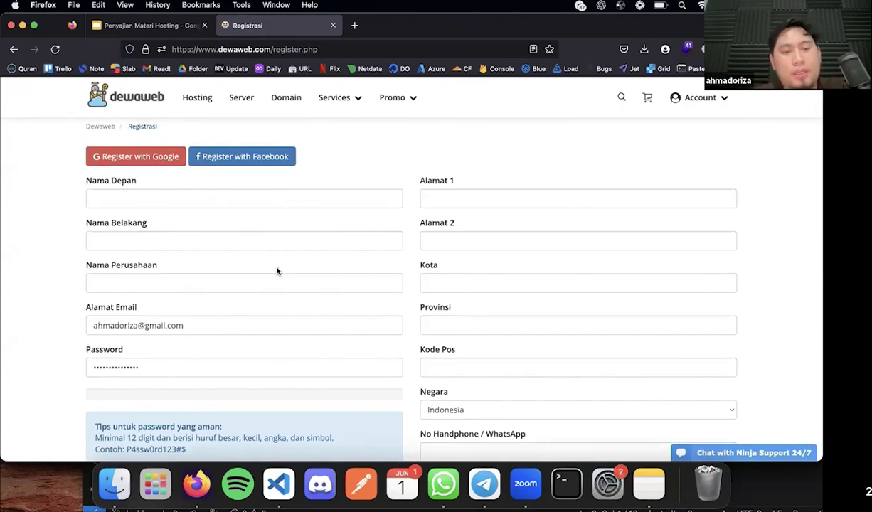
{"action": "scroll", "coordinate": [455, 214], "scroll_direction": "down", "scroll_amount": 2}
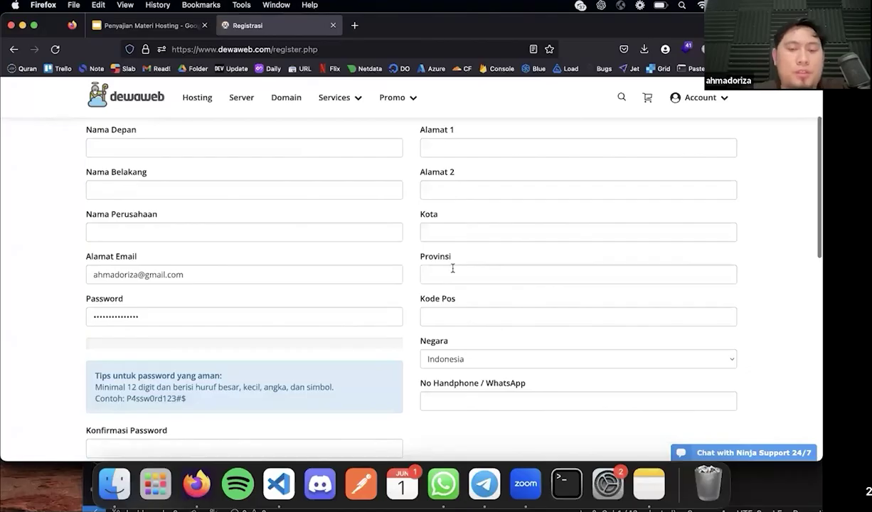
{"action": "scroll", "coordinate": [453, 268], "scroll_direction": "down", "scroll_amount": 5}
{"action": "scroll", "coordinate": [453, 268], "scroll_direction": "down", "scroll_amount": 1}
{"action": "scroll", "coordinate": [452, 271], "scroll_direction": "up", "scroll_amount": 9}
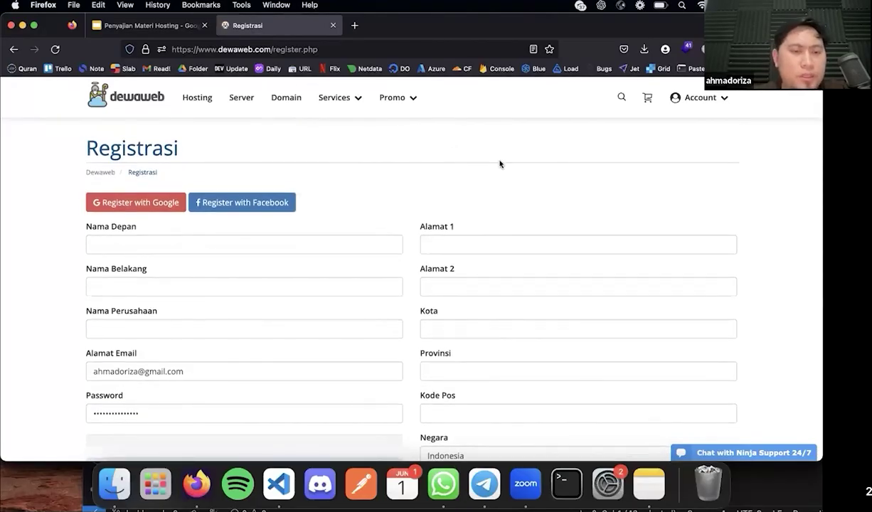
{"action": "scroll", "coordinate": [441, 164], "scroll_direction": "down", "scroll_amount": 2}
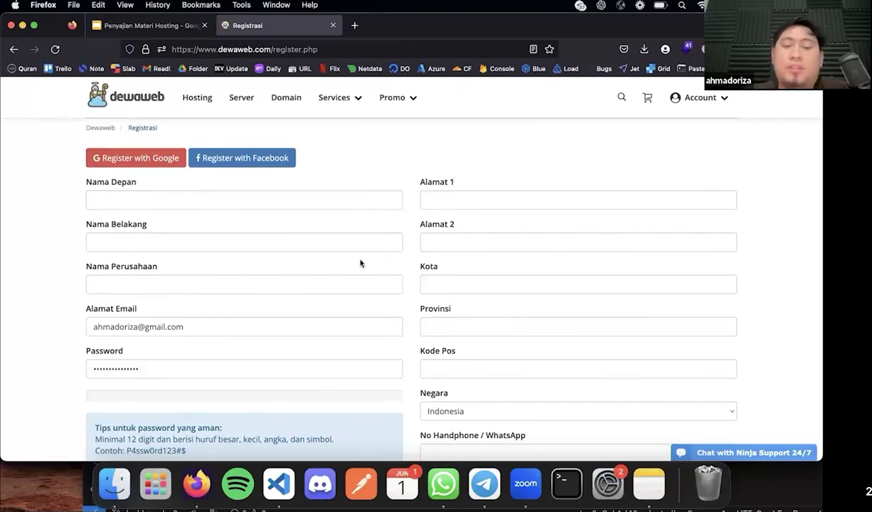
{"action": "scroll", "coordinate": [330, 317], "scroll_direction": "down", "scroll_amount": 3}
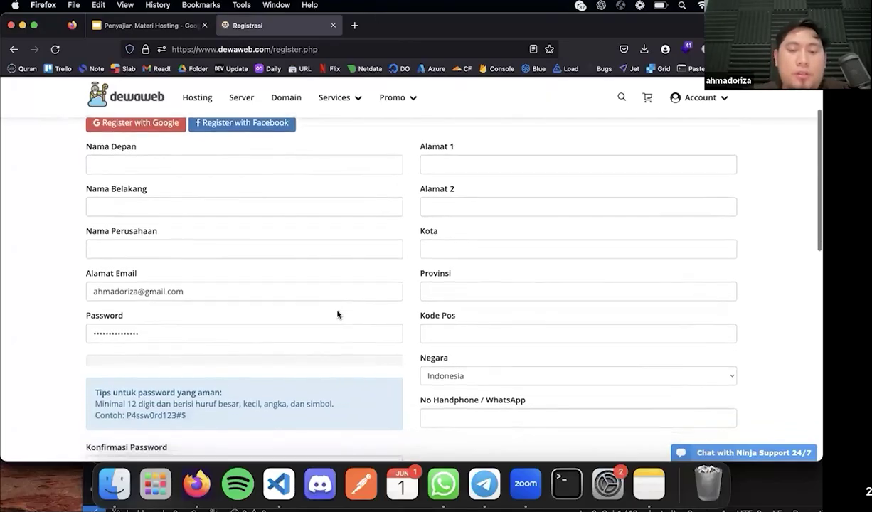
{"action": "scroll", "coordinate": [328, 321], "scroll_direction": "up", "scroll_amount": 2}
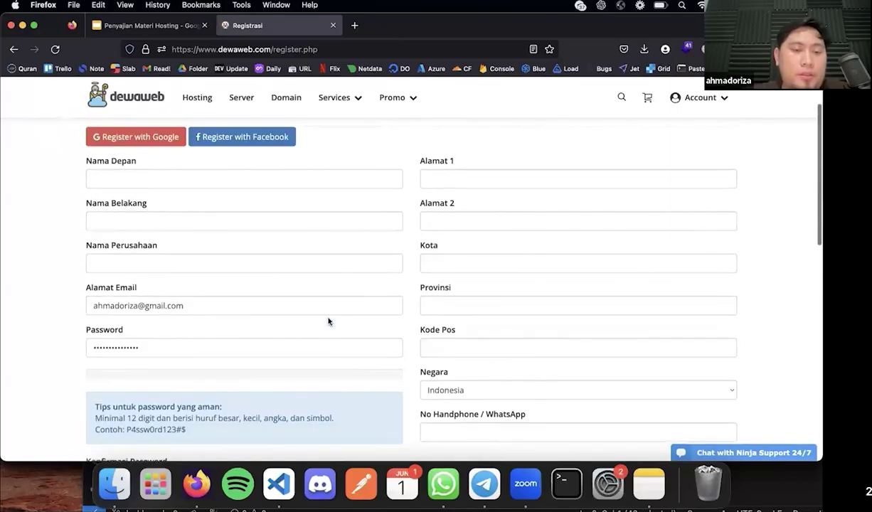
{"action": "scroll", "coordinate": [295, 167], "scroll_direction": "down", "scroll_amount": 6}
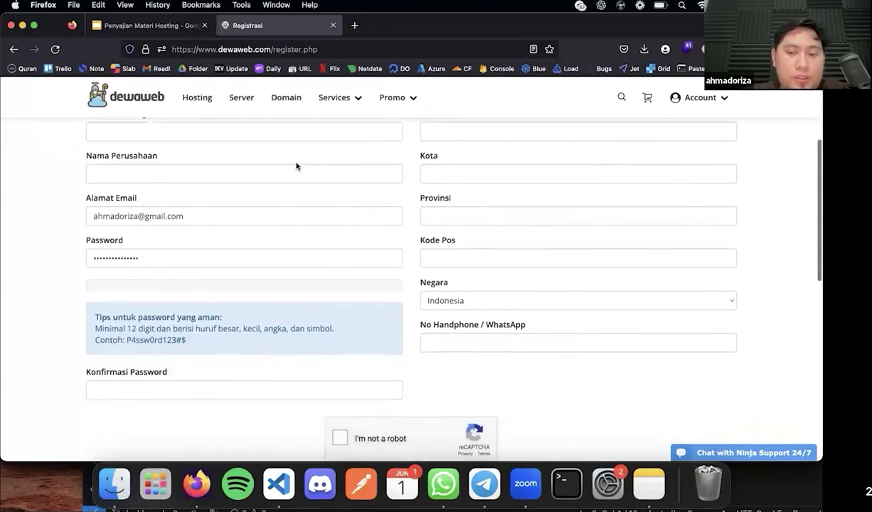
{"action": "scroll", "coordinate": [295, 167], "scroll_direction": "up", "scroll_amount": 5}
{"action": "scroll", "coordinate": [296, 166], "scroll_direction": "up", "scroll_amount": 1}
{"action": "scroll", "coordinate": [296, 165], "scroll_direction": "down", "scroll_amount": 6}
{"action": "scroll", "coordinate": [296, 166], "scroll_direction": "up", "scroll_amount": 9}
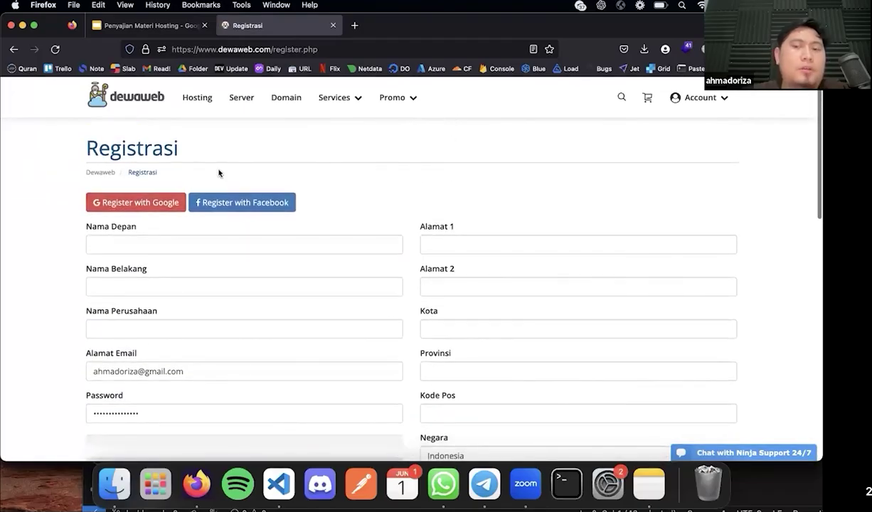
- Log in with a Google account and view the Cloud Hosting page with the HISEOCON25 and HISEOCON45 promos
{"action": "left_click", "coordinate": [11, 50]}
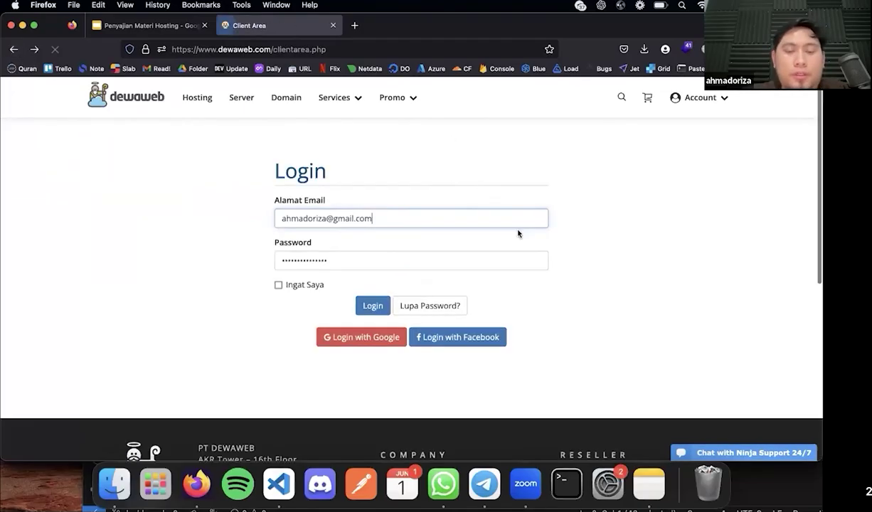
{"action": "left_click", "coordinate": [365, 338]}
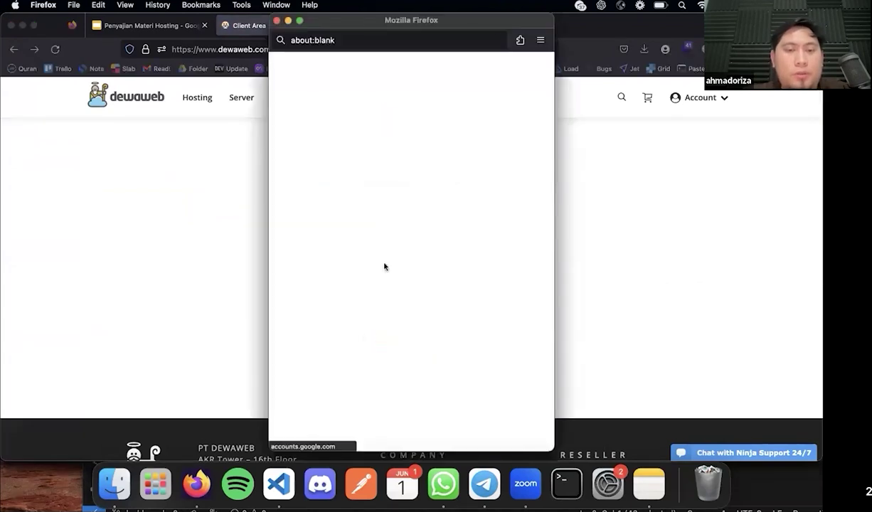
{"action": "left_click", "coordinate": [371, 177]}
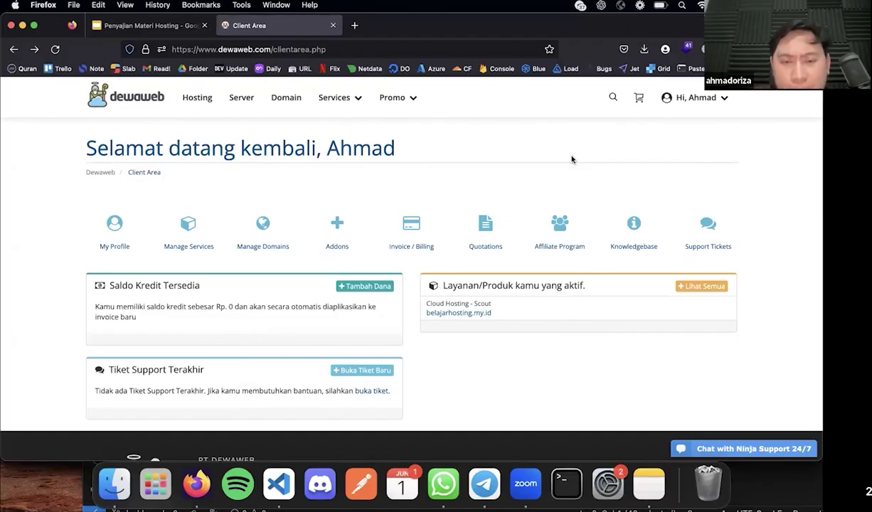
{"action": "scroll", "coordinate": [571, 159], "scroll_direction": "down", "scroll_amount": 1}
{"action": "scroll", "coordinate": [571, 159], "scroll_direction": "up", "scroll_amount": 1}
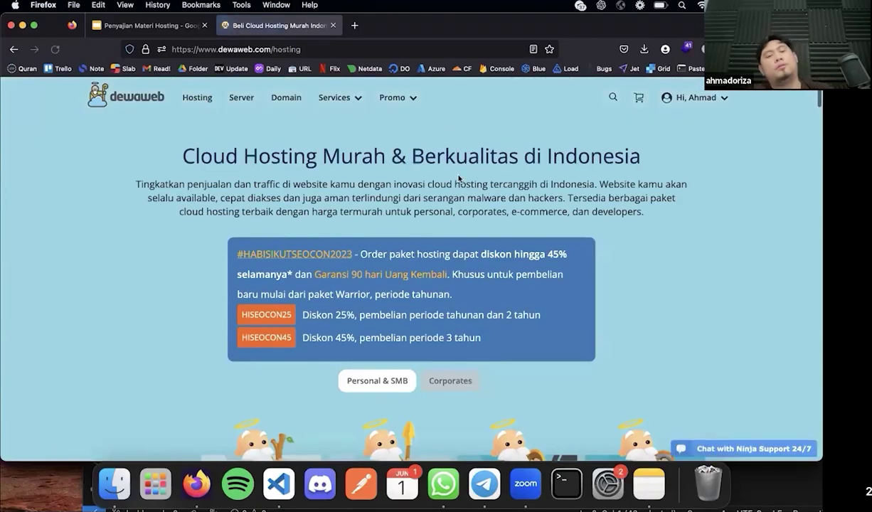
- Dismiss the purchase notification and show the Scout plan's billing period options
{"action": "scroll", "coordinate": [459, 182], "scroll_direction": "down", "scroll_amount": 10}
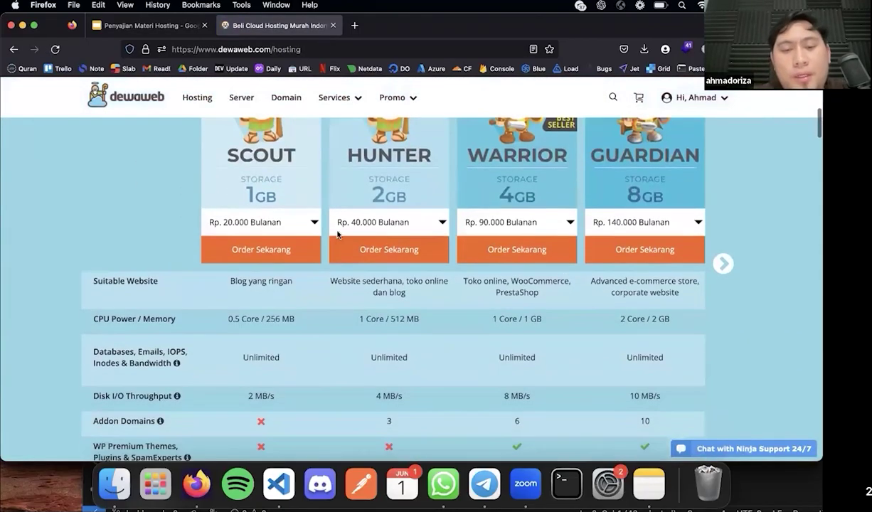
{"action": "scroll", "coordinate": [154, 228], "scroll_direction": "down", "scroll_amount": 5}
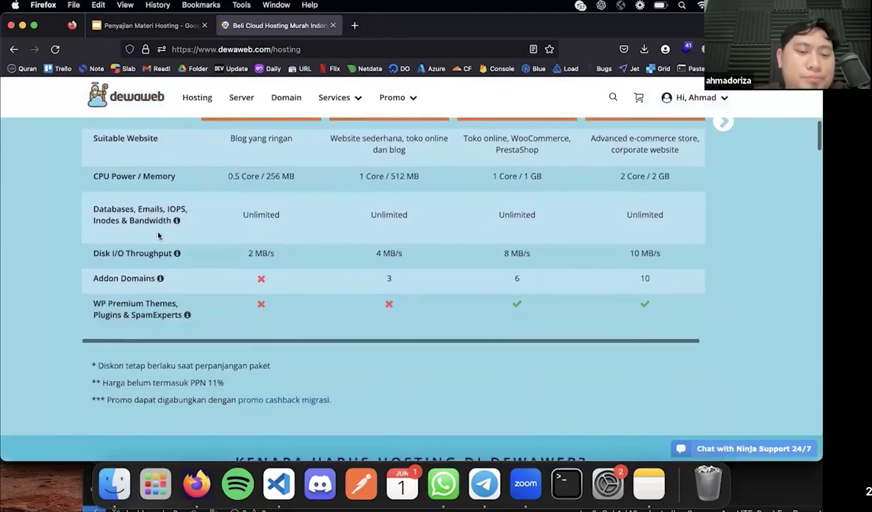
{"action": "scroll", "coordinate": [155, 230], "scroll_direction": "up", "scroll_amount": 5}
{"action": "scroll", "coordinate": [158, 234], "scroll_direction": "up", "scroll_amount": 2}
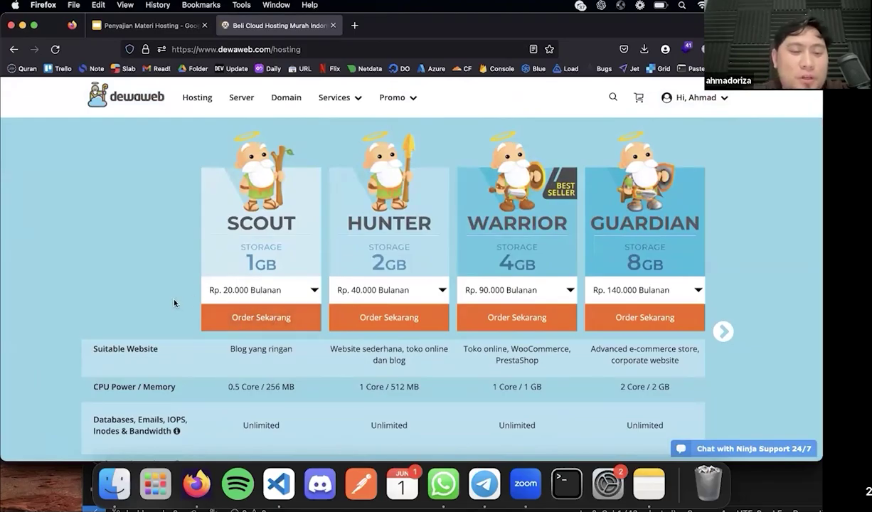
{"action": "scroll", "coordinate": [167, 286], "scroll_direction": "down", "scroll_amount": 1}
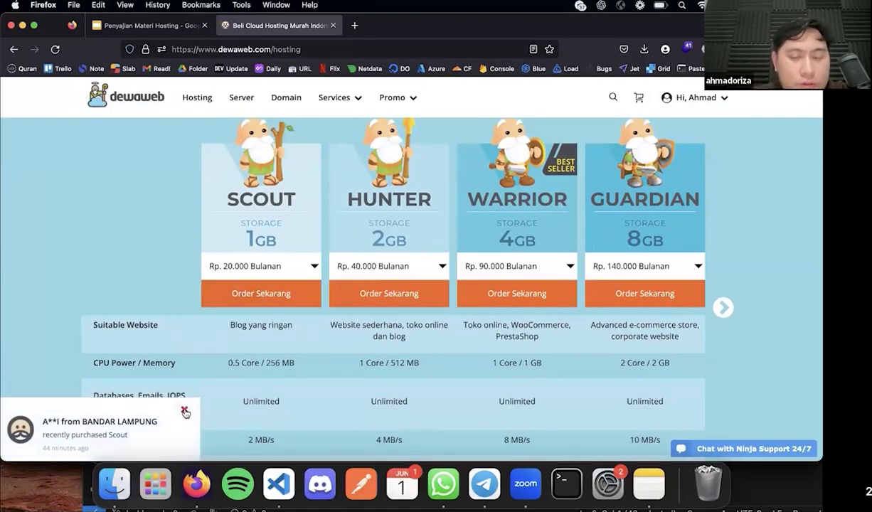
{"action": "left_click", "coordinate": [184, 410]}
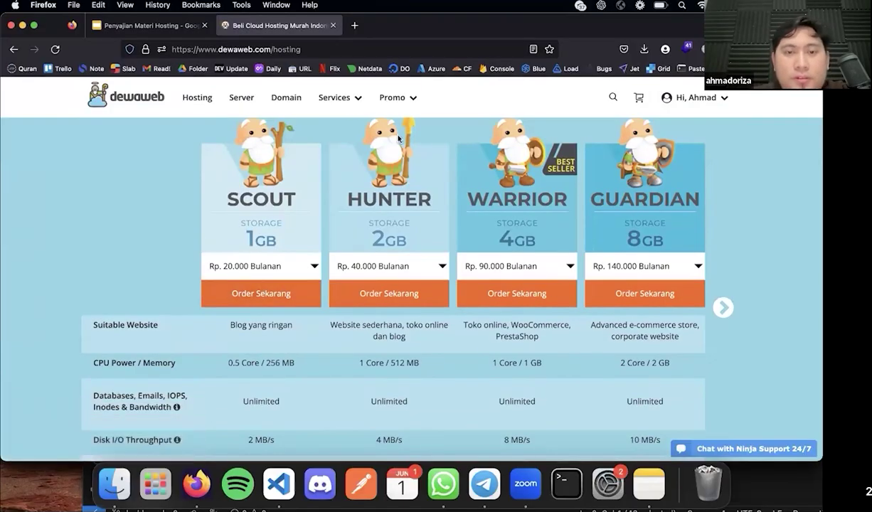
{"action": "left_click", "coordinate": [302, 260]}
{"action": "left_click", "coordinate": [266, 260]}
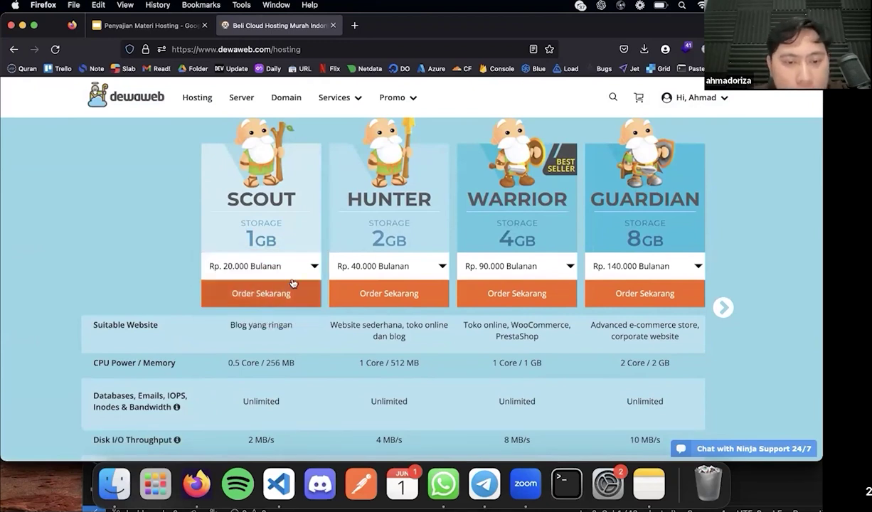
{"action": "left_click", "coordinate": [306, 259]}
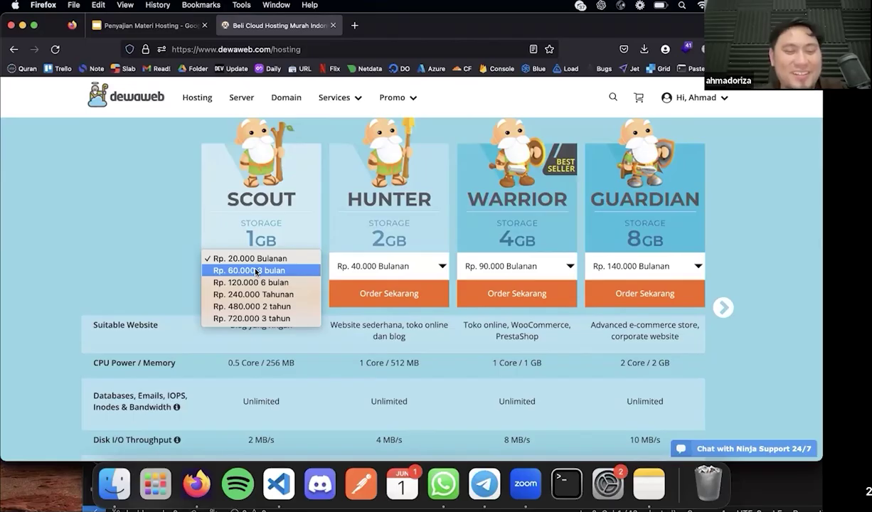
- Keep Scout at Rp. 20.000 Bulanan and open its order form, Singapore location preset
{"action": "left_click", "coordinate": [253, 258]}
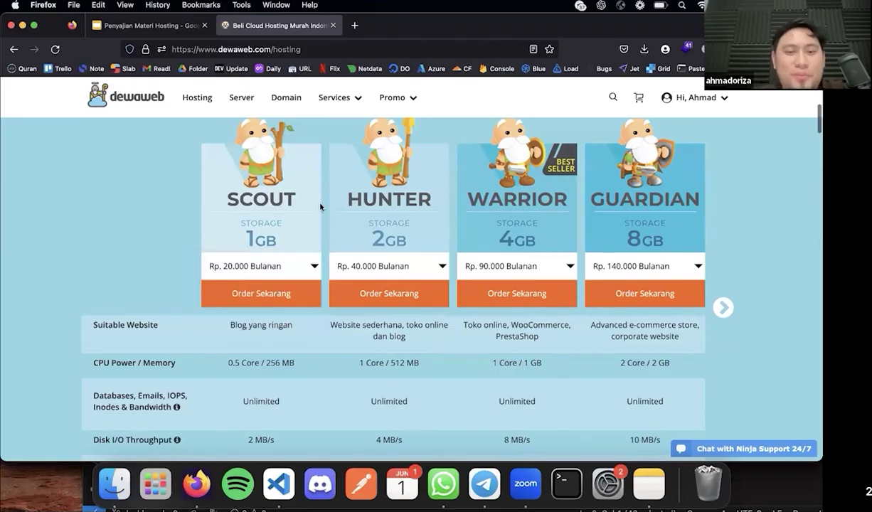
{"action": "mouse_move", "coordinate": [384, 97]}
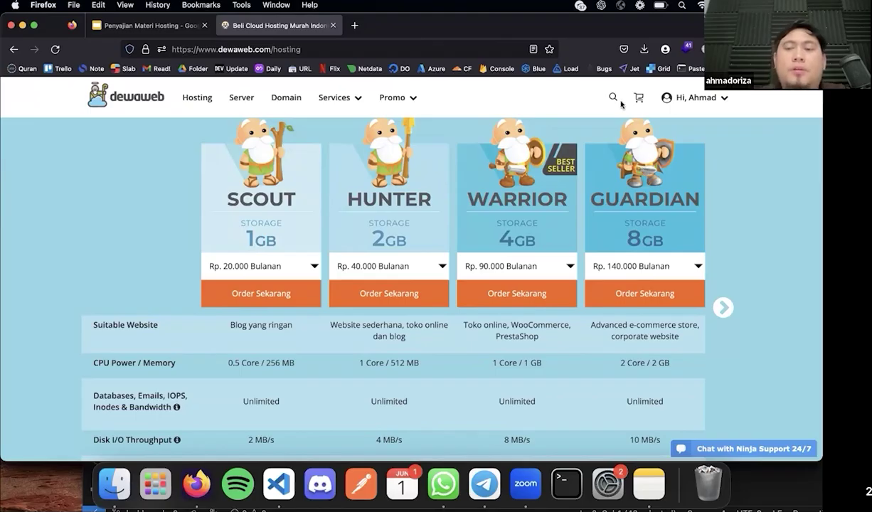
{"action": "left_click", "coordinate": [276, 294]}
- Enter and then clear the domain name 'latihanhosting', and choose the .my.id extension
{"action": "scroll", "coordinate": [388, 242], "scroll_direction": "down", "scroll_amount": 1}
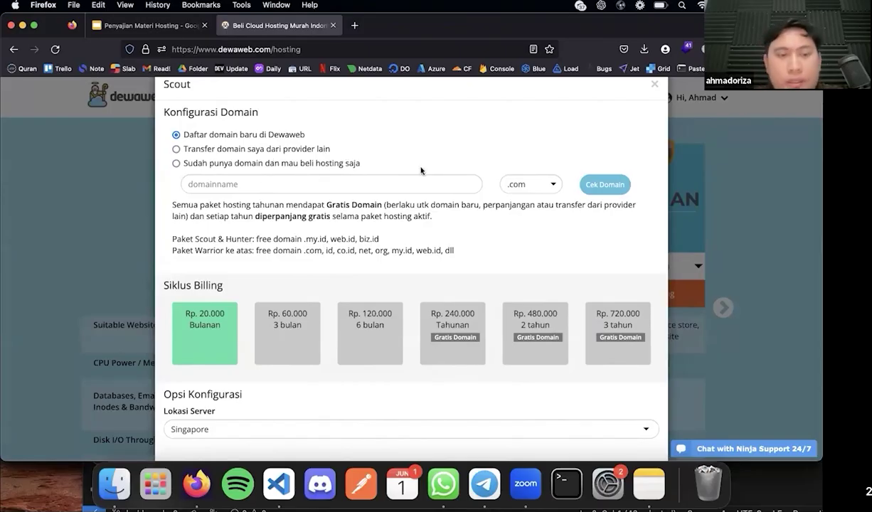
{"action": "left_click", "coordinate": [331, 182]}
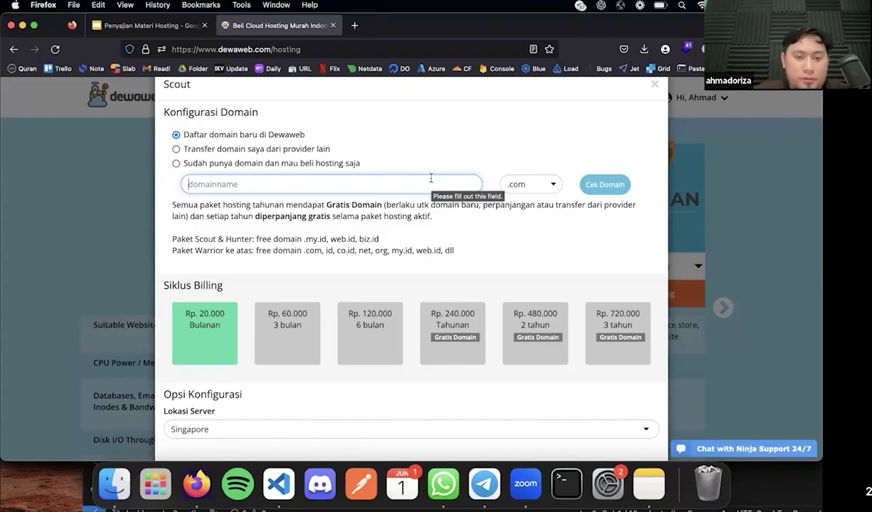
{"action": "type", "text": "latihanhosting"}
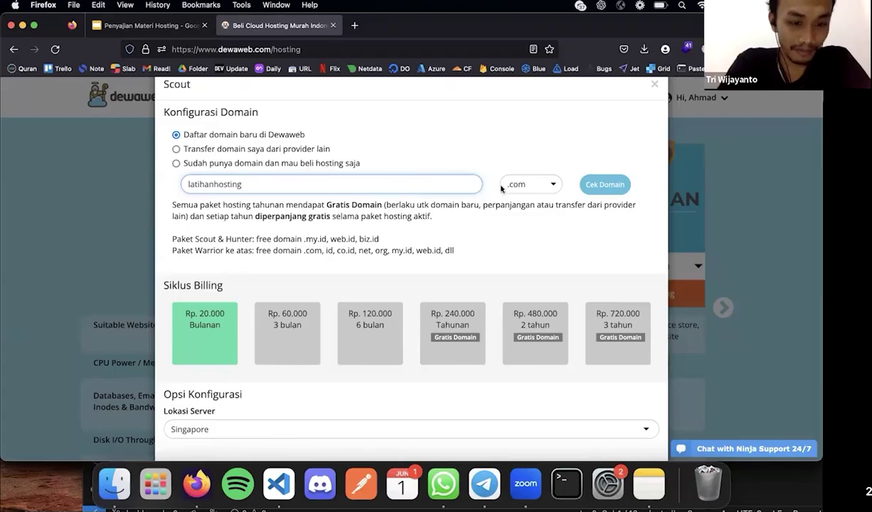
{"action": "double_click", "coordinate": [249, 184]}
{"action": "key", "text": "BackSpace"}
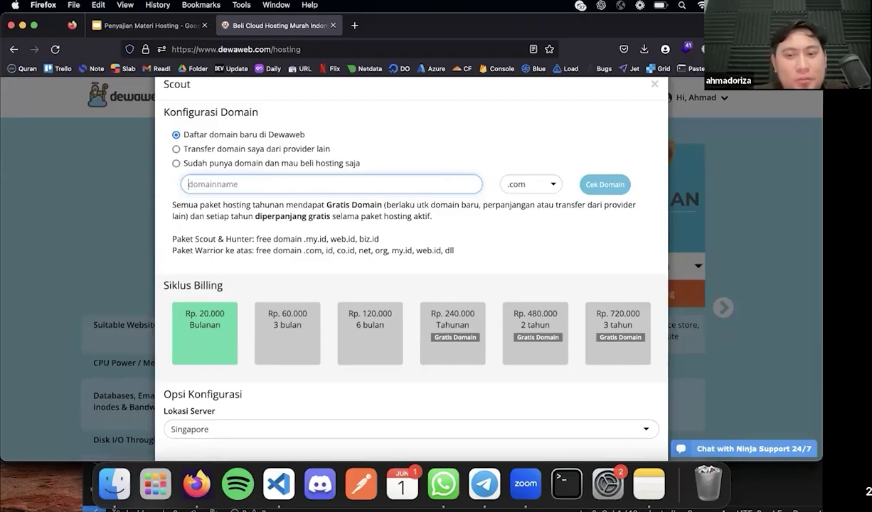
{"action": "left_click", "coordinate": [523, 186]}
{"action": "left_click", "coordinate": [523, 231]}
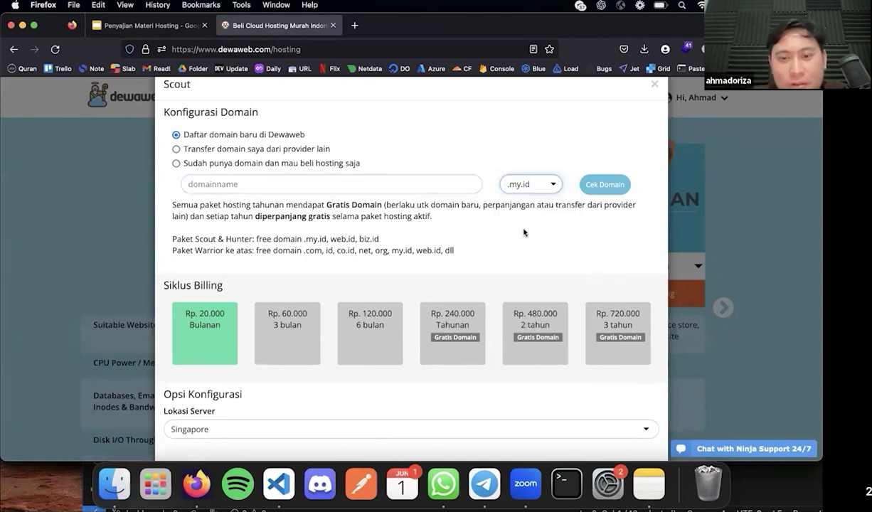
- Replace trial names like 'jago' and 'pusinghosting' with 'belajarhostingdong' and check its availability
{"action": "left_click", "coordinate": [379, 179]}
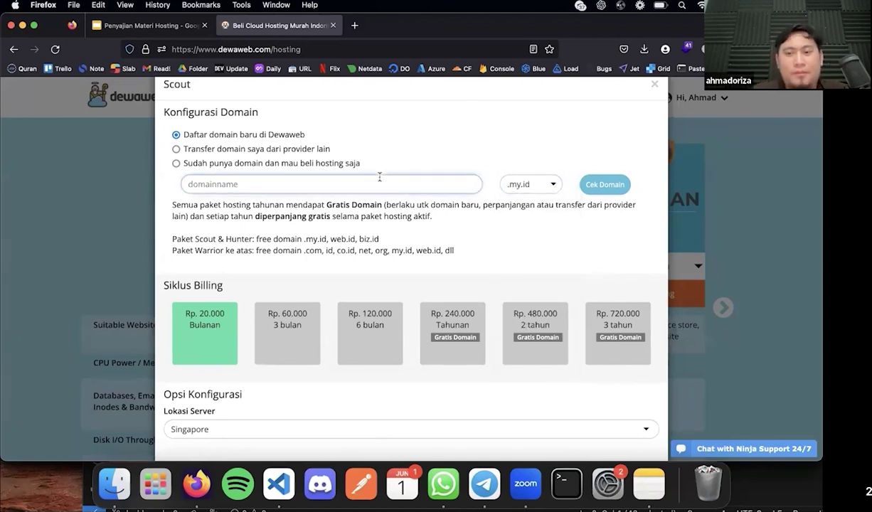
{"action": "type", "text": "jago"}
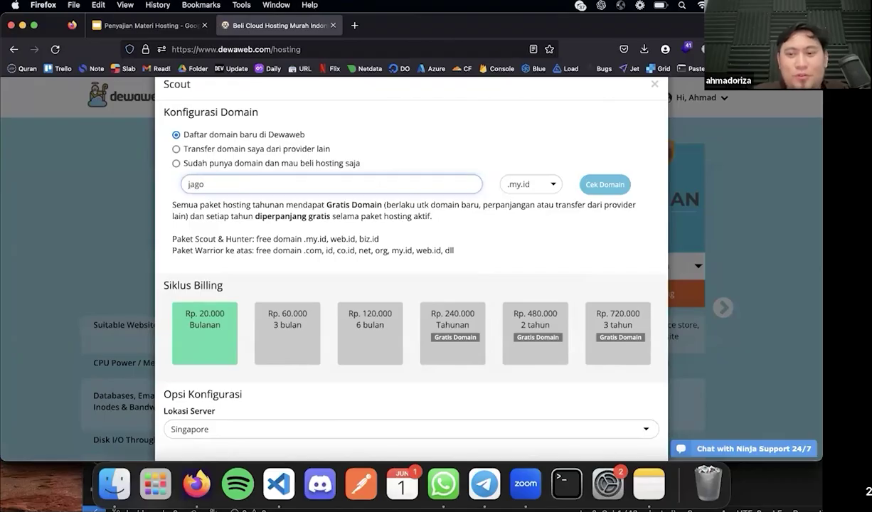
{"action": "double_click", "coordinate": [192, 184]}
{"action": "key", "text": "BackSpace"}
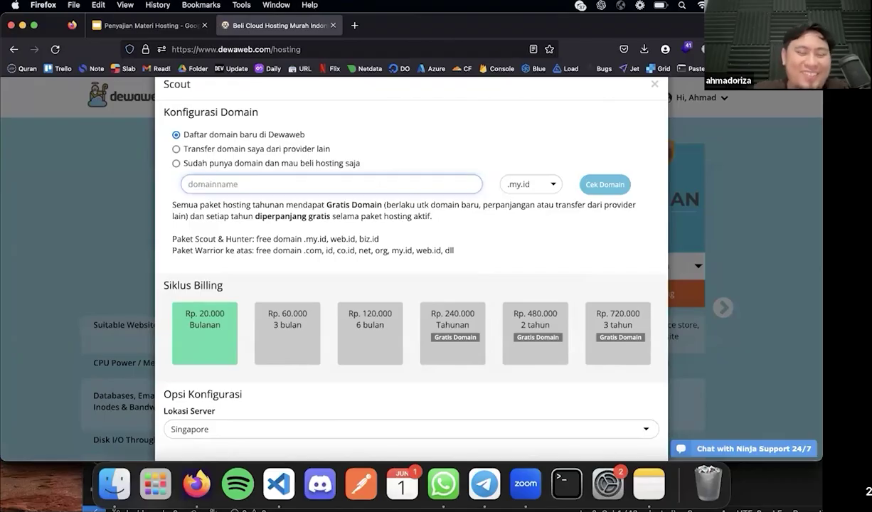
{"action": "type", "text": "pustinghos"}
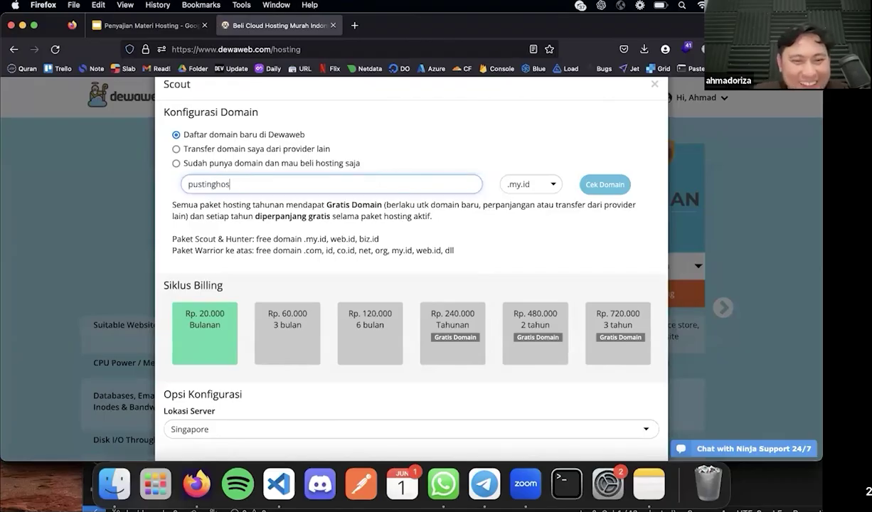
{"action": "key", "text": "BackSpace"}
{"action": "key", "text": "BackSpace"}
{"action": "key", "text": "super+a"}
{"action": "key", "text": "BackSpace"}
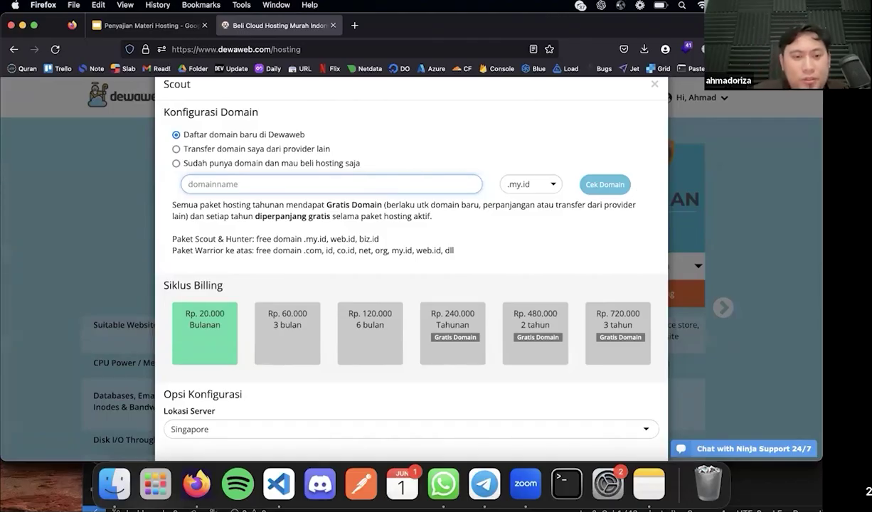
{"action": "type", "text": "pusinghosting"}
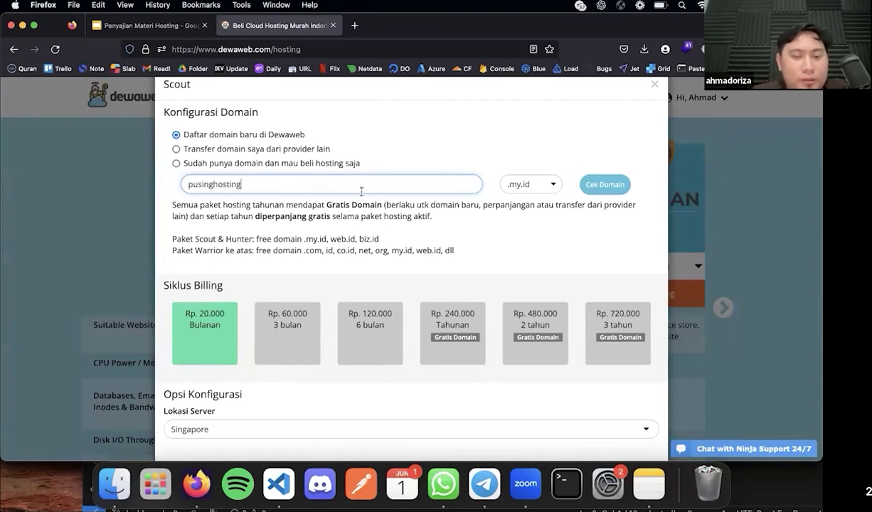
{"action": "key", "text": "super+a"}
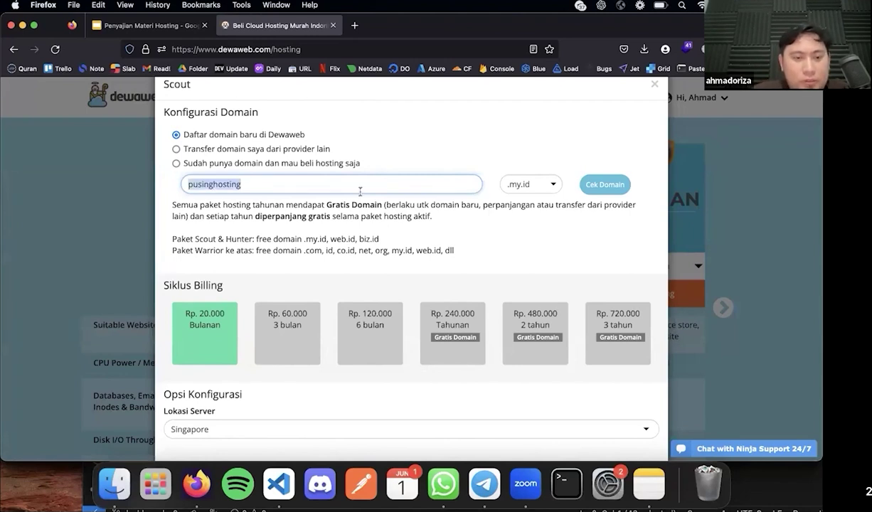
{"action": "type", "text": "belaj"}
{"action": "key", "text": "BackSpace"}
{"action": "key", "text": "BackSpace"}
{"action": "key", "text": "BackSpace"}
{"action": "key", "text": "BackSpace"}
{"action": "key", "text": "BackSpace"}
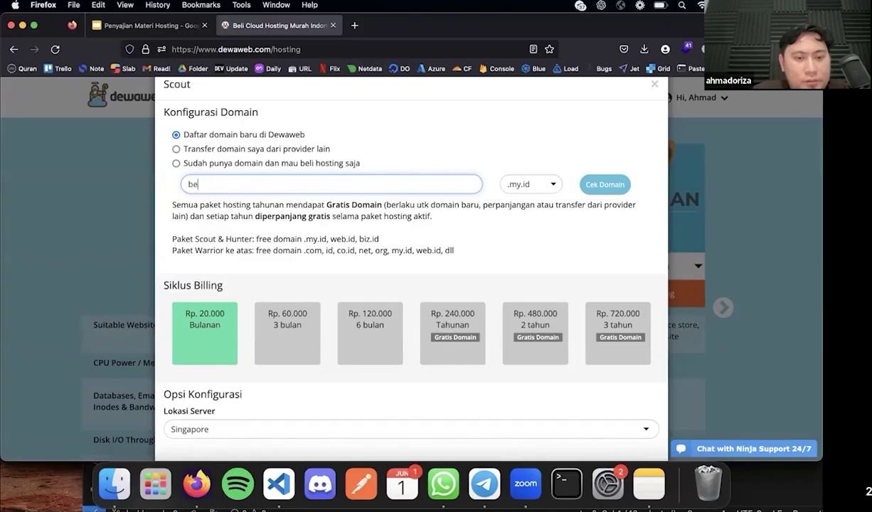
{"action": "type", "text": "belajarhosting"}
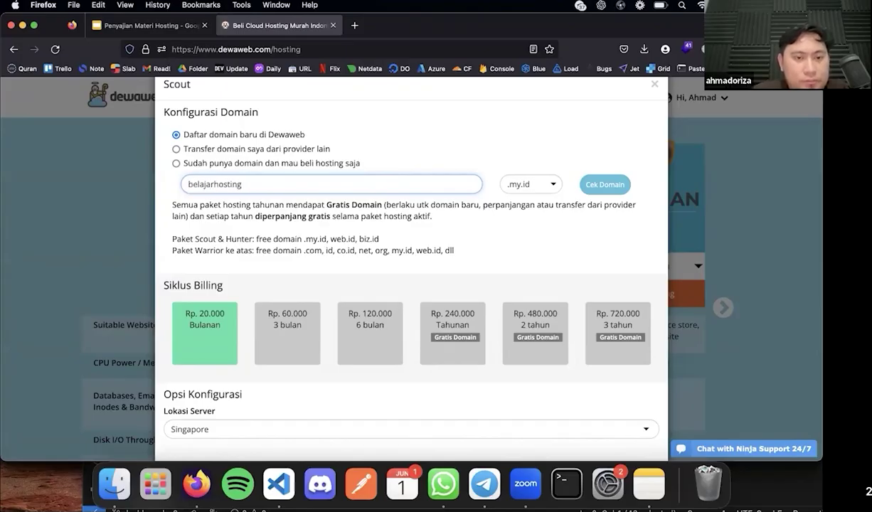
{"action": "type", "text": "dong"}
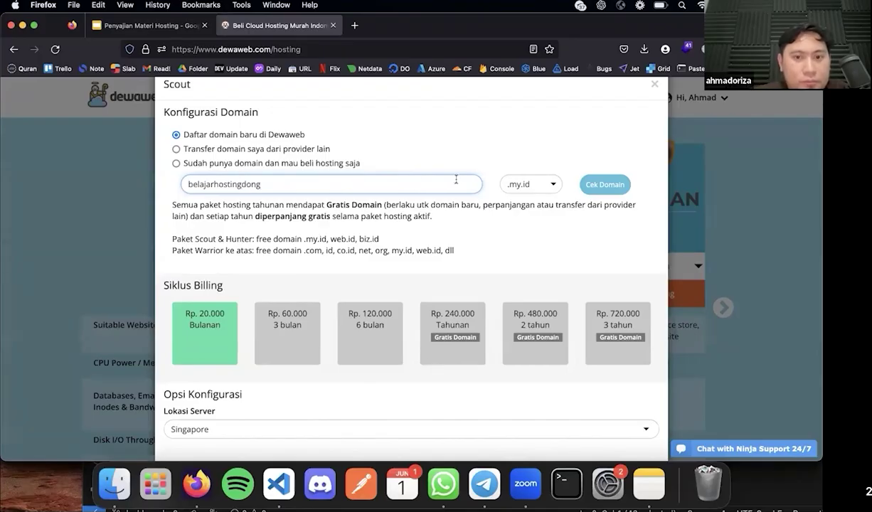
{"action": "left_click", "coordinate": [605, 185]}
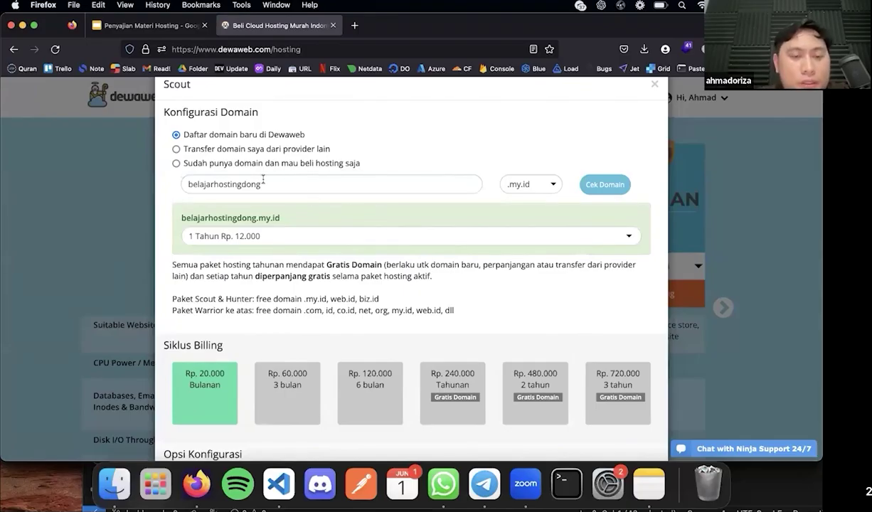
- Keep .my.id and recheck belajarhostingdong.my.id, confirming 1 Tahun at Rp. 12.000
{"action": "left_click_drag", "start_coordinate": [192, 184], "coordinate": [312, 178]}
{"action": "left_click", "coordinate": [302, 173]}
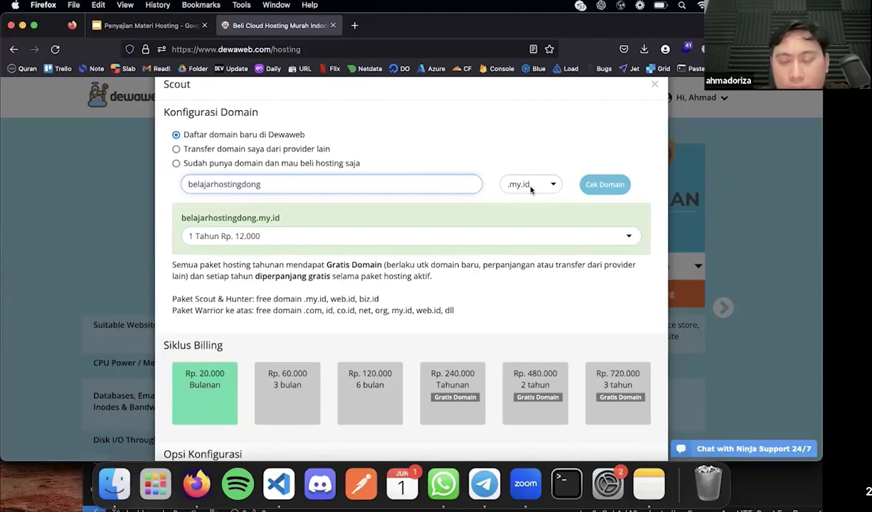
{"action": "left_click", "coordinate": [509, 183]}
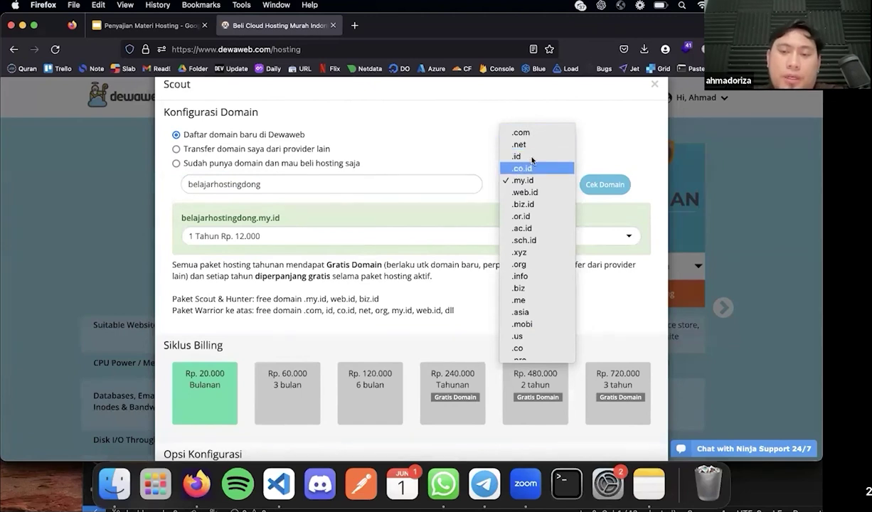
{"action": "left_click", "coordinate": [515, 179]}
{"action": "left_click", "coordinate": [400, 183]}
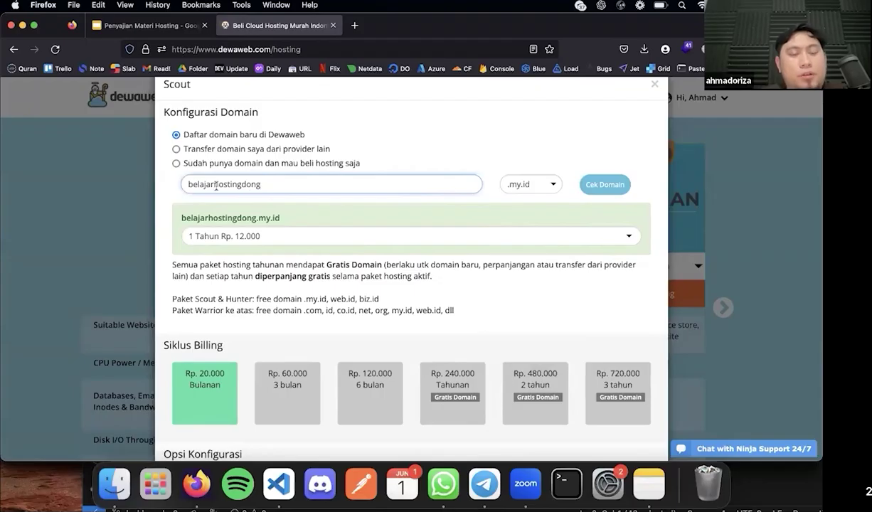
{"action": "double_click", "coordinate": [248, 182]}
{"action": "left_click", "coordinate": [249, 182]}
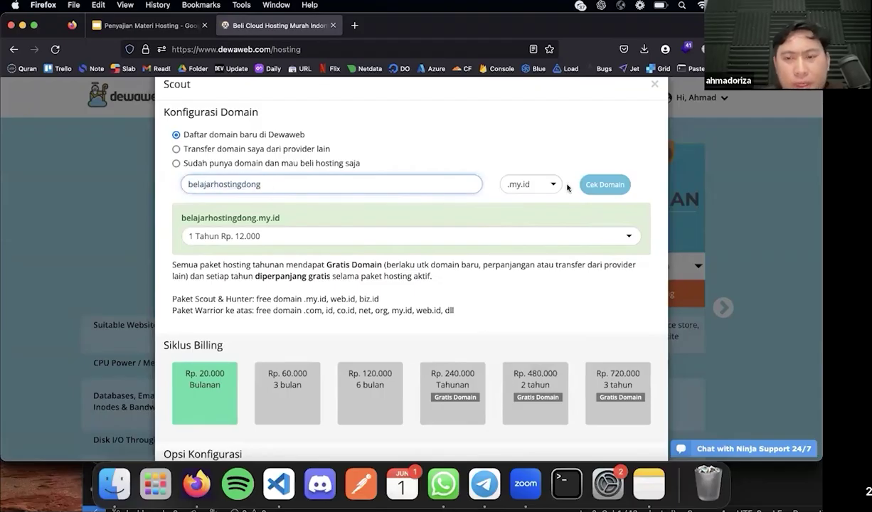
{"action": "left_click", "coordinate": [595, 186]}
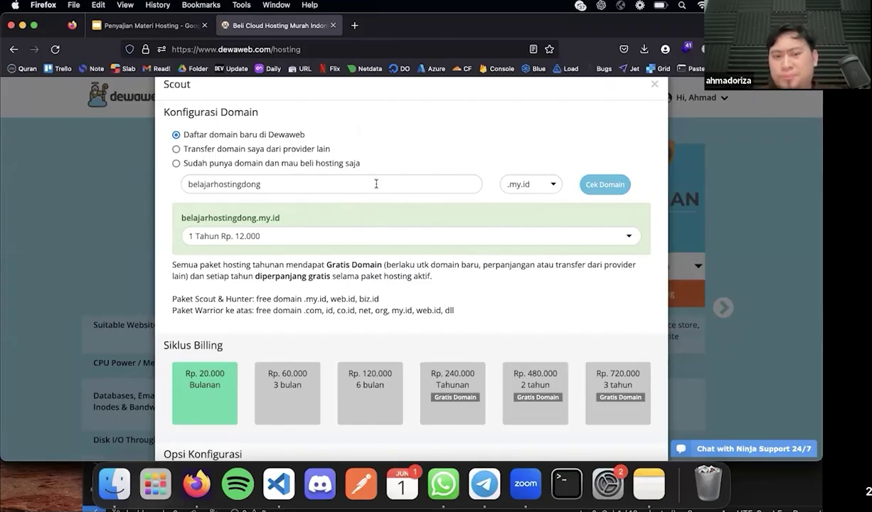
{"action": "scroll", "coordinate": [376, 184], "scroll_direction": "down", "scroll_amount": 1}
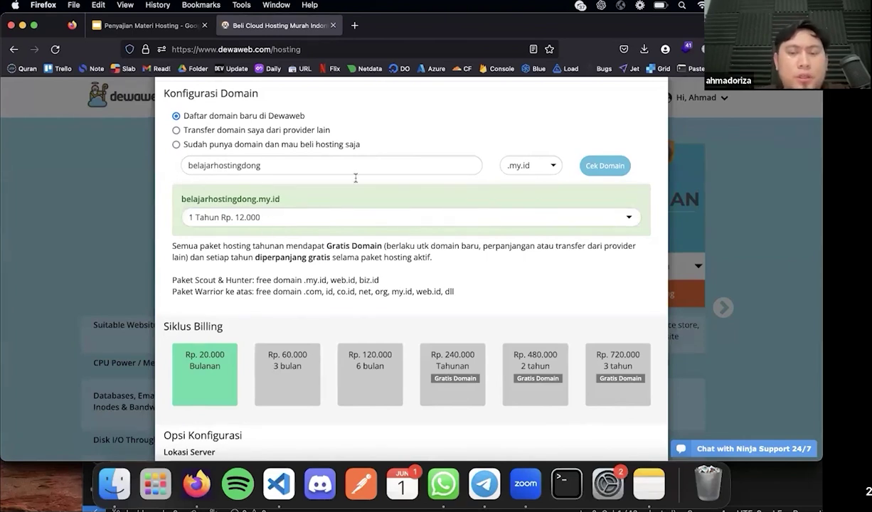
- Set the Lokasi Server to Jakarta, Indonesia, bringing the subtotal to Rp. 32.000
{"action": "scroll", "coordinate": [354, 177], "scroll_direction": "down", "scroll_amount": 1}
{"action": "scroll", "coordinate": [309, 178], "scroll_direction": "down", "scroll_amount": 4}
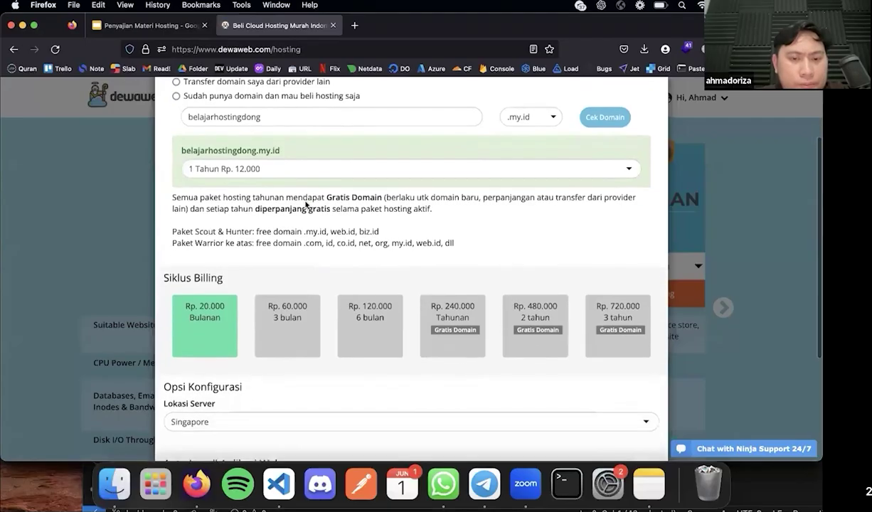
{"action": "scroll", "coordinate": [213, 279], "scroll_direction": "down", "scroll_amount": 4}
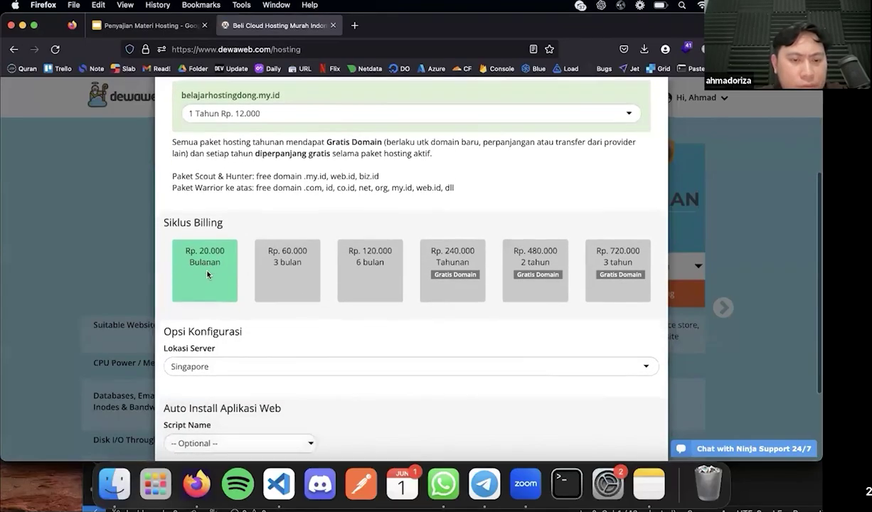
{"action": "left_click", "coordinate": [232, 292]}
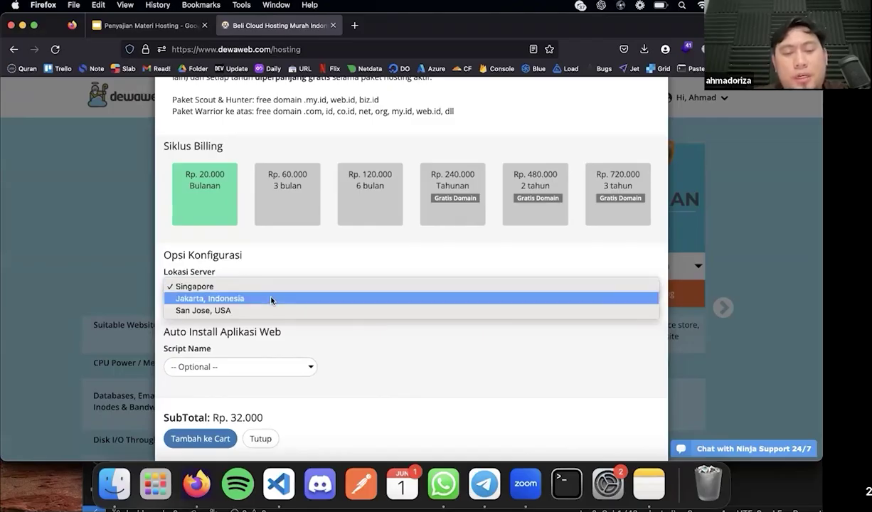
{"action": "left_click", "coordinate": [271, 299]}
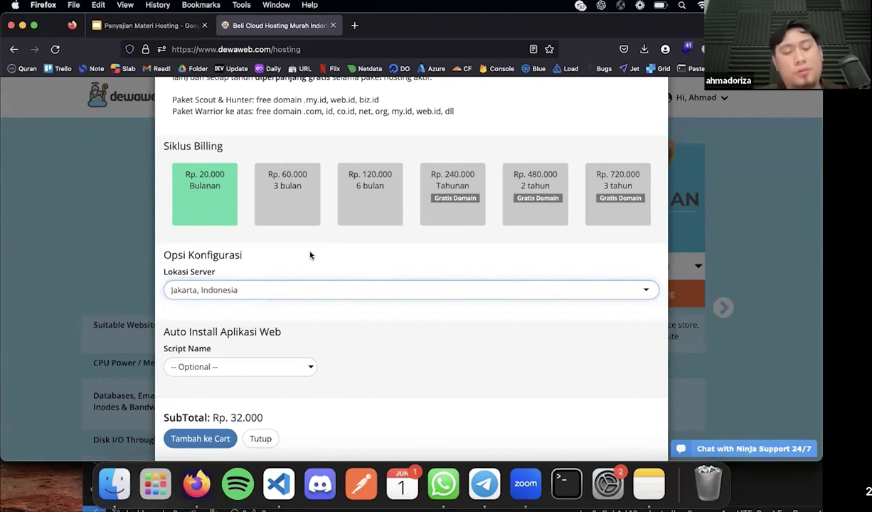
{"action": "left_click", "coordinate": [244, 288]}
{"action": "left_click", "coordinate": [242, 288]}
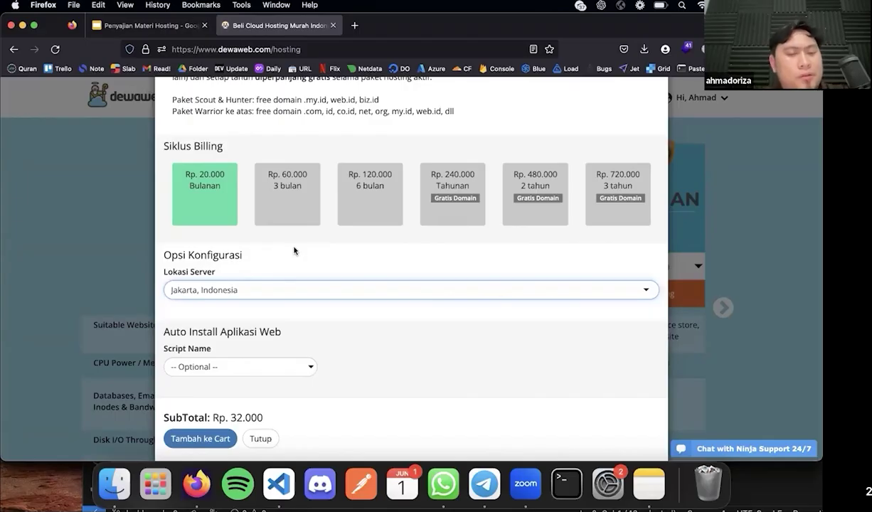
{"action": "scroll", "coordinate": [293, 250], "scroll_direction": "down", "scroll_amount": 1}
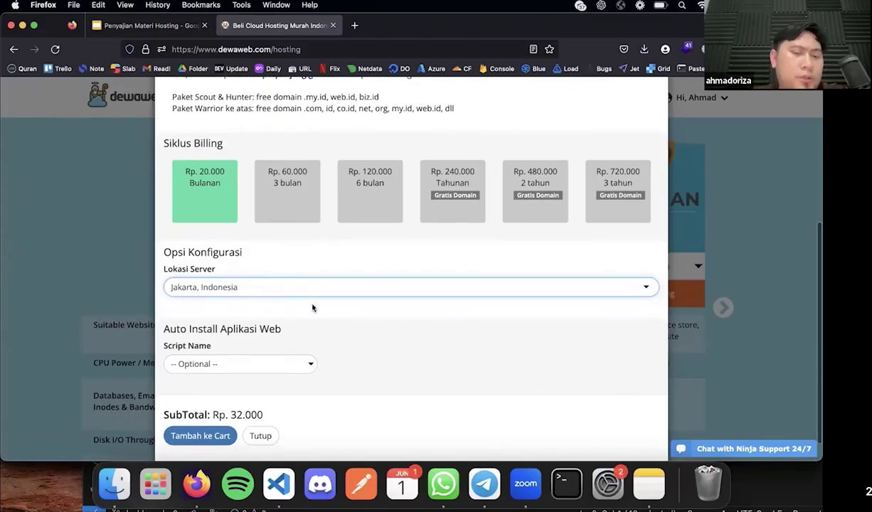
{"action": "scroll", "coordinate": [323, 308], "scroll_direction": "down", "scroll_amount": 1}
{"action": "scroll", "coordinate": [312, 305], "scroll_direction": "up", "scroll_amount": 3}
{"action": "scroll", "coordinate": [311, 307], "scroll_direction": "down", "scroll_amount": 3}
{"action": "scroll", "coordinate": [311, 307], "scroll_direction": "down", "scroll_amount": 1}
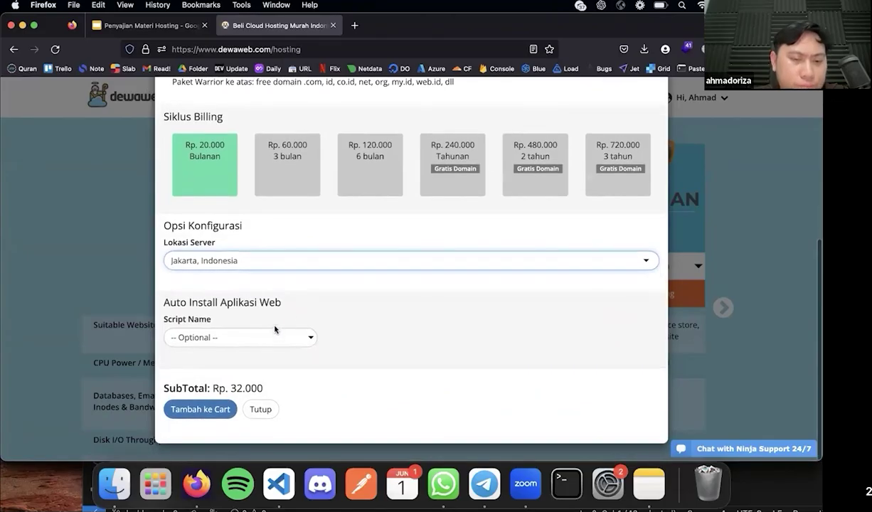
- Browse the auto-install Script Name list and leave it at -- Optional --
{"action": "left_click", "coordinate": [308, 339]}
{"action": "scroll", "coordinate": [263, 166], "scroll_direction": "down", "scroll_amount": 3}
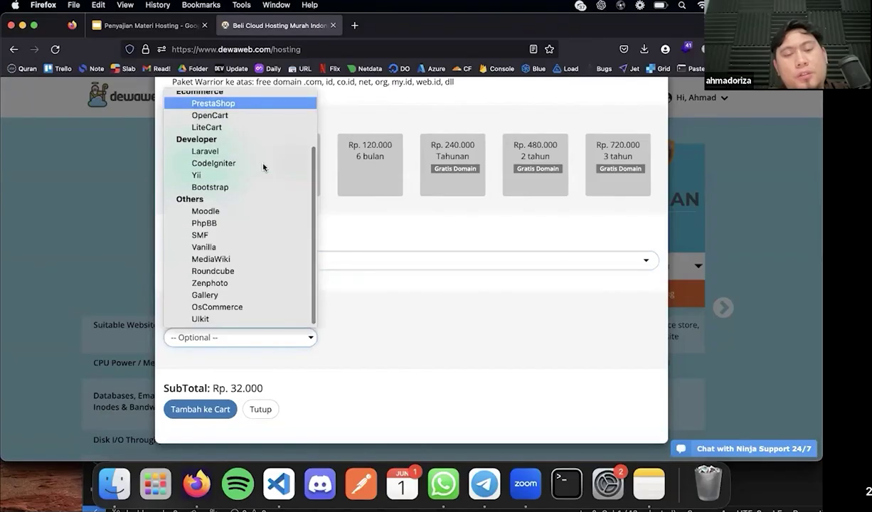
{"action": "scroll", "coordinate": [273, 210], "scroll_direction": "up", "scroll_amount": 3}
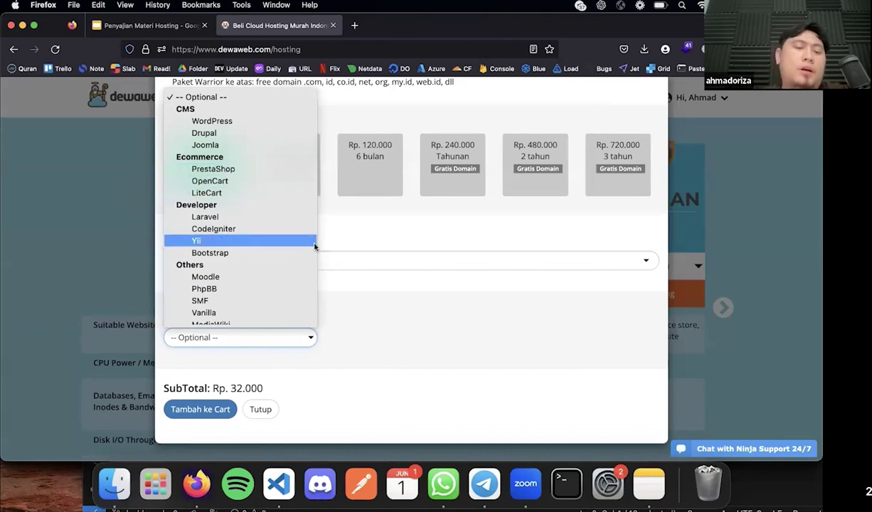
{"action": "left_click", "coordinate": [243, 331]}
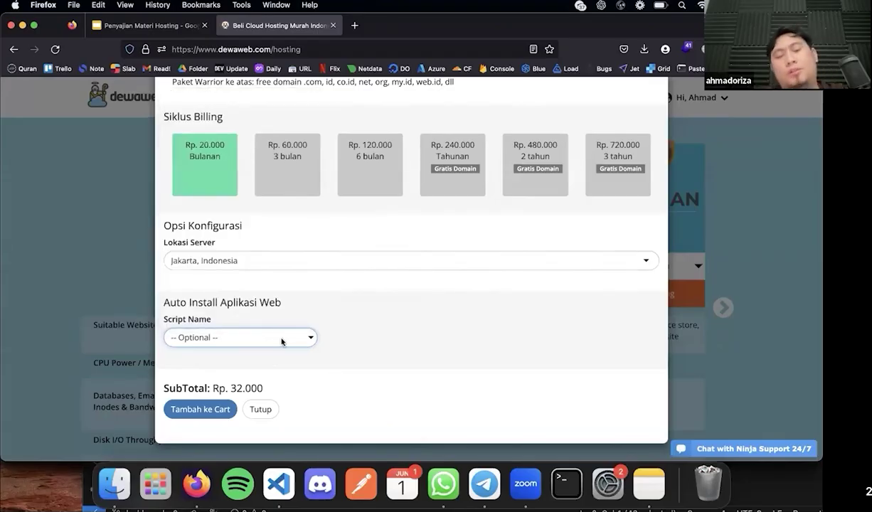
{"action": "left_click", "coordinate": [281, 341]}
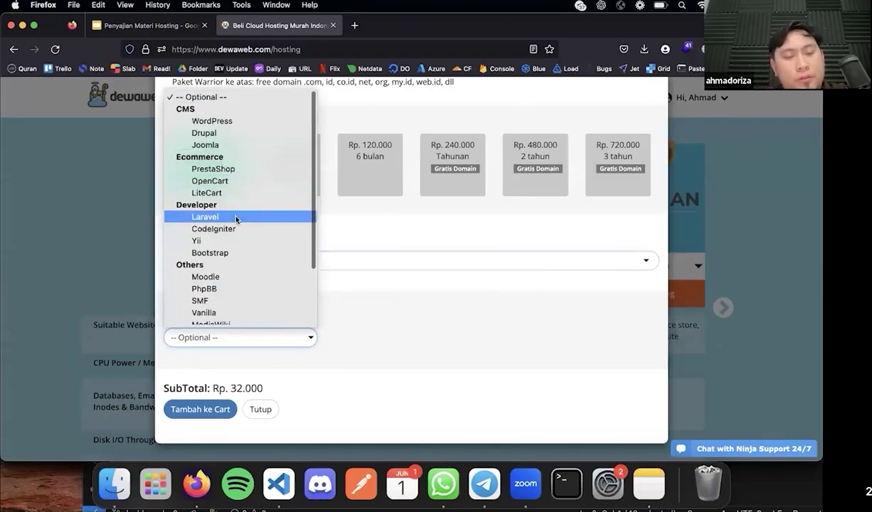
{"action": "scroll", "coordinate": [235, 218], "scroll_direction": "down", "scroll_amount": 1}
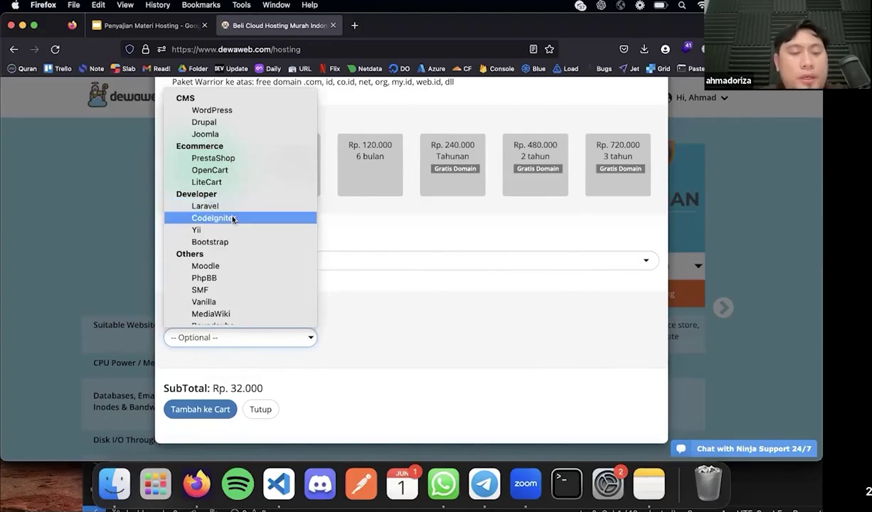
{"action": "scroll", "coordinate": [232, 217], "scroll_direction": "down", "scroll_amount": 2}
{"action": "left_click", "coordinate": [341, 236]}
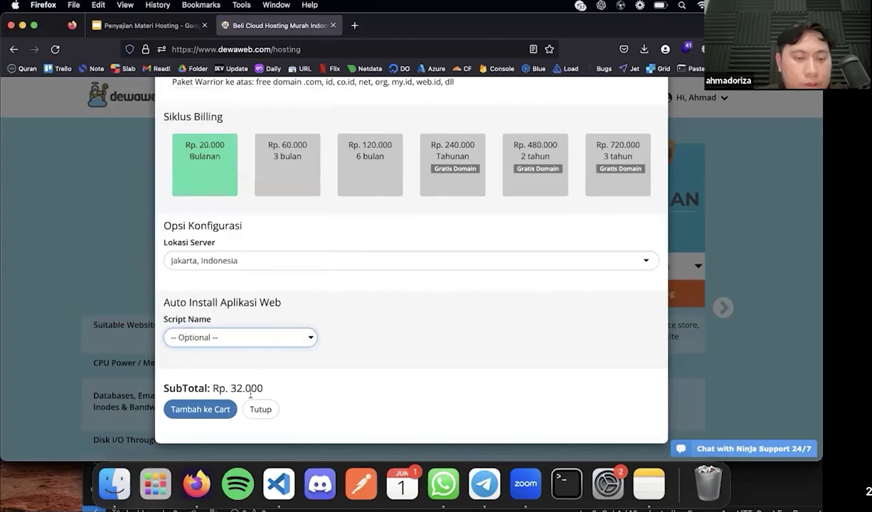
- Add the Scout hosting order with its Rp. 32.000 subtotal to the cart
{"action": "left_click_drag", "start_coordinate": [213, 388], "coordinate": [266, 391]}
{"action": "left_click", "coordinate": [319, 385]}
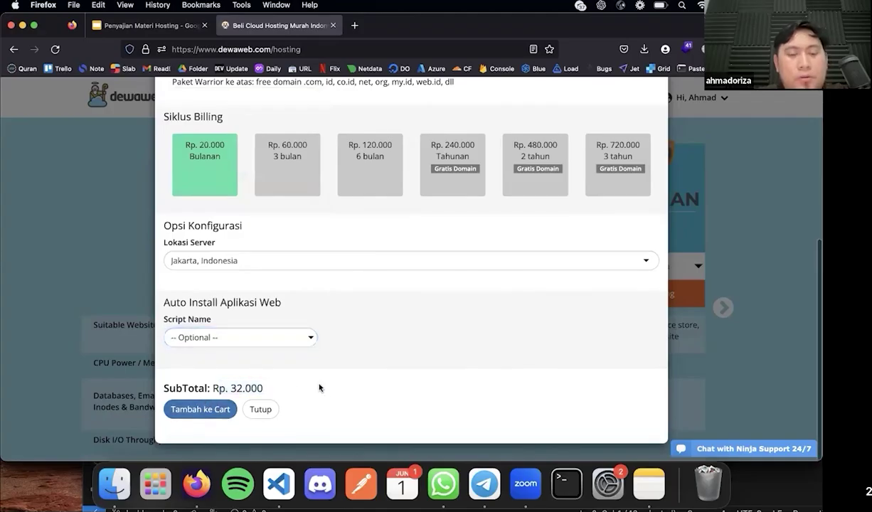
{"action": "left_click", "coordinate": [207, 410]}
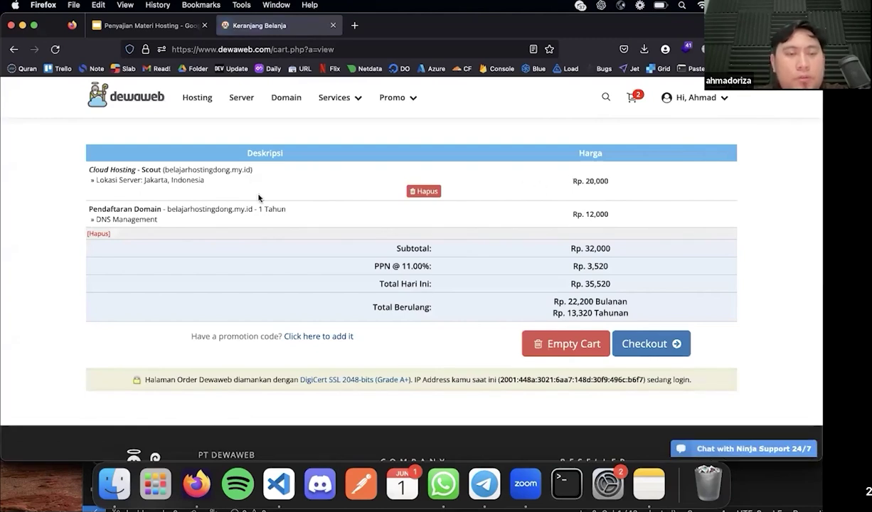
- Review the cart's belajarhostingdong.my.id domain, Rp. 20,000 hosting price, Rp. 32,000 subtotal and Rp. 3,520 tax
{"action": "left_click_drag", "start_coordinate": [163, 170], "coordinate": [254, 170]}
{"action": "left_click", "coordinate": [297, 184]}
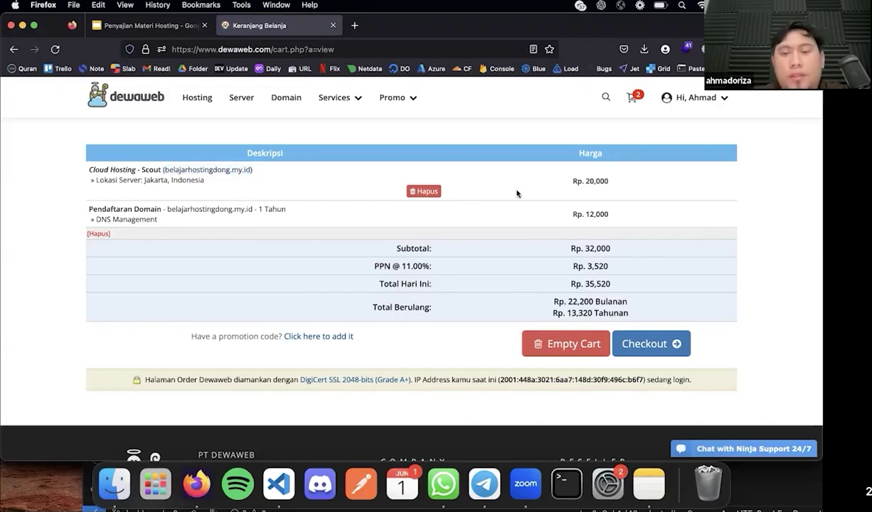
{"action": "left_click_drag", "start_coordinate": [584, 180], "coordinate": [602, 183]}
{"action": "left_click", "coordinate": [634, 192]}
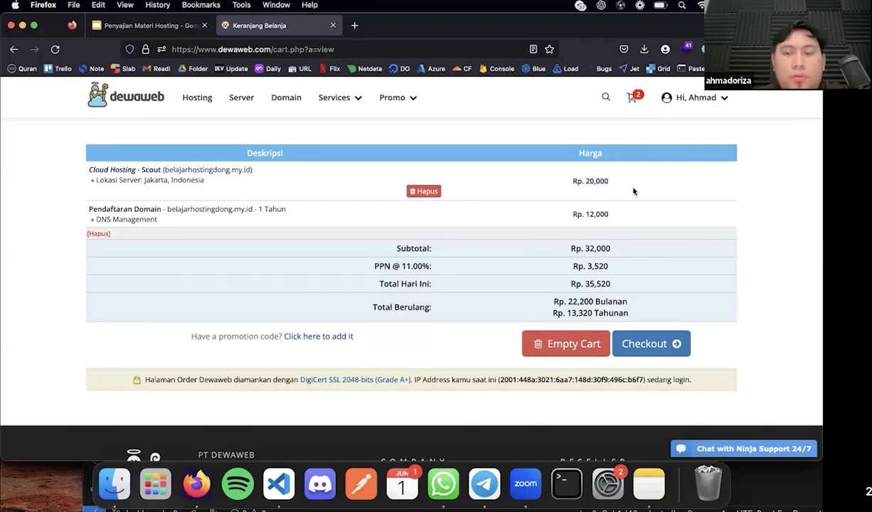
{"action": "left_click_drag", "start_coordinate": [584, 248], "coordinate": [603, 247]}
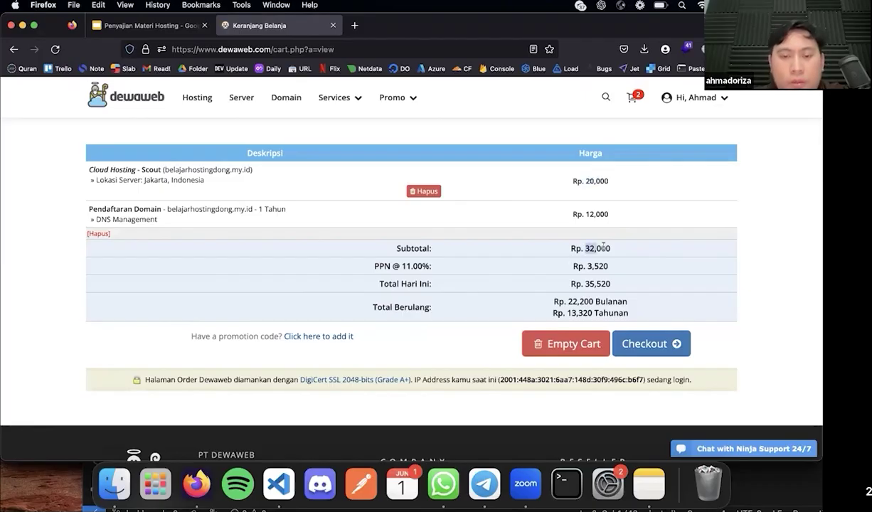
{"action": "left_click_drag", "start_coordinate": [549, 253], "coordinate": [629, 267]}
{"action": "left_click", "coordinate": [656, 245]}
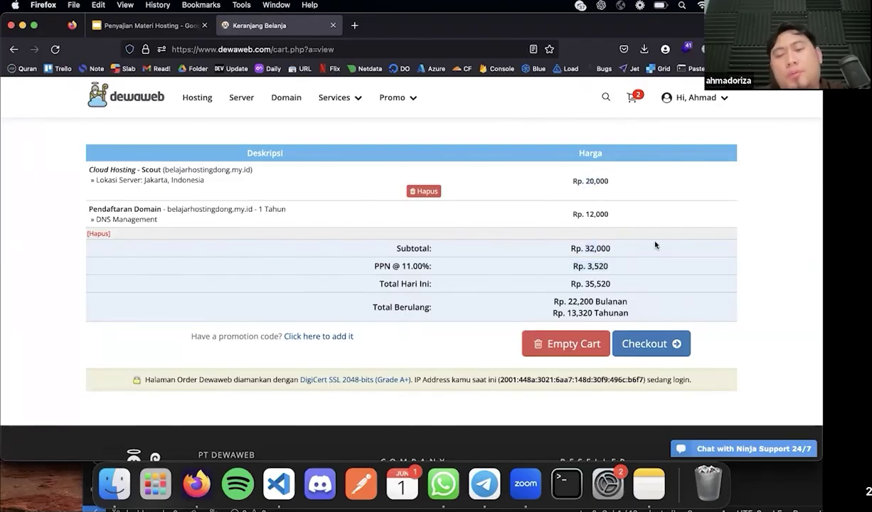
- Check the Rp. 3,520 PPN and the Rp. 35,520 total, then proceed to checkout
{"action": "scroll", "coordinate": [656, 246], "scroll_direction": "down", "scroll_amount": 1}
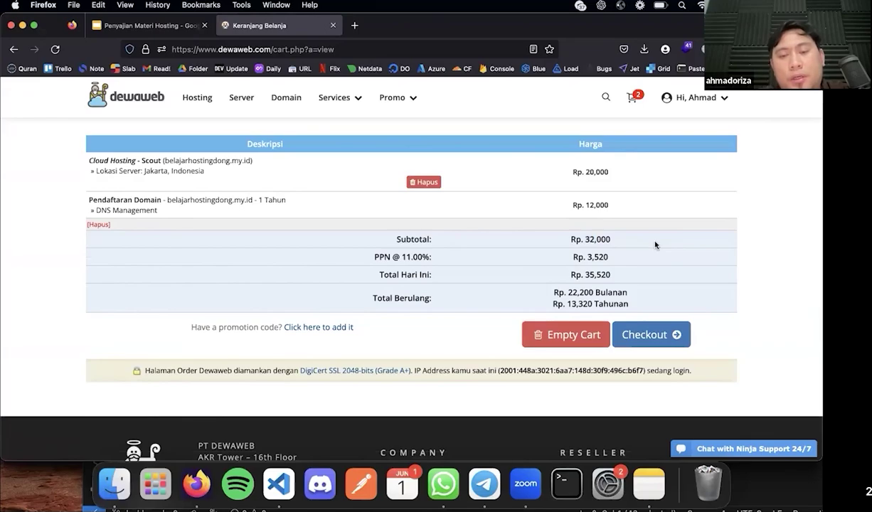
{"action": "left_click_drag", "start_coordinate": [548, 251], "coordinate": [641, 263]}
{"action": "scroll", "coordinate": [642, 263], "scroll_direction": "down", "scroll_amount": 1}
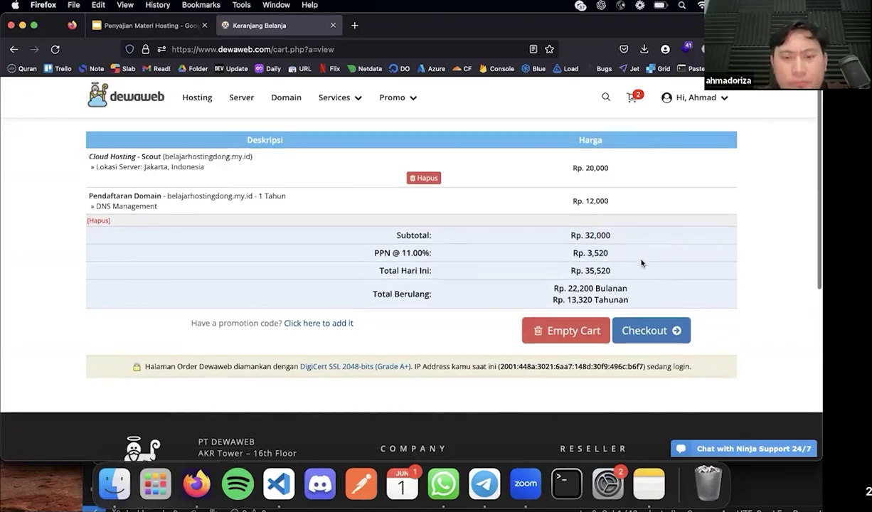
{"action": "left_click_drag", "start_coordinate": [567, 270], "coordinate": [661, 272]}
{"action": "left_click", "coordinate": [662, 272]}
{"action": "scroll", "coordinate": [663, 273], "scroll_direction": "down", "scroll_amount": 3}
{"action": "scroll", "coordinate": [498, 291], "scroll_direction": "up", "scroll_amount": 2}
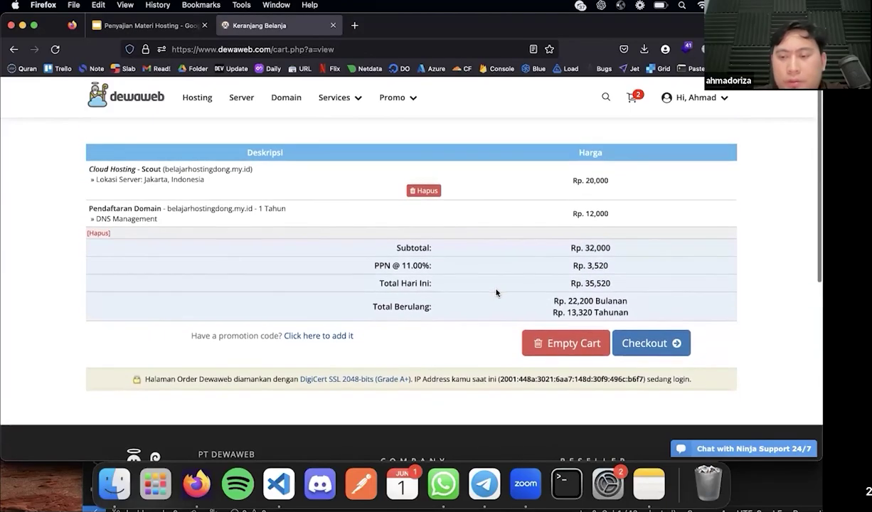
{"action": "left_click", "coordinate": [647, 343]}
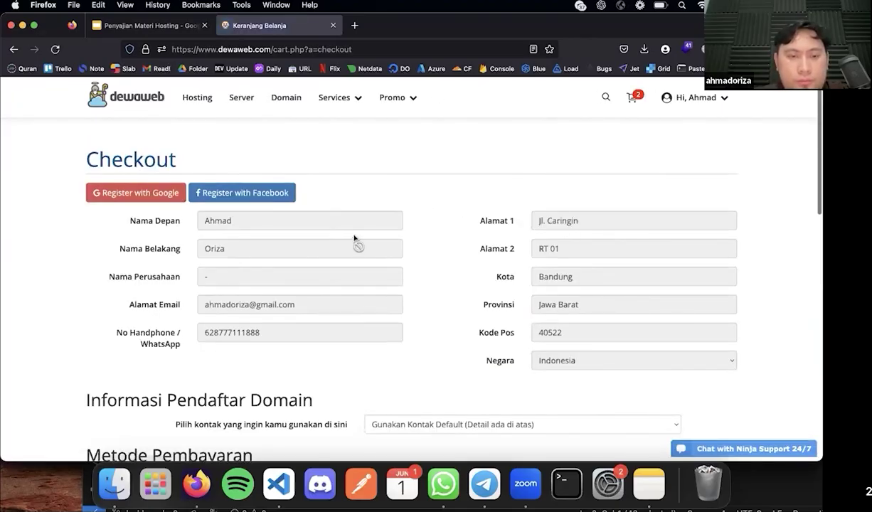
- Scroll down the checkout page and accept the Dewaweb terms of service
{"action": "scroll", "coordinate": [289, 251], "scroll_direction": "down", "scroll_amount": 1}
{"action": "scroll", "coordinate": [290, 252], "scroll_direction": "down", "scroll_amount": 5}
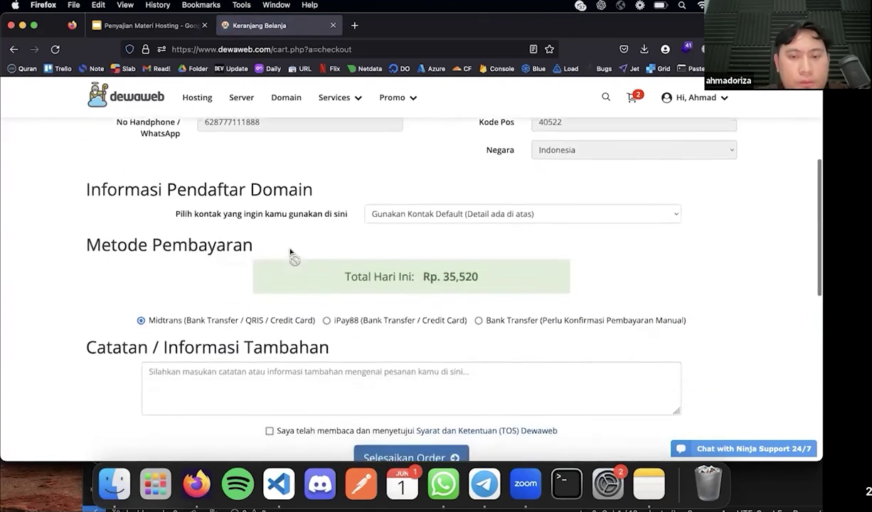
{"action": "scroll", "coordinate": [384, 233], "scroll_direction": "down", "scroll_amount": 1}
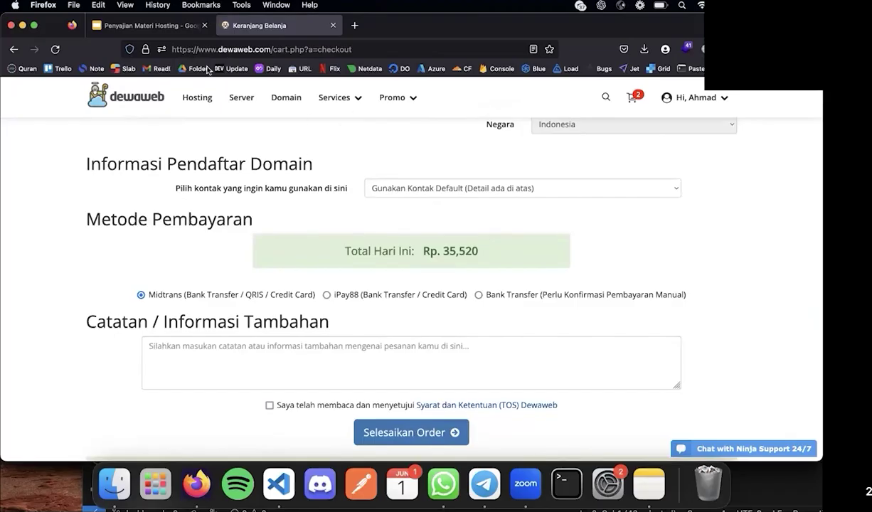
{"action": "scroll", "coordinate": [271, 379], "scroll_direction": "down", "scroll_amount": 3}
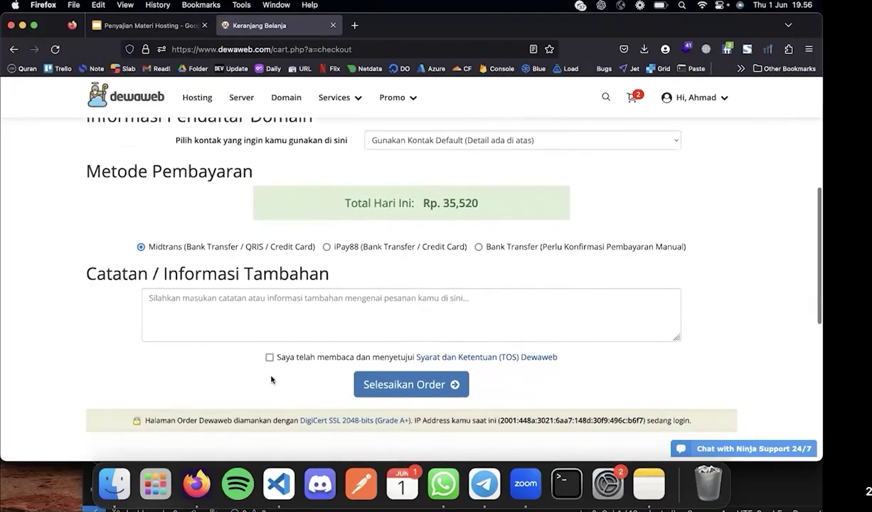
{"action": "left_click", "coordinate": [269, 358]}
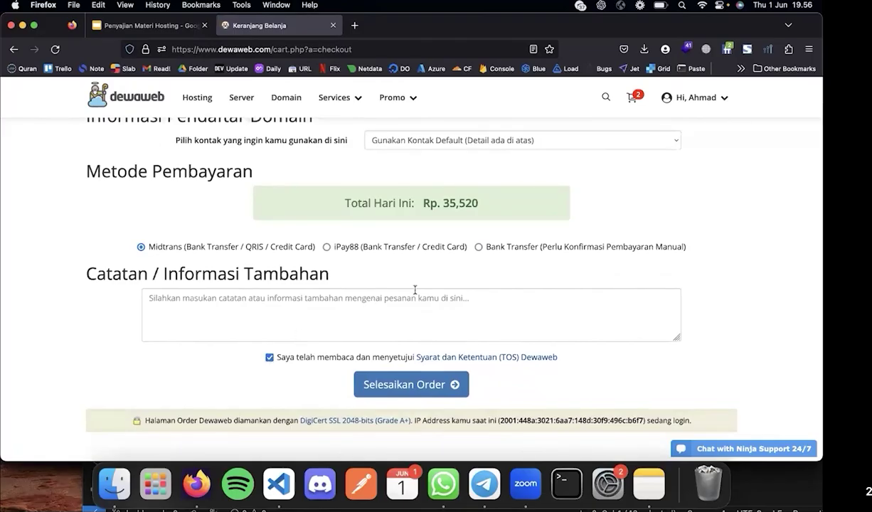
- Submit the Rp. 35,520 order with Selesaikan Order
{"action": "scroll", "coordinate": [414, 293], "scroll_direction": "down", "scroll_amount": 1}
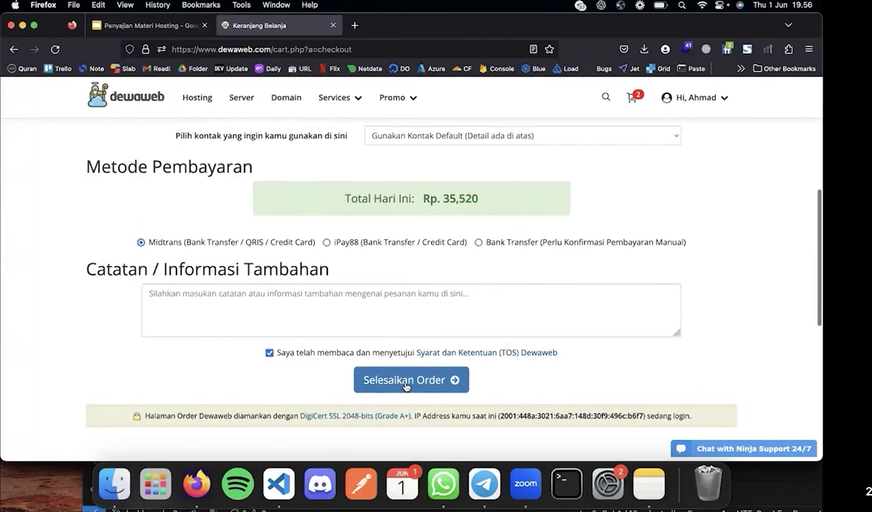
{"action": "scroll", "coordinate": [415, 384], "scroll_direction": "down", "scroll_amount": 3}
{"action": "left_click", "coordinate": [413, 317]}
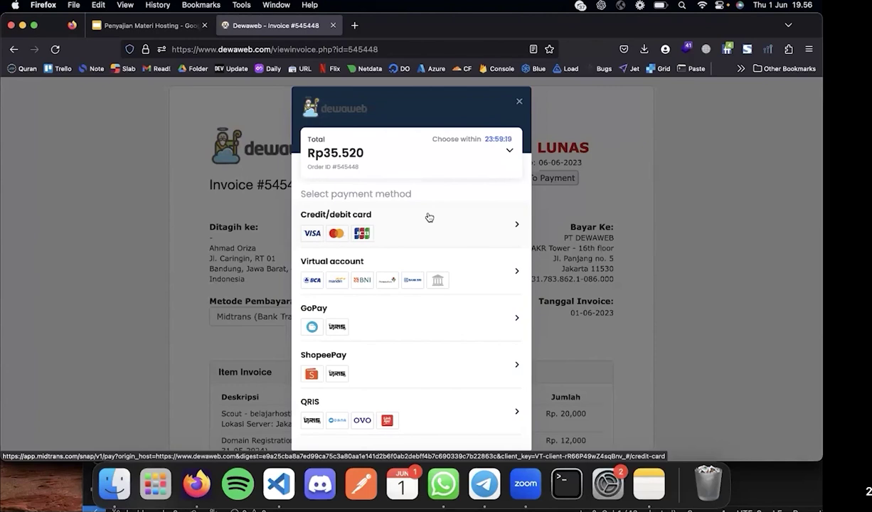
- Pay the Rp35.520 invoice via GoPay QR and review the invoice totals
{"action": "left_click", "coordinate": [339, 332]}
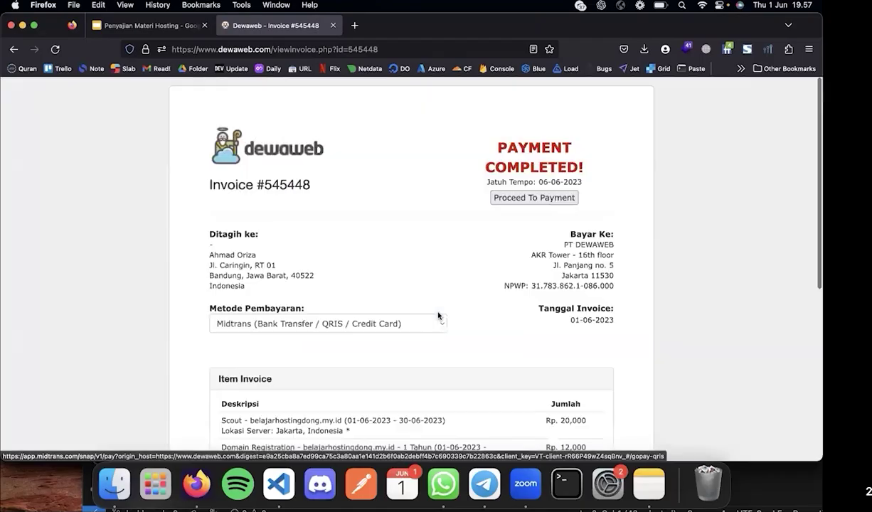
{"action": "scroll", "coordinate": [473, 288], "scroll_direction": "down", "scroll_amount": 5}
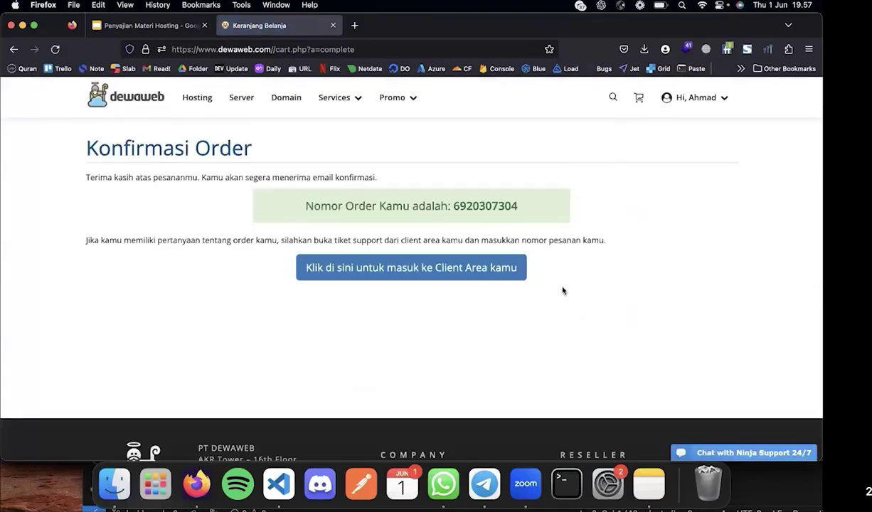
- Highlight the order number on Konfirmasi Order, then continue to the Client Area dashboard
{"action": "left_click_drag", "start_coordinate": [453, 205], "coordinate": [633, 198]}
{"action": "left_click", "coordinate": [633, 199]}
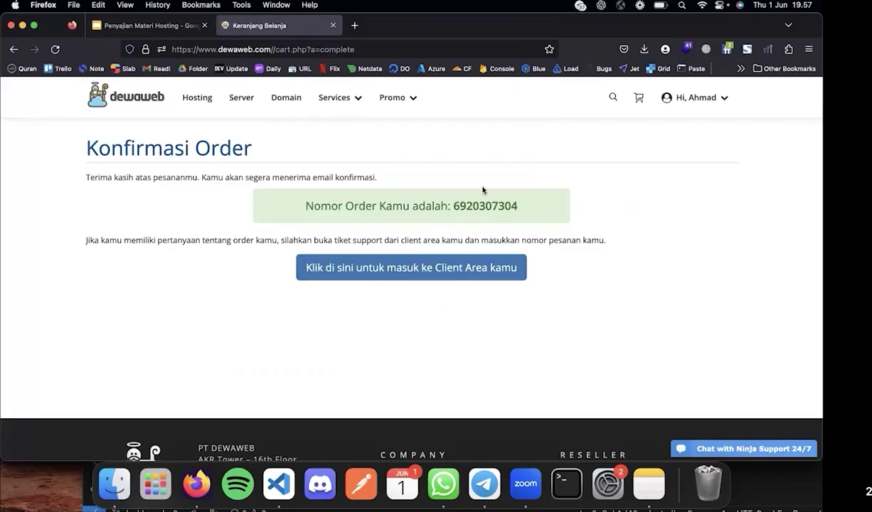
{"action": "left_click", "coordinate": [431, 274]}
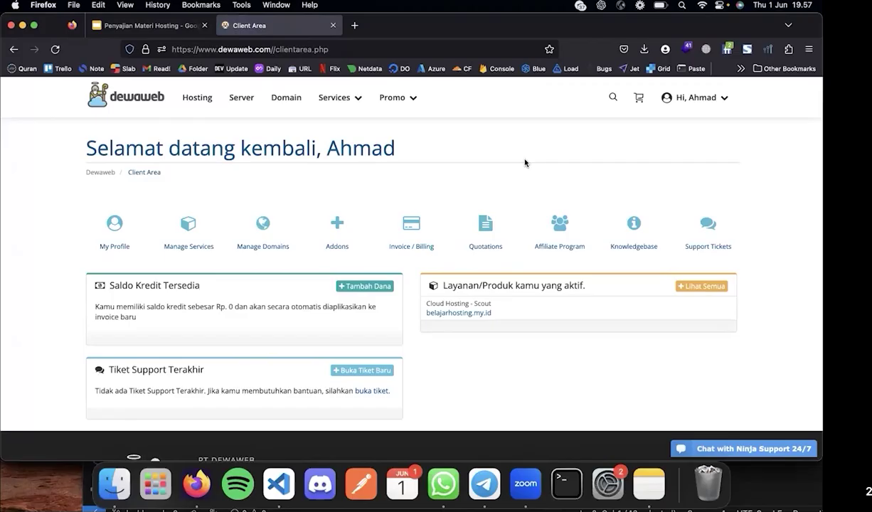
- List all active Scout services via Lihat Semua and right-click the belajarhostingdong.my.id link
{"action": "scroll", "coordinate": [525, 163], "scroll_direction": "down", "scroll_amount": 2}
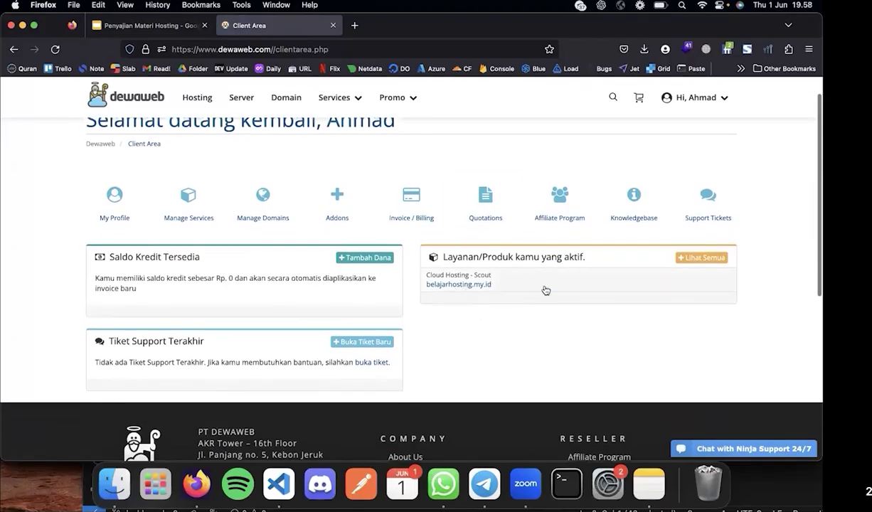
{"action": "scroll", "coordinate": [546, 318], "scroll_direction": "up", "scroll_amount": 1}
{"action": "scroll", "coordinate": [546, 318], "scroll_direction": "down", "scroll_amount": 1}
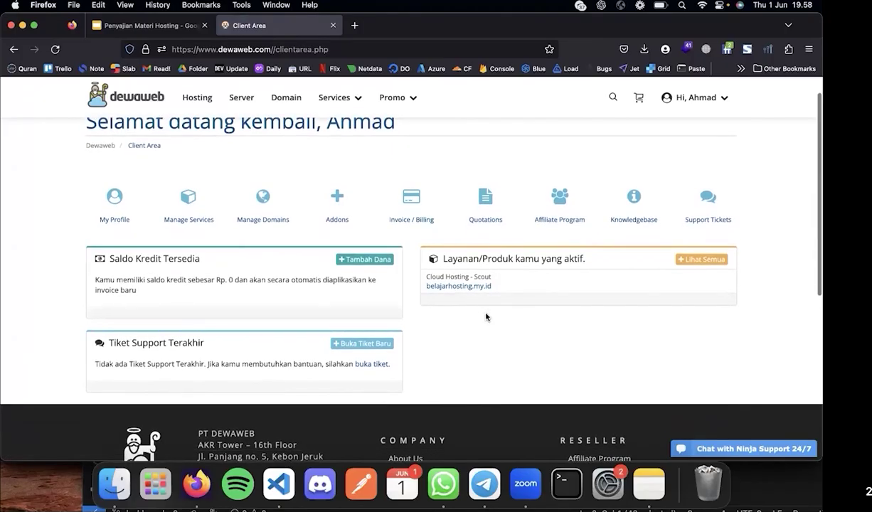
{"action": "scroll", "coordinate": [480, 316], "scroll_direction": "up", "scroll_amount": 2}
{"action": "left_click", "coordinate": [340, 100]}
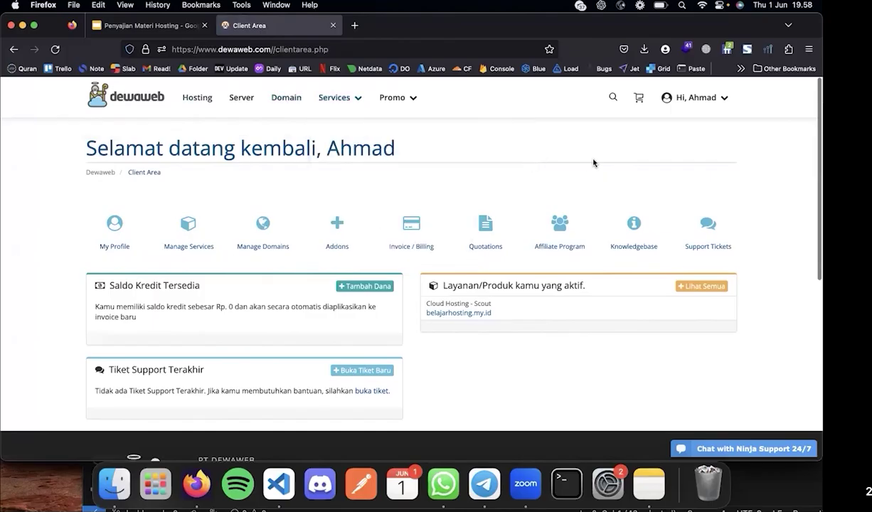
{"action": "scroll", "coordinate": [594, 163], "scroll_direction": "down", "scroll_amount": 2}
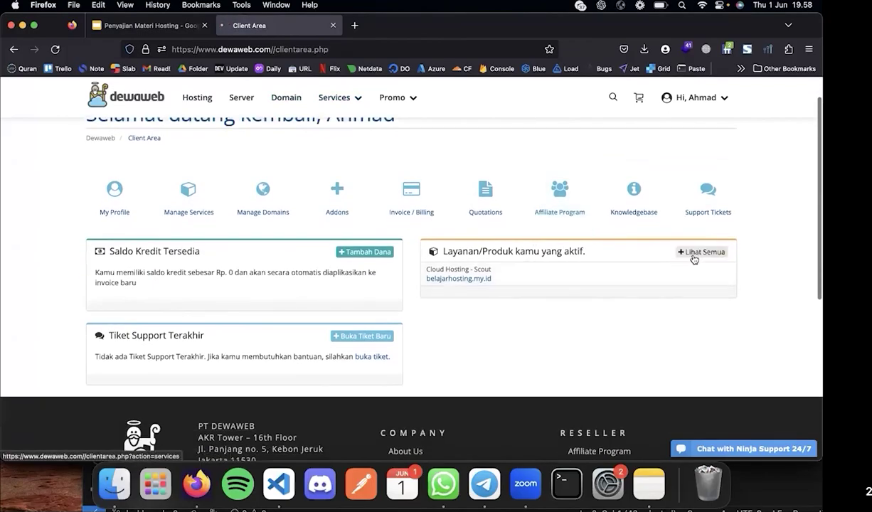
{"action": "left_click", "coordinate": [693, 259]}
{"action": "scroll", "coordinate": [336, 203], "scroll_direction": "down", "scroll_amount": 1}
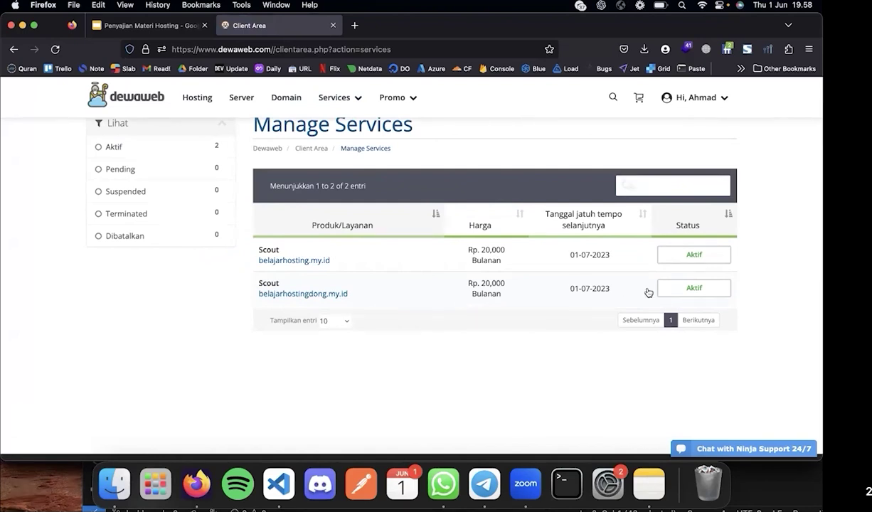
{"action": "scroll", "coordinate": [491, 285], "scroll_direction": "up", "scroll_amount": 2}
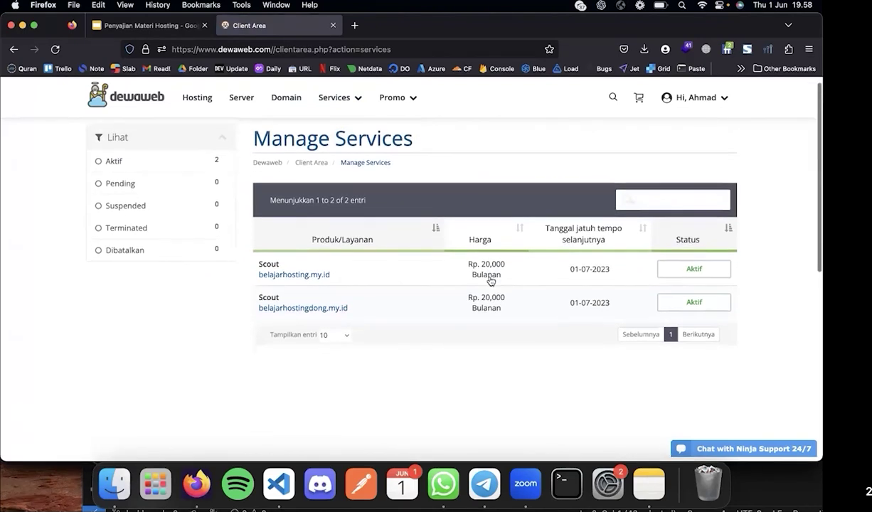
{"action": "right_click", "coordinate": [341, 310]}
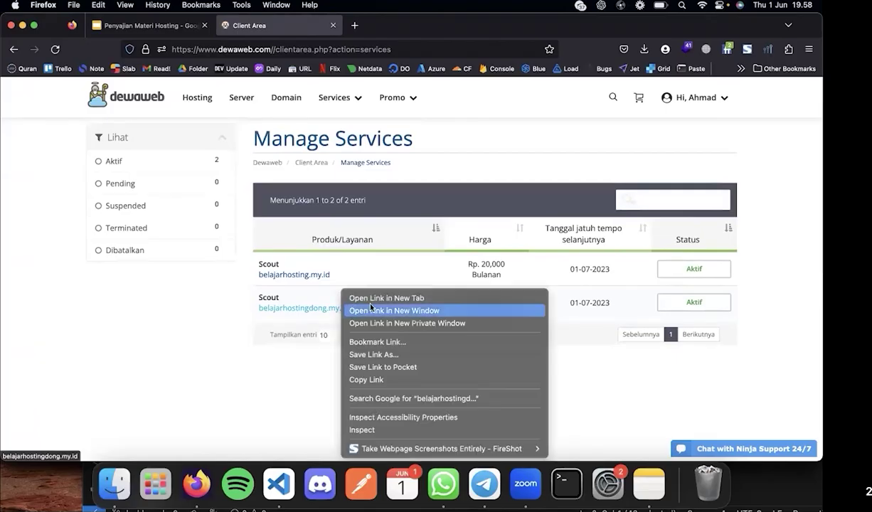
- Open belajarhostingdong.my.id in a new tab, then load its service details in the Client Area
{"action": "left_click", "coordinate": [397, 299]}
{"action": "left_click", "coordinate": [402, 25]}
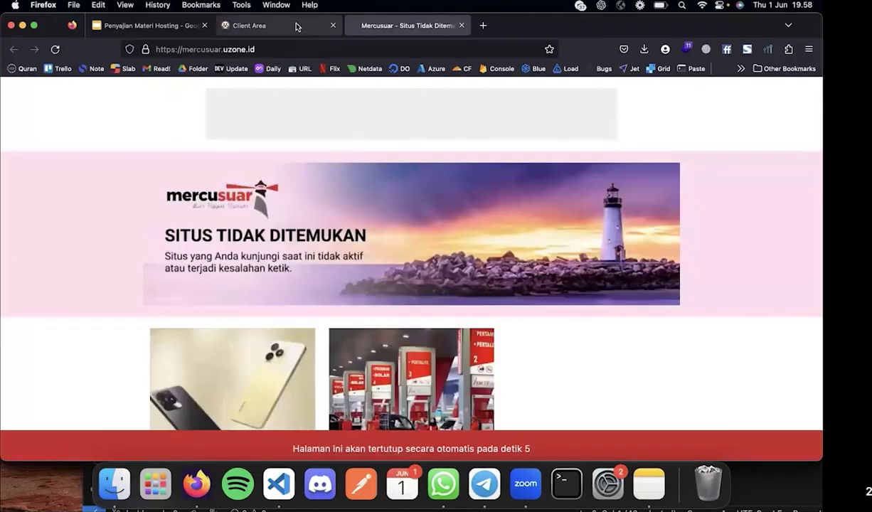
{"action": "left_click", "coordinate": [297, 26]}
{"action": "scroll", "coordinate": [313, 271], "scroll_direction": "down", "scroll_amount": 1}
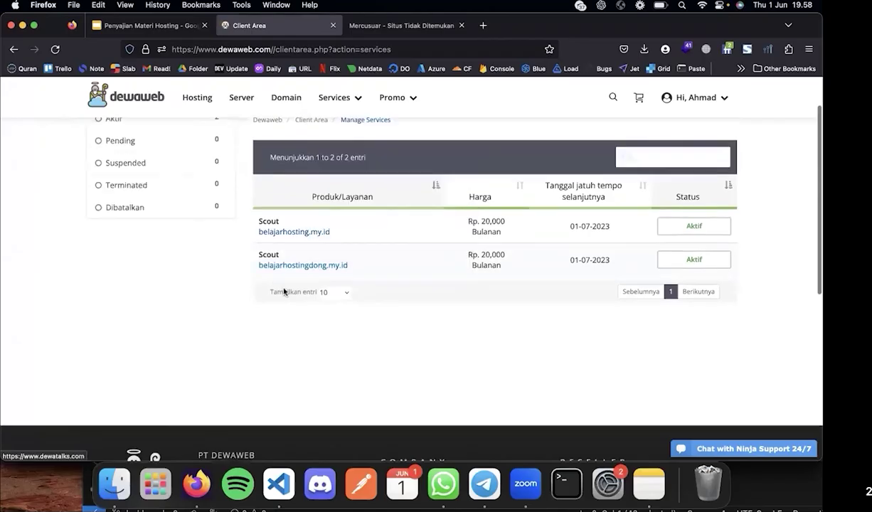
{"action": "left_click", "coordinate": [342, 266]}
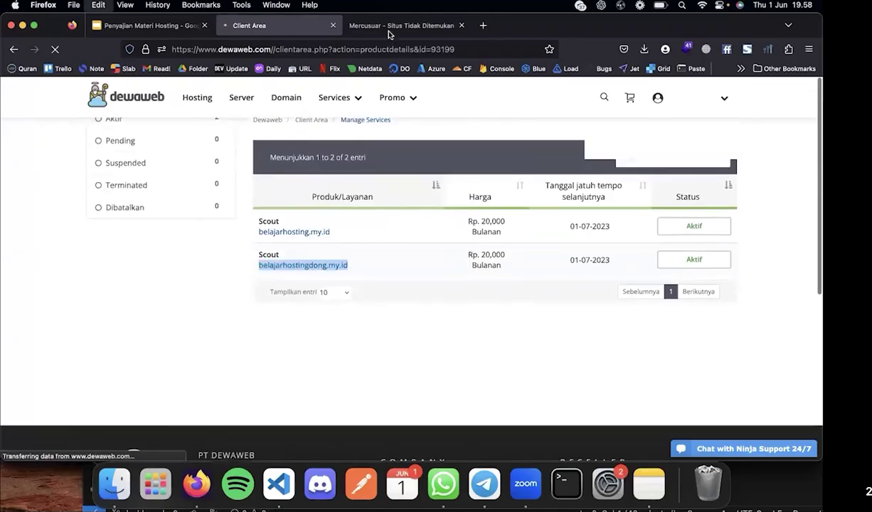
- Check the domain tab's redirected Uzone Games address, then return to the Client Area
{"action": "left_click", "coordinate": [389, 25]}
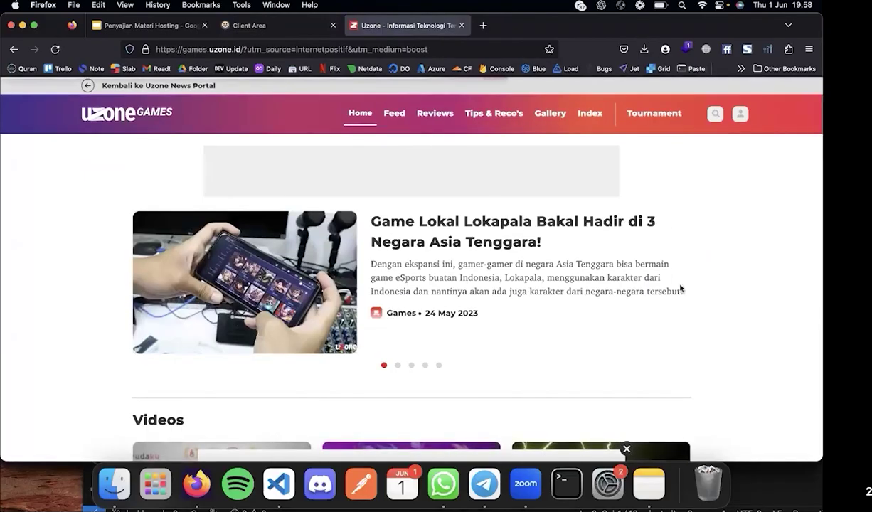
{"action": "left_click", "coordinate": [436, 57]}
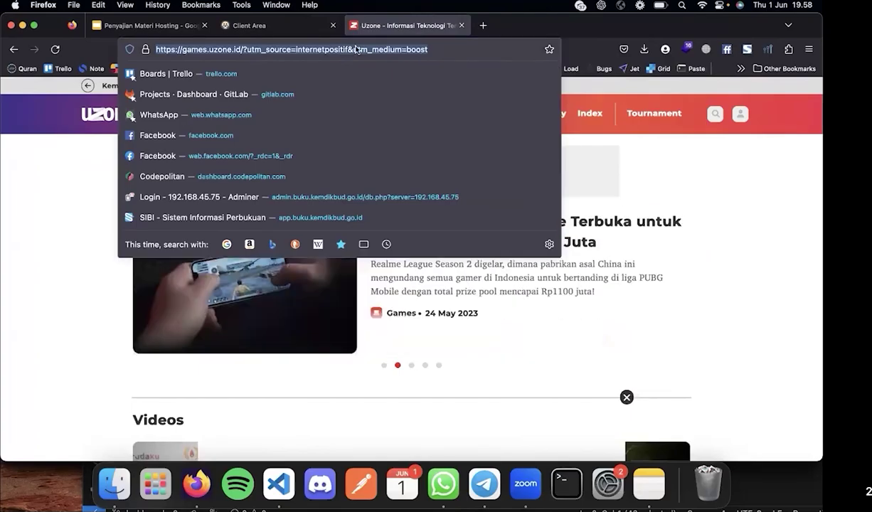
{"action": "key", "text": "ctrl+shift+Tab"}
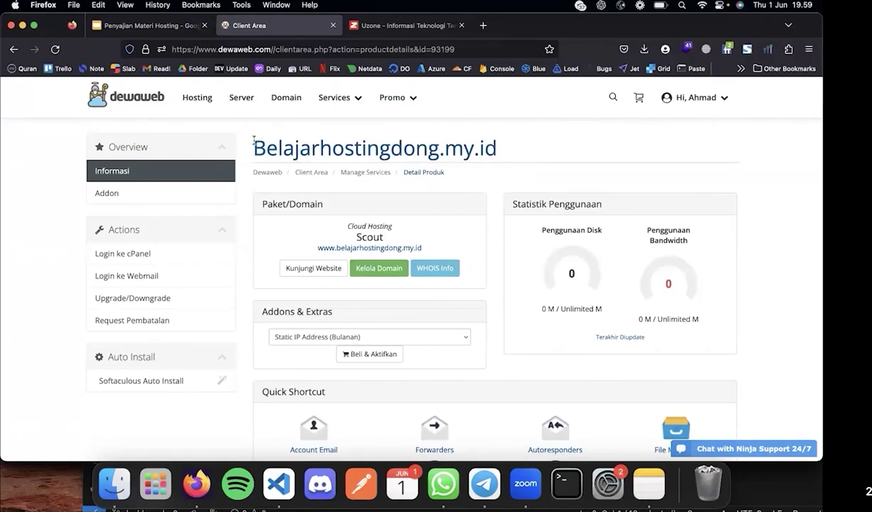
{"action": "left_click_drag", "start_coordinate": [255, 145], "coordinate": [535, 152]}
{"action": "left_click", "coordinate": [591, 148]}
{"action": "scroll", "coordinate": [479, 189], "scroll_direction": "down", "scroll_amount": 5}
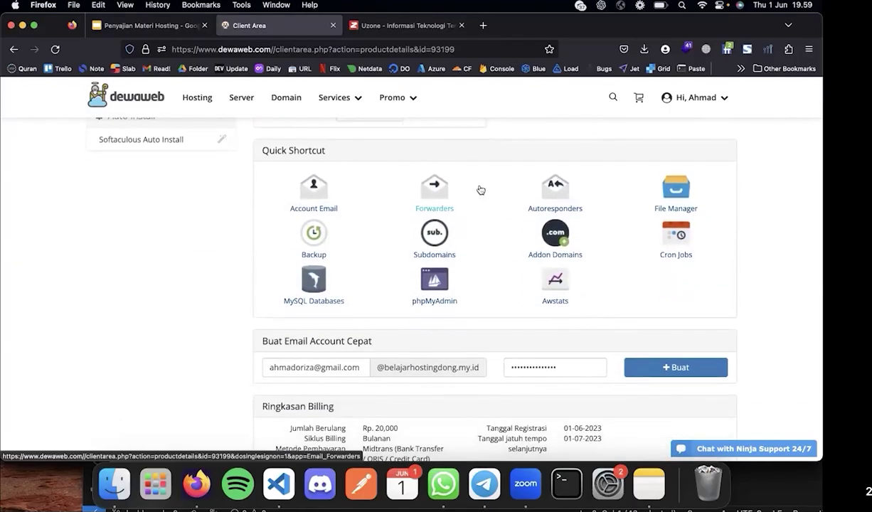
{"action": "scroll", "coordinate": [480, 189], "scroll_direction": "up", "scroll_amount": 5}
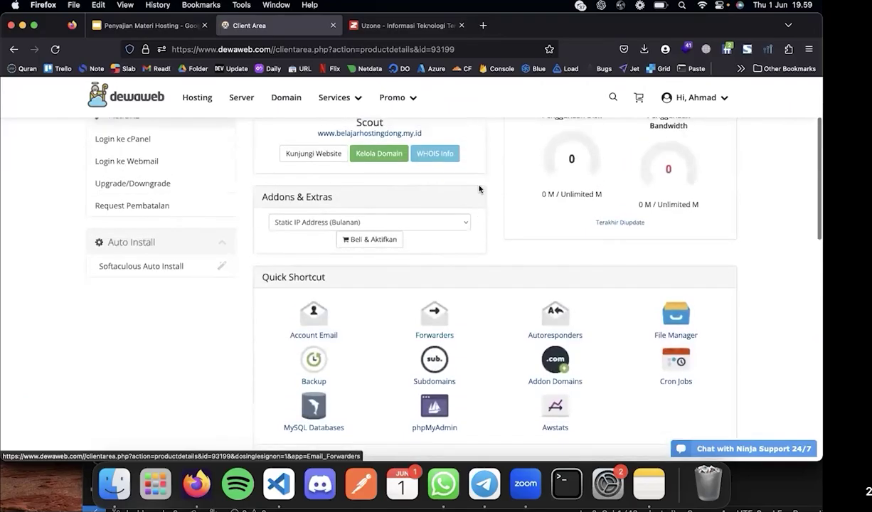
{"action": "scroll", "coordinate": [481, 193], "scroll_direction": "down", "scroll_amount": 2}
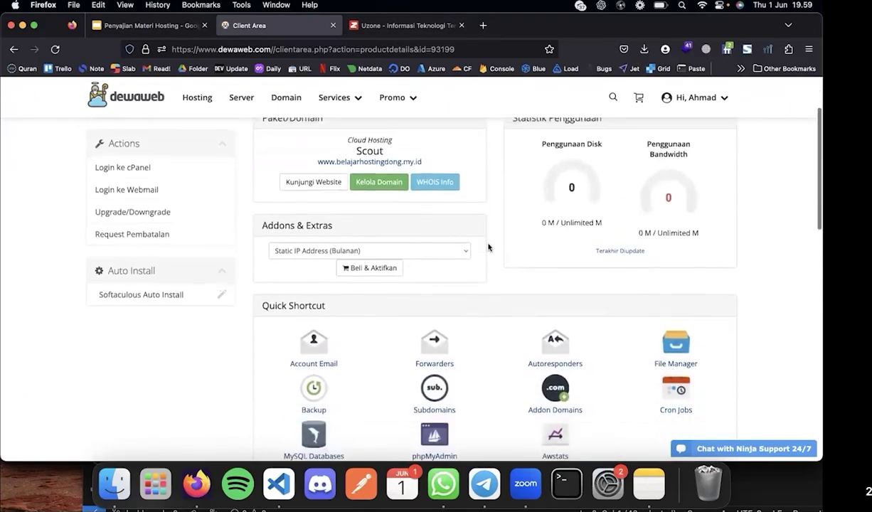
{"action": "scroll", "coordinate": [484, 266], "scroll_direction": "down", "scroll_amount": 1}
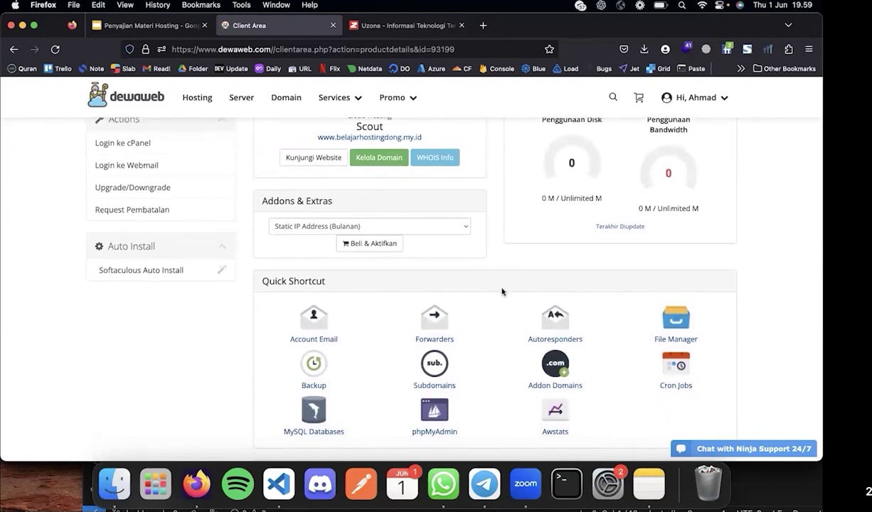
{"action": "scroll", "coordinate": [501, 292], "scroll_direction": "up", "scroll_amount": 5}
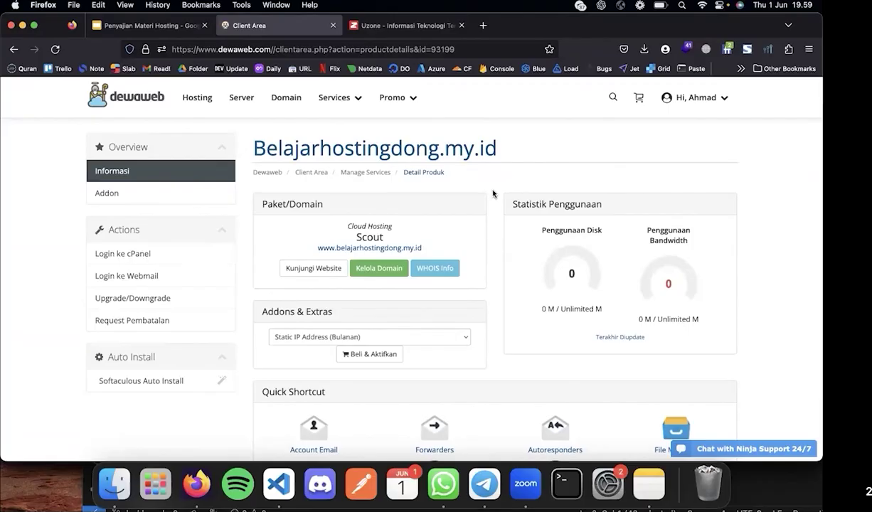
{"action": "scroll", "coordinate": [475, 187], "scroll_direction": "down", "scroll_amount": 1}
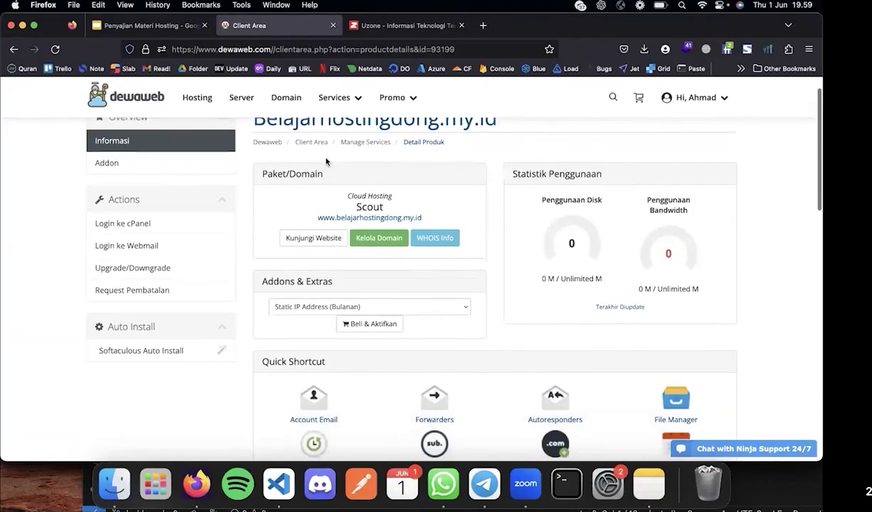
{"action": "scroll", "coordinate": [469, 325], "scroll_direction": "down", "scroll_amount": 2}
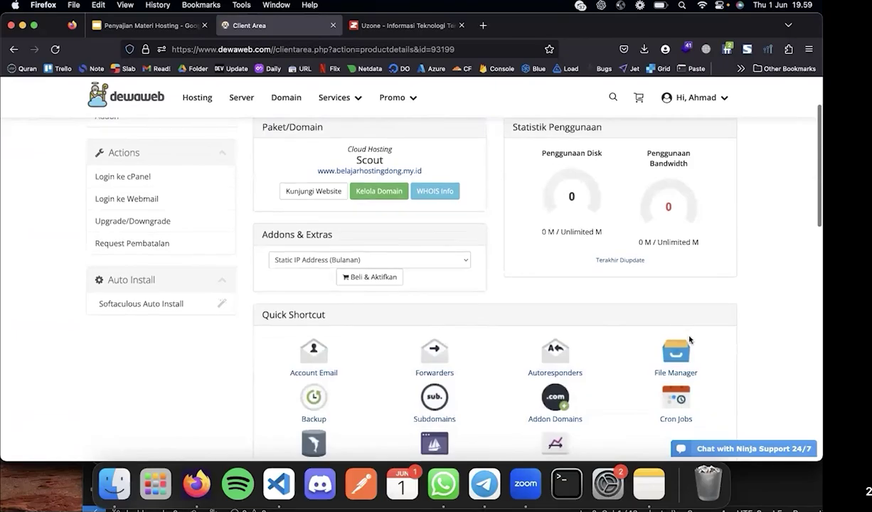
{"action": "scroll", "coordinate": [352, 359], "scroll_direction": "up", "scroll_amount": 3}
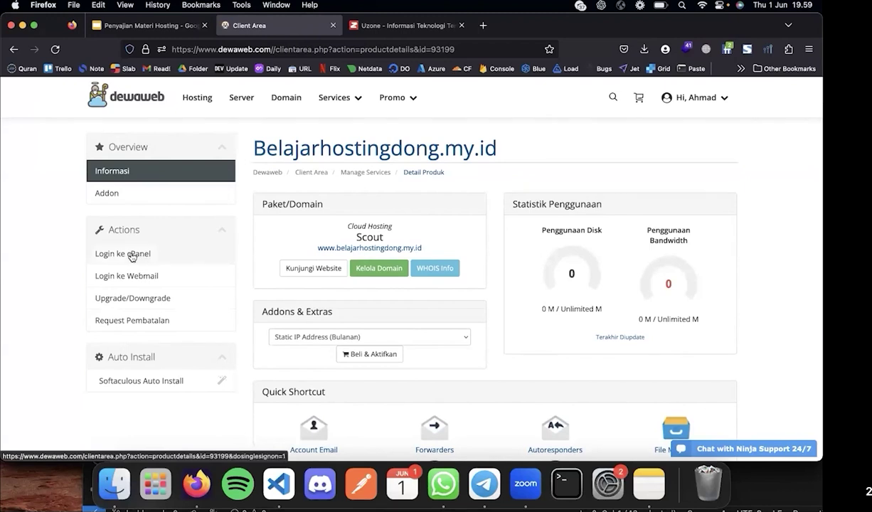
- Log into cPanel, dismiss the Interface Analytics popup, and skip the starting-point dialog
{"action": "left_click", "coordinate": [131, 254]}
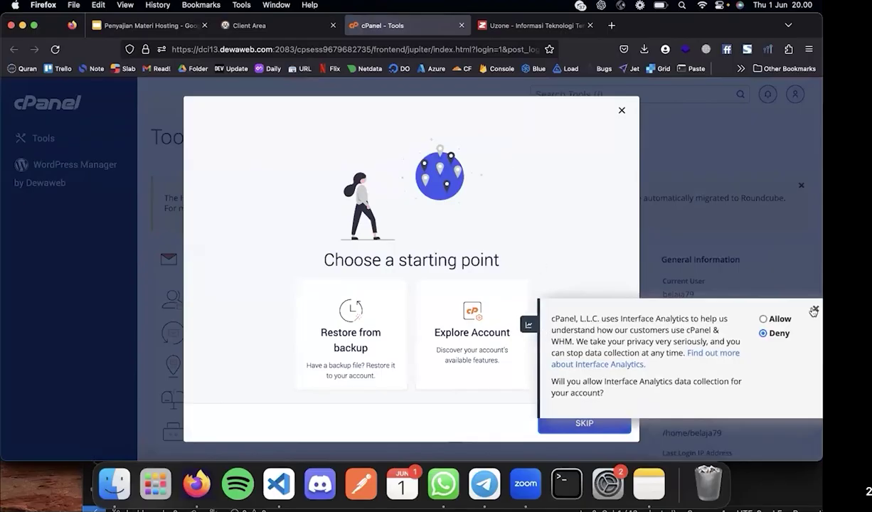
{"action": "left_click", "coordinate": [816, 308]}
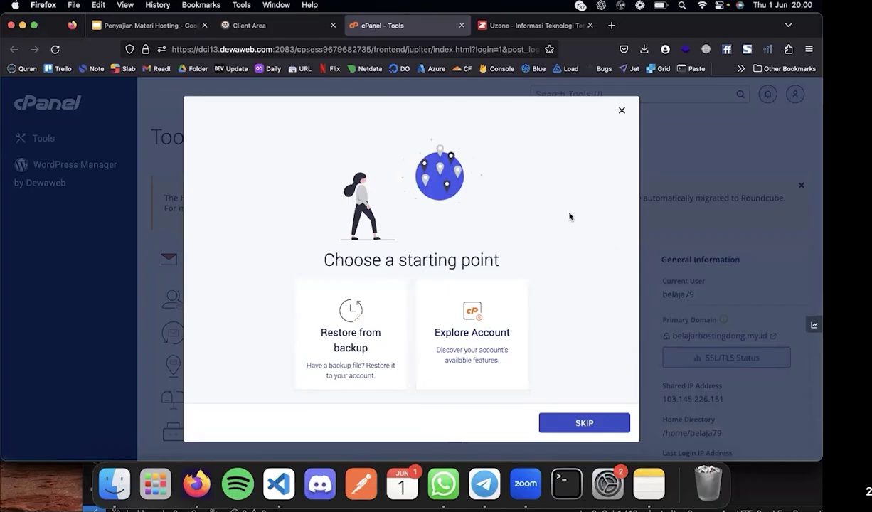
{"action": "left_click", "coordinate": [585, 424]}
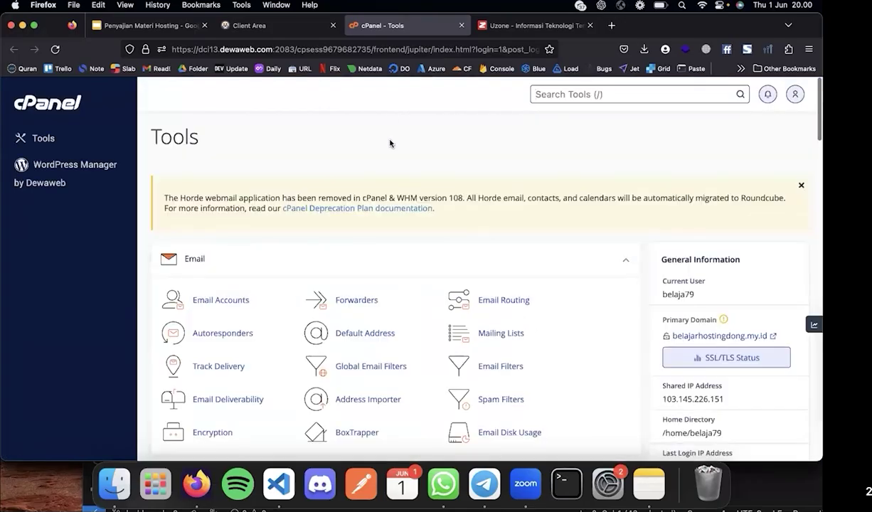
{"action": "scroll", "coordinate": [389, 143], "scroll_direction": "down", "scroll_amount": 1}
{"action": "scroll", "coordinate": [390, 144], "scroll_direction": "up", "scroll_amount": 1}
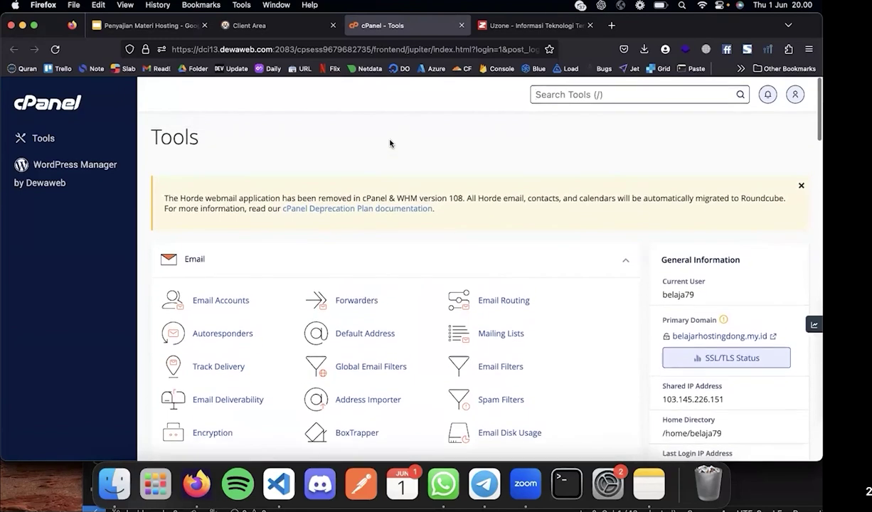
{"action": "scroll", "coordinate": [390, 144], "scroll_direction": "down", "scroll_amount": 2}
{"action": "scroll", "coordinate": [390, 144], "scroll_direction": "up", "scroll_amount": 1}
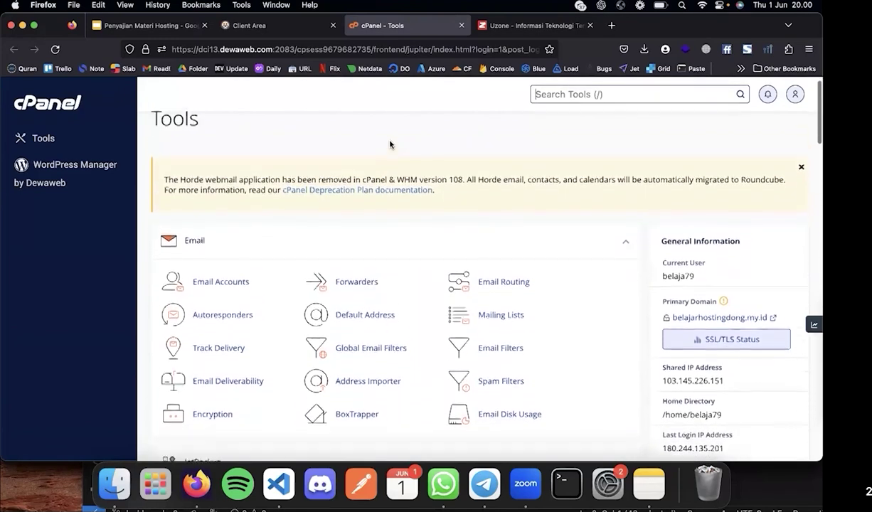
{"action": "scroll", "coordinate": [390, 145], "scroll_direction": "up", "scroll_amount": 1}
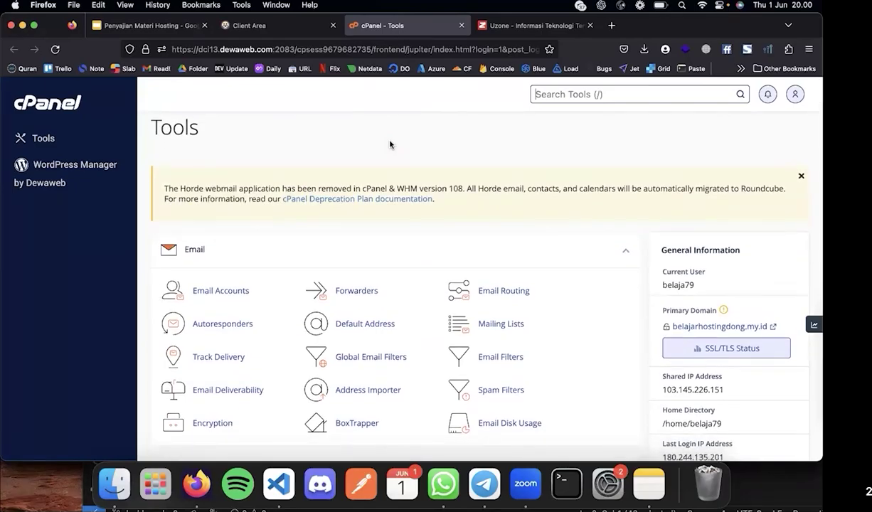
{"action": "key", "text": "slash"}
{"action": "scroll", "coordinate": [446, 146], "scroll_direction": "down", "scroll_amount": 3}
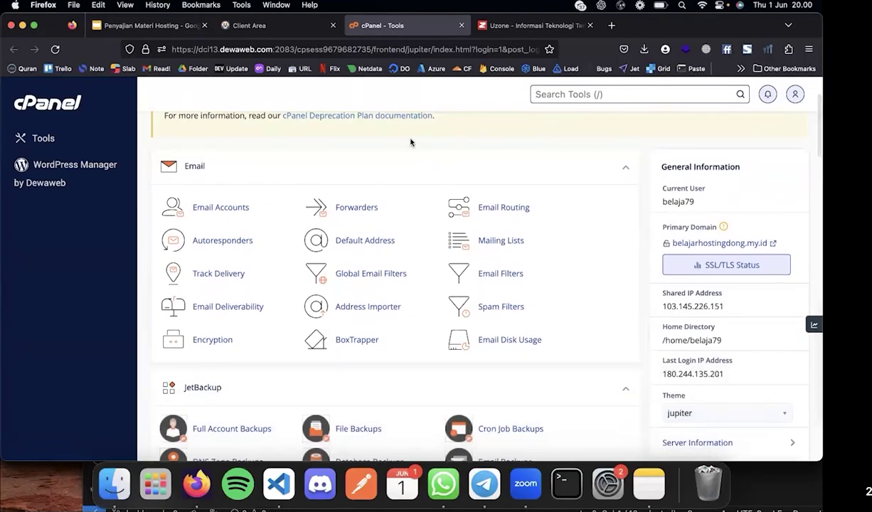
{"action": "scroll", "coordinate": [348, 326], "scroll_direction": "down", "scroll_amount": 8}
{"action": "scroll", "coordinate": [347, 326], "scroll_direction": "down", "scroll_amount": 20}
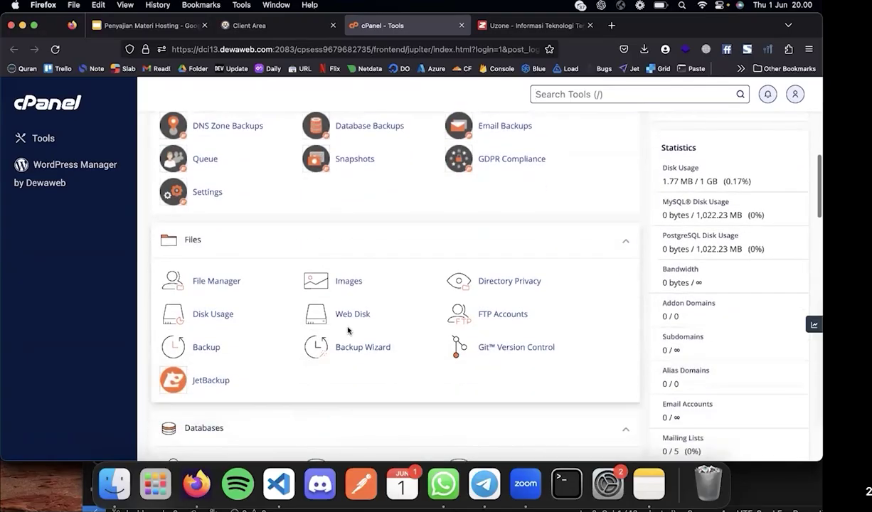
{"action": "scroll", "coordinate": [347, 333], "scroll_direction": "down", "scroll_amount": 5}
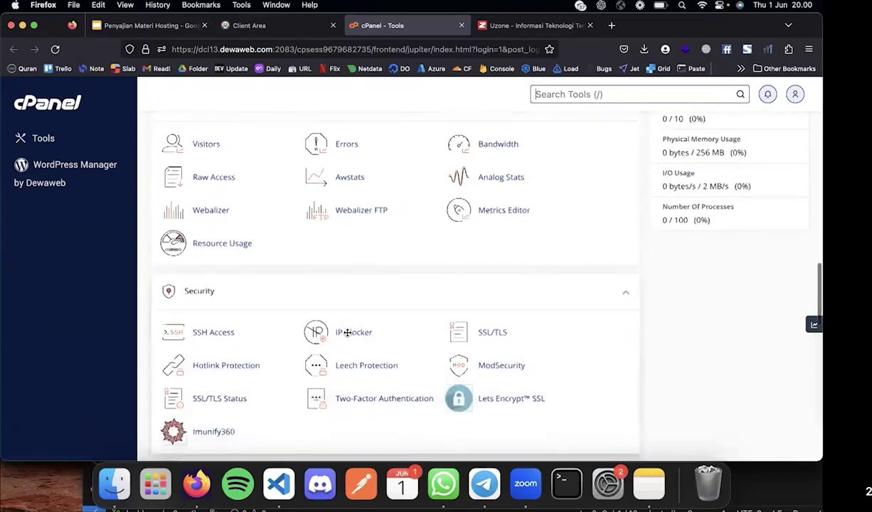
{"action": "scroll", "coordinate": [347, 333], "scroll_direction": "up", "scroll_amount": 20}
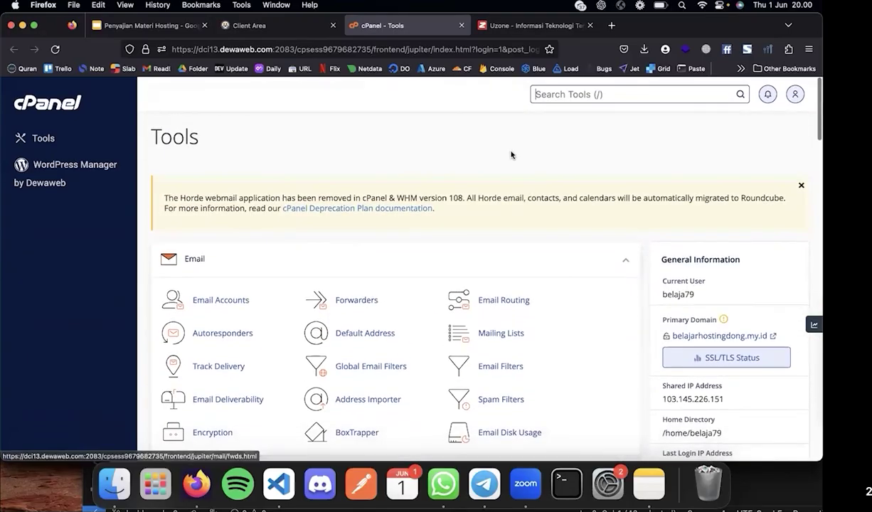
{"action": "scroll", "coordinate": [370, 235], "scroll_direction": "down", "scroll_amount": 3}
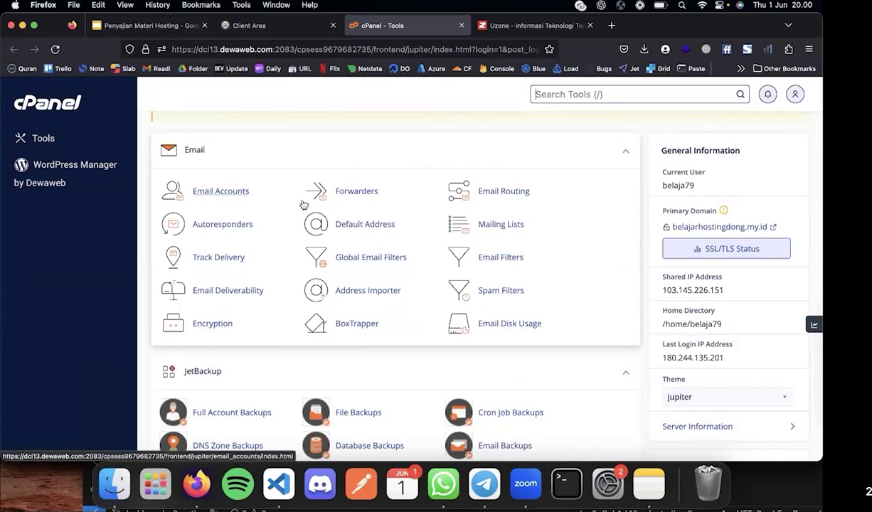
{"action": "key", "text": "slash"}
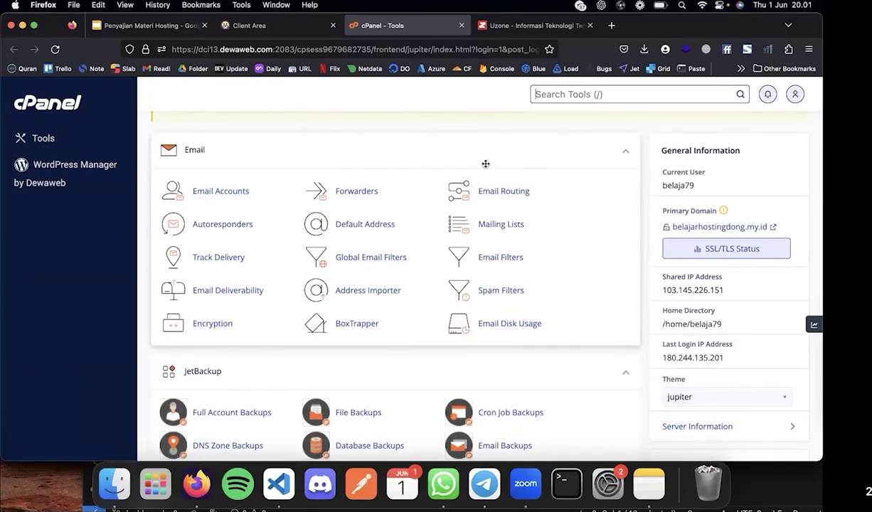
{"action": "scroll", "coordinate": [485, 164], "scroll_direction": "down", "scroll_amount": 2}
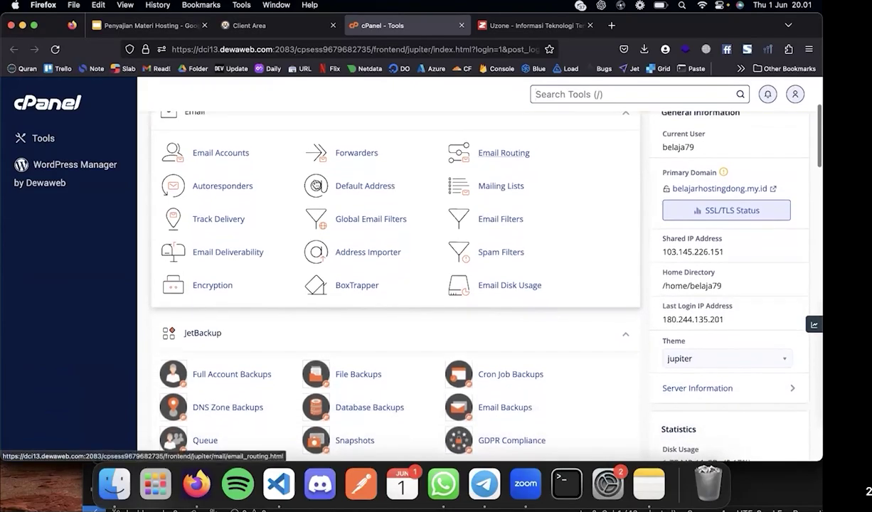
{"action": "scroll", "coordinate": [406, 264], "scroll_direction": "down", "scroll_amount": 1}
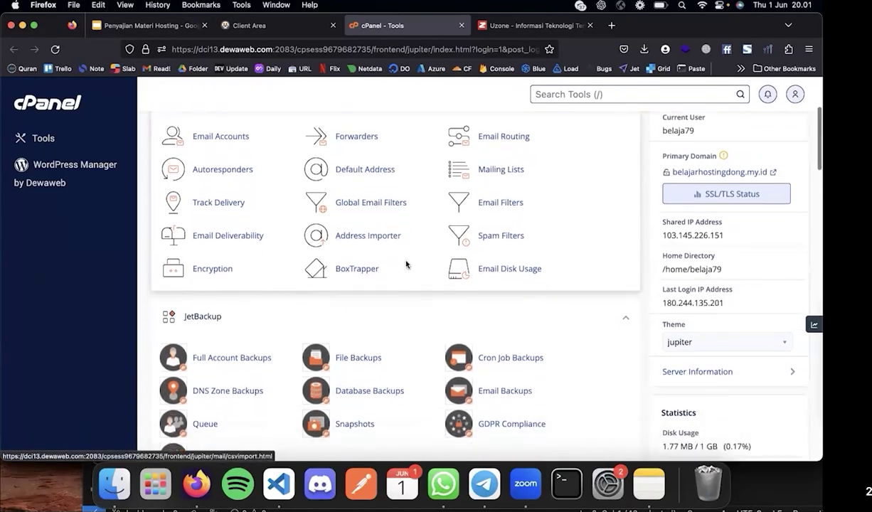
{"action": "scroll", "coordinate": [406, 265], "scroll_direction": "down", "scroll_amount": 10}
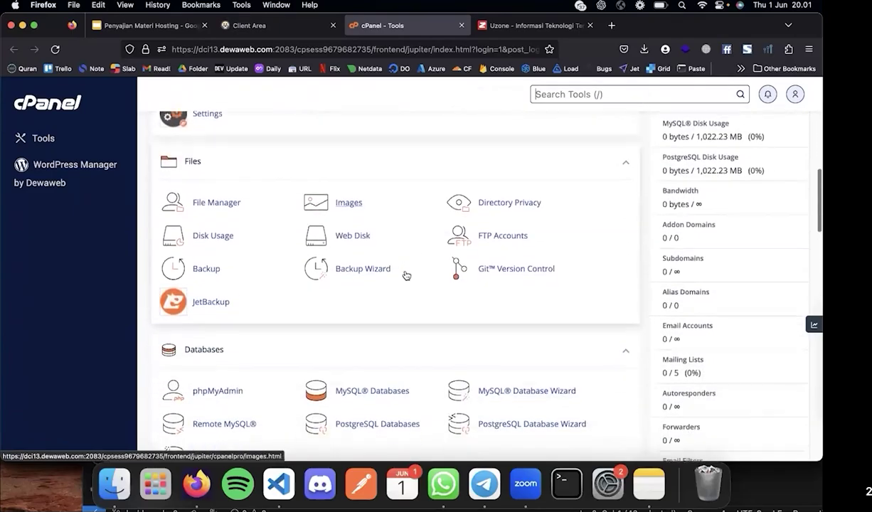
{"action": "scroll", "coordinate": [406, 275], "scroll_direction": "down", "scroll_amount": 1}
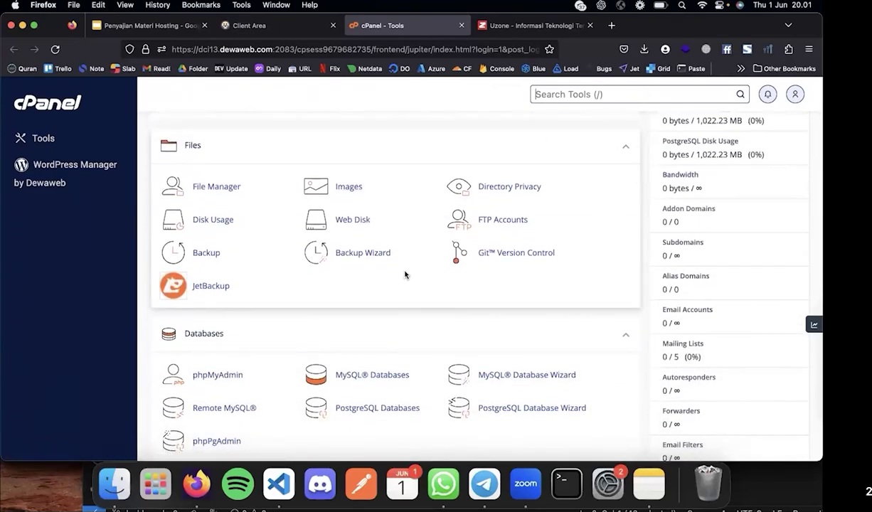
{"action": "scroll", "coordinate": [405, 276], "scroll_direction": "down", "scroll_amount": 4}
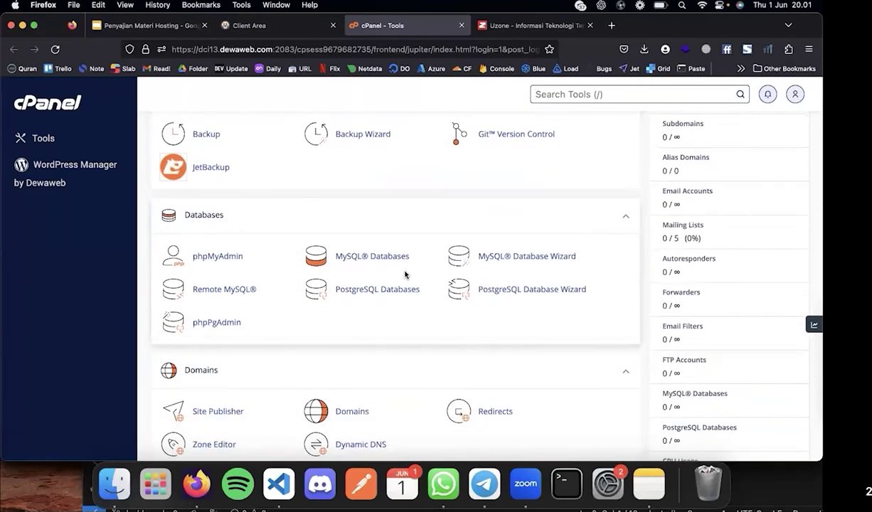
{"action": "scroll", "coordinate": [406, 275], "scroll_direction": "down", "scroll_amount": 6}
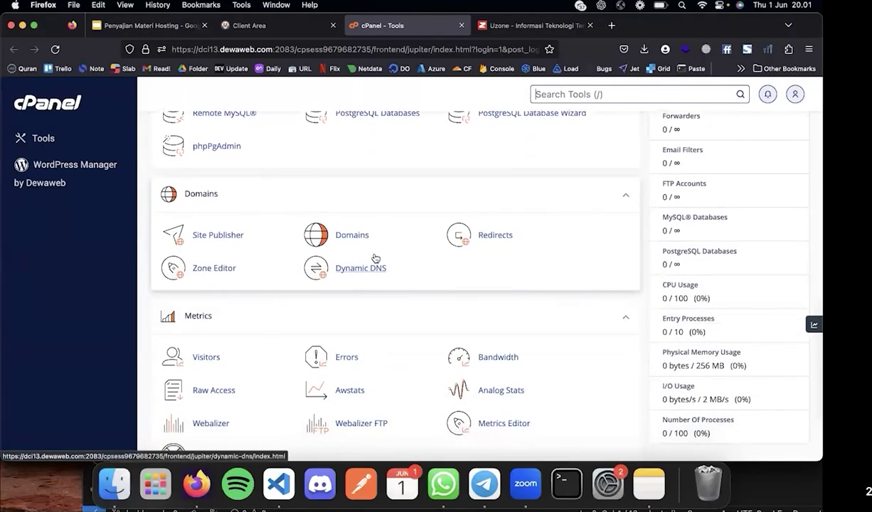
{"action": "scroll", "coordinate": [403, 208], "scroll_direction": "up", "scroll_amount": 6}
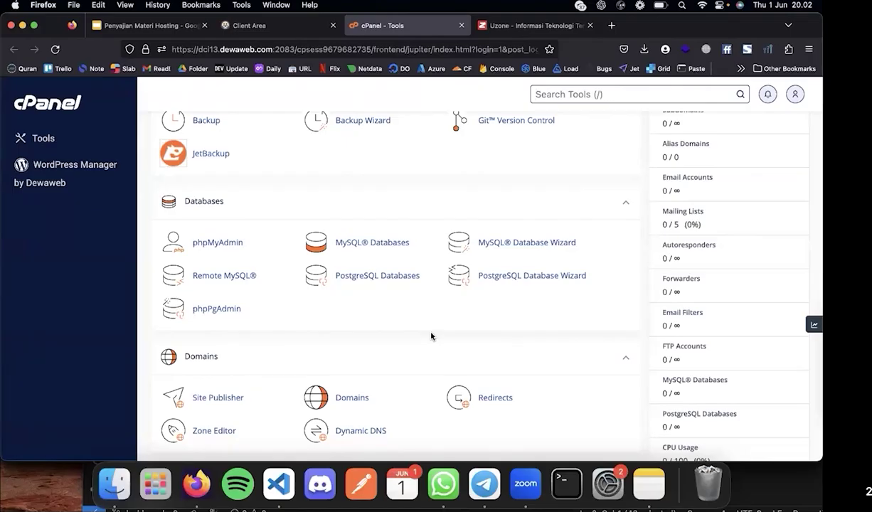
{"action": "scroll", "coordinate": [431, 336], "scroll_direction": "down", "scroll_amount": 8}
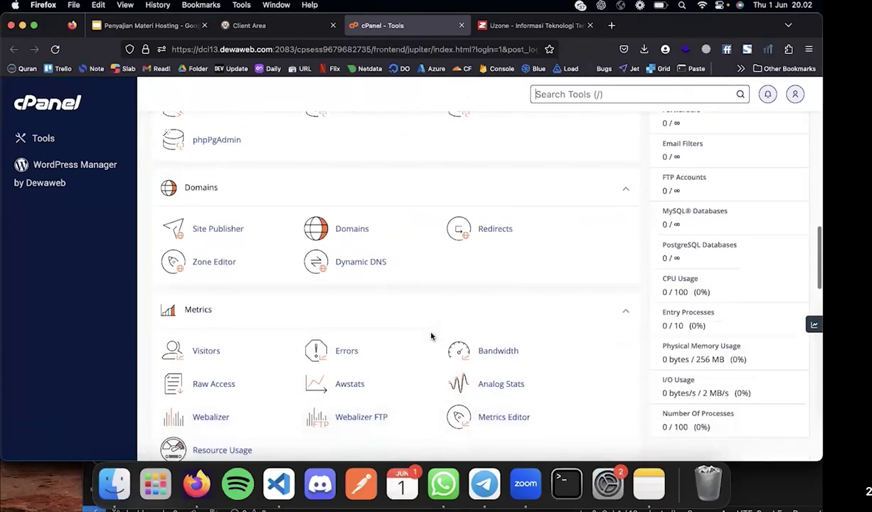
{"action": "scroll", "coordinate": [431, 334], "scroll_direction": "up", "scroll_amount": 8}
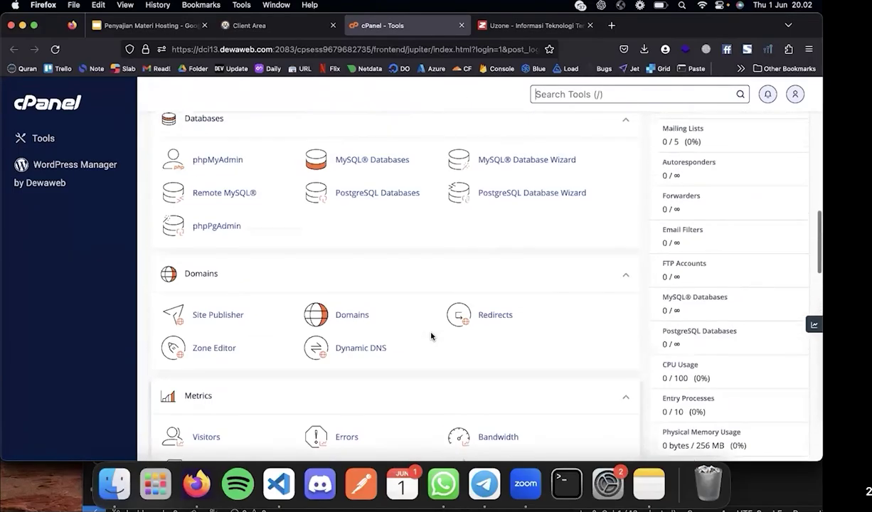
{"action": "scroll", "coordinate": [431, 335], "scroll_direction": "up", "scroll_amount": 8}
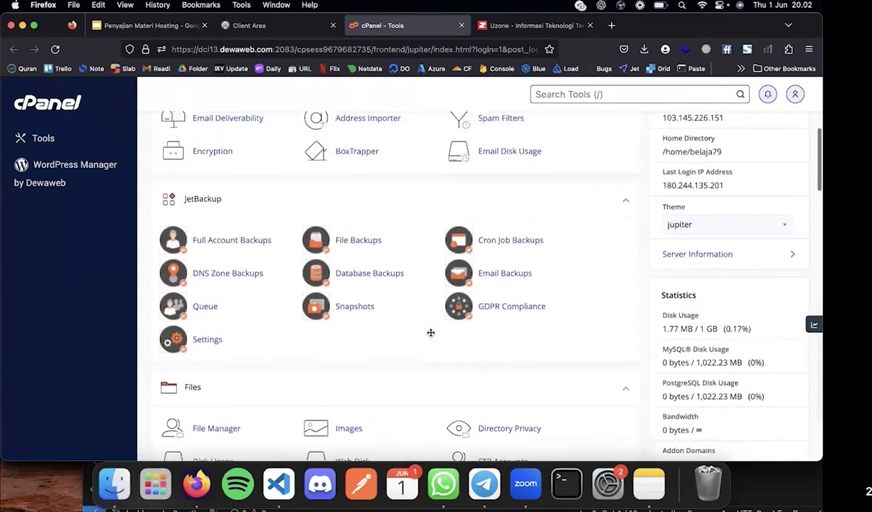
{"action": "scroll", "coordinate": [431, 336], "scroll_direction": "up", "scroll_amount": 4}
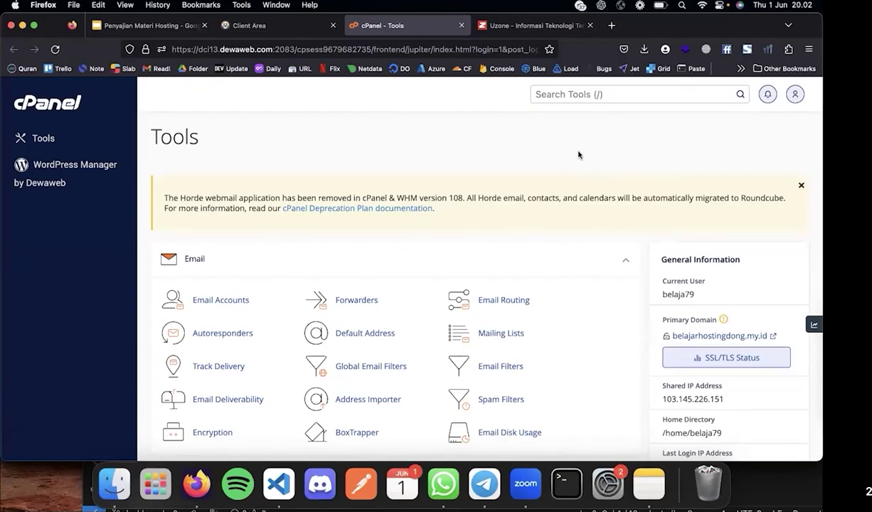
{"action": "scroll", "coordinate": [416, 182], "scroll_direction": "down", "scroll_amount": 1}
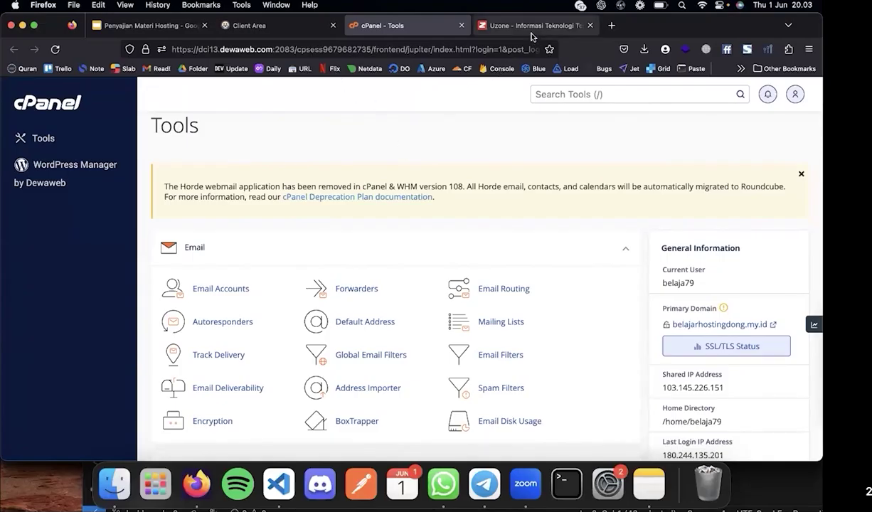
- Close the Uzone news tab and load belajarhostingdong.my.id in a fresh tab
{"action": "middle_click", "coordinate": [565, 26]}
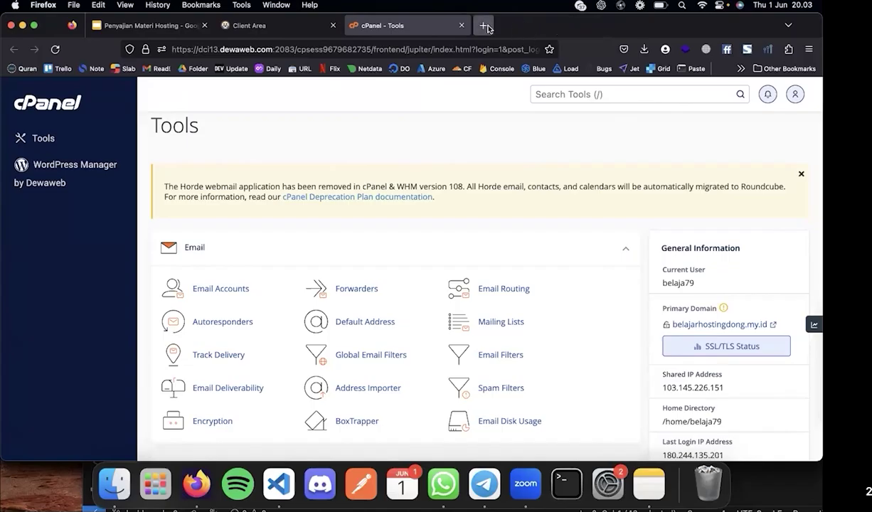
{"action": "left_click", "coordinate": [484, 27]}
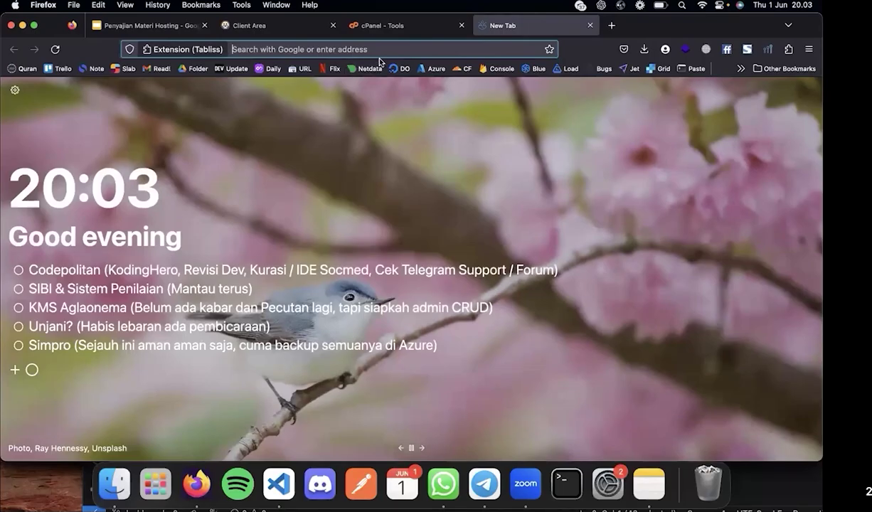
{"action": "left_click", "coordinate": [292, 48]}
{"action": "type", "text": "belaj"}
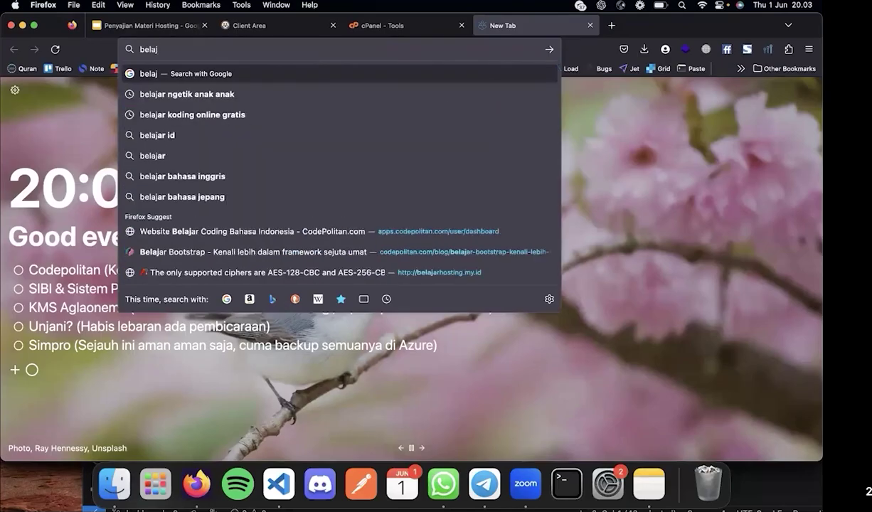
{"action": "type", "text": "arhostingdong."}
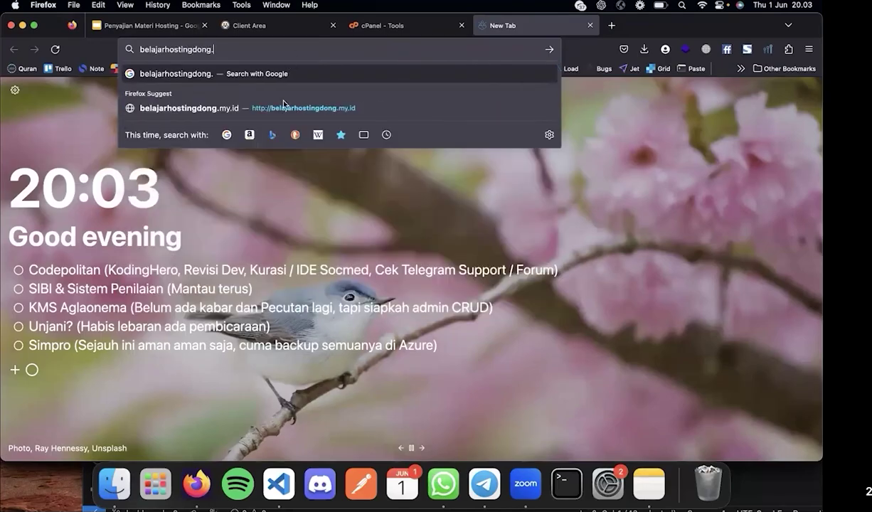
{"action": "left_click", "coordinate": [285, 106]}
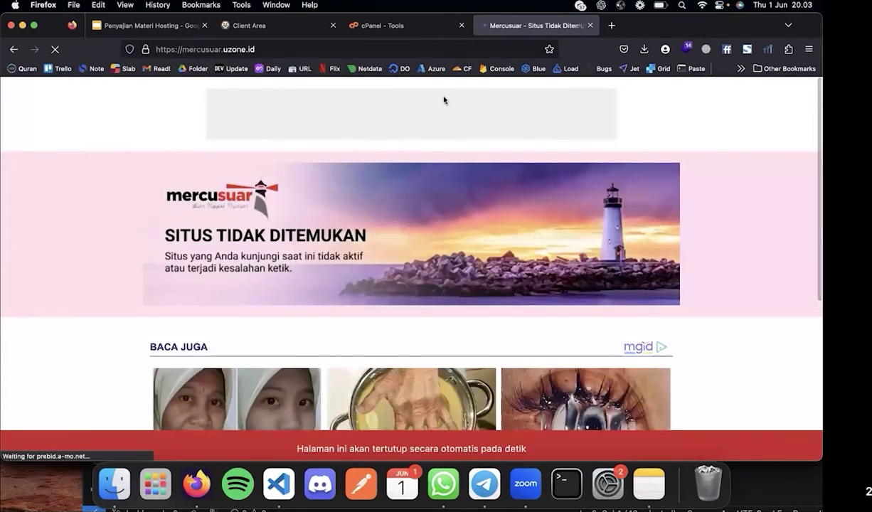
- Return to the cPanel Tools tab and open File Manager from the Files section
{"action": "left_click", "coordinate": [407, 28]}
{"action": "scroll", "coordinate": [396, 130], "scroll_direction": "down", "scroll_amount": 1}
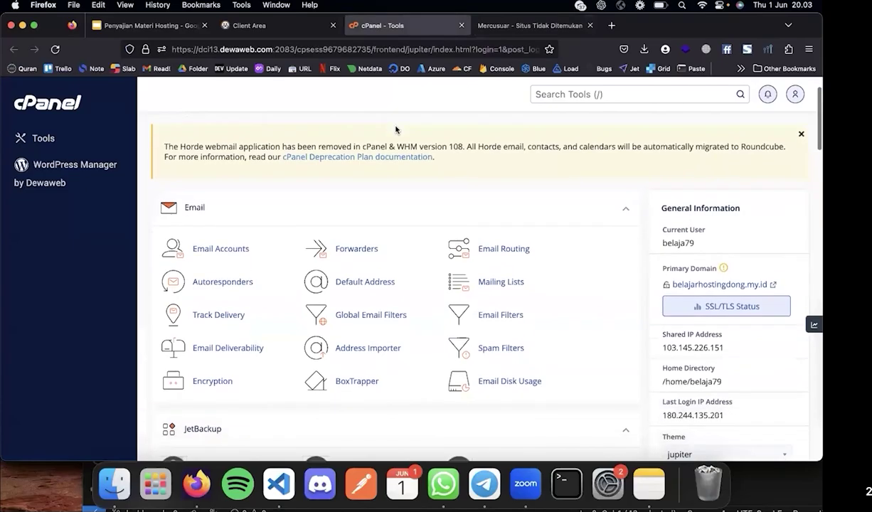
{"action": "scroll", "coordinate": [396, 130], "scroll_direction": "down", "scroll_amount": 5}
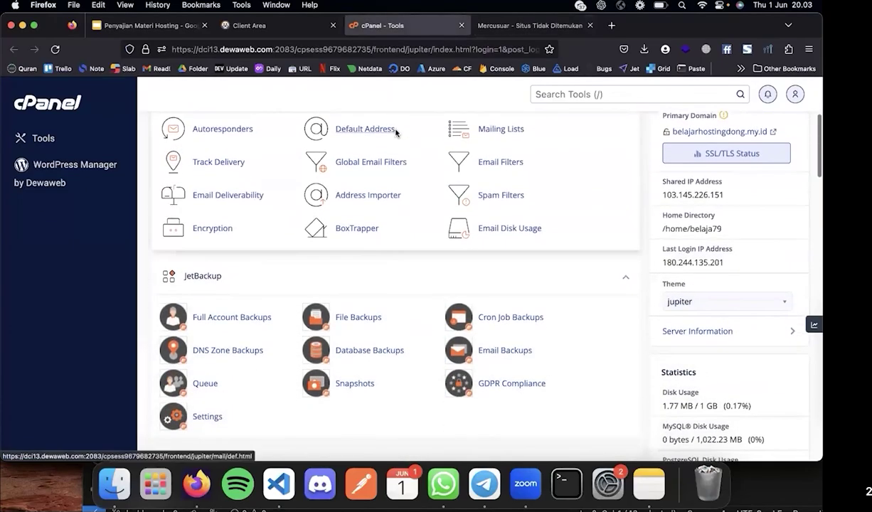
{"action": "scroll", "coordinate": [399, 181], "scroll_direction": "down", "scroll_amount": 1}
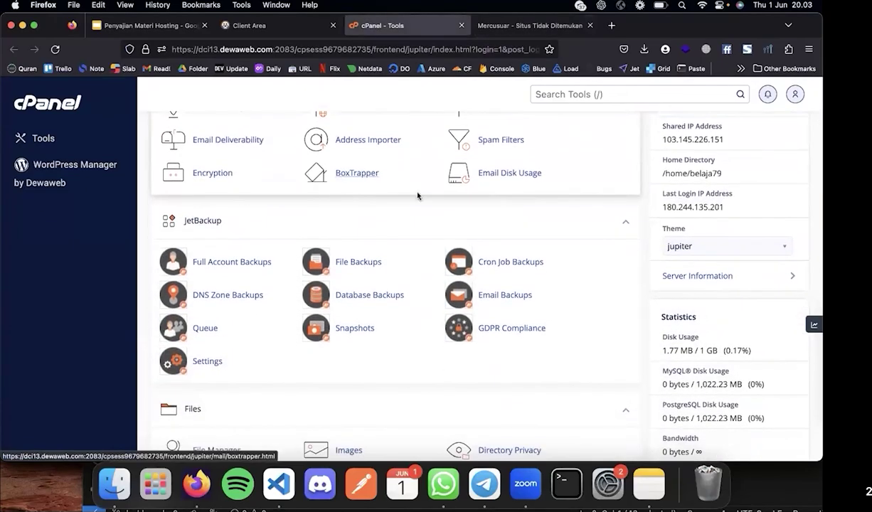
{"action": "scroll", "coordinate": [424, 219], "scroll_direction": "down", "scroll_amount": 9}
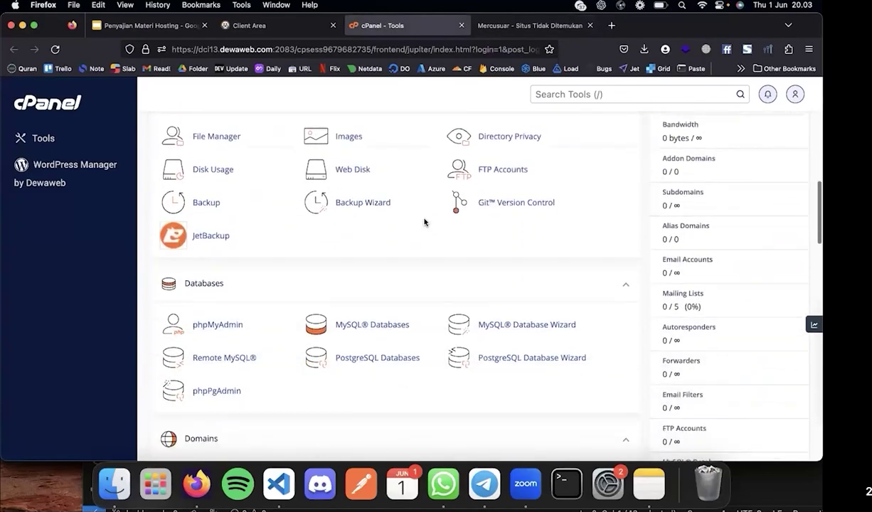
{"action": "scroll", "coordinate": [424, 222], "scroll_direction": "down", "scroll_amount": 10}
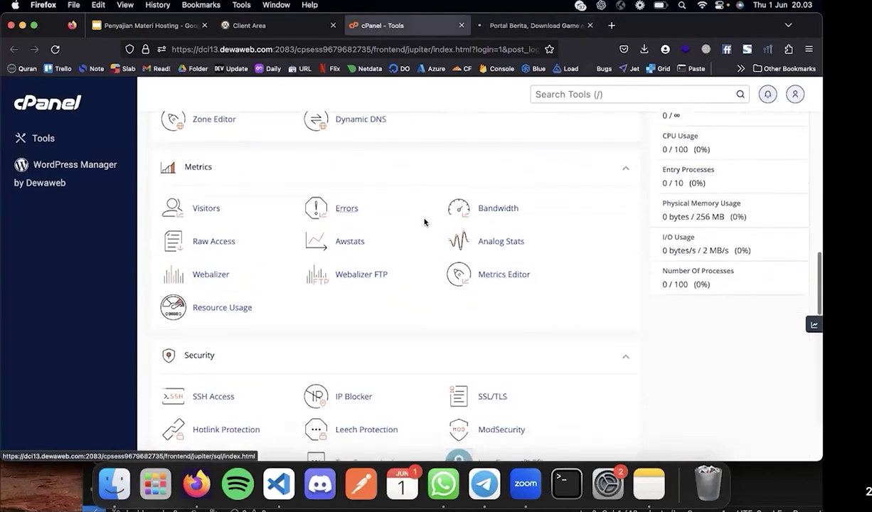
{"action": "scroll", "coordinate": [425, 223], "scroll_direction": "up", "scroll_amount": 20}
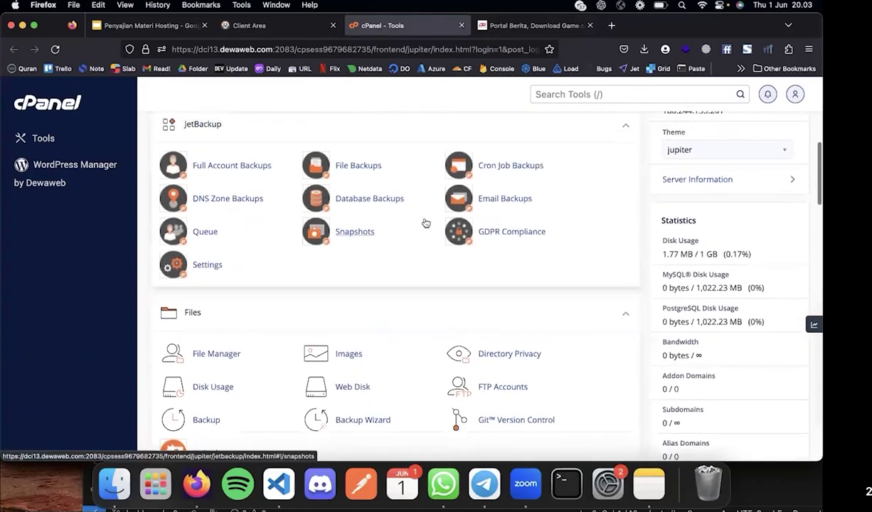
{"action": "left_click", "coordinate": [222, 308]}
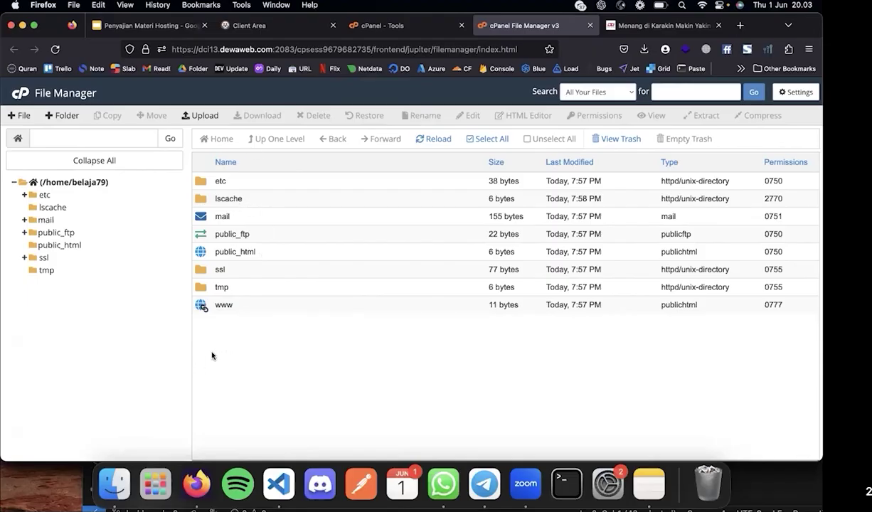
- Go from etc back up to public_html and start a new file there
{"action": "double_click", "coordinate": [200, 180]}
{"action": "left_click", "coordinate": [285, 140]}
{"action": "double_click", "coordinate": [226, 252]}
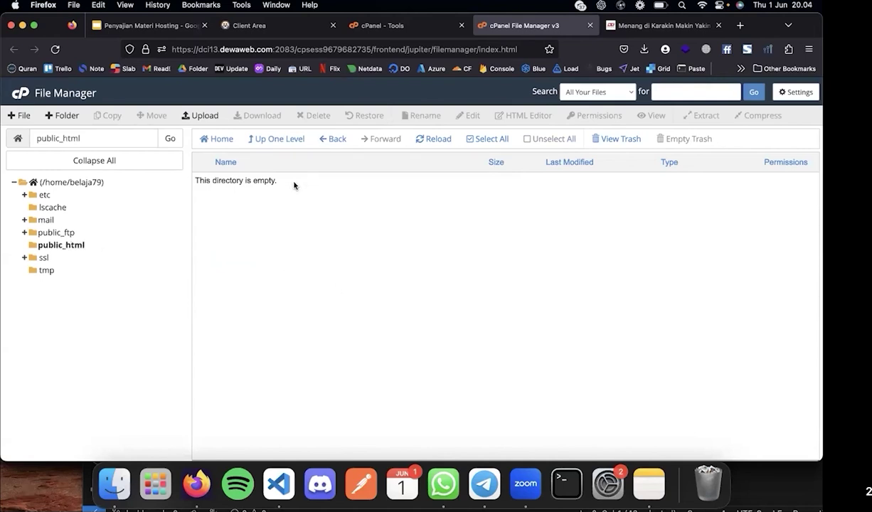
{"action": "left_click", "coordinate": [11, 115]}
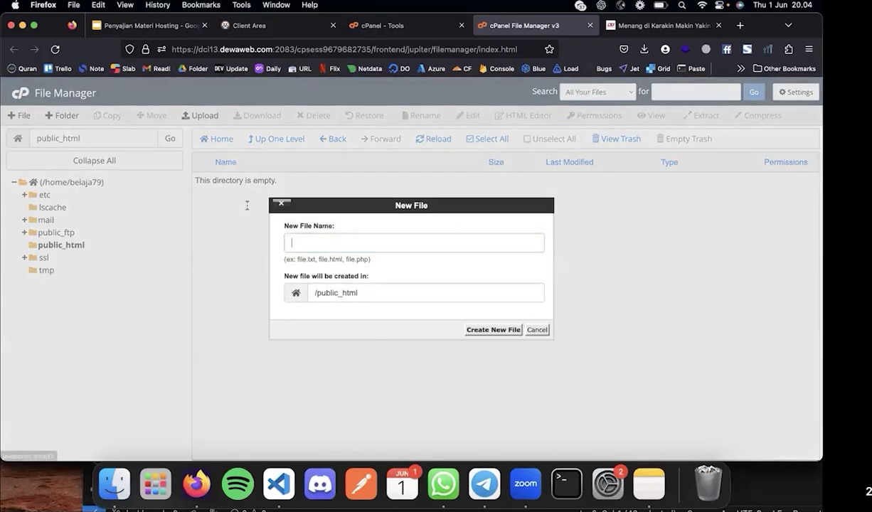
- Create a file named index.php in public_html and select it
{"action": "type", "text": "index.php"}
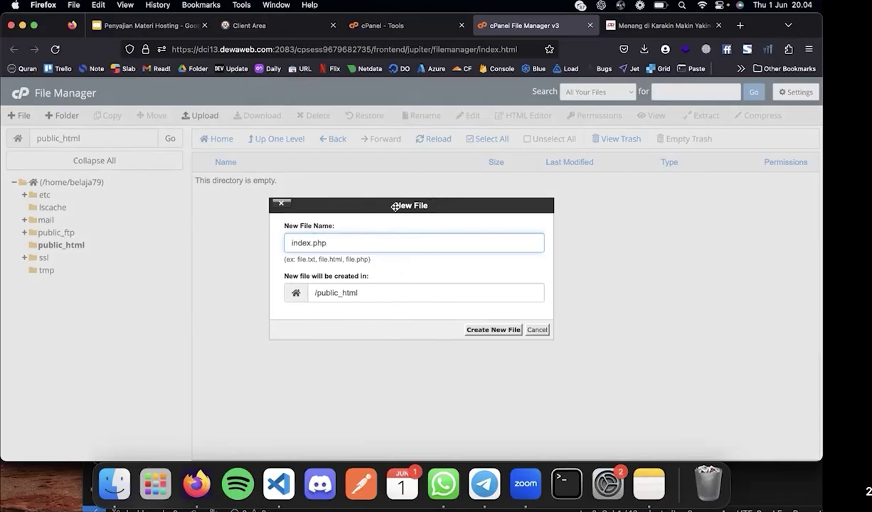
{"action": "left_click_drag", "start_coordinate": [394, 206], "coordinate": [399, 193]}
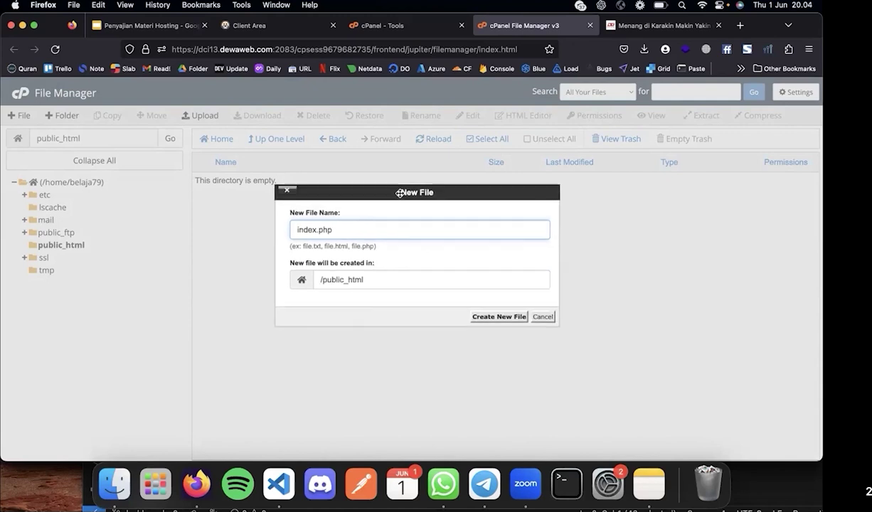
{"action": "left_click_drag", "start_coordinate": [315, 229], "coordinate": [257, 222]}
{"action": "left_click", "coordinate": [332, 222]}
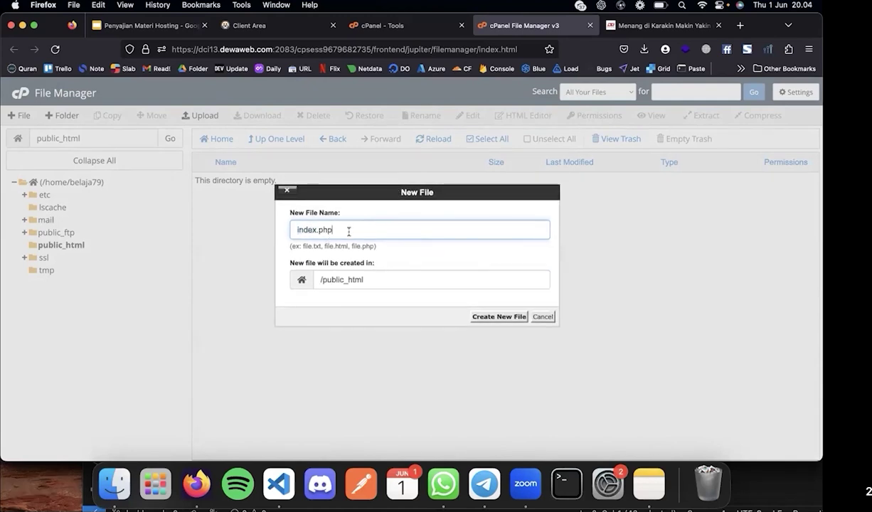
{"action": "left_click", "coordinate": [492, 318]}
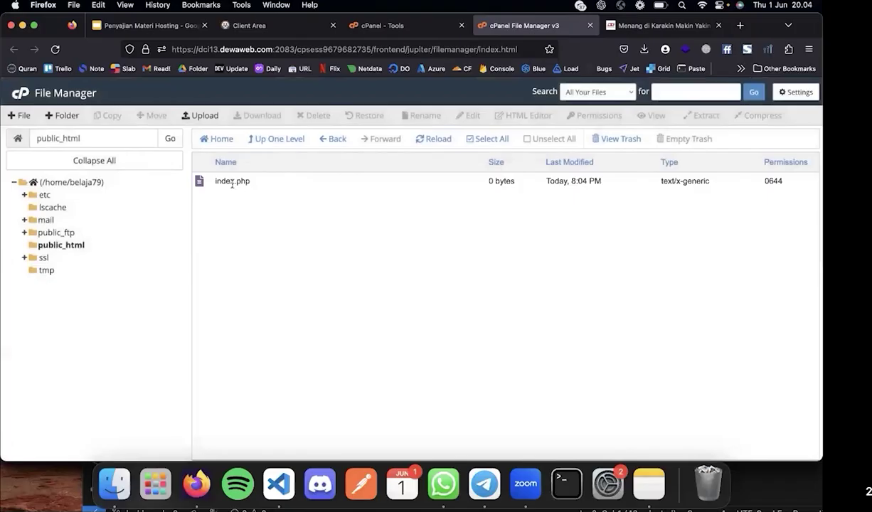
{"action": "left_click", "coordinate": [200, 178]}
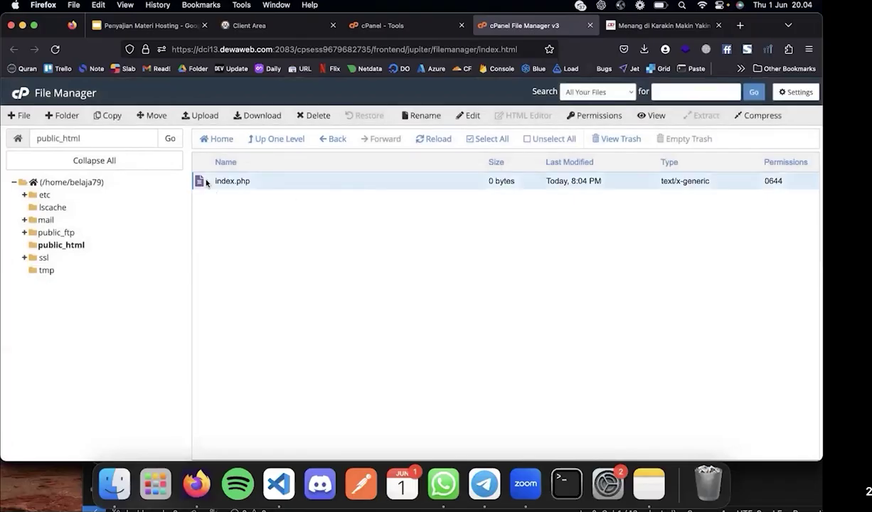
- Make index.php contain `<?php` and `echo "Halo saya lagi belajar hosting."`, and save it
{"action": "right_click", "coordinate": [244, 181]}
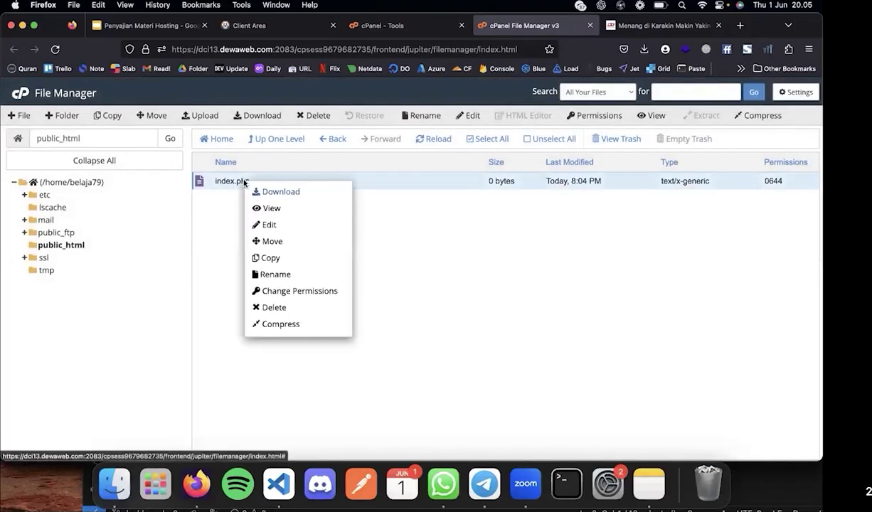
{"action": "left_click", "coordinate": [269, 225]}
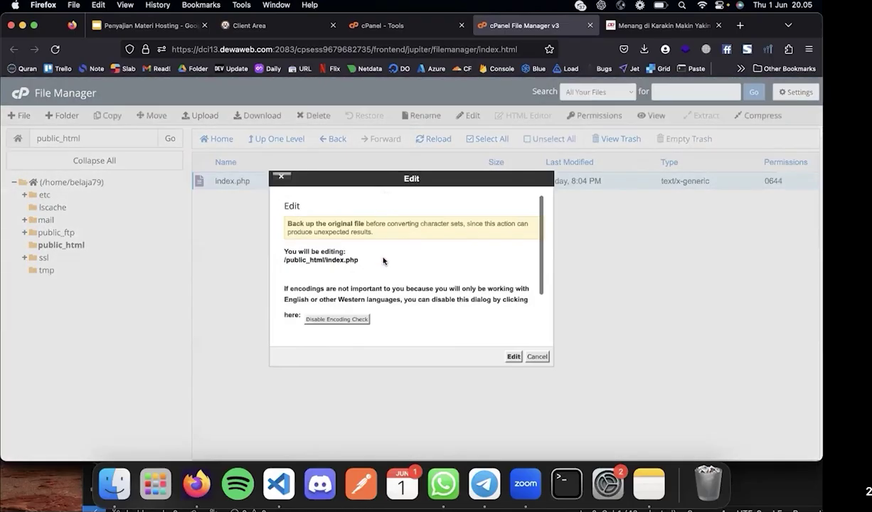
{"action": "left_click", "coordinate": [512, 356]}
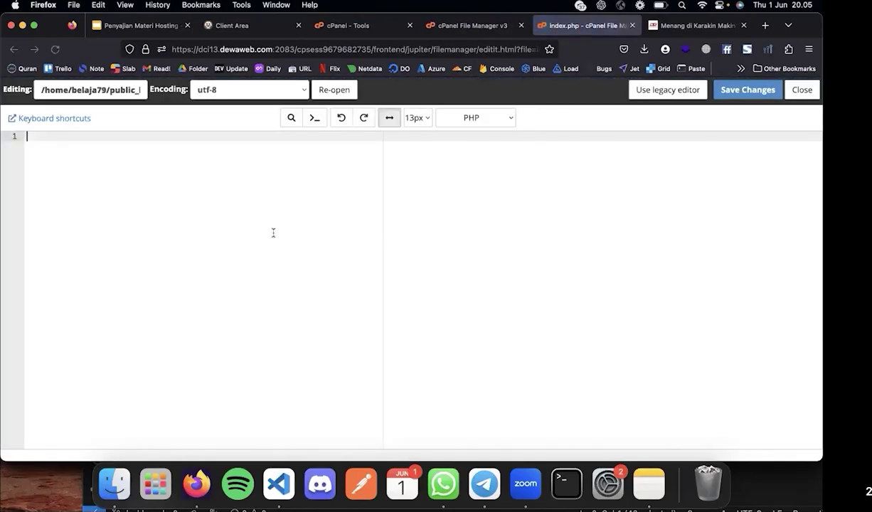
{"action": "type", "text": "<?php"}
{"action": "key", "text": "Return"}
{"action": "key", "text": "Return"}
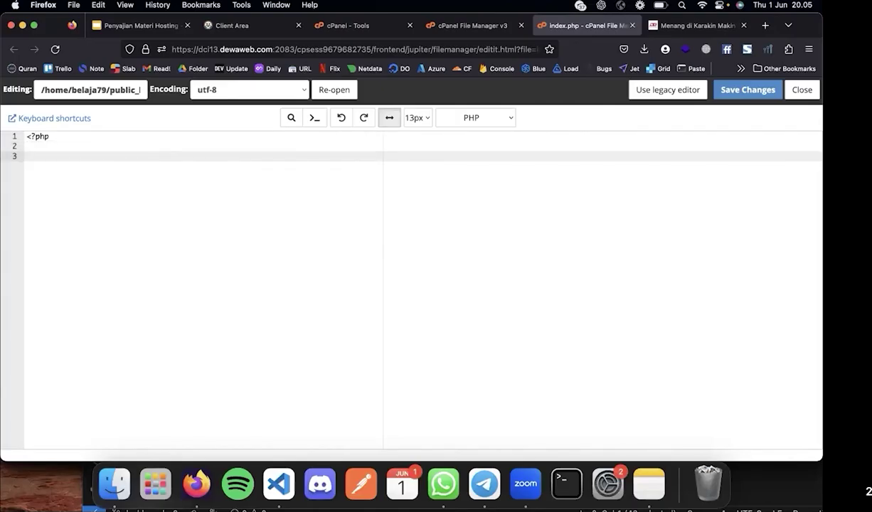
{"action": "type", "text": "echo \""}
{"action": "type", "text": "Halo say"}
{"action": "type", "text": "a lagi belajar host"}
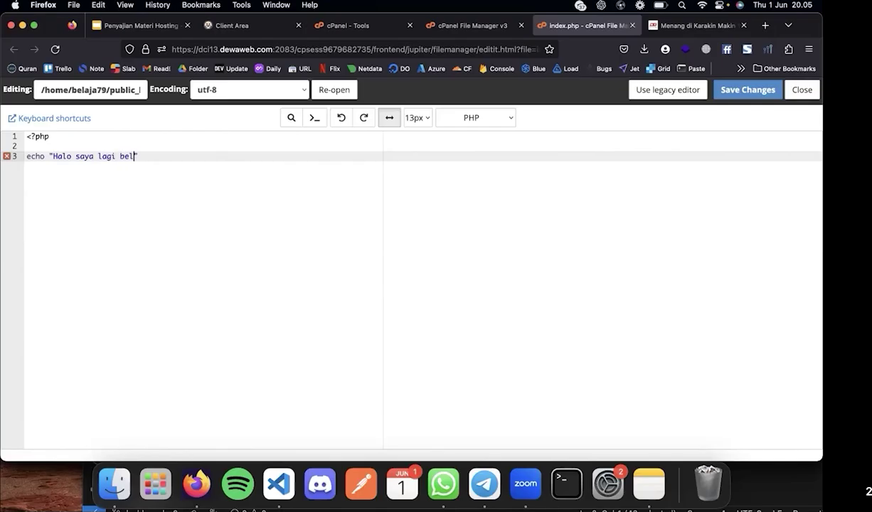
{"action": "type", "text": "ing.\""}
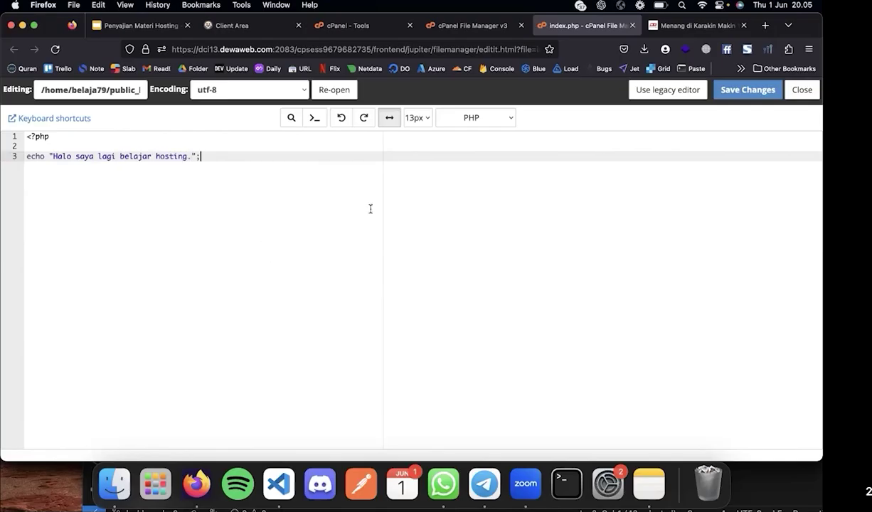
{"action": "left_click", "coordinate": [747, 90]}
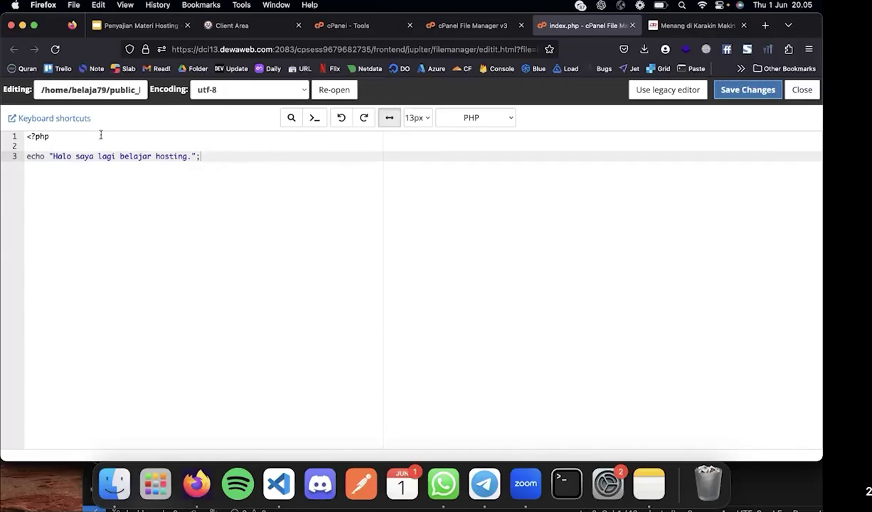
{"action": "left_click", "coordinate": [488, 23]}
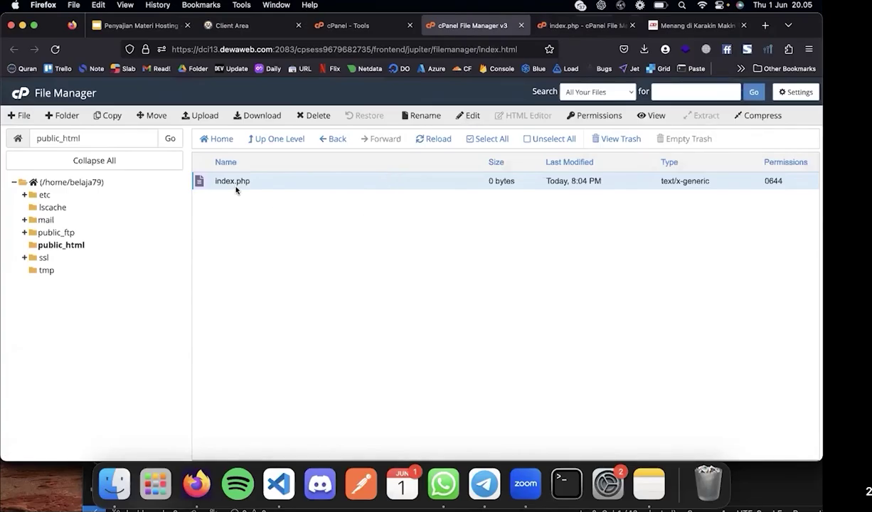
- Load belajarhostingdong.my.id in the last Firefox tab from the 'bel' address suggestion
{"action": "left_click", "coordinate": [652, 27]}
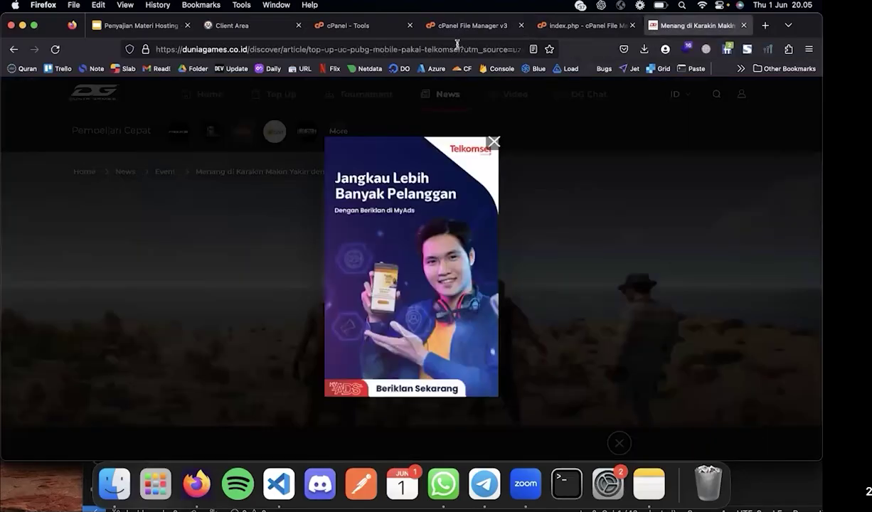
{"action": "left_click", "coordinate": [456, 44]}
{"action": "type", "text": "bel"}
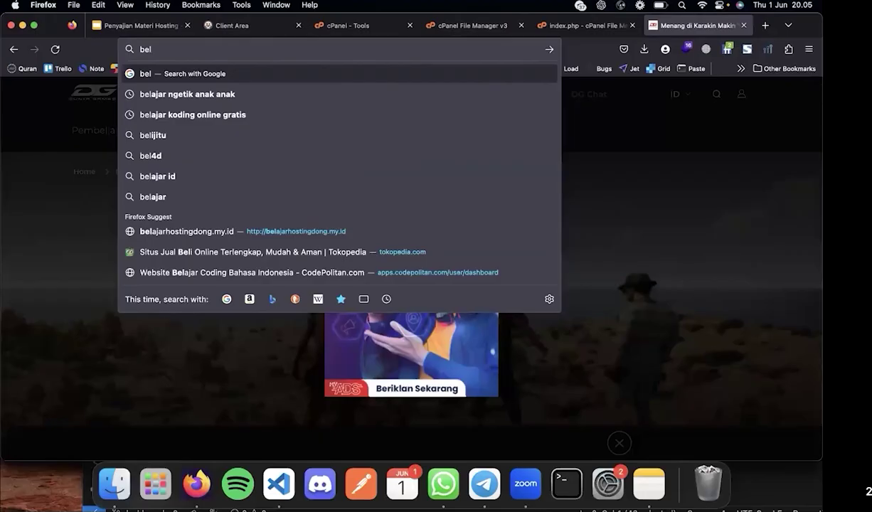
{"action": "left_click", "coordinate": [328, 232]}
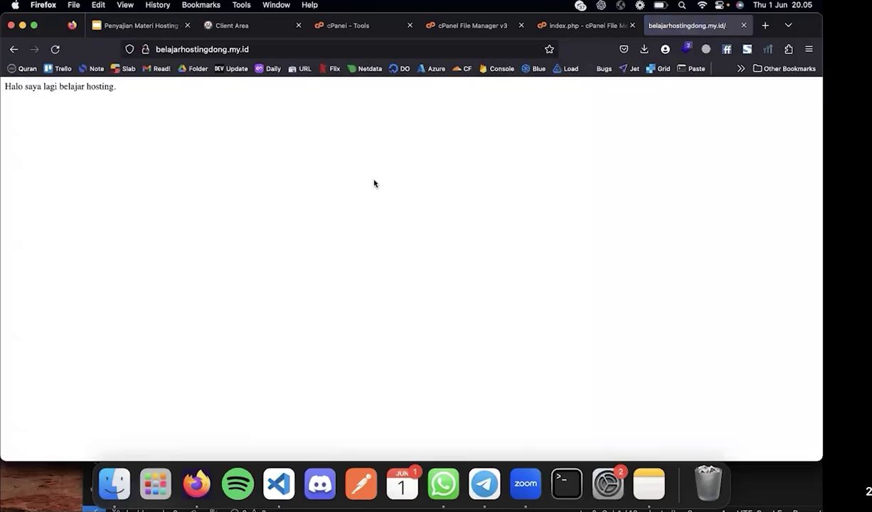
{"action": "left_click", "coordinate": [318, 49]}
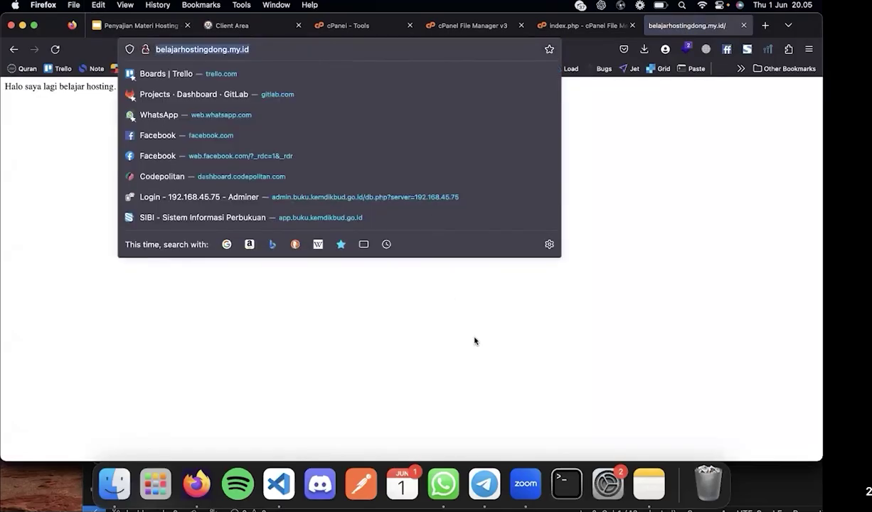
{"action": "left_click", "coordinate": [475, 342]}
{"action": "left_click", "coordinate": [525, 484]}
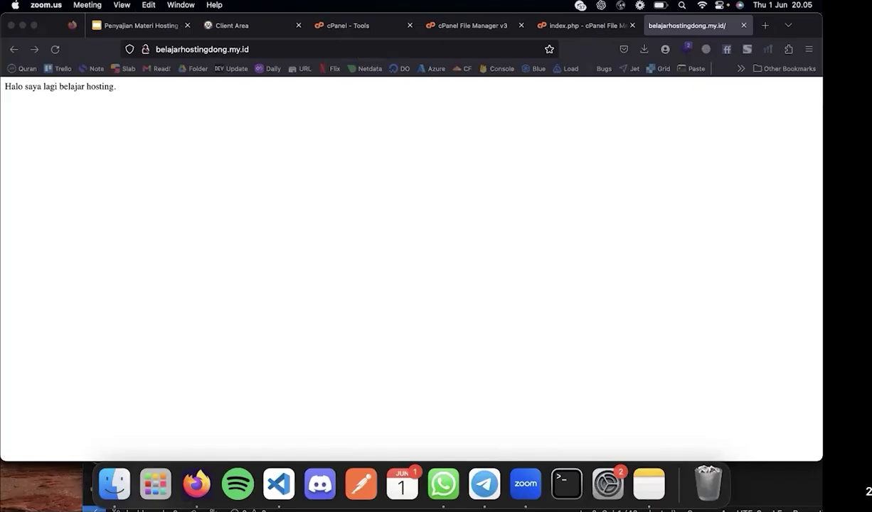
{"action": "left_click", "coordinate": [516, 288]}
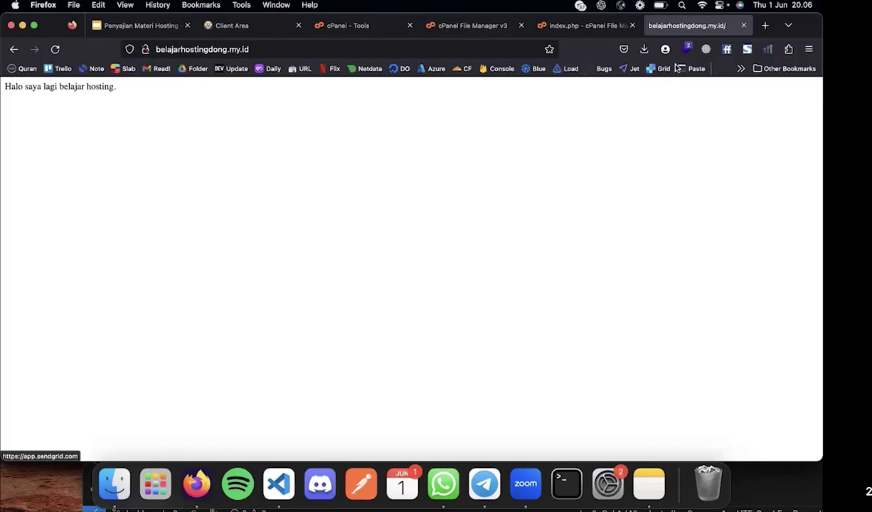
{"action": "left_click", "coordinate": [260, 47]}
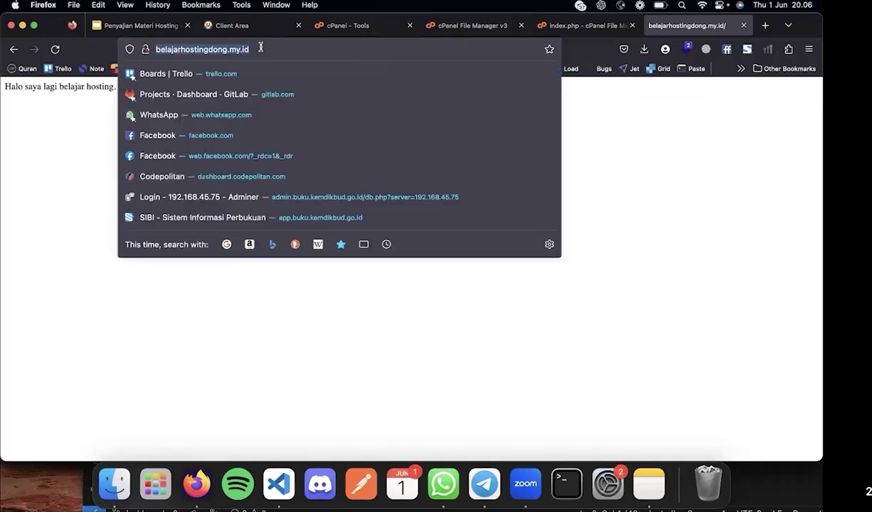
{"action": "left_click", "coordinate": [186, 284]}
{"action": "left_click", "coordinate": [242, 48]}
{"action": "left_click", "coordinate": [206, 293]}
{"action": "mouse_move", "coordinate": [115, 86]}
{"action": "left_mouse_down"}
{"action": "mouse_move", "coordinate": [3, 84]}
{"action": "mouse_move", "coordinate": [115, 86]}
{"action": "left_mouse_up"}
{"action": "left_click", "coordinate": [55, 103]}
{"action": "left_click", "coordinate": [243, 195]}
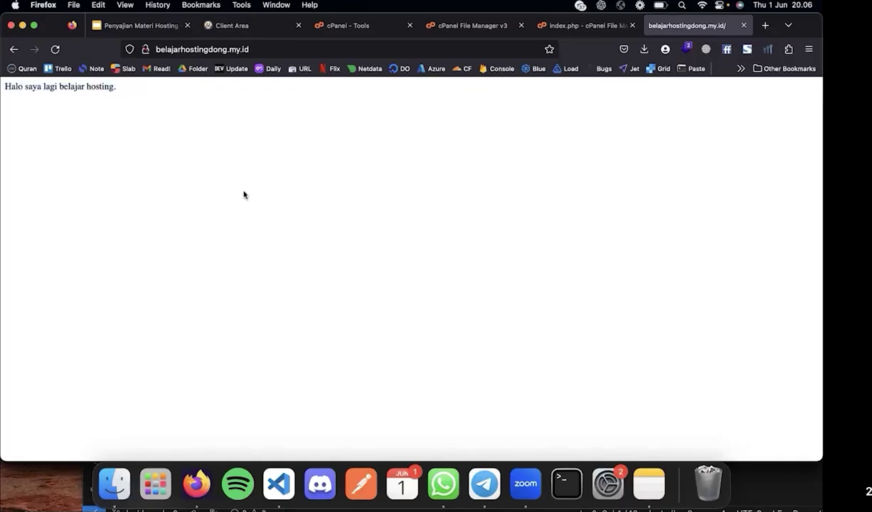
{"action": "left_click", "coordinate": [586, 29]}
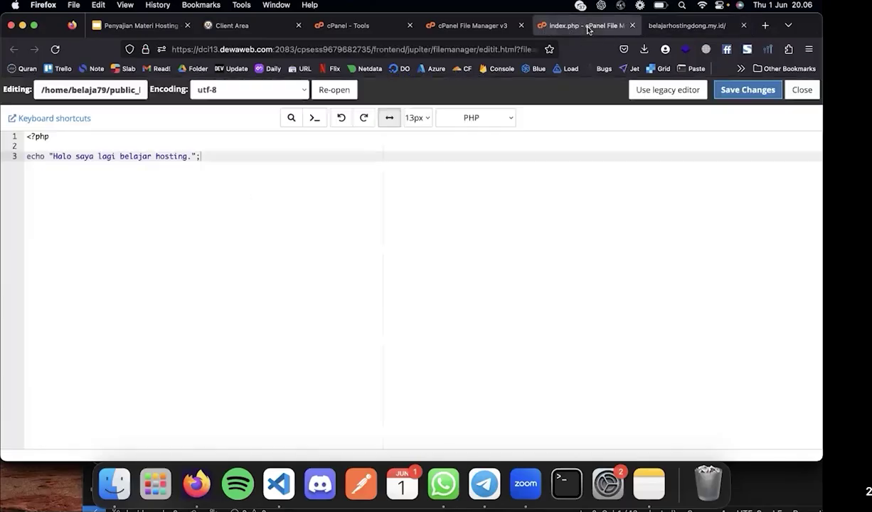
{"action": "left_click", "coordinate": [479, 27]}
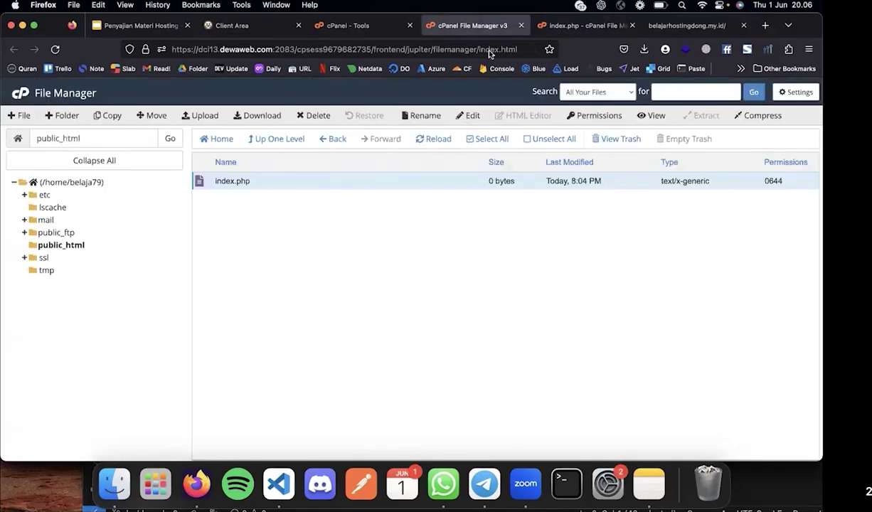
{"action": "left_click", "coordinate": [541, 26]}
{"action": "left_click", "coordinate": [477, 27]}
{"action": "left_click", "coordinate": [561, 26]}
{"action": "left_click", "coordinate": [473, 26]}
{"action": "left_click", "coordinate": [670, 26]}
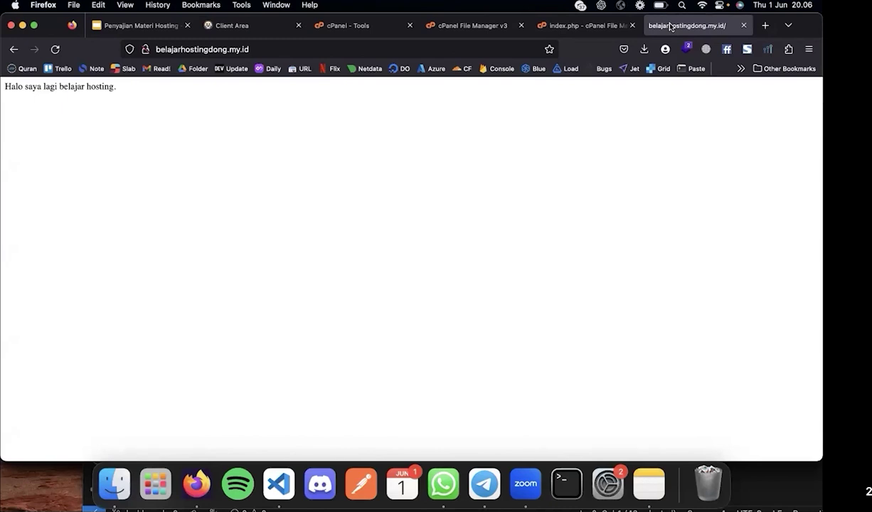
{"action": "left_click", "coordinate": [579, 26]}
{"action": "left_click", "coordinate": [474, 26]}
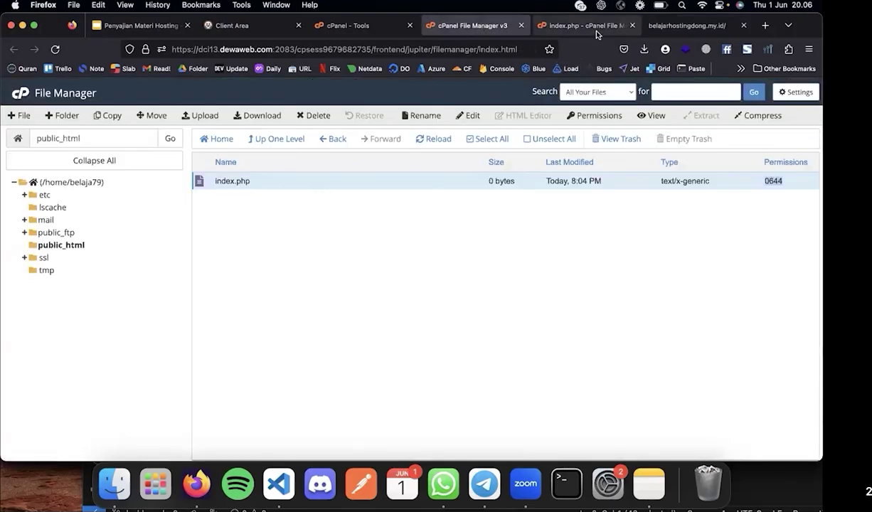
{"action": "left_click", "coordinate": [571, 29]}
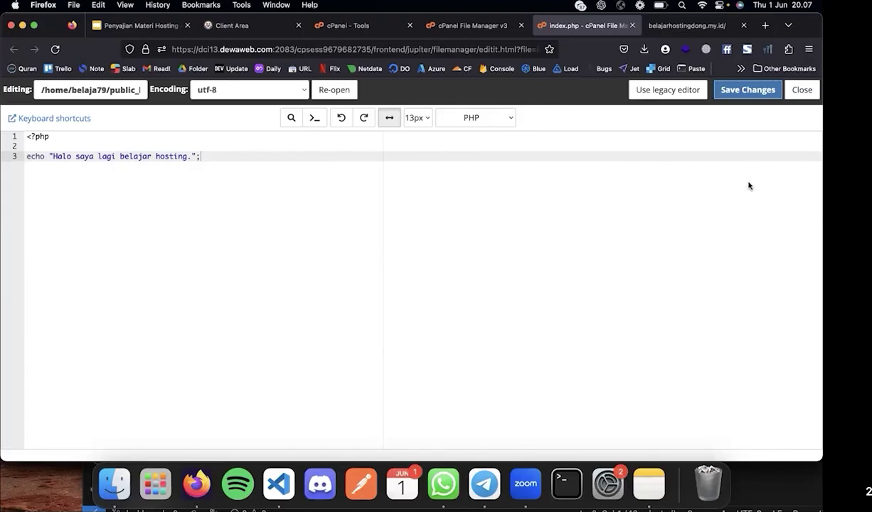
- Switch to the cPanel - Tools tab and scroll back to the top of the page
{"action": "left_click", "coordinate": [345, 33]}
{"action": "scroll", "coordinate": [275, 220], "scroll_direction": "up", "scroll_amount": 10}
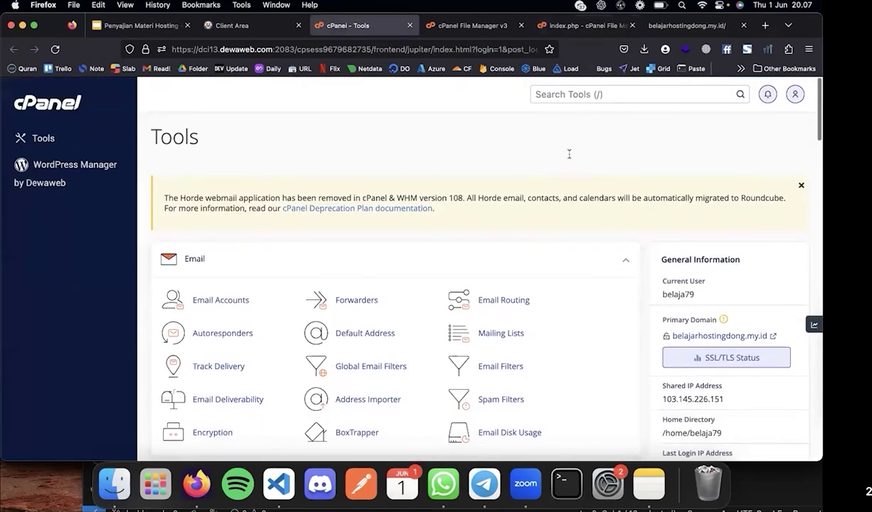
{"action": "scroll", "coordinate": [434, 220], "scroll_direction": "down", "scroll_amount": 2}
{"action": "scroll", "coordinate": [452, 193], "scroll_direction": "up", "scroll_amount": 2}
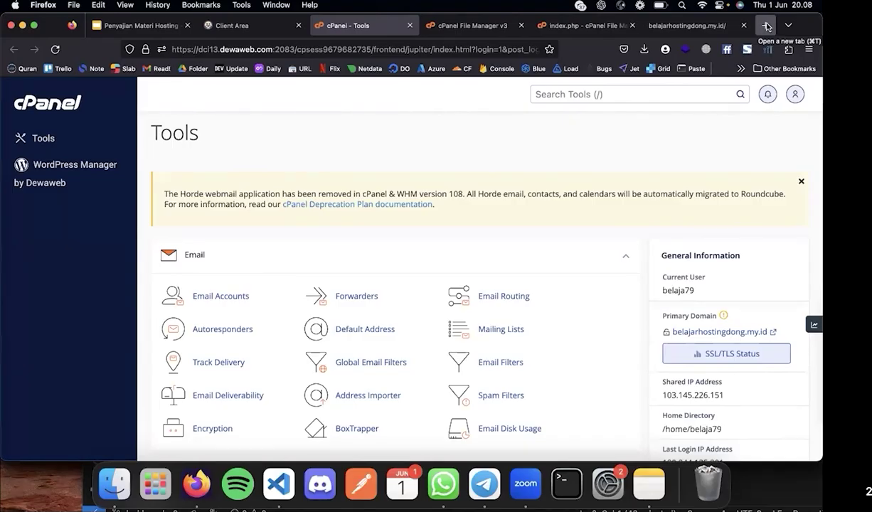
- Search Google for helloworldhosting in a new tab and scroll through the results
{"action": "left_click", "coordinate": [767, 27]}
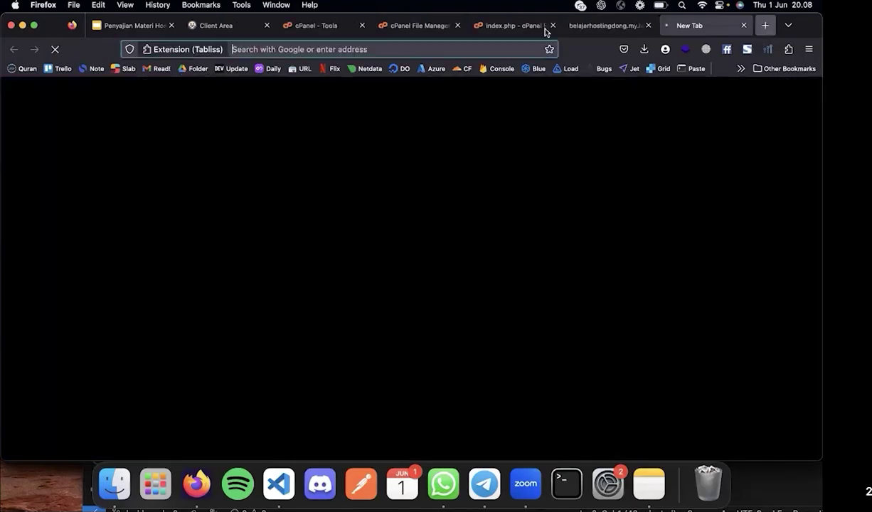
{"action": "type", "text": "s"}
{"action": "key", "text": "BackSpace"}
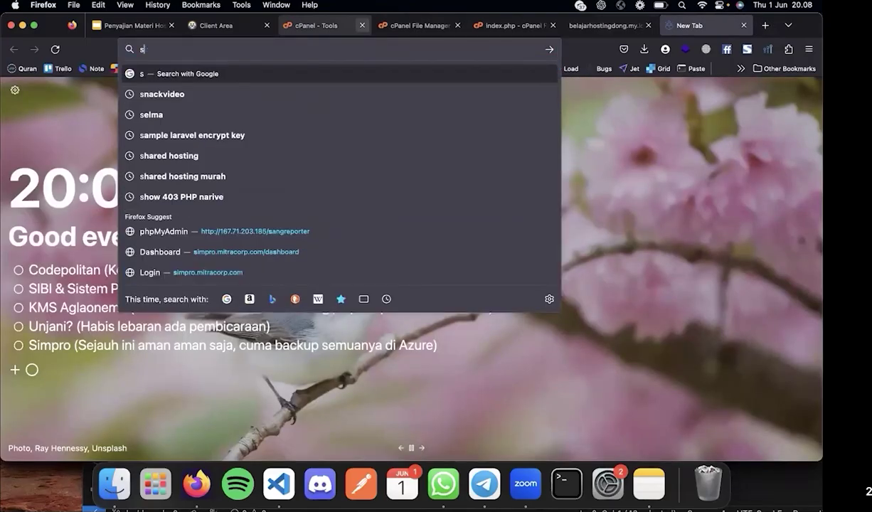
{"action": "key", "text": "BackSpace"}
{"action": "type", "text": "helloworldhosting"}
{"action": "key", "text": "Return"}
{"action": "scroll", "coordinate": [175, 228], "scroll_direction": "down", "scroll_amount": 1}
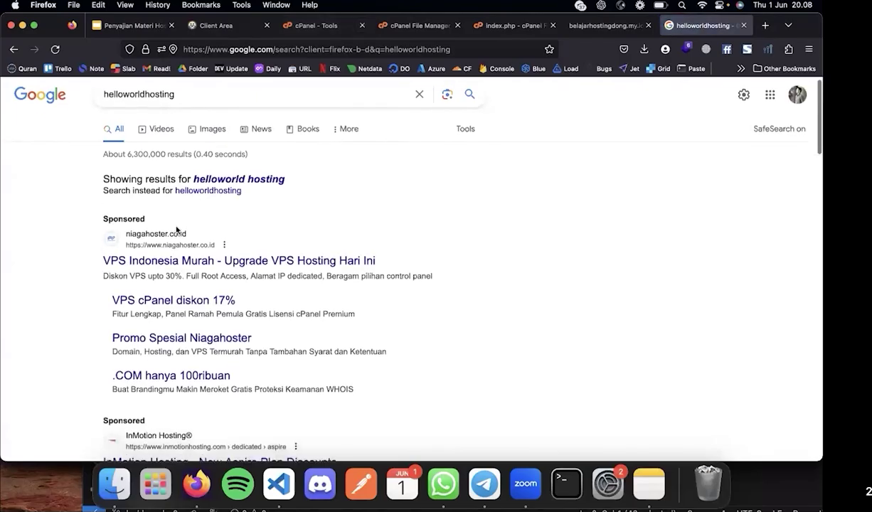
{"action": "scroll", "coordinate": [228, 219], "scroll_direction": "down", "scroll_amount": 7}
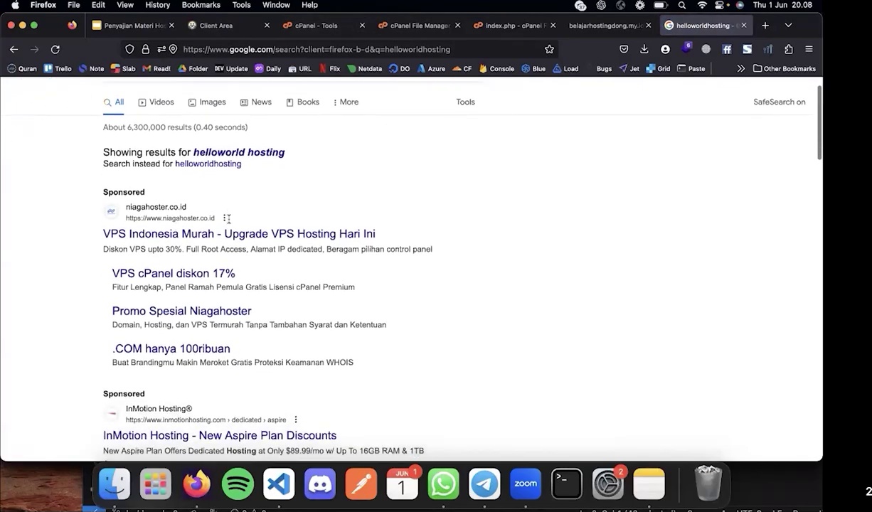
{"action": "scroll", "coordinate": [228, 219], "scroll_direction": "down", "scroll_amount": 5}
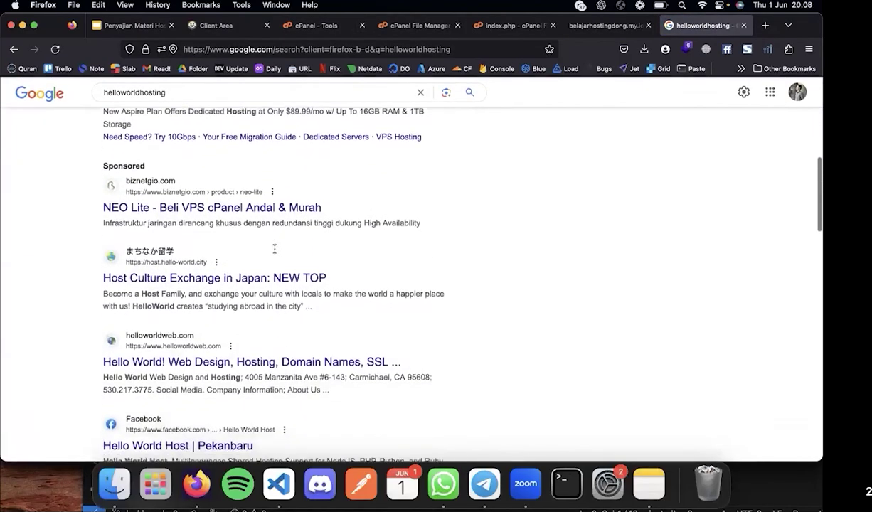
{"action": "scroll", "coordinate": [277, 249], "scroll_direction": "down", "scroll_amount": 1}
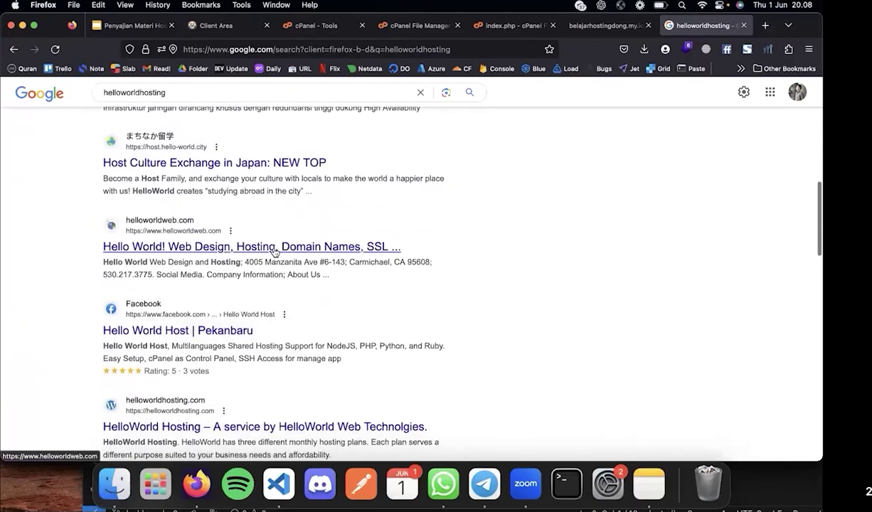
{"action": "scroll", "coordinate": [276, 249], "scroll_direction": "up", "scroll_amount": 14}
- Search for riaucybersolution using the 'riaucyber' address bar suggestion
{"action": "left_click", "coordinate": [383, 54]}
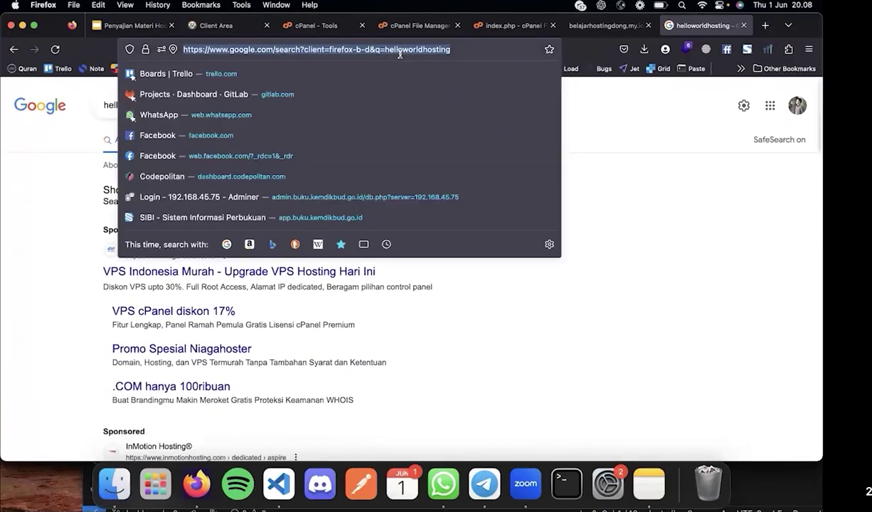
{"action": "type", "text": "riaucyber"}
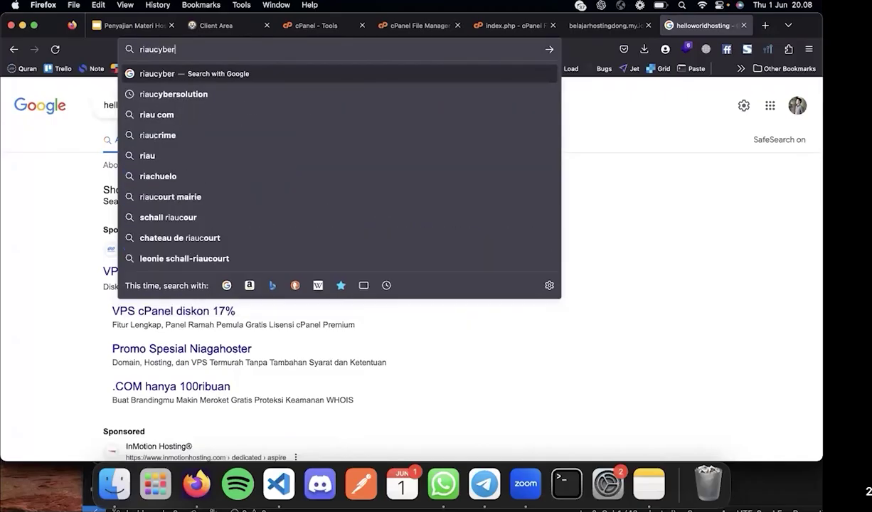
{"action": "left_click", "coordinate": [221, 94]}
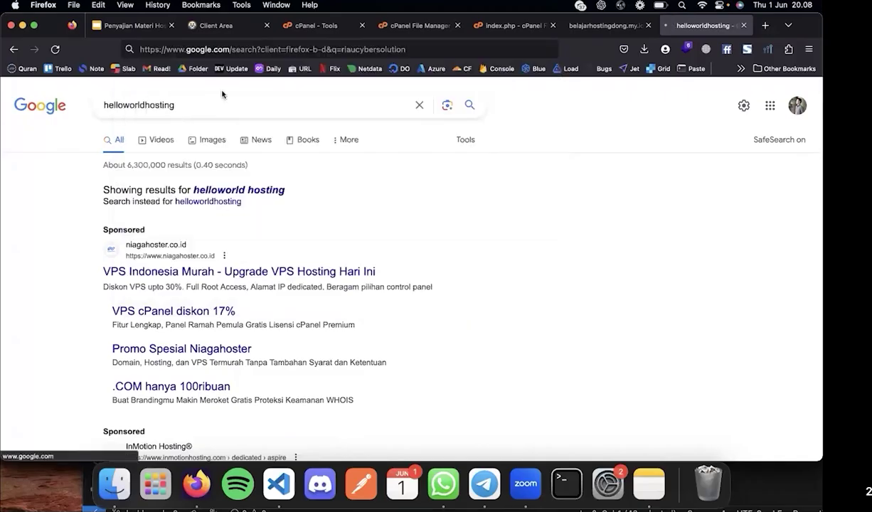
- Open the Riau Cyber Solution website from the results and scroll its homepage
{"action": "left_click", "coordinate": [191, 211]}
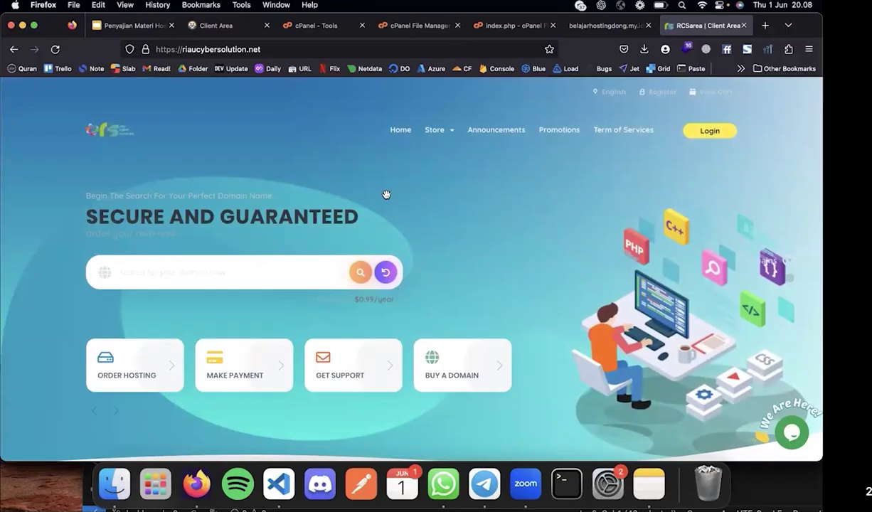
{"action": "scroll", "coordinate": [387, 195], "scroll_direction": "down", "scroll_amount": 2}
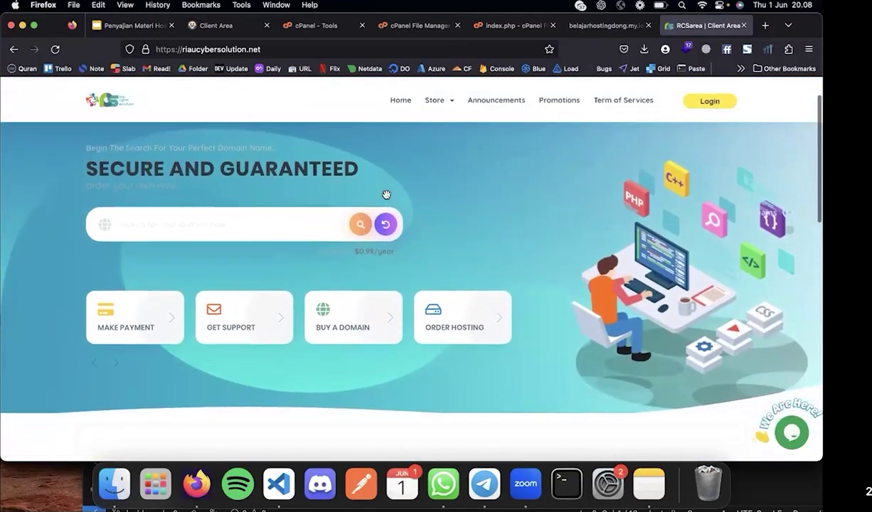
{"action": "scroll", "coordinate": [386, 194], "scroll_direction": "down", "scroll_amount": 4}
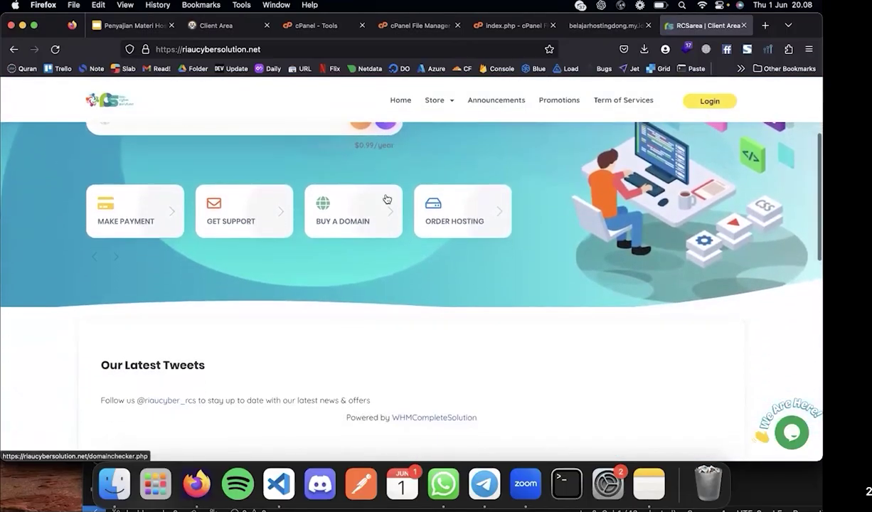
{"action": "scroll", "coordinate": [386, 198], "scroll_direction": "down", "scroll_amount": 5}
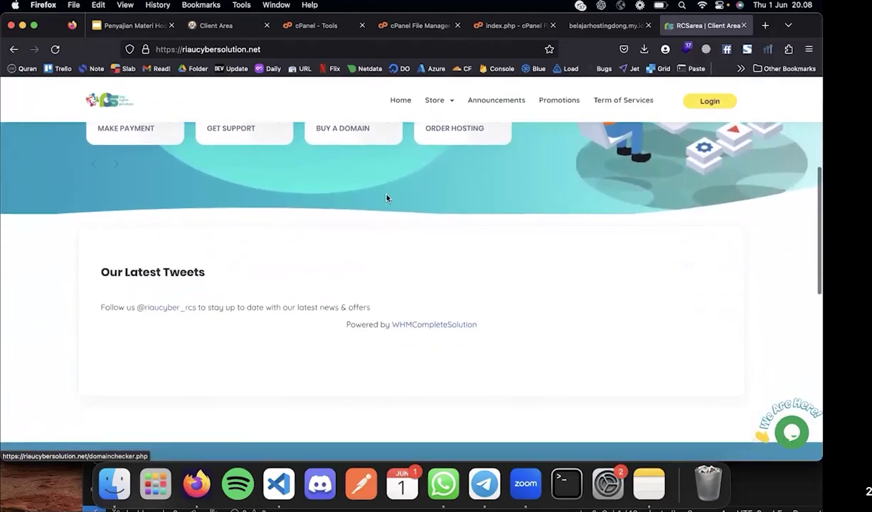
{"action": "scroll", "coordinate": [386, 198], "scroll_direction": "down", "scroll_amount": 3}
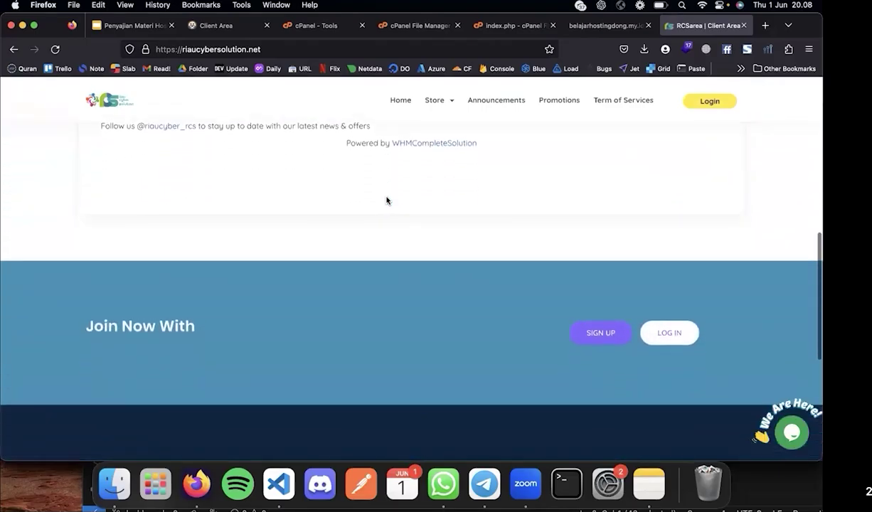
{"action": "scroll", "coordinate": [387, 200], "scroll_direction": "up", "scroll_amount": 4}
{"action": "scroll", "coordinate": [386, 199], "scroll_direction": "up", "scroll_amount": 8}
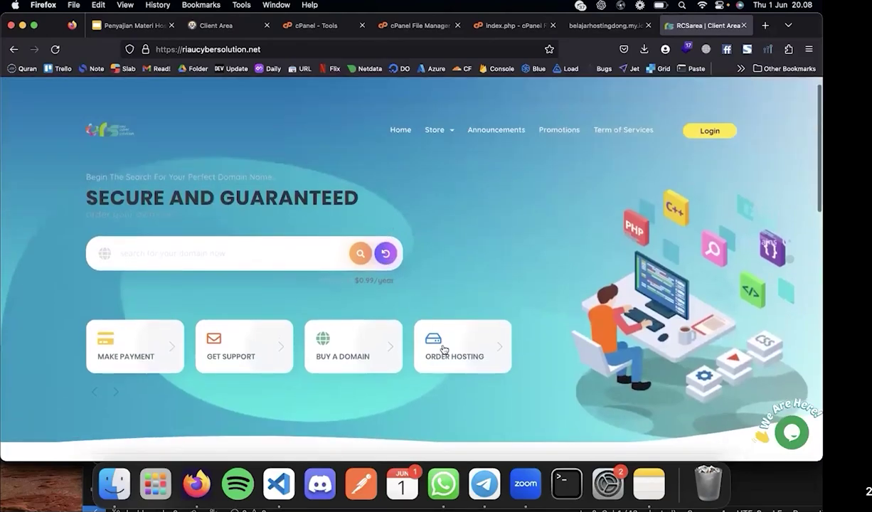
- Open ORDER HOSTING and browse the Indonesia Litespeed Hosting plan cards
{"action": "left_click", "coordinate": [459, 350]}
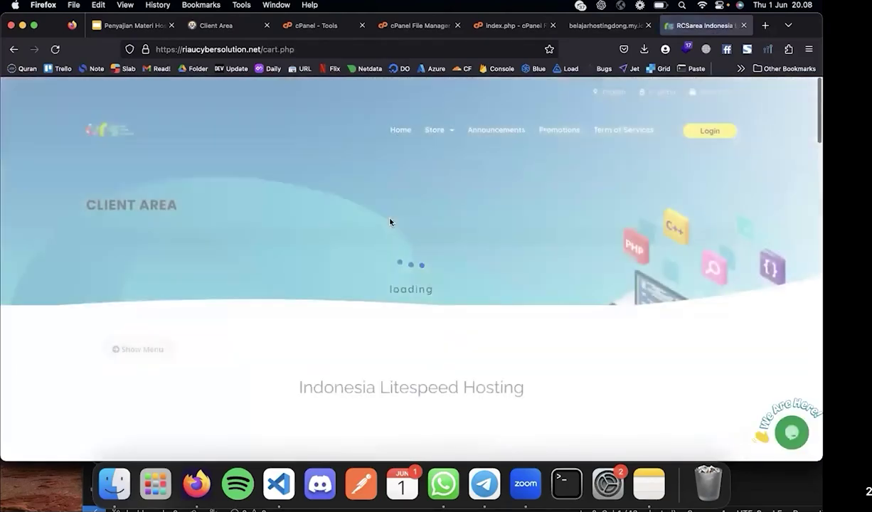
{"action": "scroll", "coordinate": [389, 222], "scroll_direction": "down", "scroll_amount": 5}
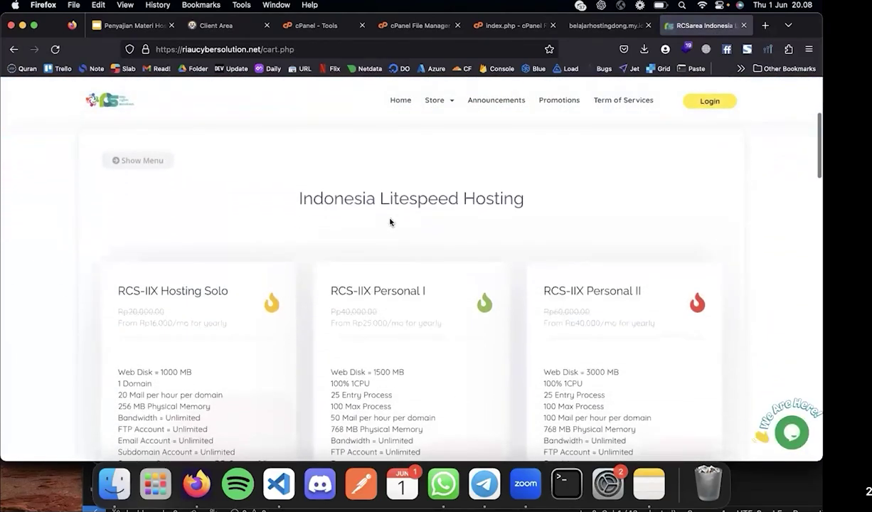
{"action": "scroll", "coordinate": [389, 222], "scroll_direction": "down", "scroll_amount": 2}
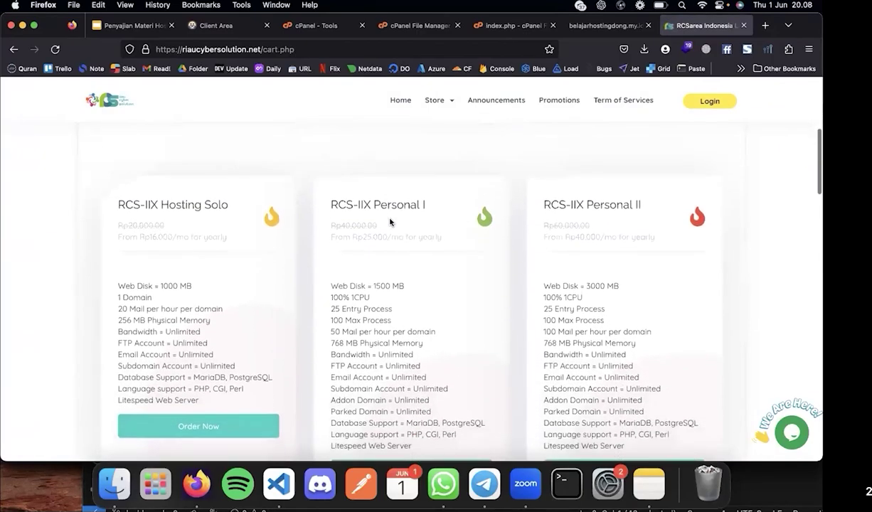
{"action": "scroll", "coordinate": [390, 221], "scroll_direction": "down", "scroll_amount": 8}
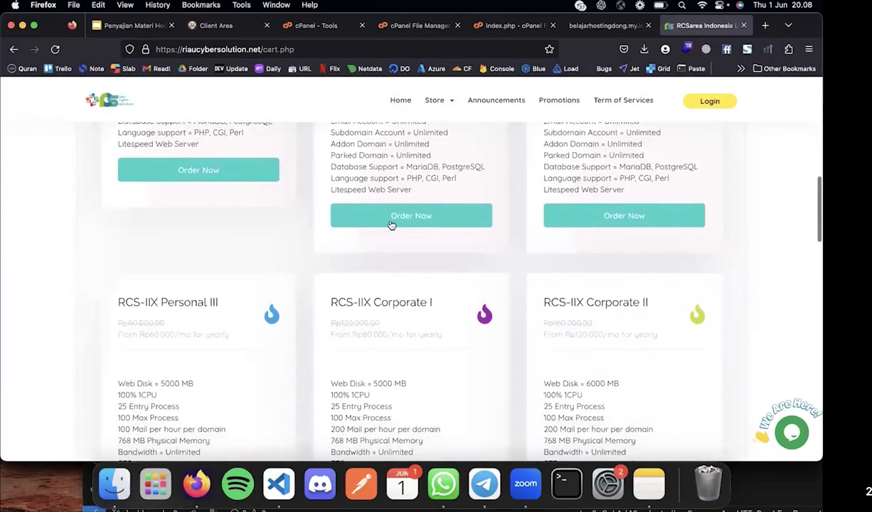
{"action": "scroll", "coordinate": [389, 222], "scroll_direction": "down", "scroll_amount": 10}
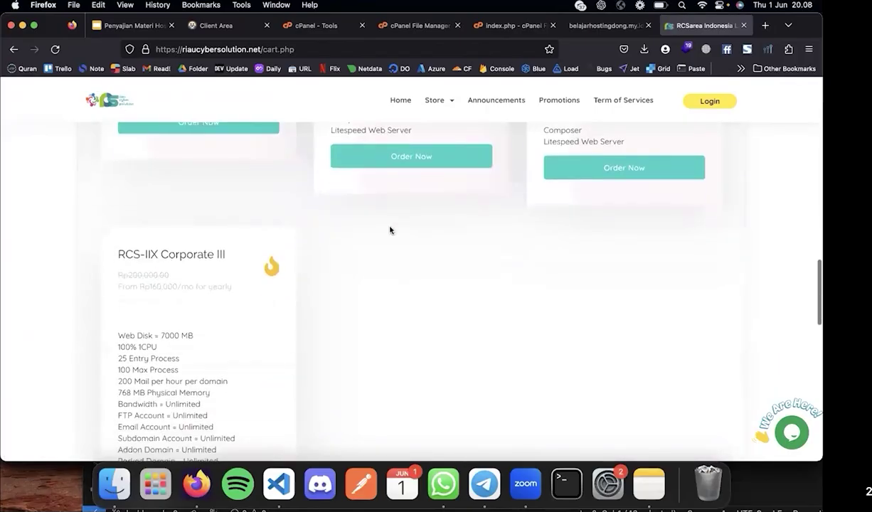
{"action": "scroll", "coordinate": [389, 229], "scroll_direction": "down", "scroll_amount": 7}
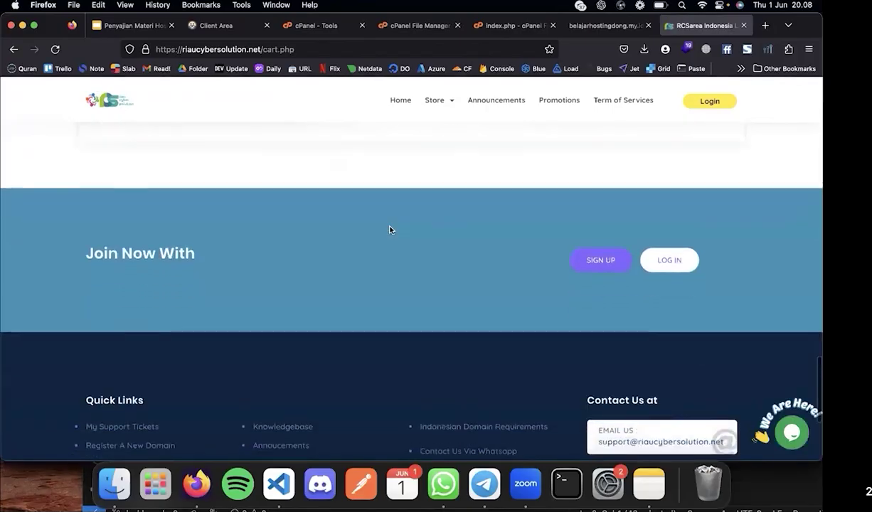
{"action": "scroll", "coordinate": [390, 230], "scroll_direction": "up", "scroll_amount": 11}
{"action": "scroll", "coordinate": [390, 230], "scroll_direction": "up", "scroll_amount": 20}
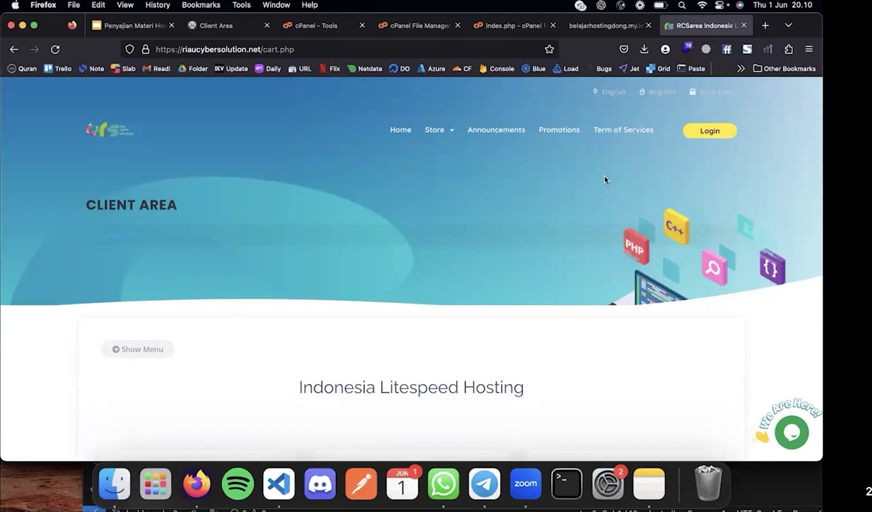
{"action": "key", "text": "XF86AudioRaiseVolume"}
- Close the Riau Cyber Solution tab and go to the Dewaweb product details tab
{"action": "left_click", "coordinate": [620, 27]}
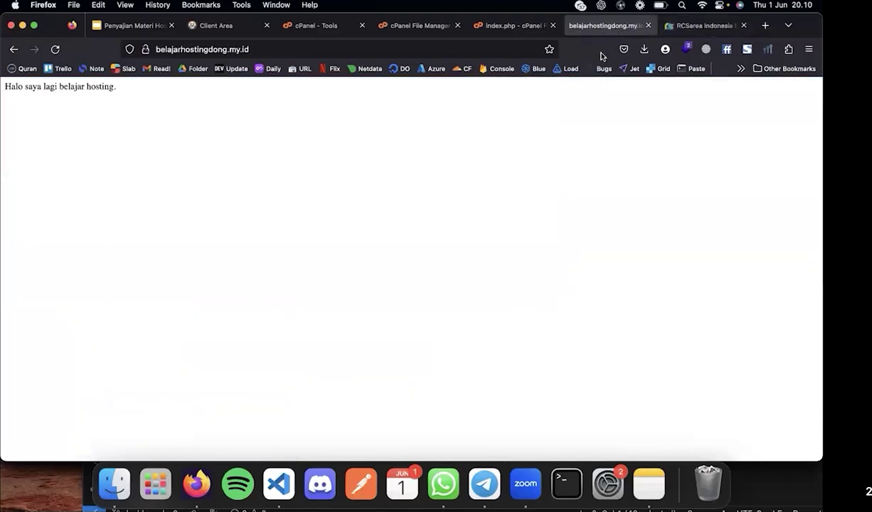
{"action": "left_click", "coordinate": [692, 27]}
{"action": "key", "text": "super+w"}
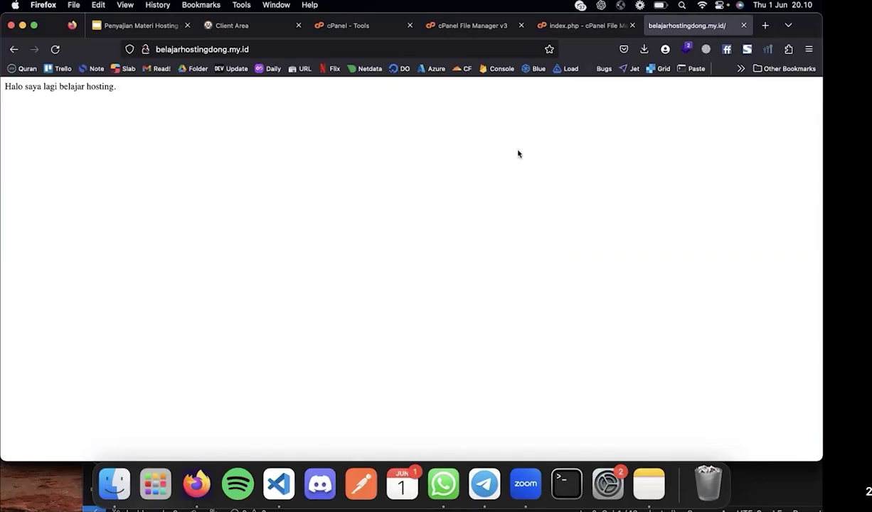
{"action": "left_click", "coordinate": [228, 26]}
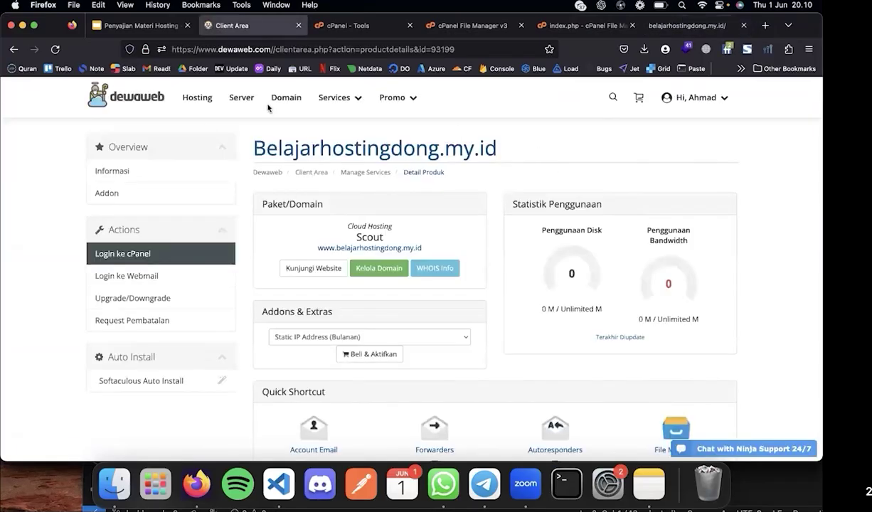
- Open a new tab with 'dewaw' typed to show address suggestions
{"action": "left_click", "coordinate": [765, 25]}
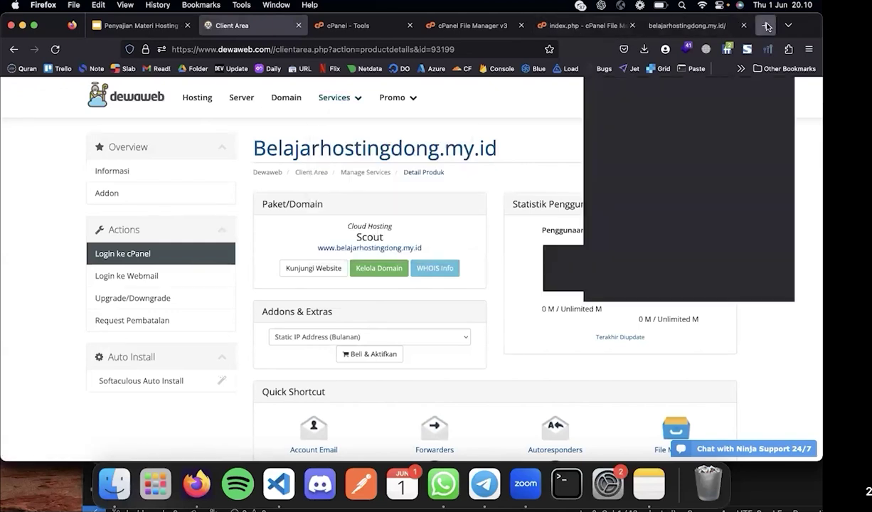
{"action": "type", "text": "dewaw"}
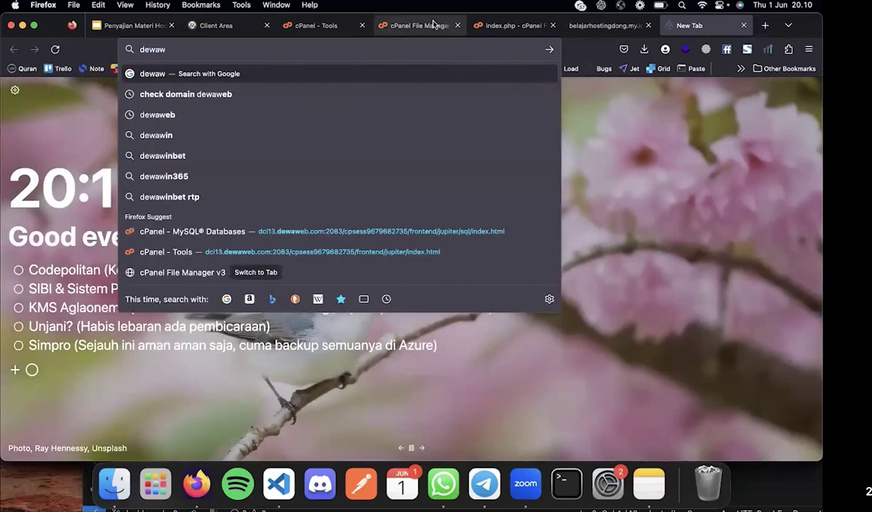
{"action": "left_click", "coordinate": [326, 28]}
- Scroll down the Tools page and page through the Softaculous app categories three times
{"action": "scroll", "coordinate": [309, 195], "scroll_direction": "down", "scroll_amount": 5}
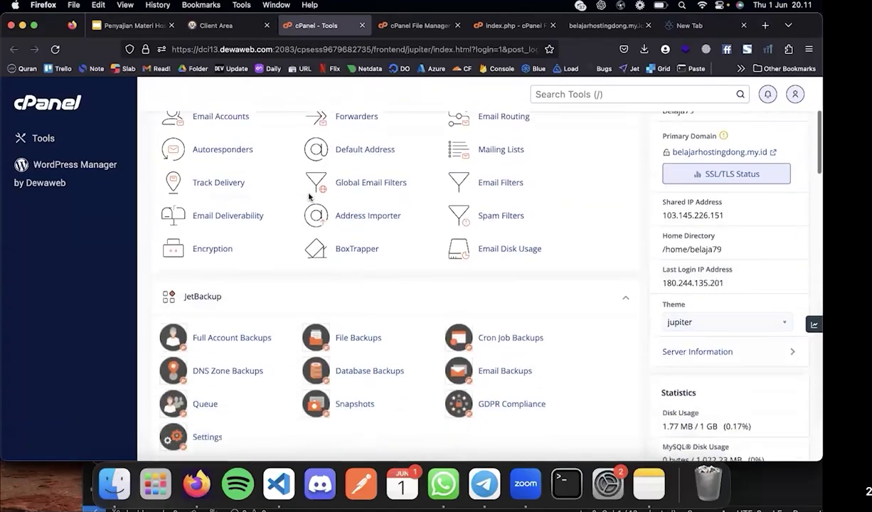
{"action": "scroll", "coordinate": [309, 197], "scroll_direction": "down", "scroll_amount": 10}
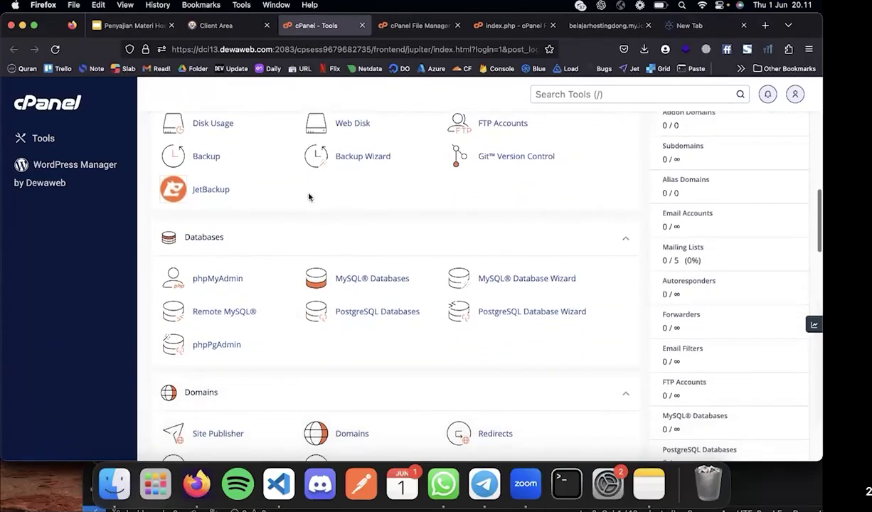
{"action": "scroll", "coordinate": [309, 197], "scroll_direction": "down", "scroll_amount": 9}
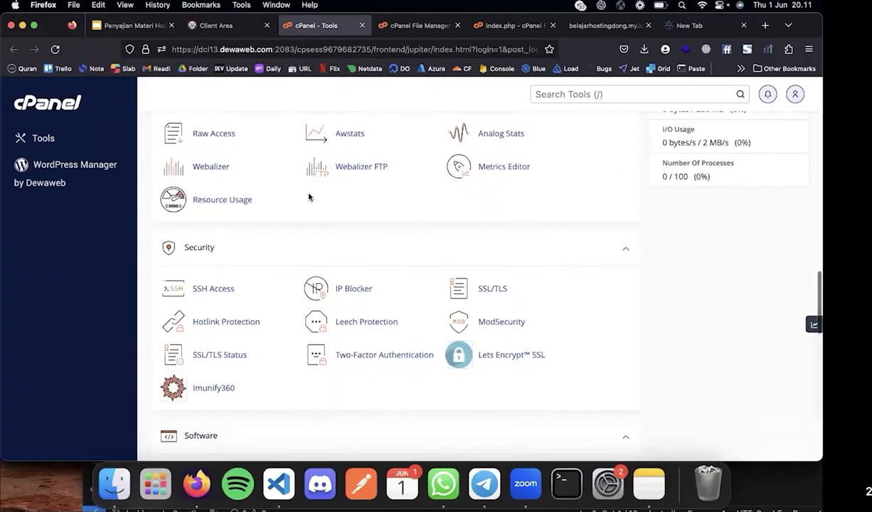
{"action": "scroll", "coordinate": [308, 195], "scroll_direction": "down", "scroll_amount": 5}
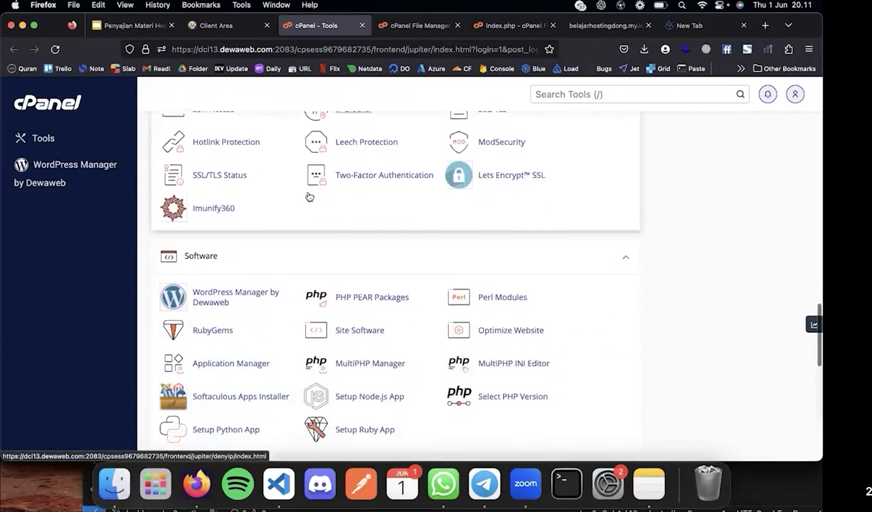
{"action": "scroll", "coordinate": [307, 192], "scroll_direction": "down", "scroll_amount": 8}
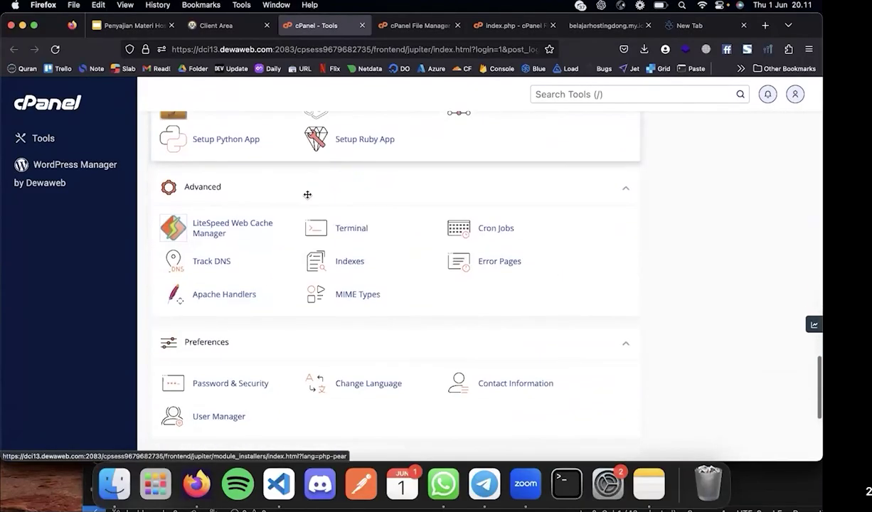
{"action": "scroll", "coordinate": [308, 198], "scroll_direction": "down", "scroll_amount": 4}
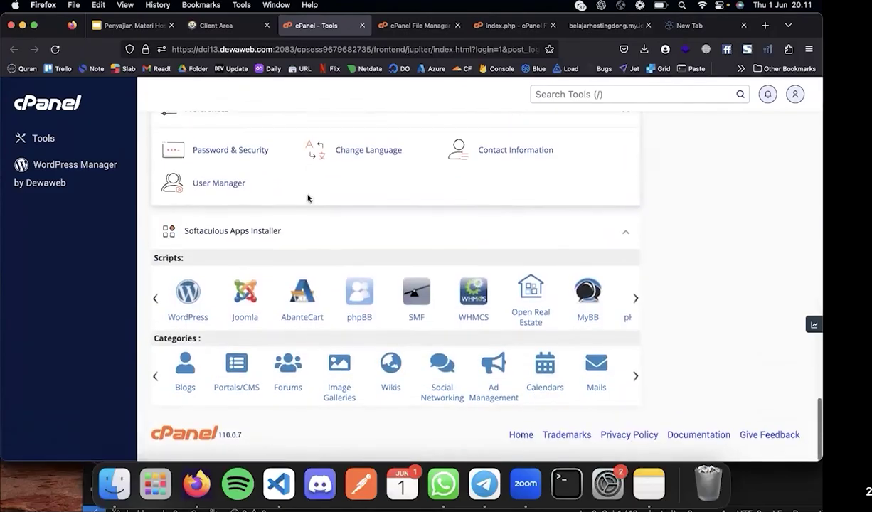
{"action": "left_click", "coordinate": [633, 378]}
{"action": "left_click", "coordinate": [633, 377]}
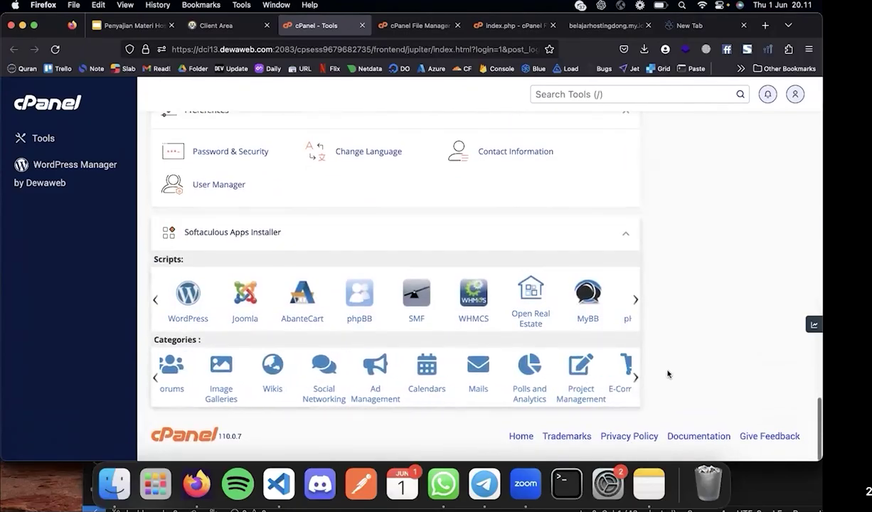
{"action": "left_click", "coordinate": [635, 377]}
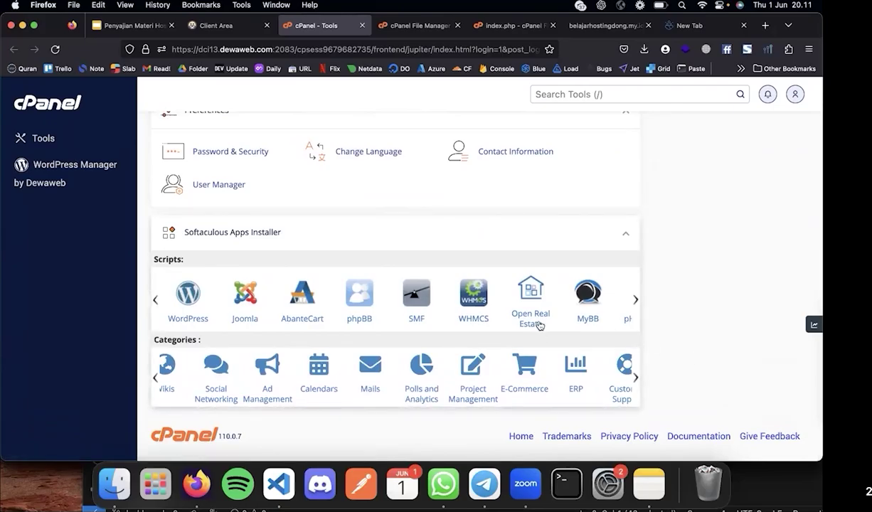
- Scroll through the Software and Advanced tool sections, including Terminal and Cron Jobs
{"action": "scroll", "coordinate": [537, 203], "scroll_direction": "up", "scroll_amount": 1}
{"action": "scroll", "coordinate": [537, 202], "scroll_direction": "up", "scroll_amount": 10}
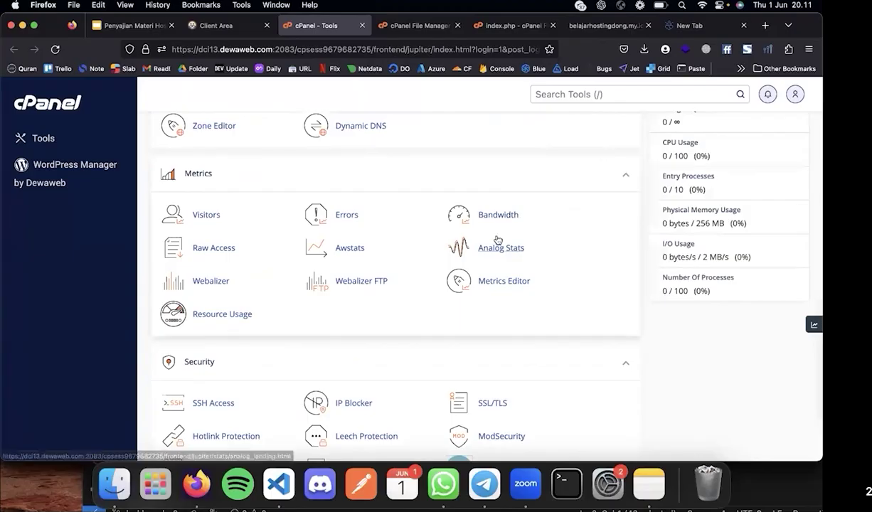
{"action": "scroll", "coordinate": [498, 235], "scroll_direction": "down", "scroll_amount": 15}
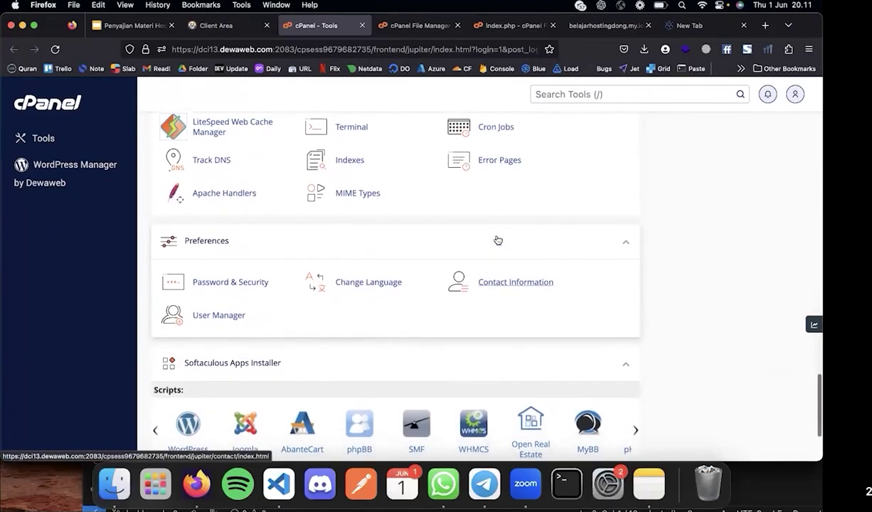
{"action": "scroll", "coordinate": [461, 241], "scroll_direction": "up", "scroll_amount": 2}
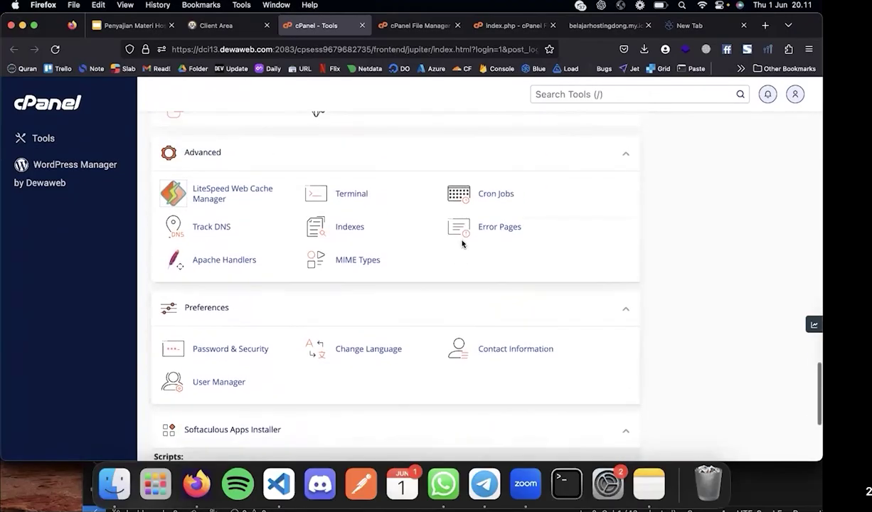
{"action": "scroll", "coordinate": [353, 235], "scroll_direction": "down", "scroll_amount": 2}
{"action": "scroll", "coordinate": [353, 242], "scroll_direction": "down", "scroll_amount": 1}
{"action": "scroll", "coordinate": [351, 242], "scroll_direction": "up", "scroll_amount": 10}
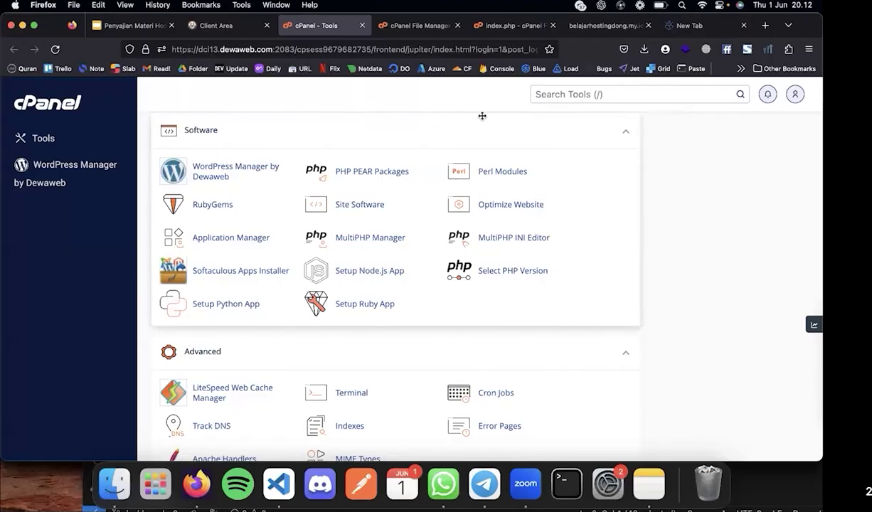
- Look over the index.php editor and public_html file listing tabs
{"action": "left_click", "coordinate": [489, 26]}
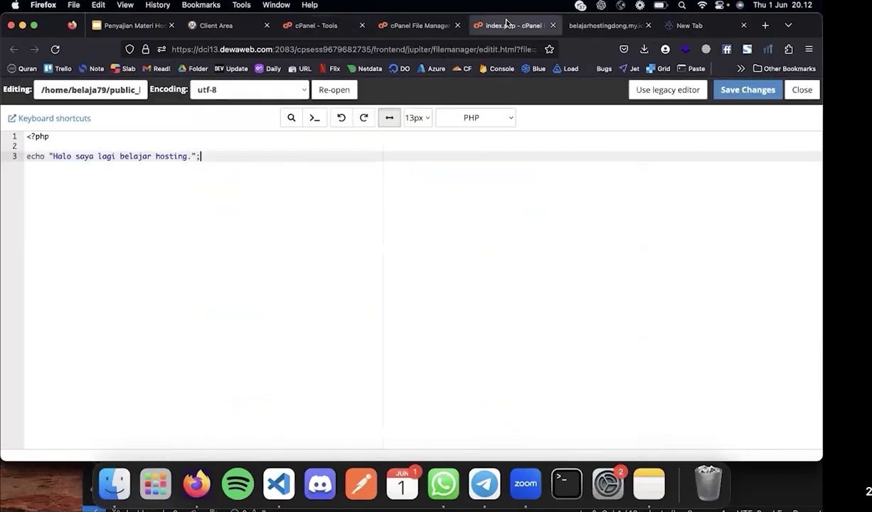
{"action": "left_click", "coordinate": [410, 27]}
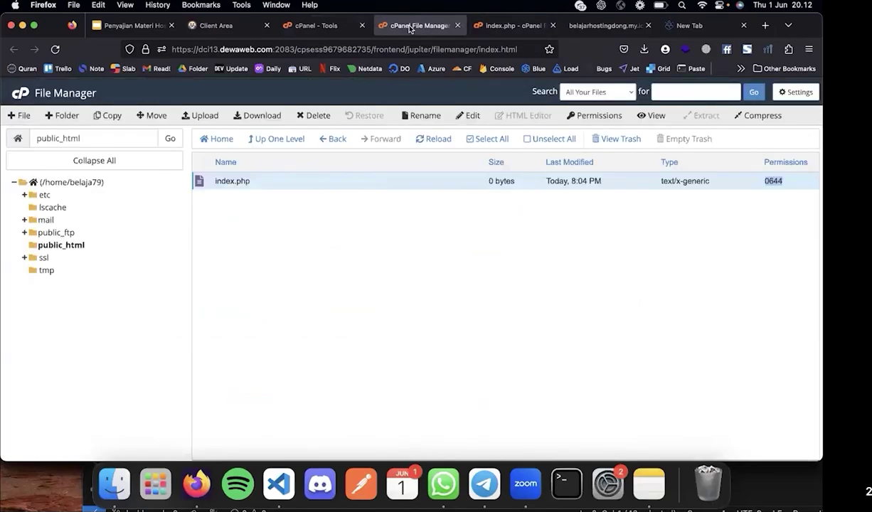
{"action": "left_click", "coordinate": [504, 27]}
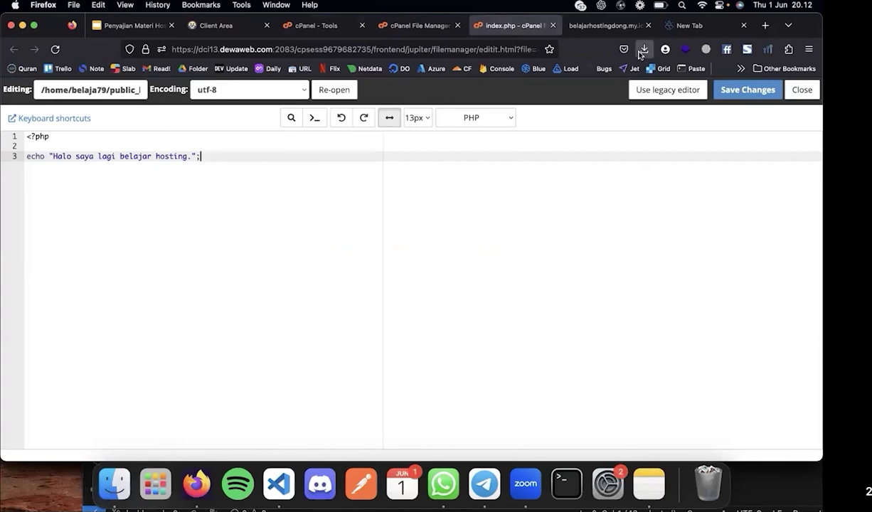
- Close the empty new tab, then revisit index.php and return to cPanel Tools
{"action": "left_click", "coordinate": [718, 28]}
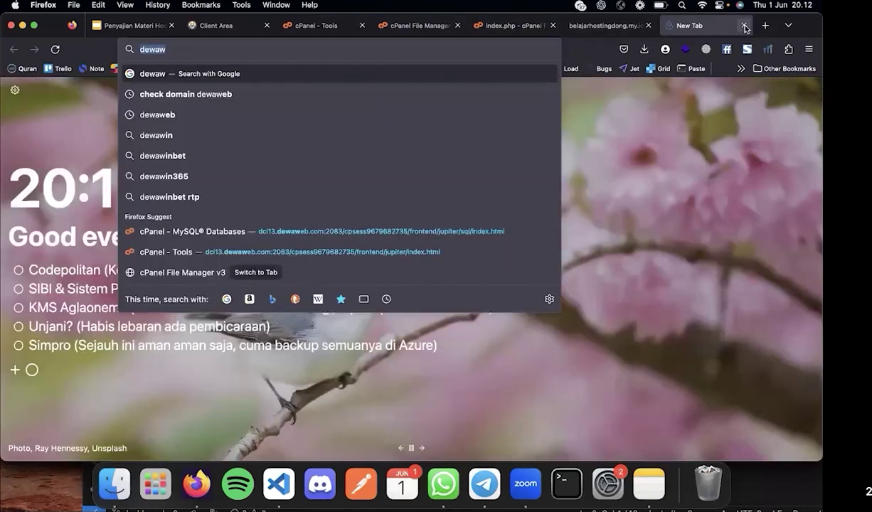
{"action": "left_click", "coordinate": [744, 27]}
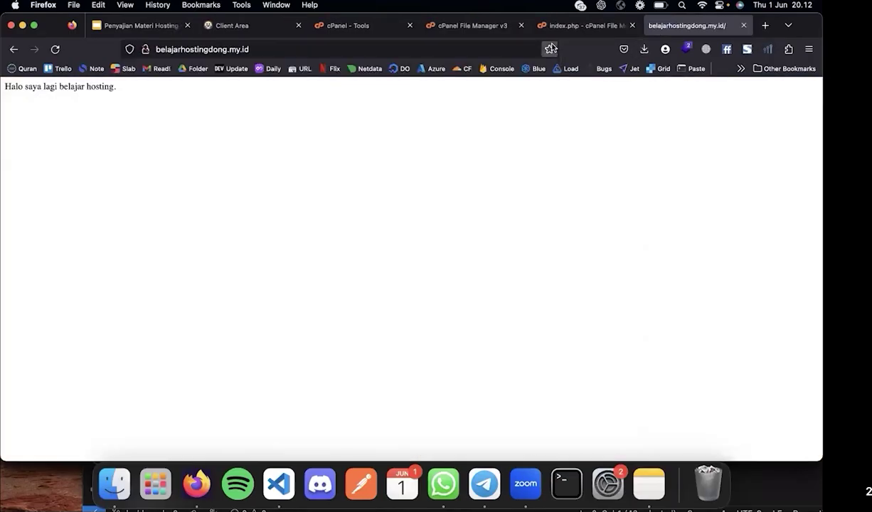
{"action": "left_click", "coordinate": [581, 25]}
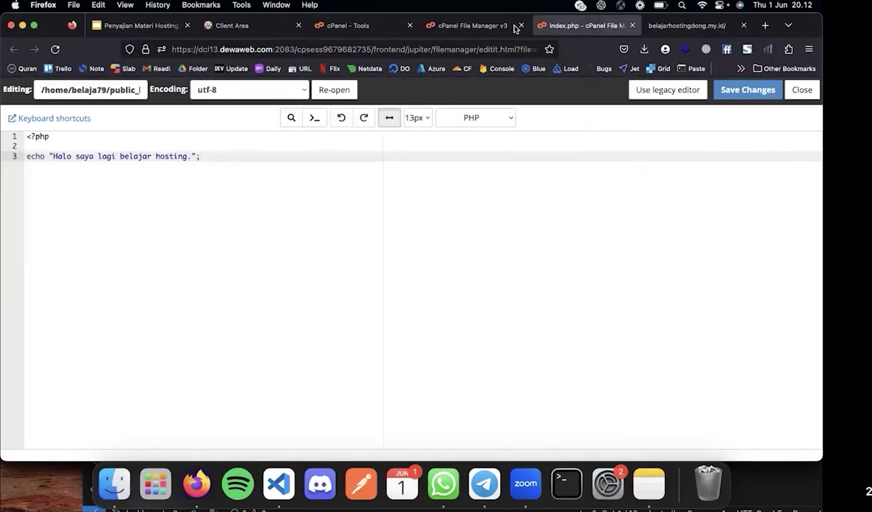
{"action": "left_click", "coordinate": [466, 26]}
{"action": "left_click", "coordinate": [352, 26]}
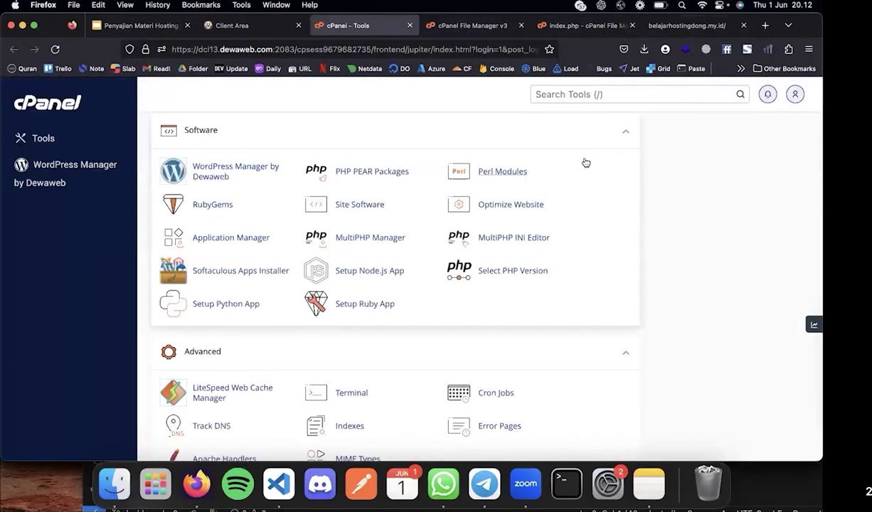
- Close the api.codepolitan VS Code window without saving
{"action": "left_click", "coordinate": [278, 485]}
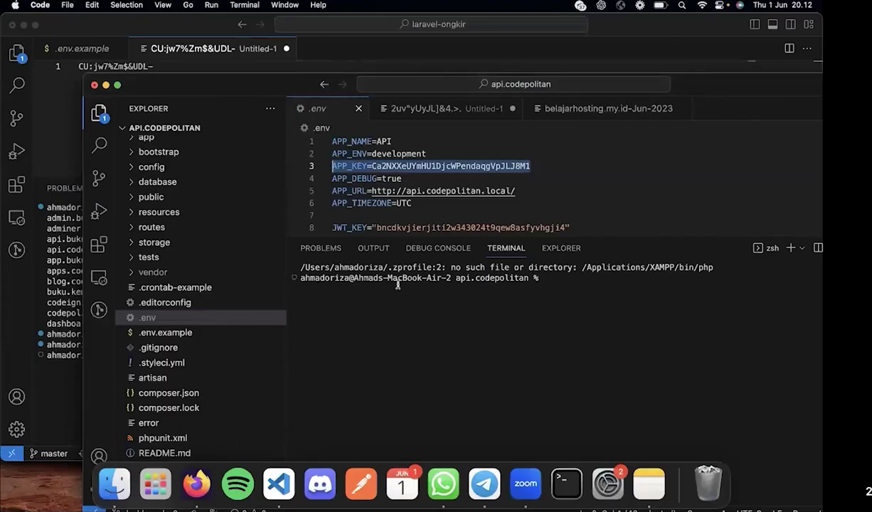
{"action": "left_click", "coordinate": [94, 84]}
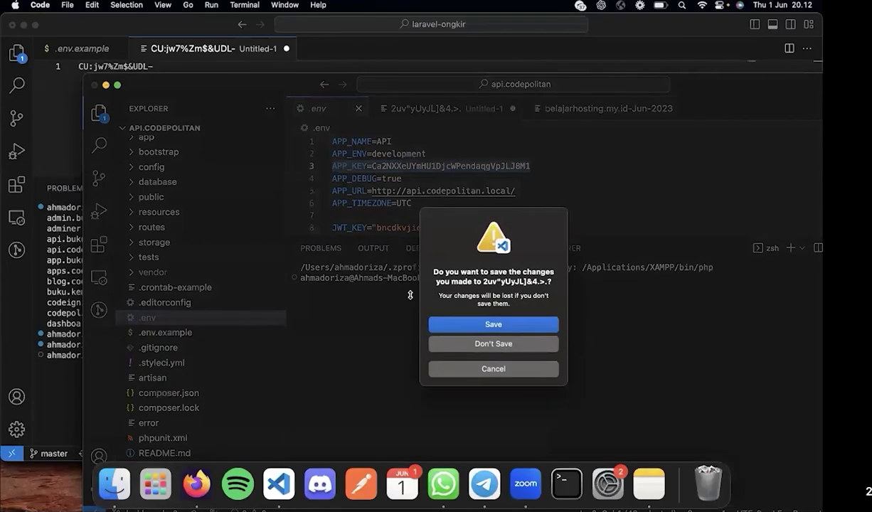
{"action": "left_click", "coordinate": [470, 341]}
{"action": "left_click", "coordinate": [17, 53]}
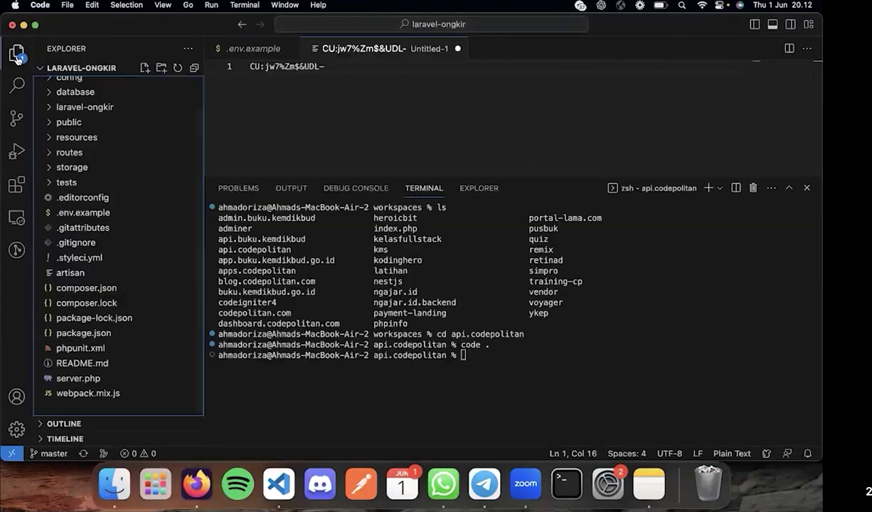
- Close Untitled-1 without saving, along with the .env.example file
{"action": "left_click", "coordinate": [436, 114]}
{"action": "key", "text": "super+w"}
{"action": "left_click", "coordinate": [434, 288]}
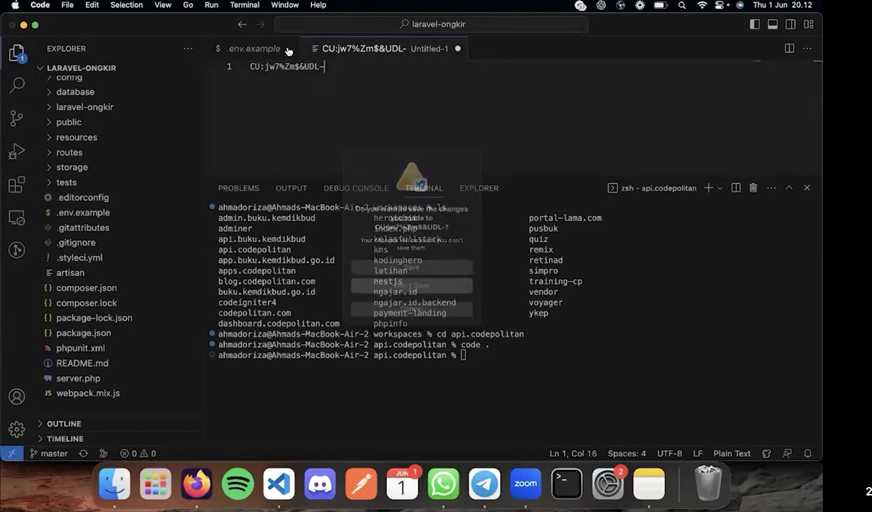
{"action": "key", "text": "super+w"}
- Clear and kill the old terminal, then open a fresh terminal in laravel-ongkir
{"action": "type", "text": "clear"}
{"action": "key", "text": "Return"}
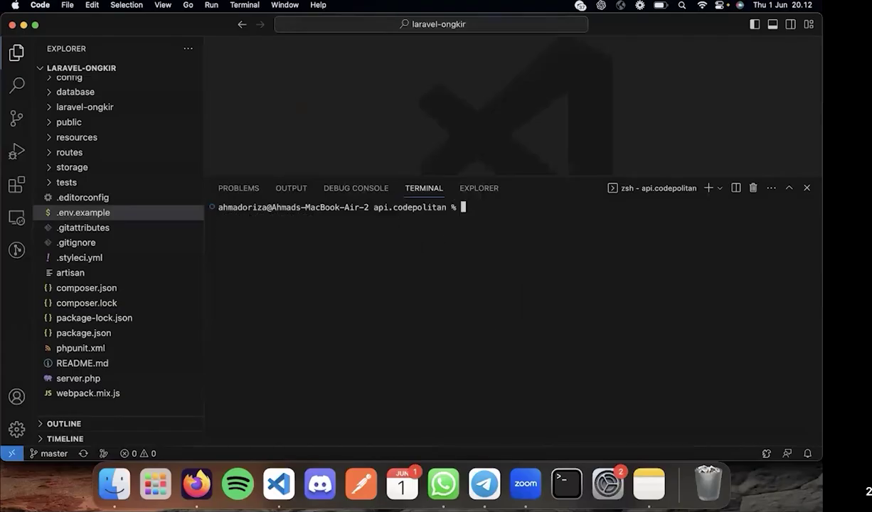
{"action": "left_click", "coordinate": [753, 188]}
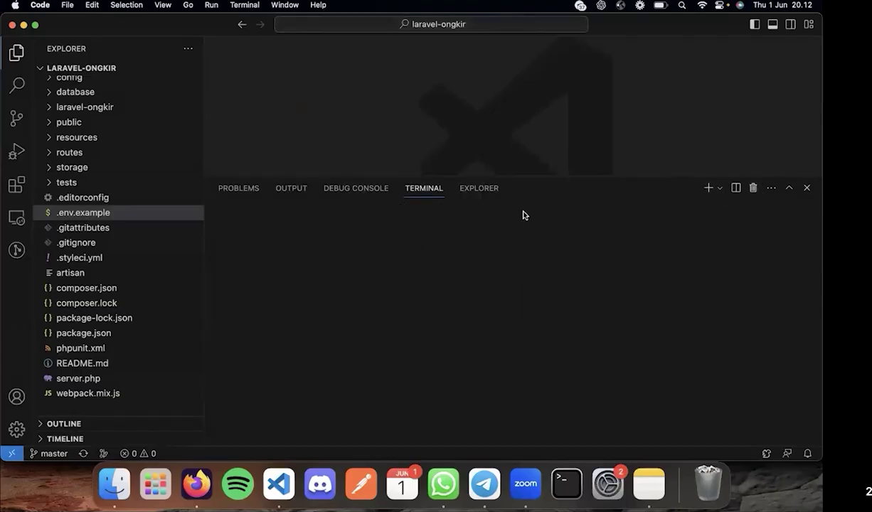
{"action": "left_click", "coordinate": [806, 188]}
{"action": "key", "text": "ctrl+grave"}
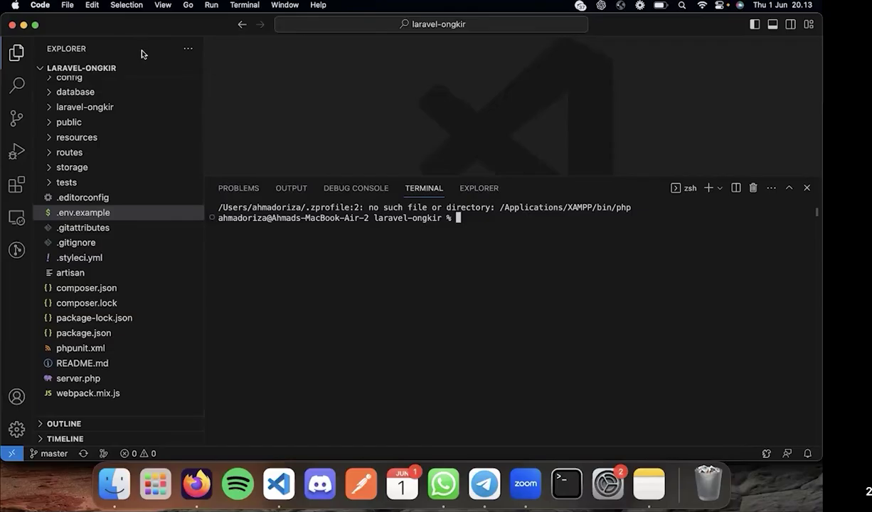
- Check Firefox, refocus the laravel-ongkir terminal, then open Finder in Downloads
{"action": "left_click", "coordinate": [197, 484]}
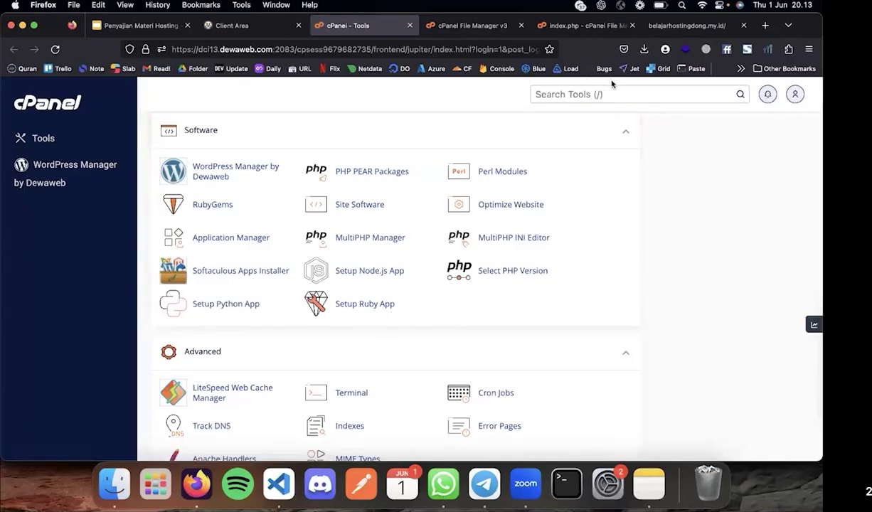
{"action": "left_click", "coordinate": [276, 481]}
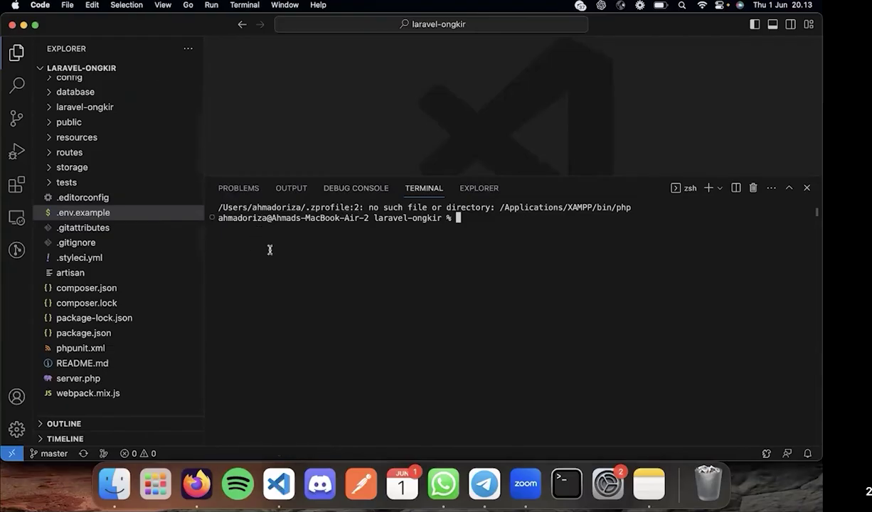
{"action": "left_click", "coordinate": [38, 68]}
{"action": "left_click", "coordinate": [38, 68]}
{"action": "left_click", "coordinate": [313, 291]}
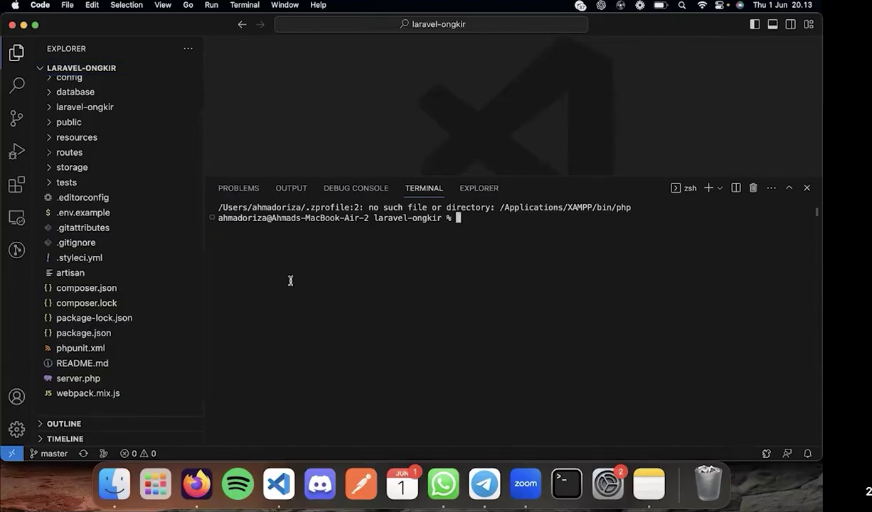
{"action": "scroll", "coordinate": [171, 235], "scroll_direction": "up", "scroll_amount": 2}
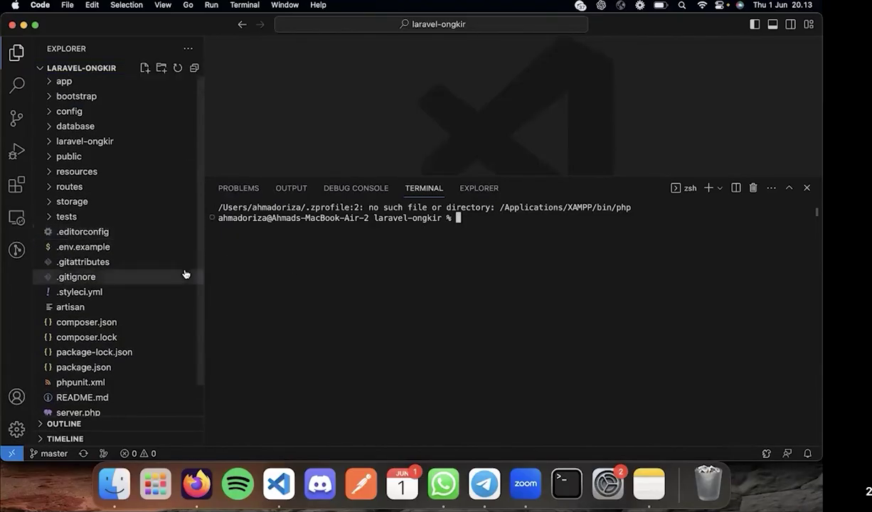
{"action": "left_click", "coordinate": [114, 484]}
{"action": "left_click", "coordinate": [235, 232]}
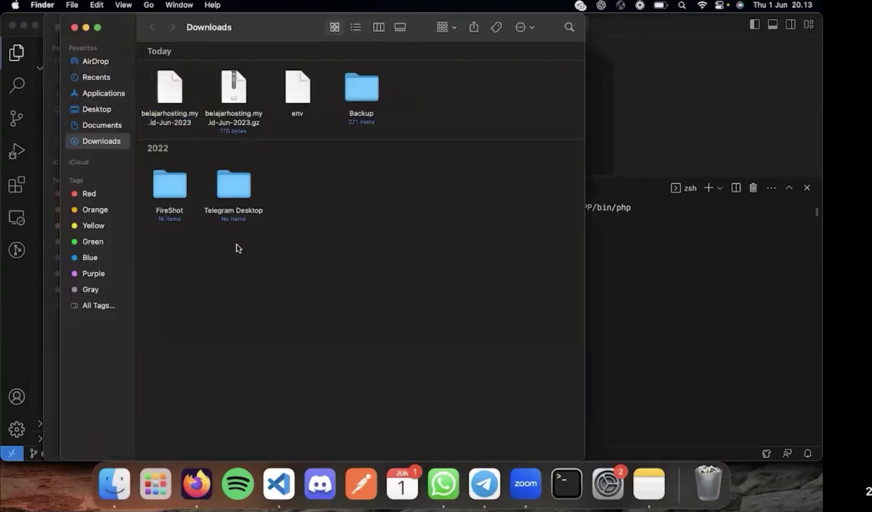
- Open Documents > Training CP and inspect the laravel-ongkir folder and laravel-ongkir.zip
{"action": "left_click", "coordinate": [102, 125]}
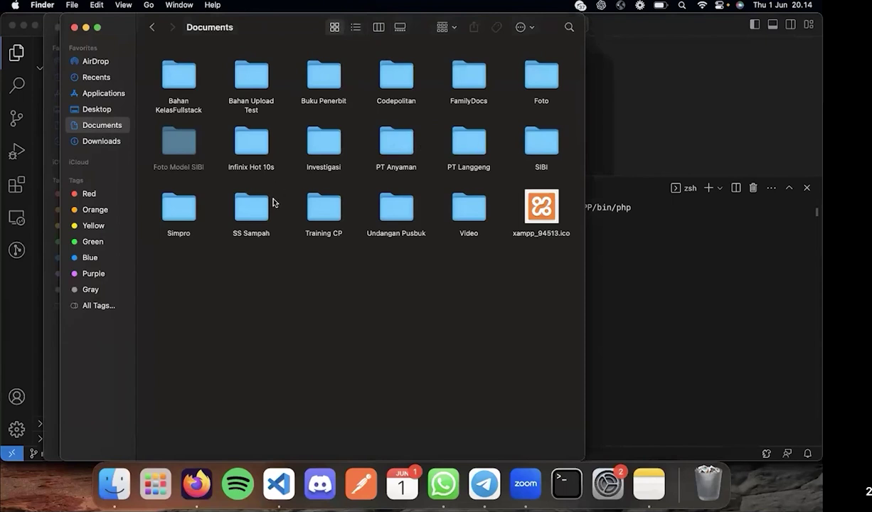
{"action": "double_click", "coordinate": [327, 212]}
{"action": "left_click", "coordinate": [234, 77]}
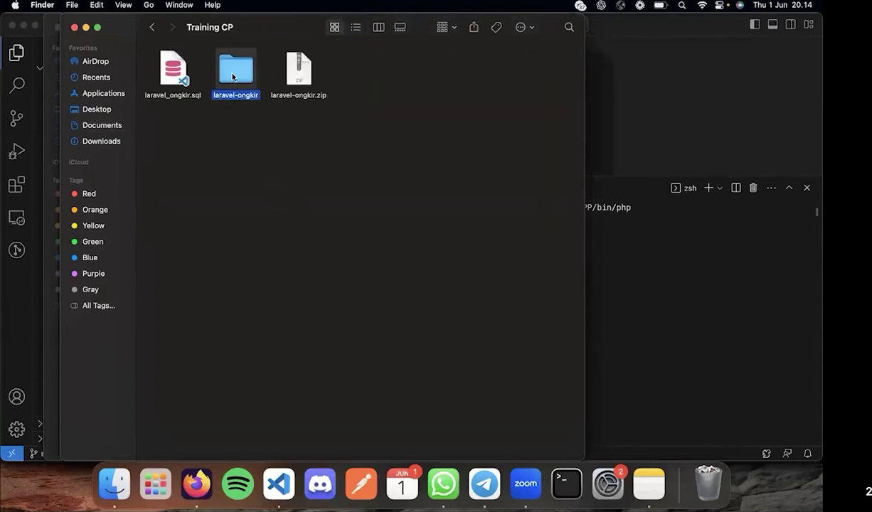
{"action": "left_click", "coordinate": [281, 81]}
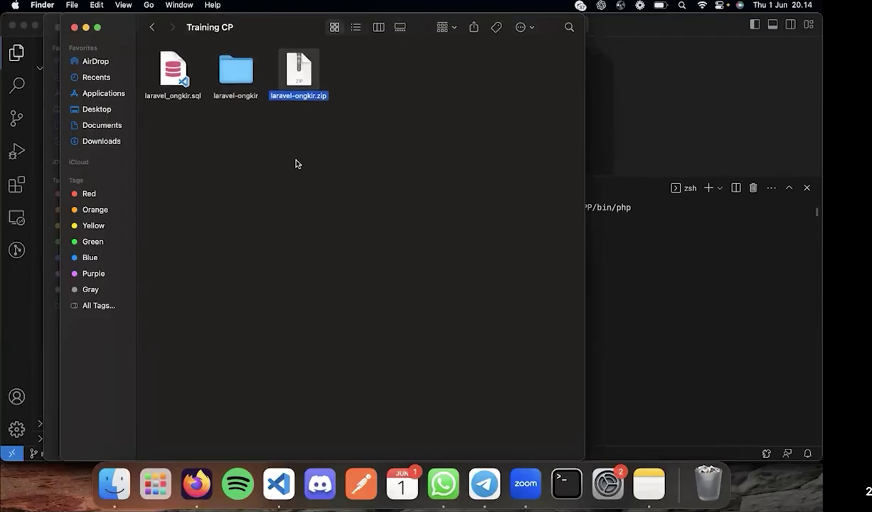
{"action": "left_click", "coordinate": [240, 86]}
- Open laravel-ongkir, select all its contents, go back up, and return to VS Code
{"action": "double_click", "coordinate": [244, 79]}
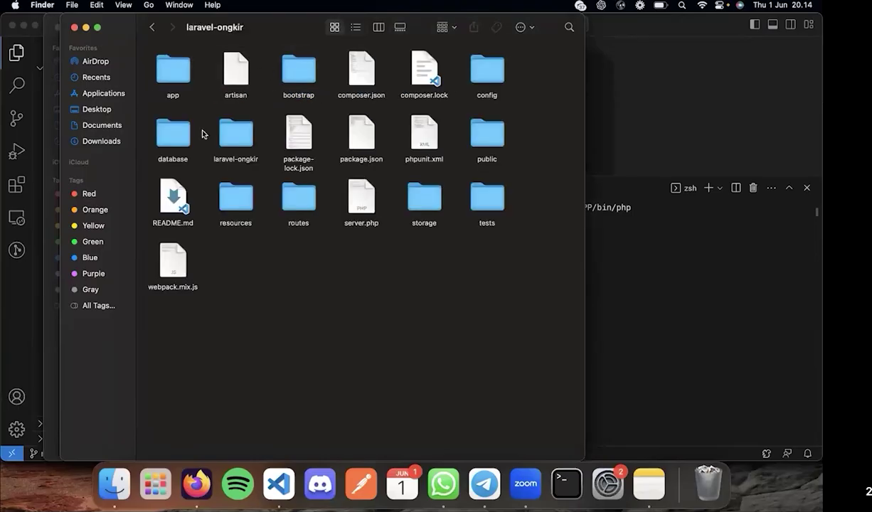
{"action": "key", "text": "super+a"}
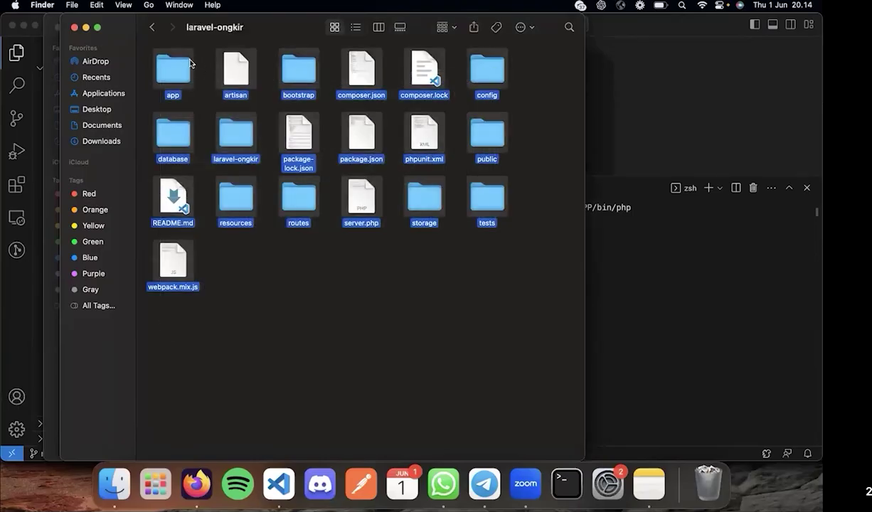
{"action": "left_click", "coordinate": [414, 282]}
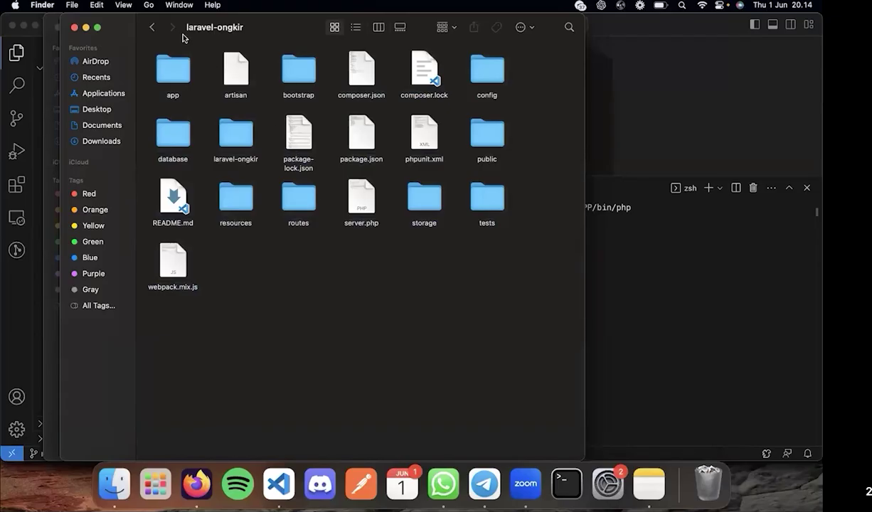
{"action": "left_click", "coordinate": [152, 28]}
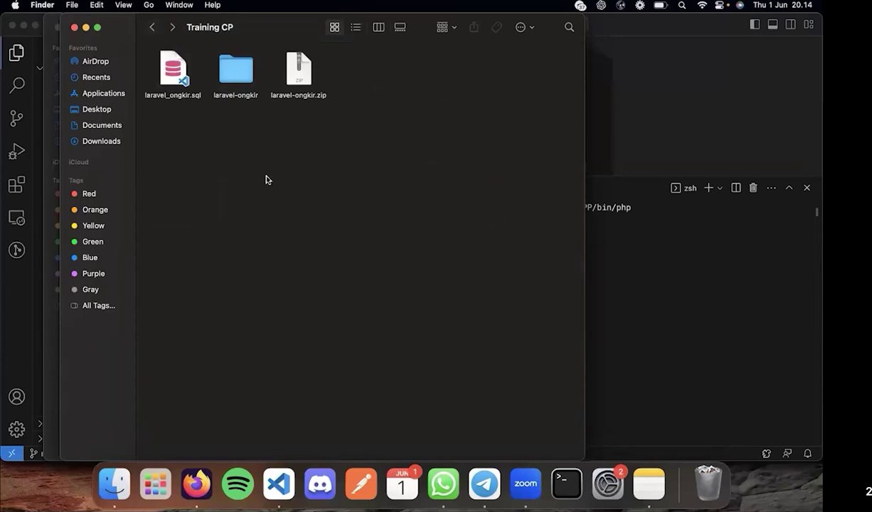
{"action": "left_click", "coordinate": [281, 486]}
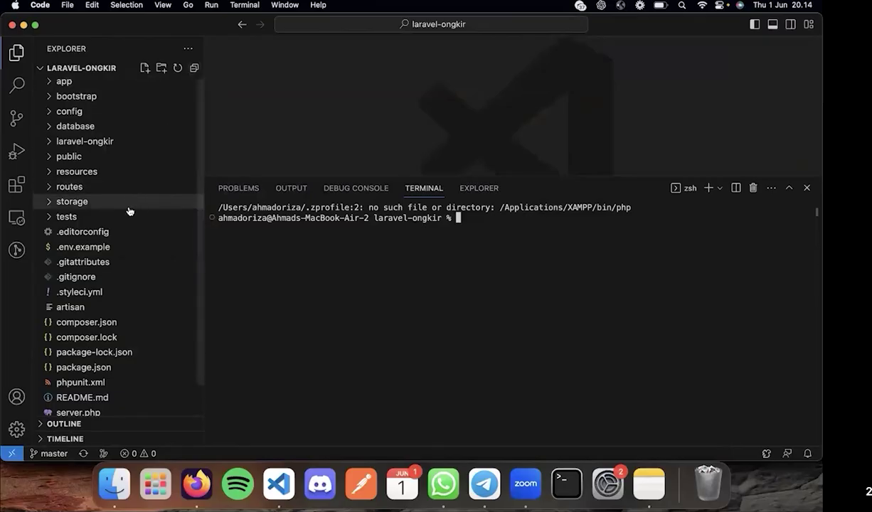
- Expand and collapse the storage folder in Explorer, focus the terminal, then bring up Launchpad
{"action": "scroll", "coordinate": [127, 214], "scroll_direction": "down", "scroll_amount": 2}
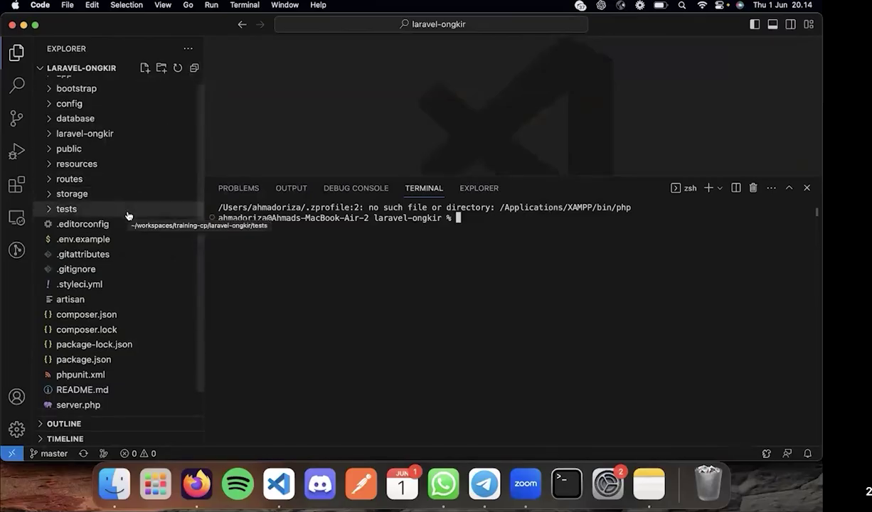
{"action": "scroll", "coordinate": [123, 215], "scroll_direction": "up", "scroll_amount": 2}
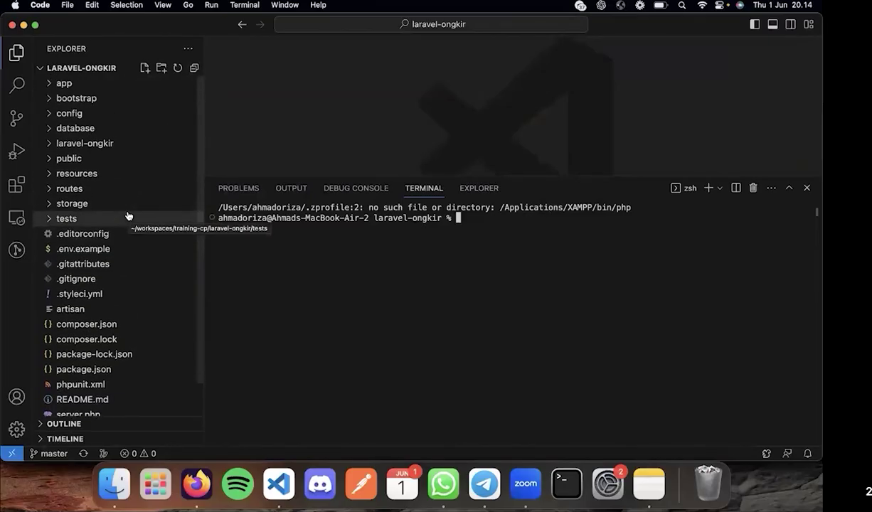
{"action": "left_click", "coordinate": [70, 205]}
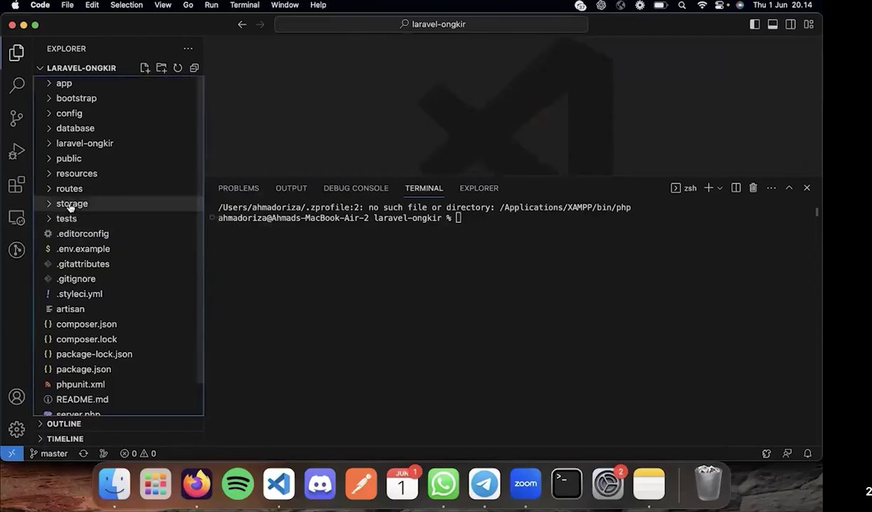
{"action": "left_click", "coordinate": [72, 204]}
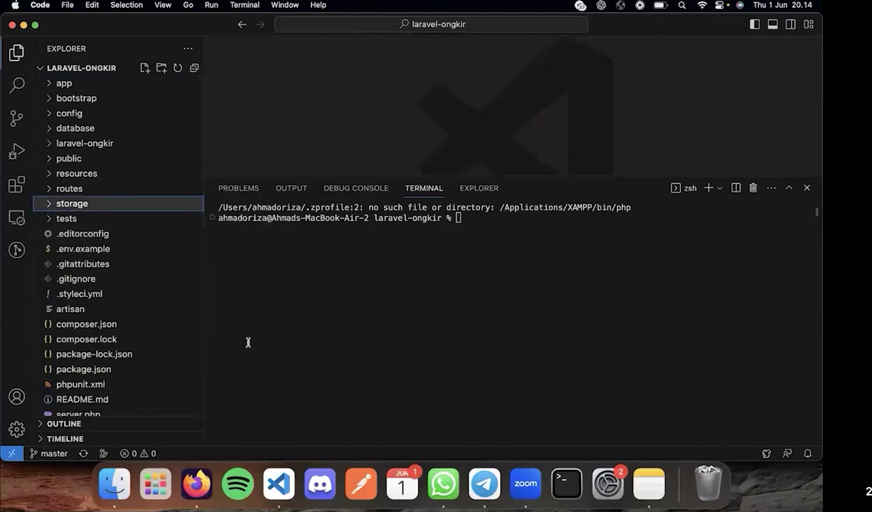
{"action": "left_click", "coordinate": [326, 344]}
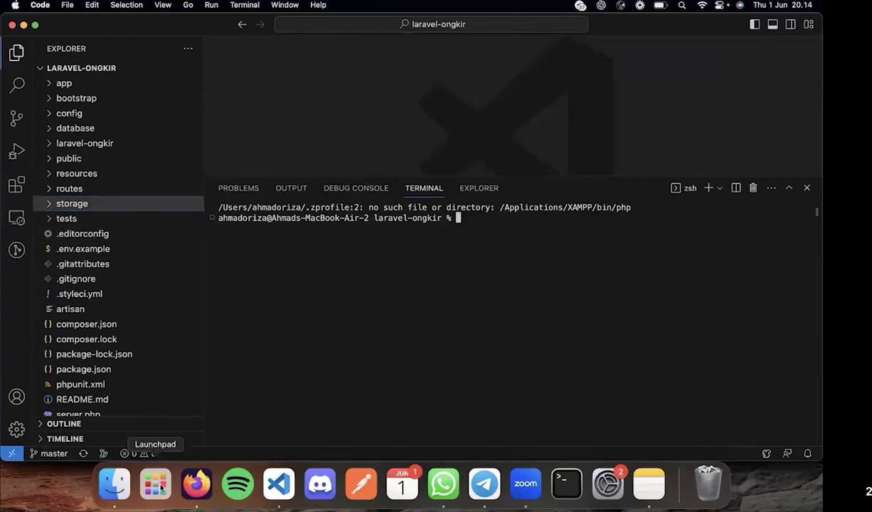
{"action": "left_click", "coordinate": [161, 488]}
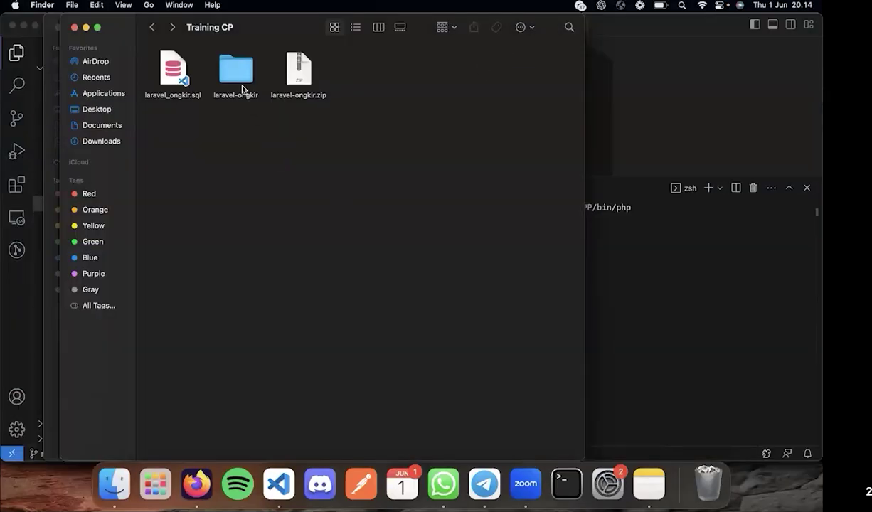
- Open a Finder window on laravel-ongkir, then go back to the Training CP folder
{"action": "double_click", "coordinate": [235, 71]}
{"action": "left_click_drag", "start_coordinate": [277, 32], "coordinate": [293, 84]}
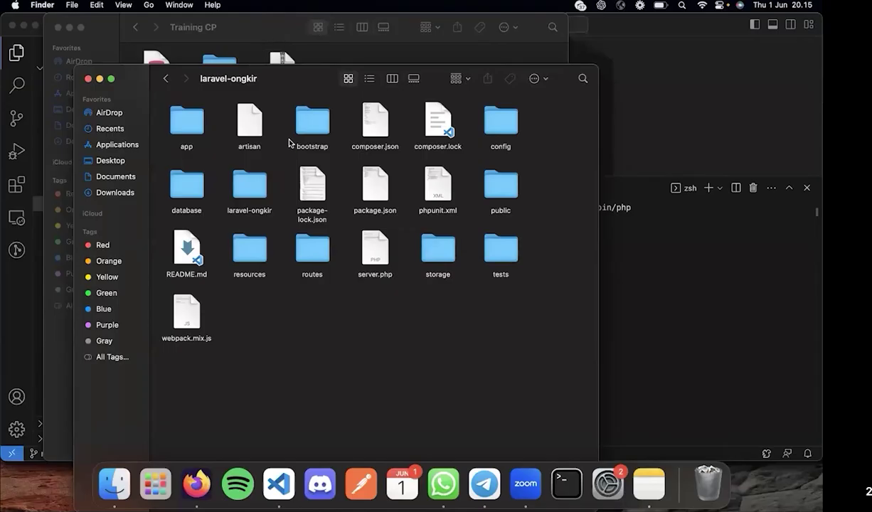
{"action": "left_click", "coordinate": [168, 80]}
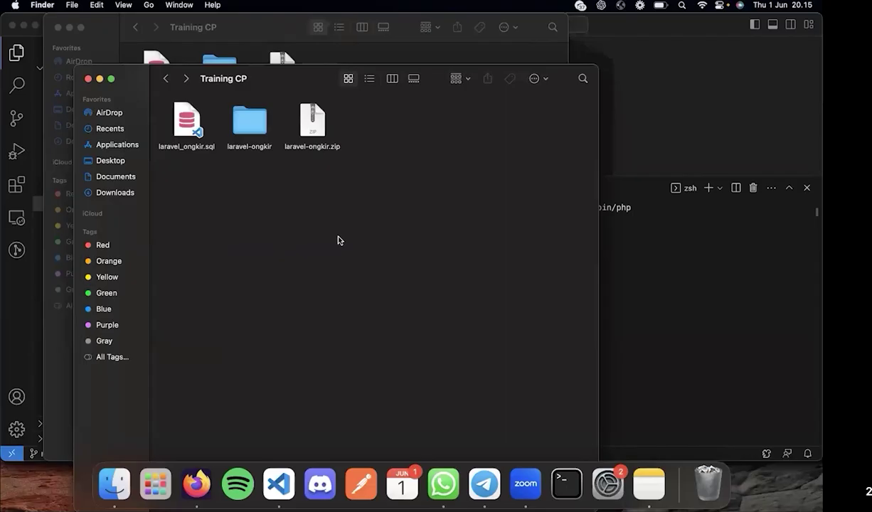
{"action": "mouse_move", "coordinate": [306, 81]}
{"action": "left_mouse_down"}
{"action": "mouse_move", "coordinate": [302, 72]}
{"action": "mouse_move", "coordinate": [304, 79]}
{"action": "left_mouse_up"}
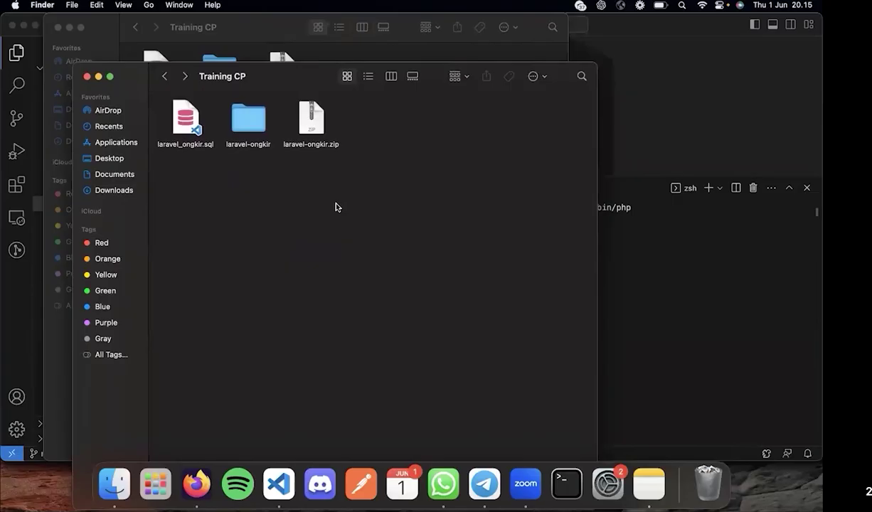
- Pick out laravel-ongkir.zip beside laravel_ongkir.sql and the folder, then return to Firefox's cPanel
{"action": "left_click", "coordinate": [302, 126]}
{"action": "left_click", "coordinate": [231, 119]}
{"action": "left_click", "coordinate": [189, 120]}
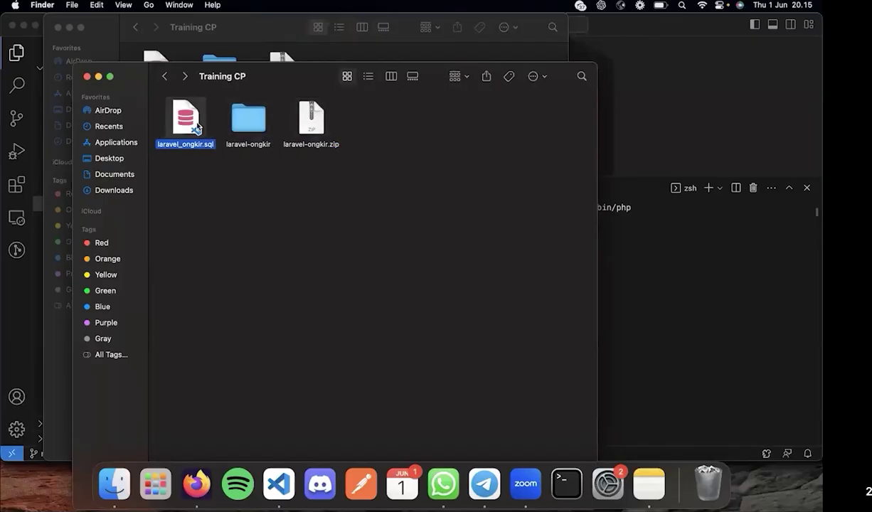
{"action": "left_click", "coordinate": [309, 126]}
{"action": "left_click", "coordinate": [196, 484]}
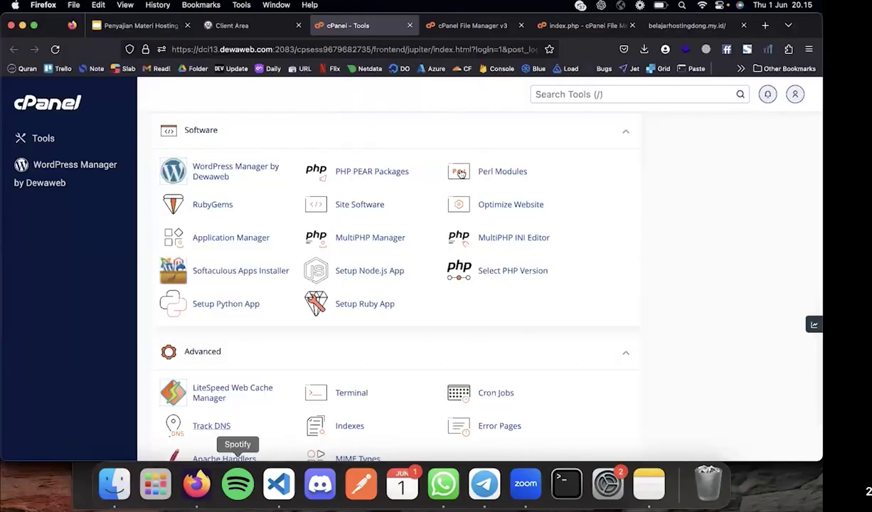
- Scroll the cPanel Tools page down to the Files section and open File Manager
{"action": "scroll", "coordinate": [430, 123], "scroll_direction": "up", "scroll_amount": 15}
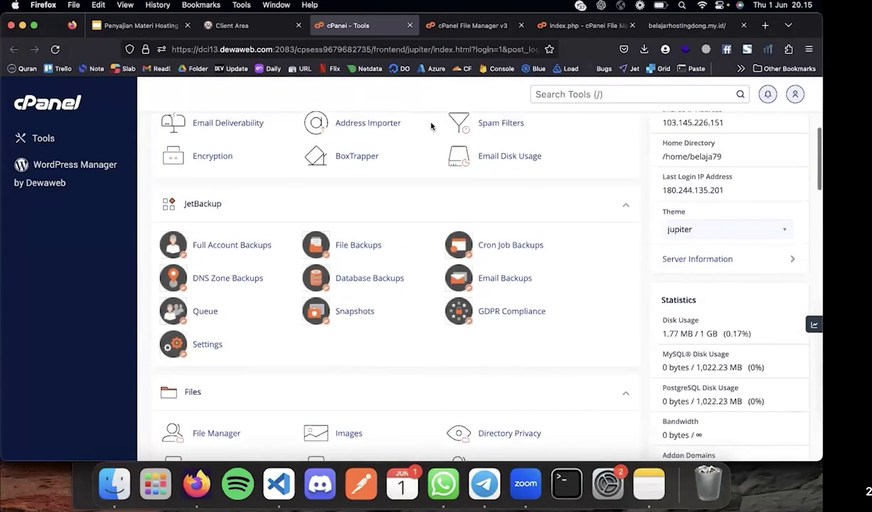
{"action": "scroll", "coordinate": [387, 183], "scroll_direction": "down", "scroll_amount": 10}
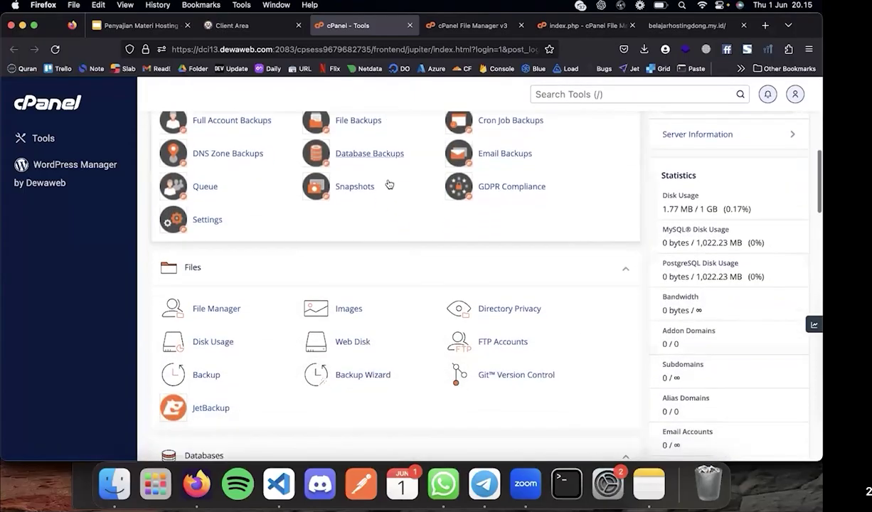
{"action": "scroll", "coordinate": [387, 183], "scroll_direction": "up", "scroll_amount": 10}
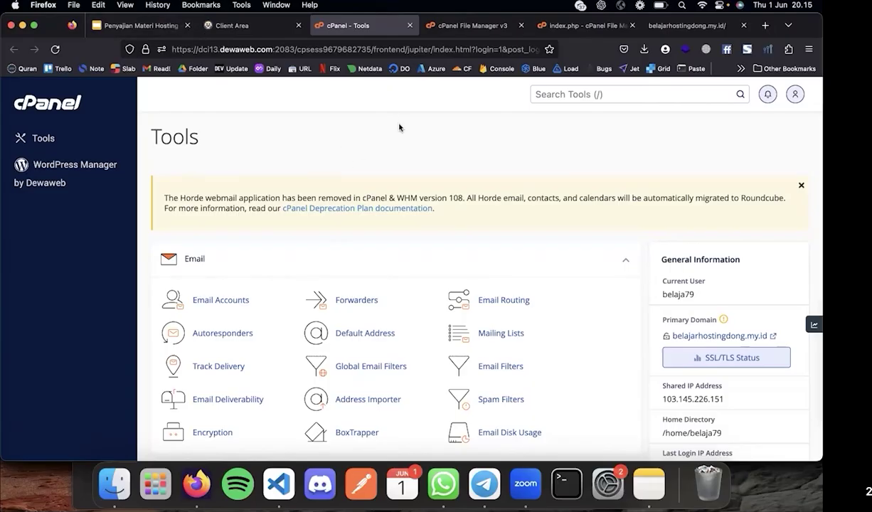
{"action": "scroll", "coordinate": [304, 272], "scroll_direction": "down", "scroll_amount": 5}
{"action": "scroll", "coordinate": [304, 260], "scroll_direction": "down", "scroll_amount": 2}
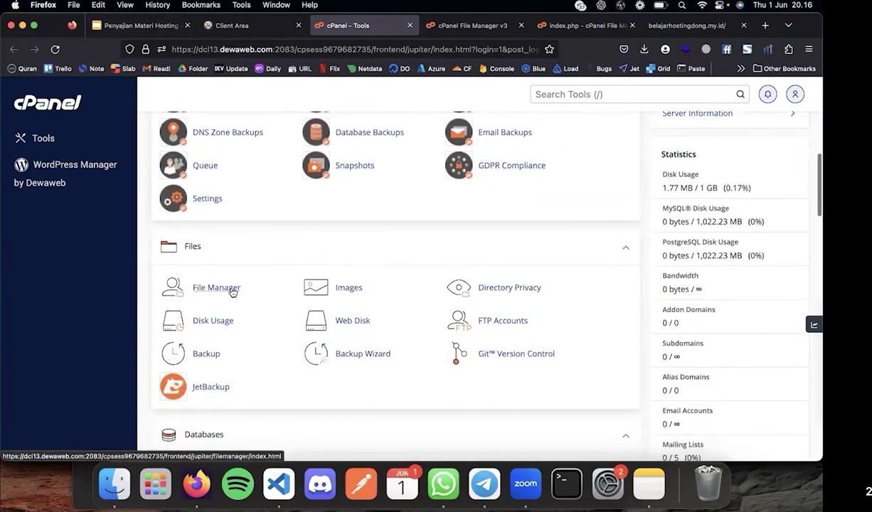
{"action": "left_click", "coordinate": [230, 288]}
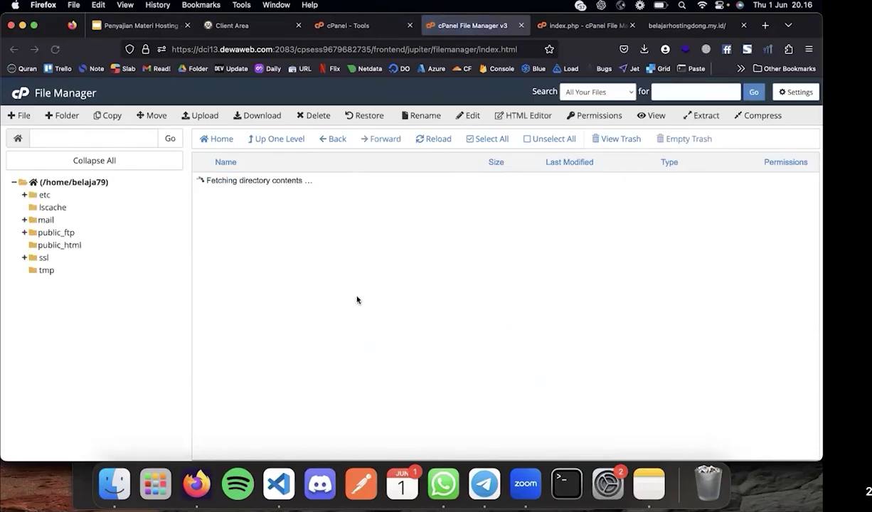
- Check that index.php sits in public_html, then return to the home directory
{"action": "double_click", "coordinate": [200, 253]}
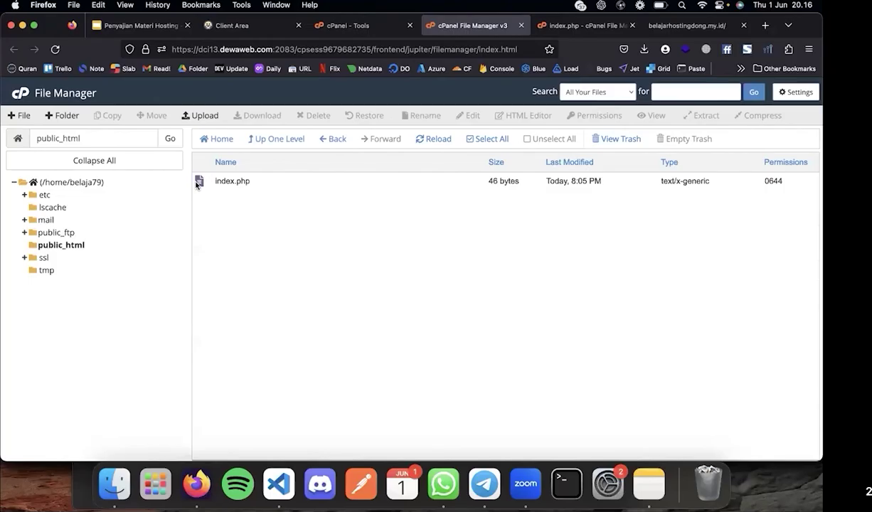
{"action": "left_click", "coordinate": [194, 177]}
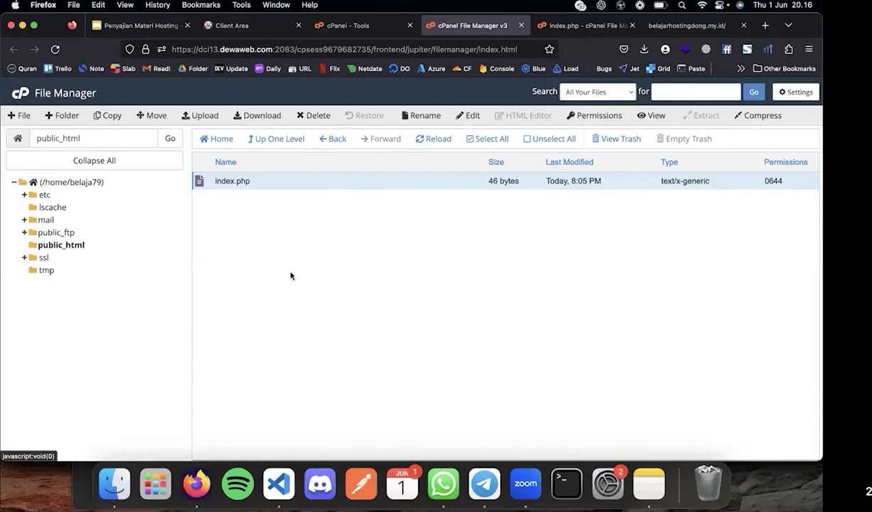
{"action": "left_click", "coordinate": [269, 140]}
{"action": "double_click", "coordinate": [200, 253]}
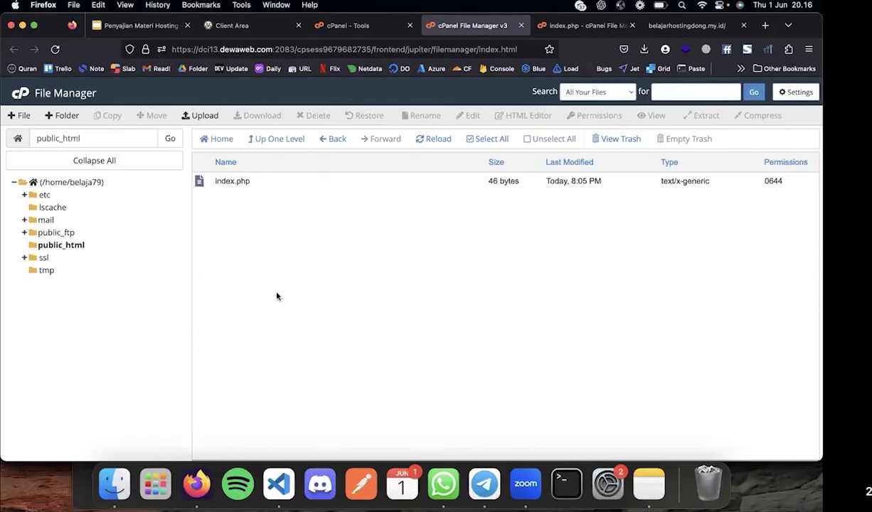
{"action": "left_click", "coordinate": [277, 139]}
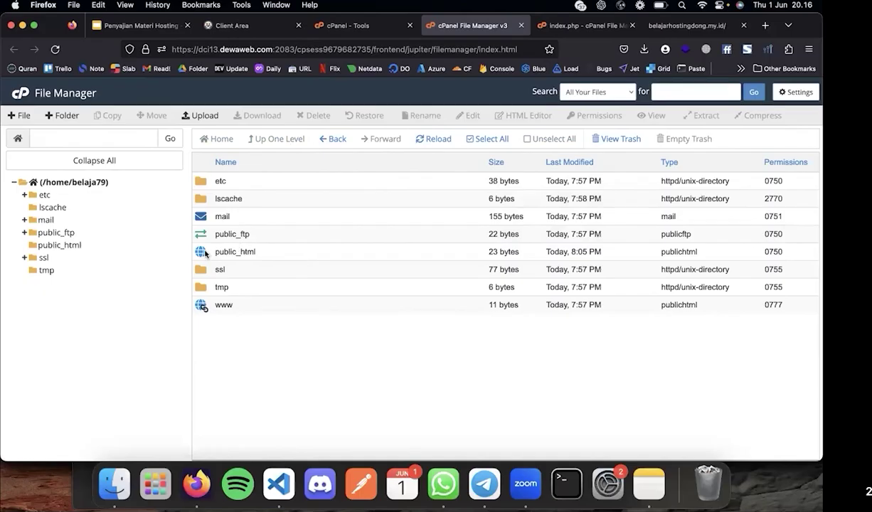
- Upload laravel-ongkir.zip from the computer into /home/belaja79
{"action": "left_click", "coordinate": [201, 116]}
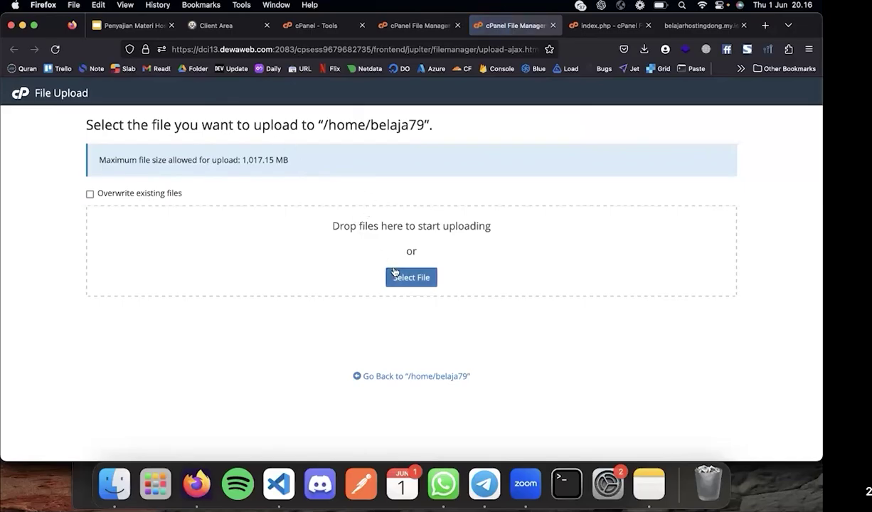
{"action": "left_click", "coordinate": [399, 283]}
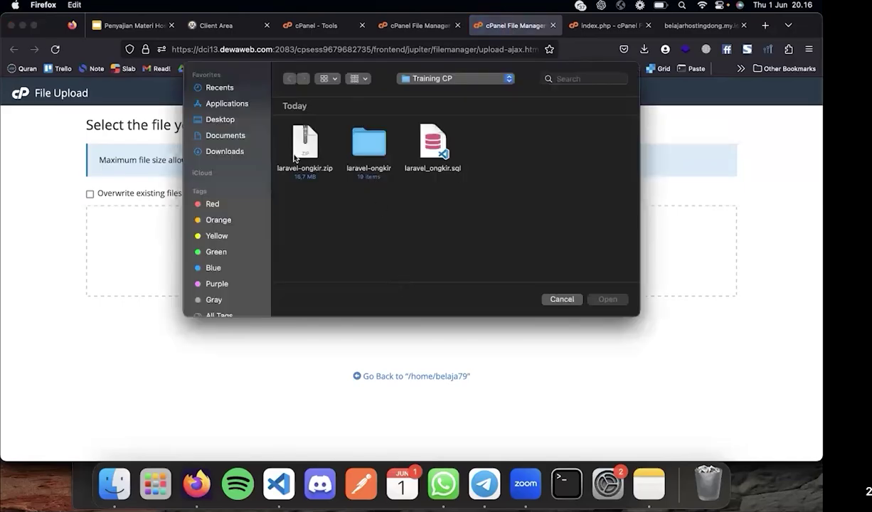
{"action": "double_click", "coordinate": [294, 140]}
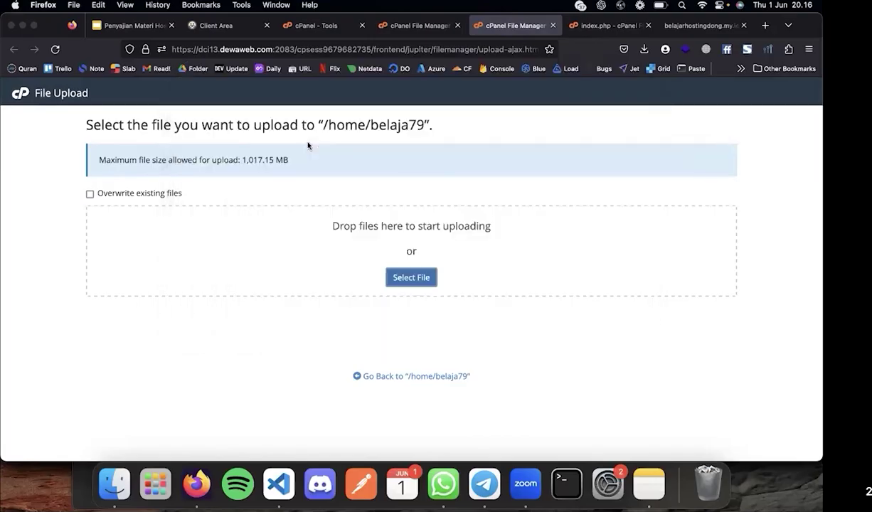
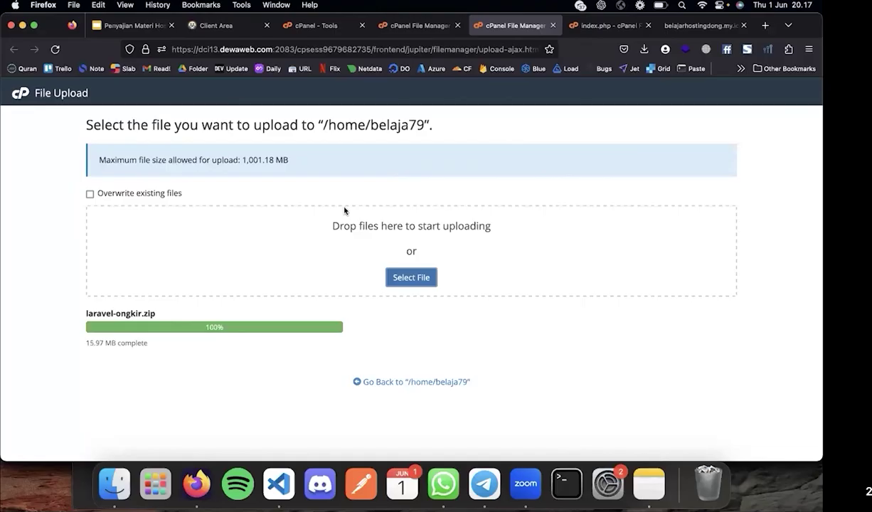
{"action": "left_click", "coordinate": [413, 22]}
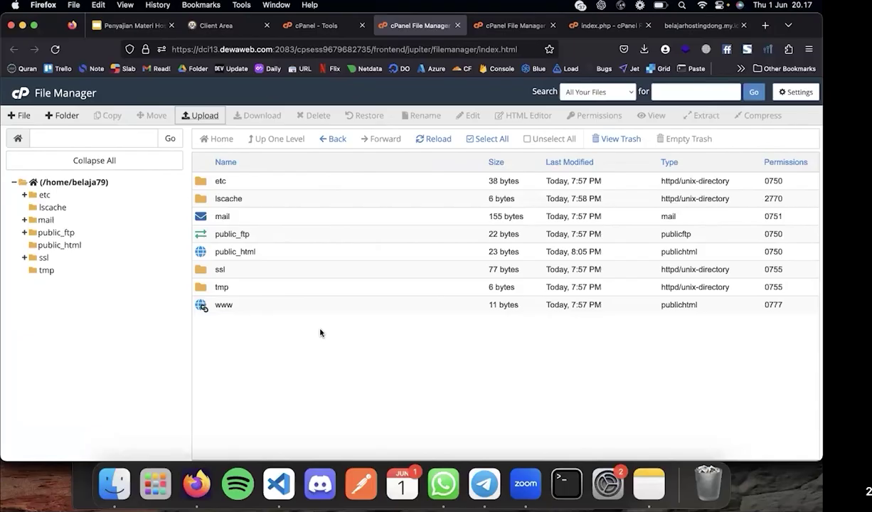
{"action": "double_click", "coordinate": [201, 250]}
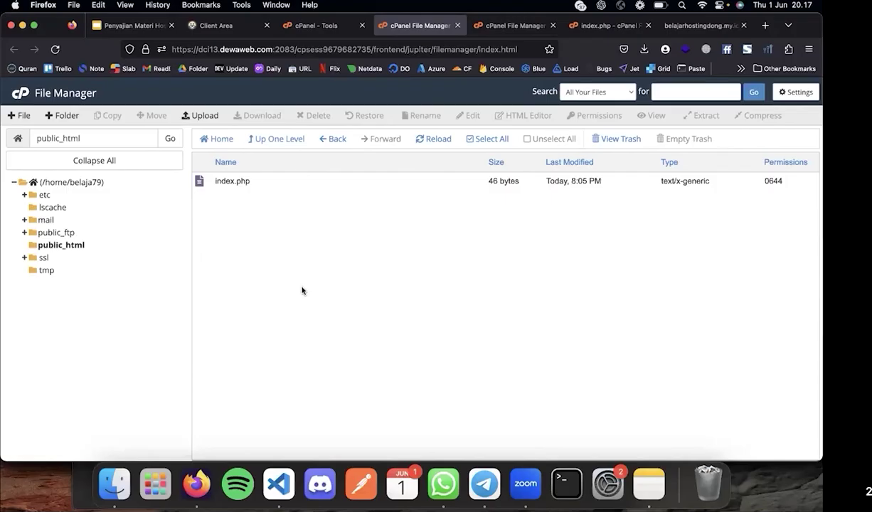
{"action": "left_click", "coordinate": [278, 140]}
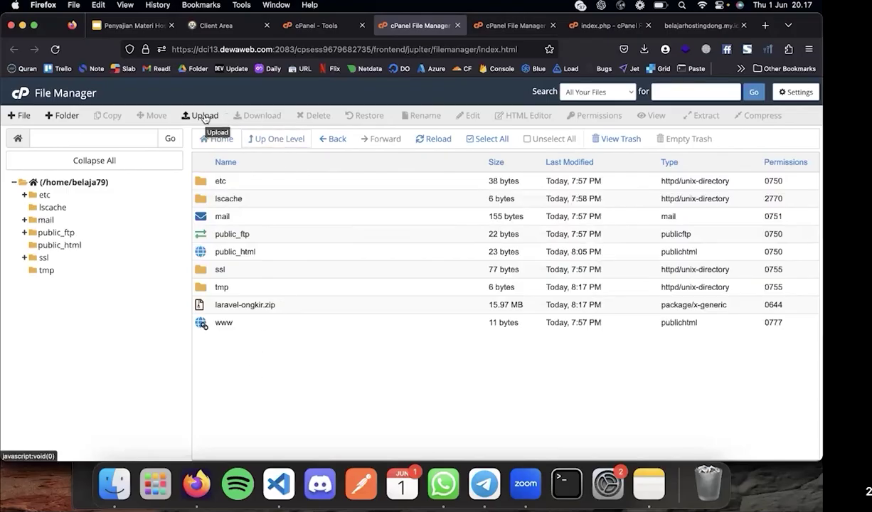
- Extract laravel-ongkir.zip into /home/belaja79 and close the Extraction Results dialog
{"action": "left_click", "coordinate": [200, 308]}
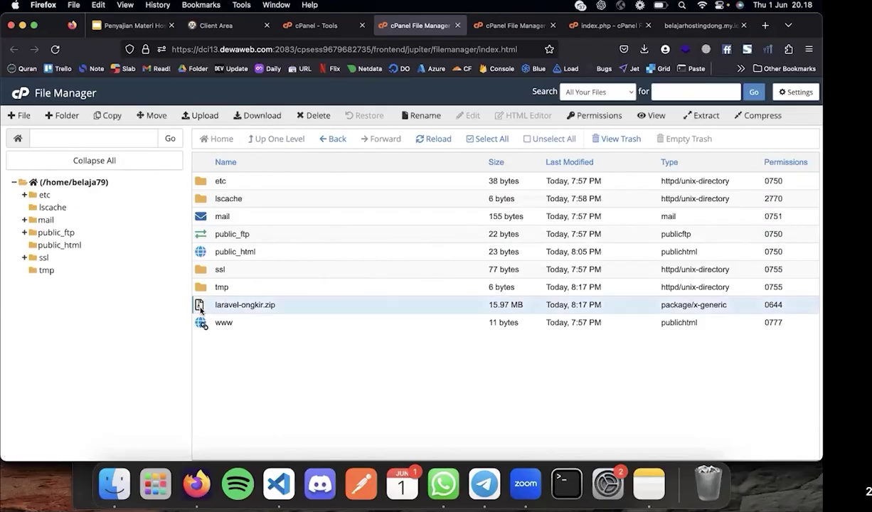
{"action": "right_click", "coordinate": [200, 308]}
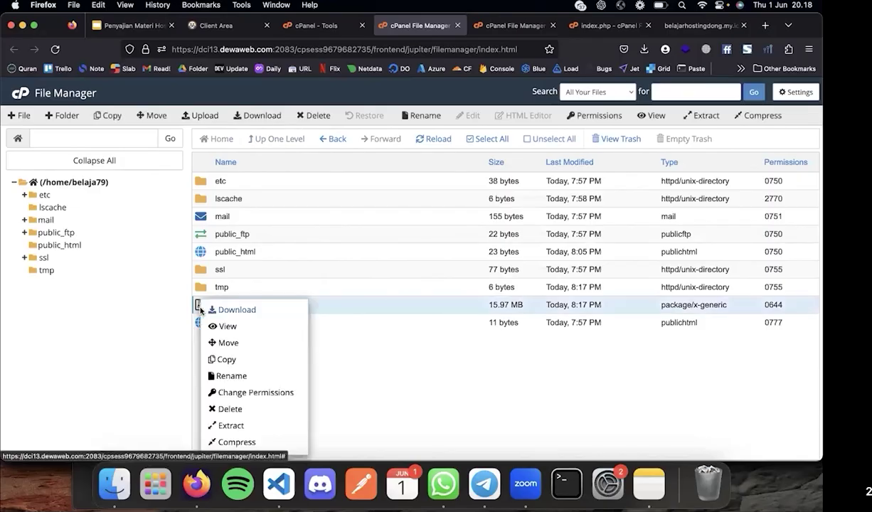
{"action": "left_click", "coordinate": [241, 424]}
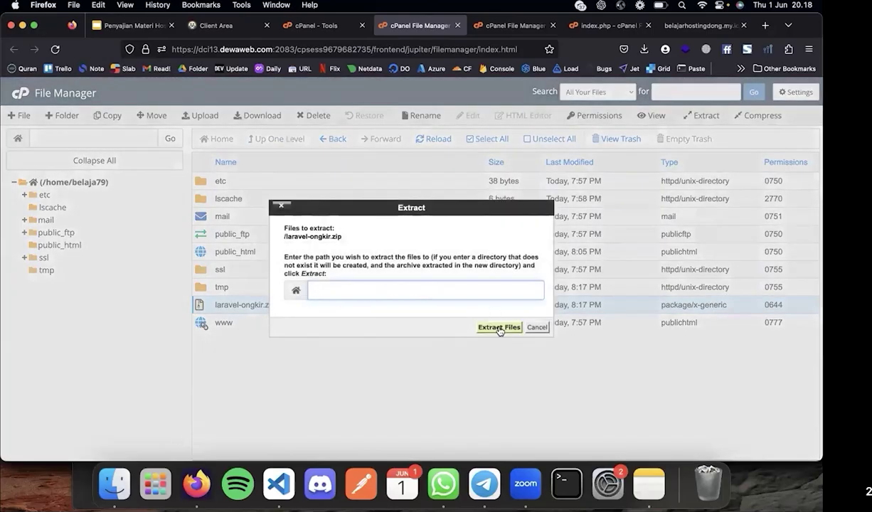
{"action": "left_click", "coordinate": [499, 328]}
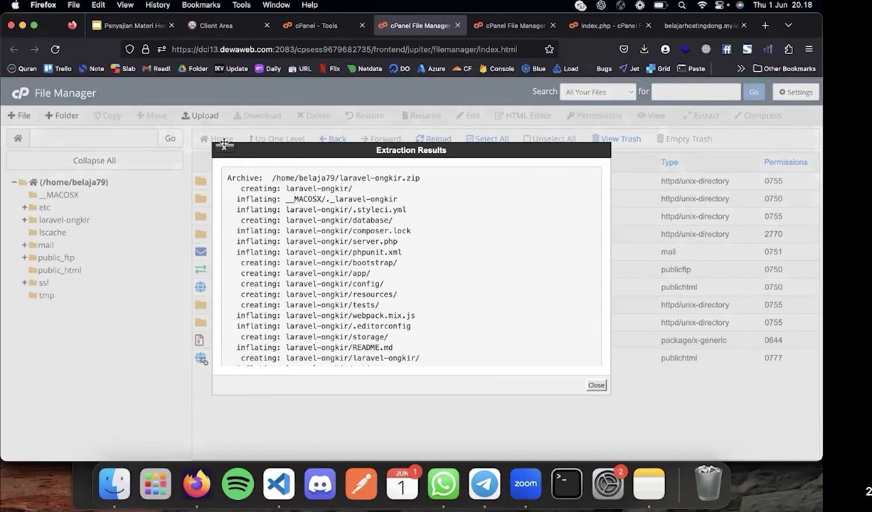
{"action": "left_click", "coordinate": [223, 145]}
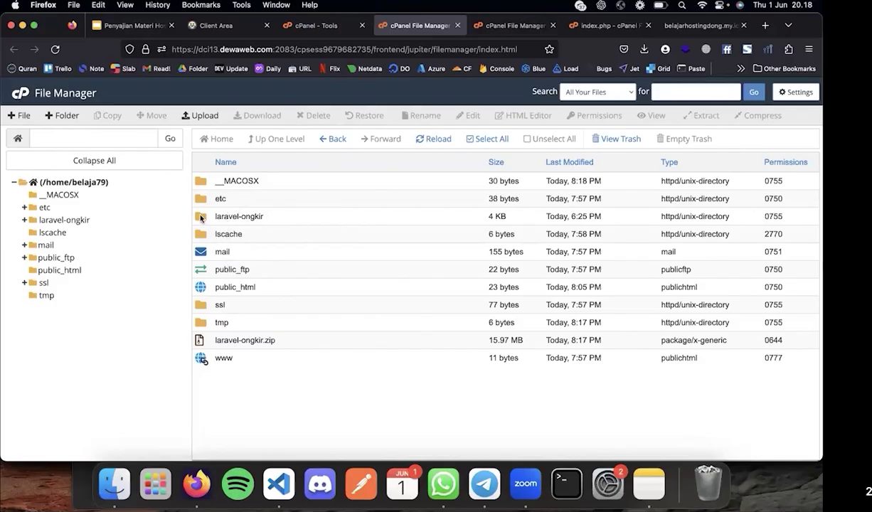
- Move all files in laravel-ongkir up into the home directory
{"action": "double_click", "coordinate": [201, 219]}
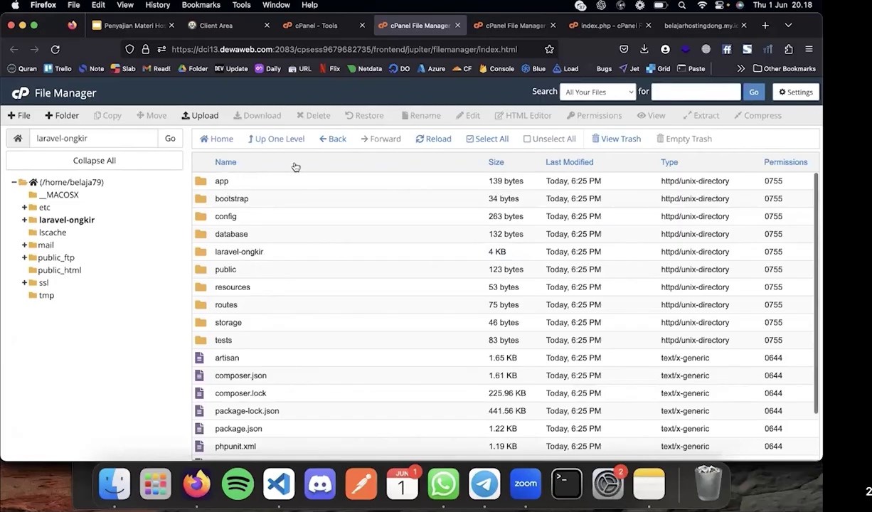
{"action": "scroll", "coordinate": [357, 270], "scroll_direction": "down", "scroll_amount": 2}
{"action": "scroll", "coordinate": [357, 271], "scroll_direction": "up", "scroll_amount": 2}
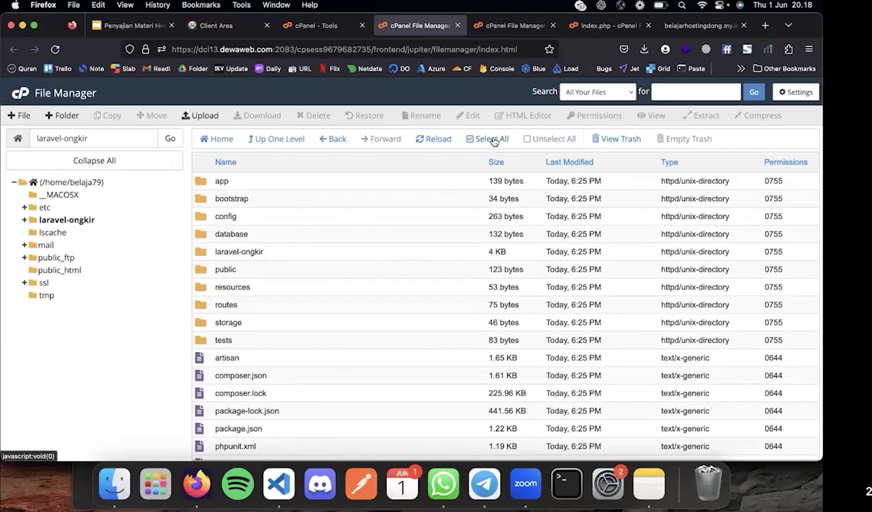
{"action": "left_click", "coordinate": [475, 140]}
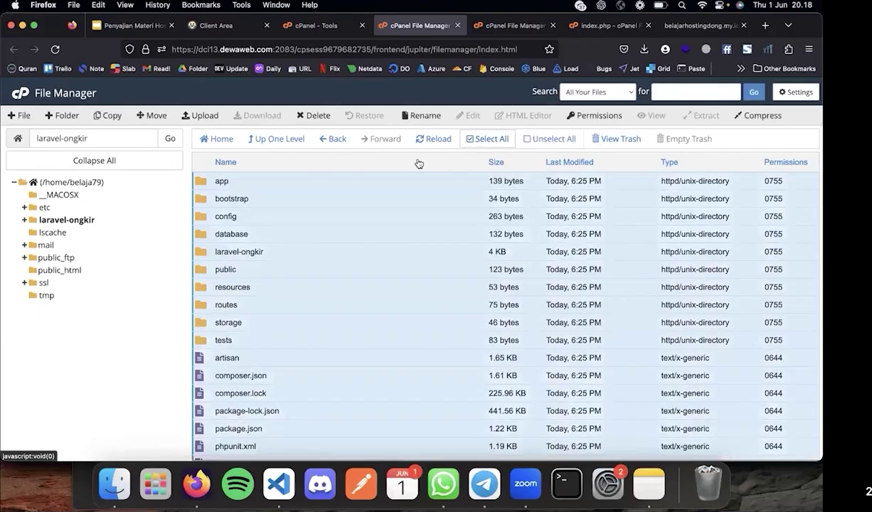
{"action": "right_click", "coordinate": [404, 263]}
{"action": "left_click", "coordinate": [418, 273]}
{"action": "scroll", "coordinate": [450, 237], "scroll_direction": "down", "scroll_amount": 2}
{"action": "left_click_drag", "start_coordinate": [323, 328], "coordinate": [409, 325]}
{"action": "key", "text": "BackSpace"}
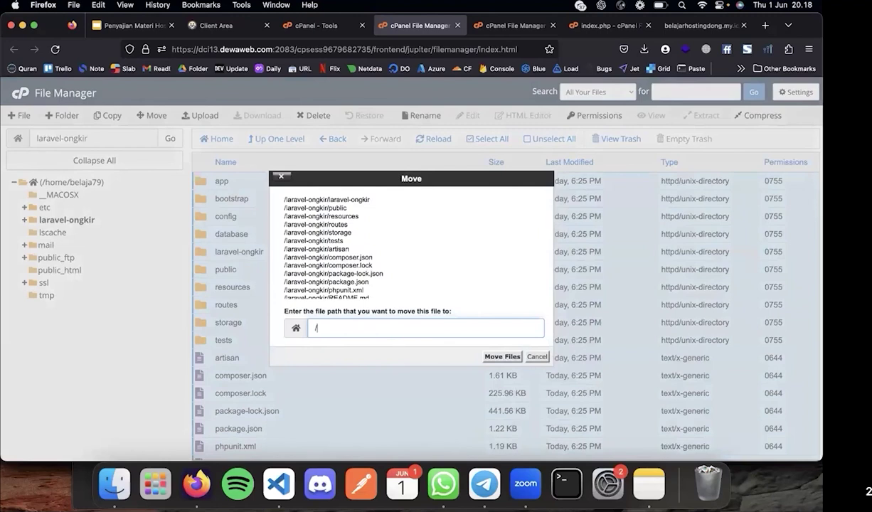
{"action": "left_click", "coordinate": [490, 356]}
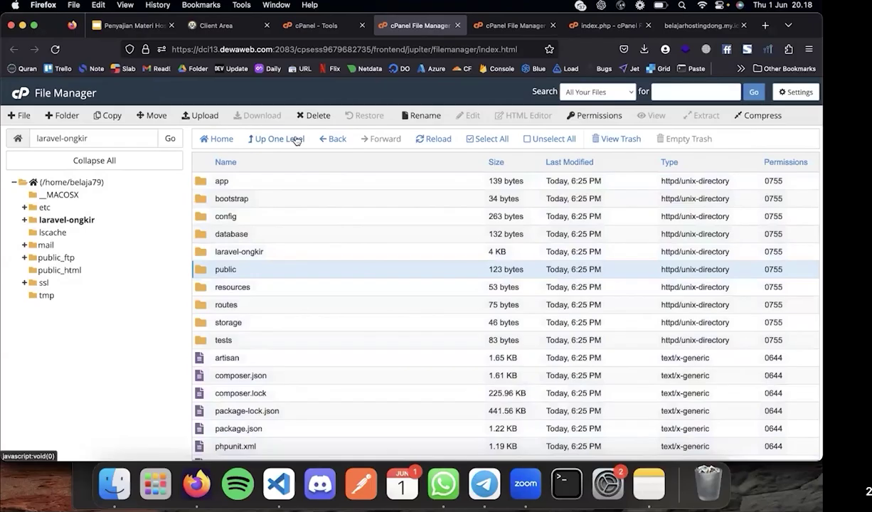
{"action": "left_click", "coordinate": [292, 140]}
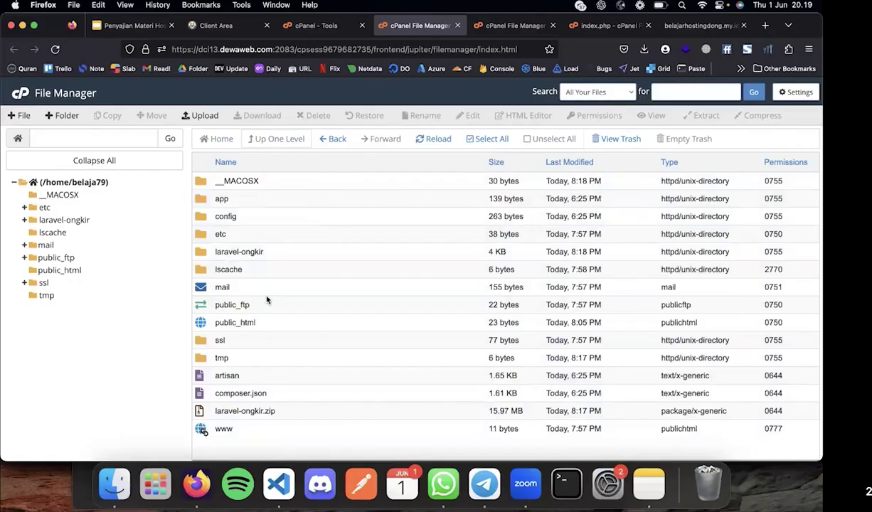
- Move the five remaining laravel-ongkir items into the home directory as well
{"action": "double_click", "coordinate": [199, 253]}
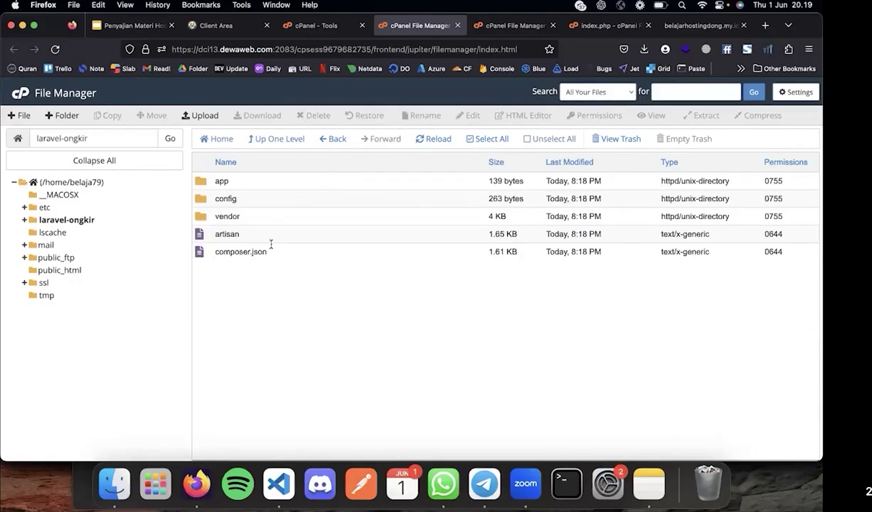
{"action": "left_click_drag", "start_coordinate": [199, 182], "coordinate": [199, 252]}
{"action": "right_click", "coordinate": [273, 188]}
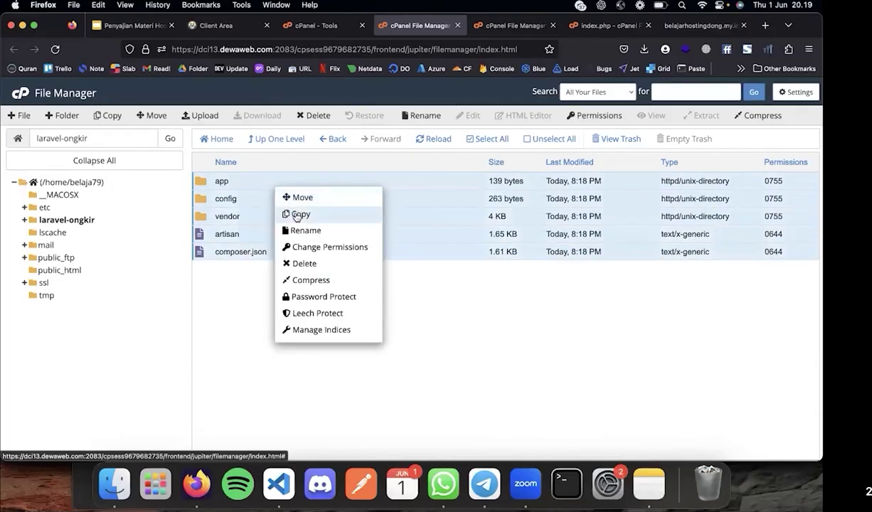
{"action": "left_click", "coordinate": [302, 198]}
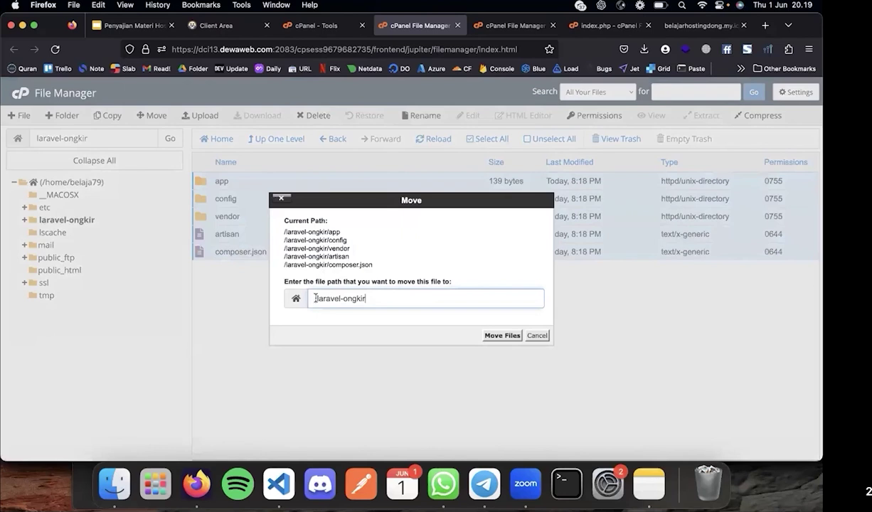
{"action": "key", "text": "BackSpace"}
{"action": "key", "text": "BackSpace"}
{"action": "key", "text": "BackSpace"}
{"action": "key", "text": "BackSpace"}
{"action": "key", "text": "BackSpace"}
{"action": "key", "text": "BackSpace"}
{"action": "key", "text": "BackSpace"}
{"action": "key", "text": "BackSpace"}
{"action": "key", "text": "BackSpace"}
{"action": "key", "text": "BackSpace"}
{"action": "key", "text": "BackSpace"}
{"action": "key", "text": "BackSpace"}
{"action": "key", "text": "BackSpace"}
{"action": "left_click", "coordinate": [502, 335]}
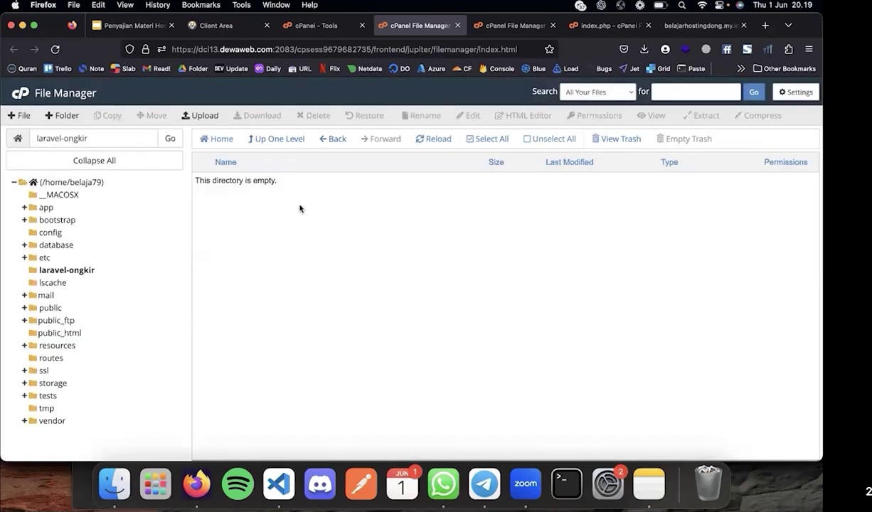
{"action": "left_click", "coordinate": [271, 142]}
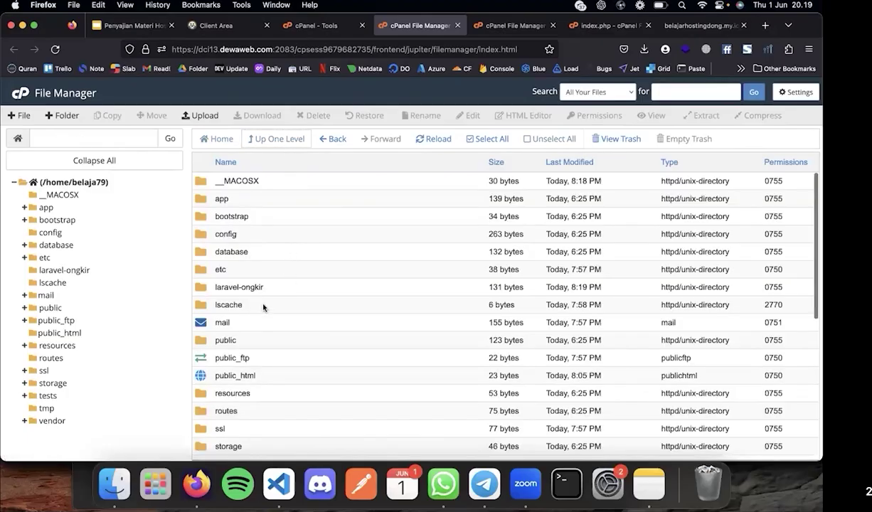
- Confirm laravel-ongkir is empty, then delete the folder
{"action": "scroll", "coordinate": [256, 295], "scroll_direction": "down", "scroll_amount": 1}
{"action": "double_click", "coordinate": [202, 273]}
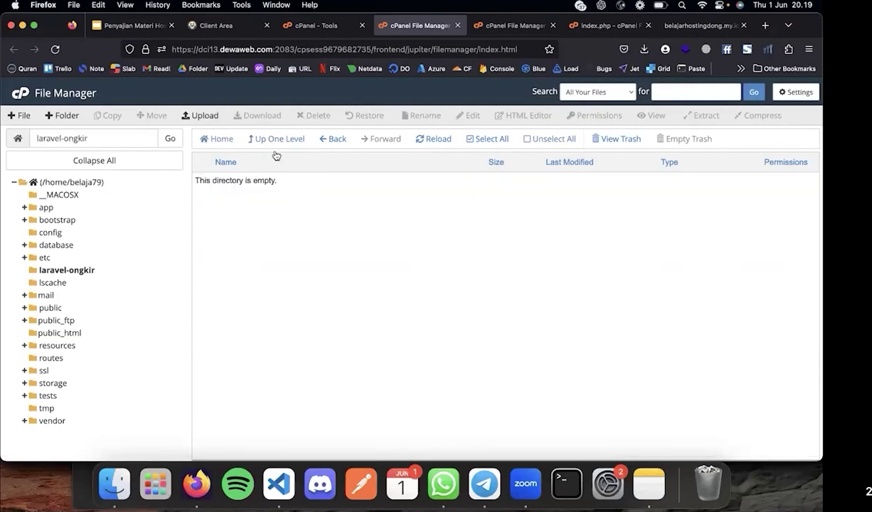
{"action": "left_click", "coordinate": [278, 137]}
{"action": "left_click", "coordinate": [202, 288]}
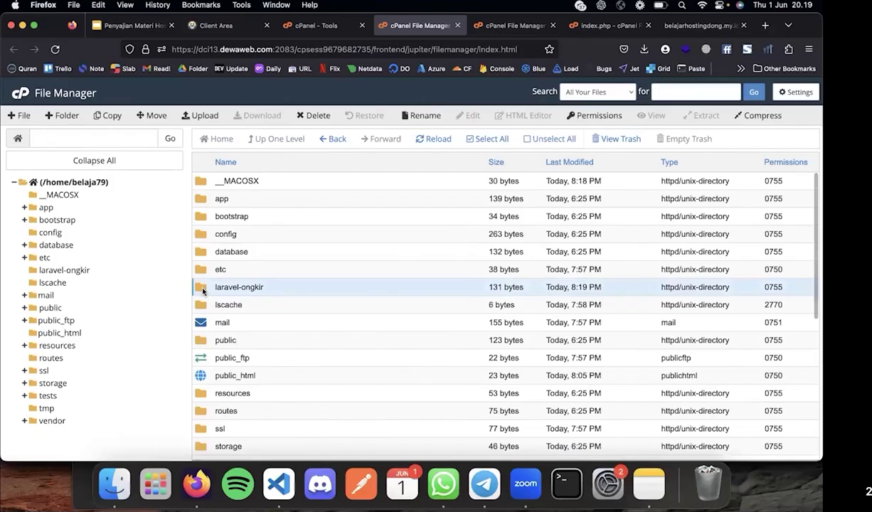
{"action": "right_click", "coordinate": [203, 288]}
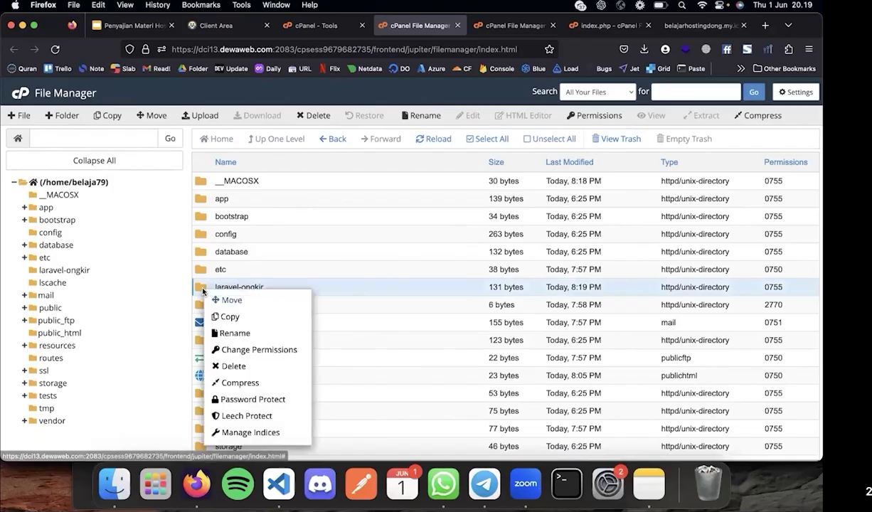
{"action": "left_click", "coordinate": [236, 353]}
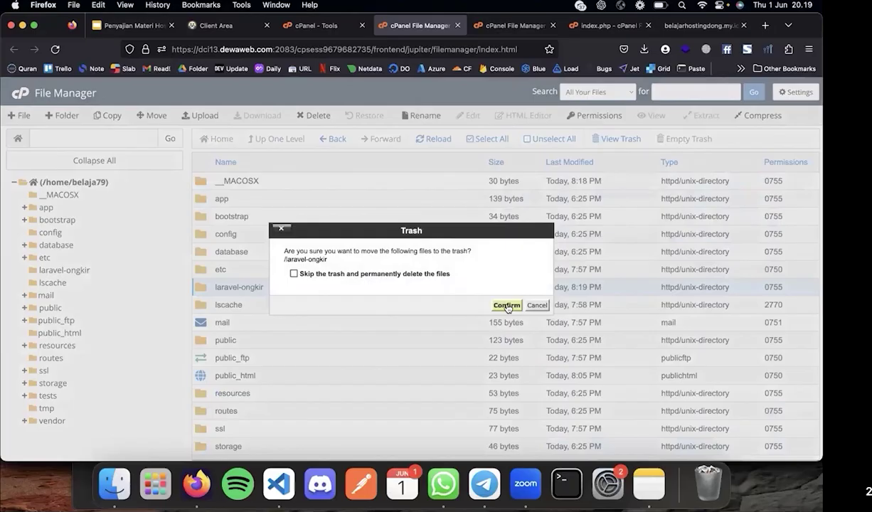
{"action": "left_click", "coordinate": [507, 306]}
{"action": "scroll", "coordinate": [418, 282], "scroll_direction": "down", "scroll_amount": 5}
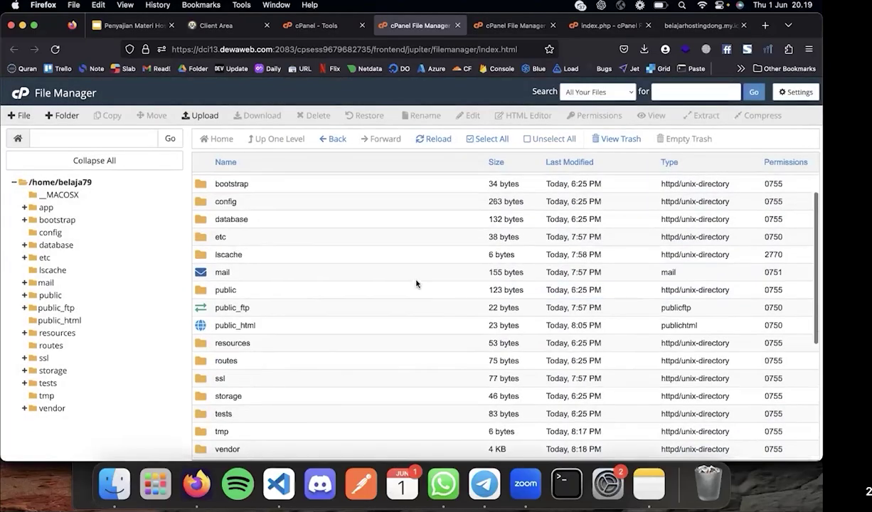
{"action": "scroll", "coordinate": [416, 283], "scroll_direction": "down", "scroll_amount": 2}
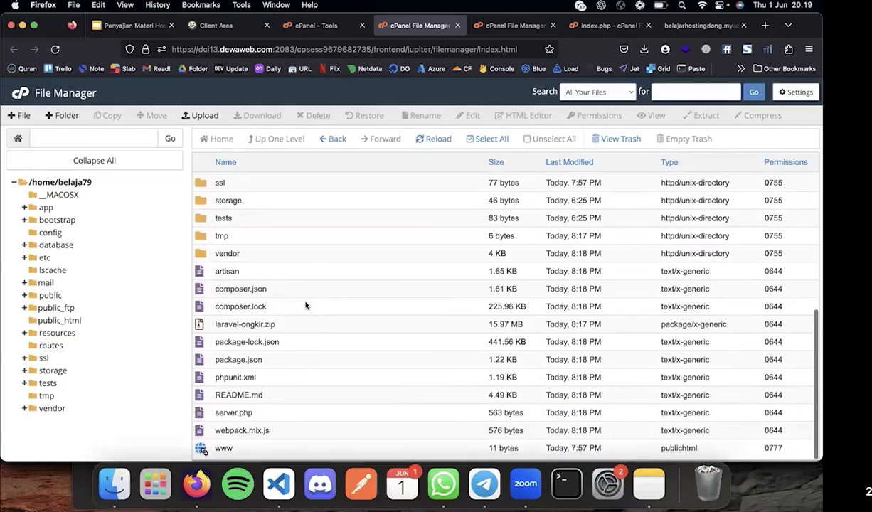
{"action": "scroll", "coordinate": [305, 305], "scroll_direction": "up", "scroll_amount": 10}
{"action": "scroll", "coordinate": [305, 306], "scroll_direction": "down", "scroll_amount": 10}
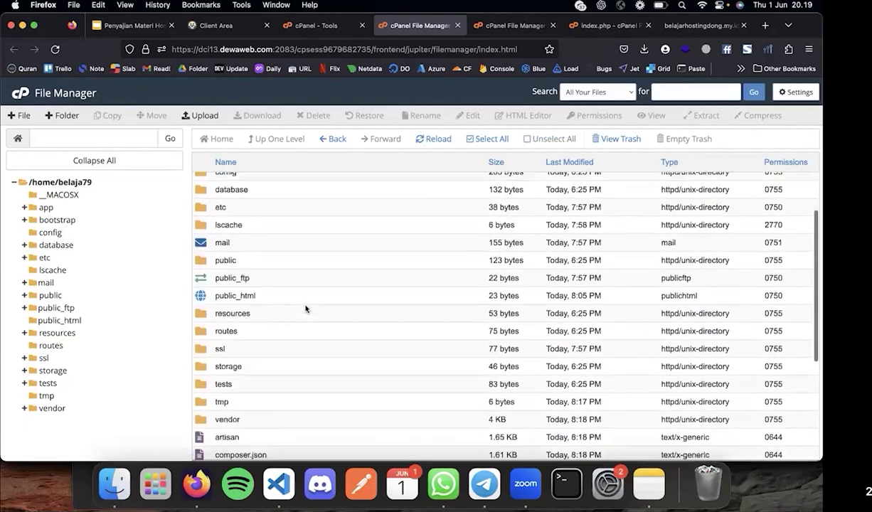
{"action": "scroll", "coordinate": [305, 308], "scroll_direction": "up", "scroll_amount": 10}
{"action": "scroll", "coordinate": [305, 310], "scroll_direction": "down", "scroll_amount": 10}
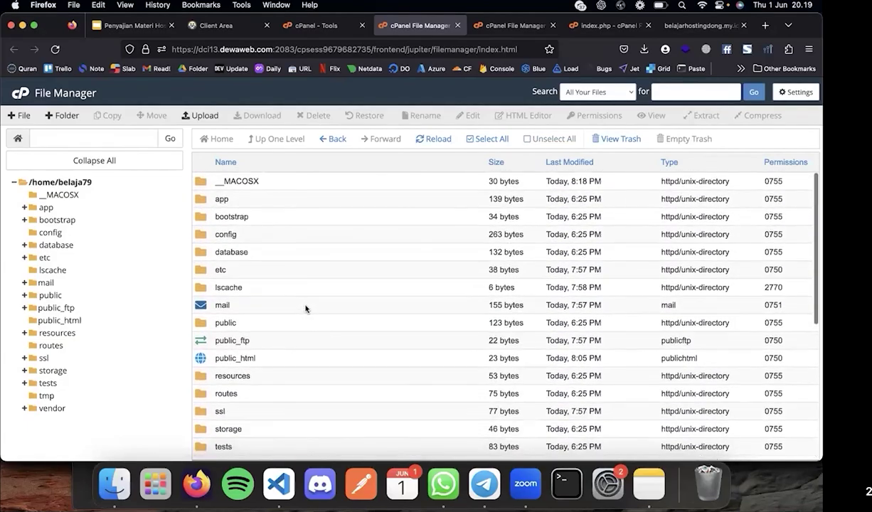
{"action": "scroll", "coordinate": [305, 316], "scroll_direction": "up", "scroll_amount": 1}
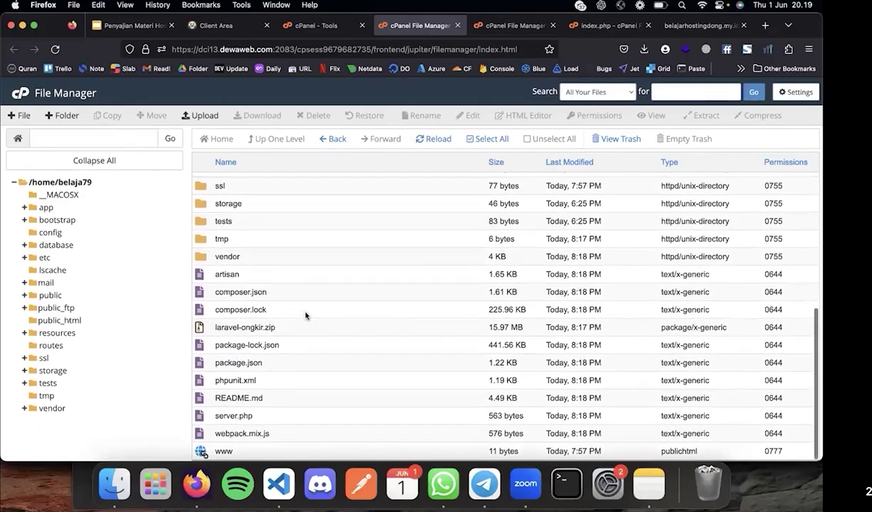
{"action": "scroll", "coordinate": [305, 316], "scroll_direction": "up", "scroll_amount": 2}
{"action": "scroll", "coordinate": [305, 316], "scroll_direction": "up", "scroll_amount": 8}
{"action": "scroll", "coordinate": [306, 316], "scroll_direction": "down", "scroll_amount": 8}
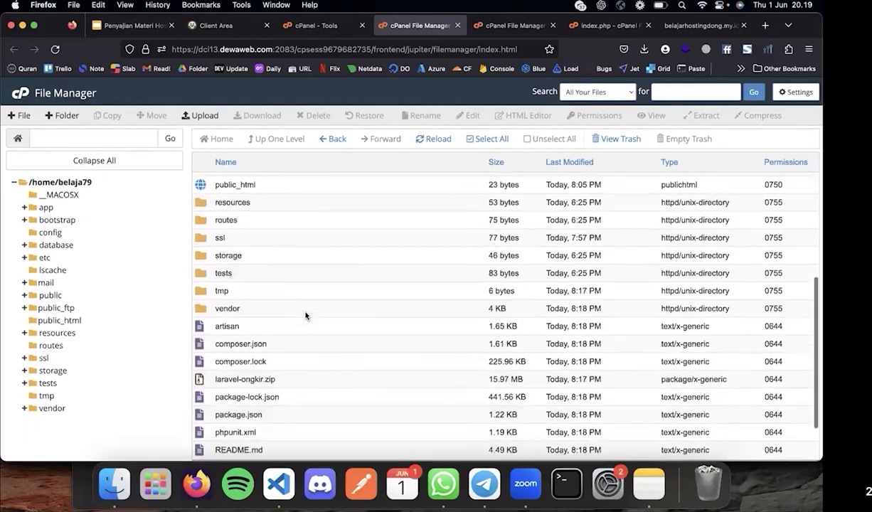
{"action": "scroll", "coordinate": [305, 316], "scroll_direction": "up", "scroll_amount": 3}
{"action": "scroll", "coordinate": [305, 315], "scroll_direction": "up", "scroll_amount": 2}
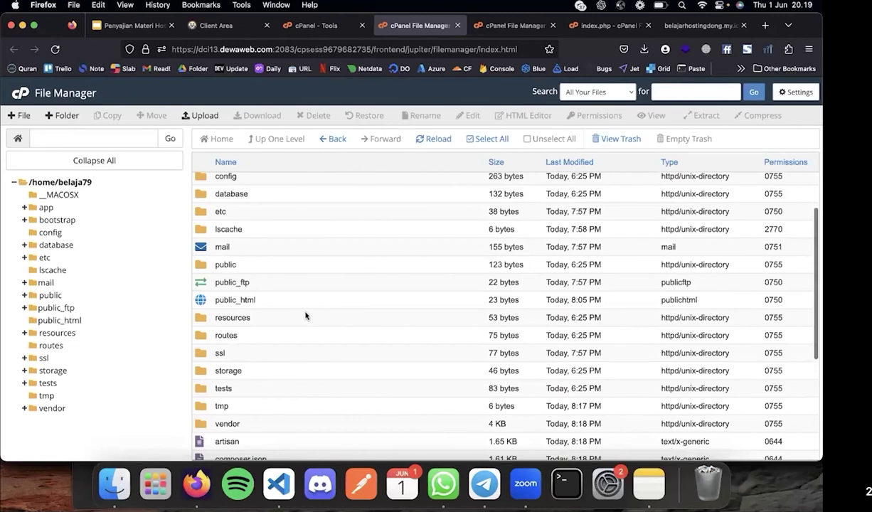
{"action": "left_click", "coordinate": [191, 262]}
{"action": "left_click", "coordinate": [196, 302]}
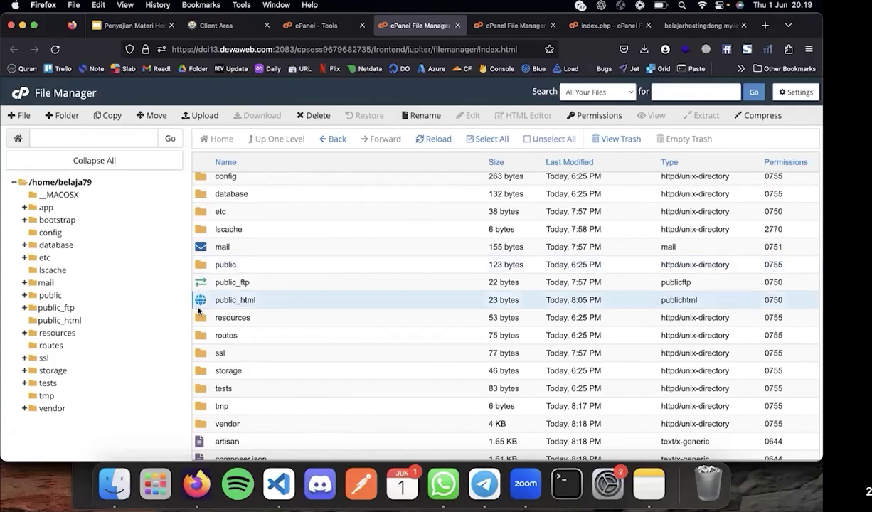
{"action": "left_click", "coordinate": [202, 269]}
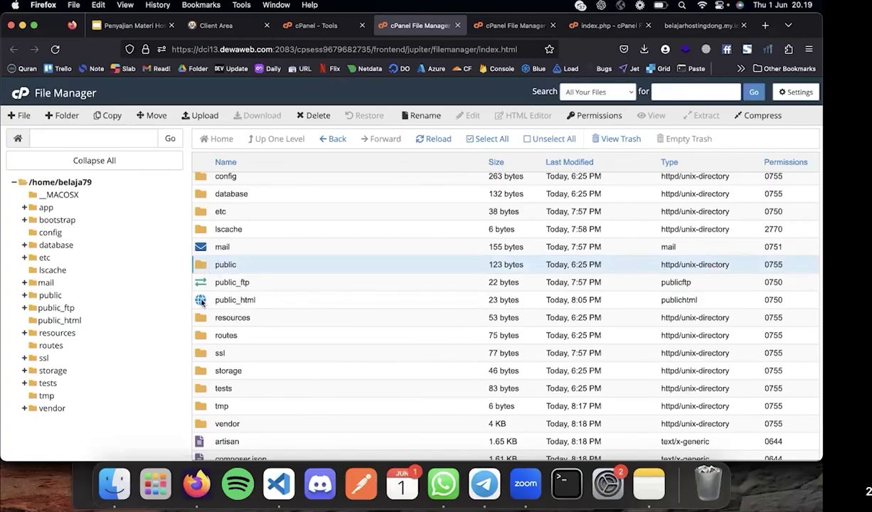
{"action": "left_click", "coordinate": [203, 305]}
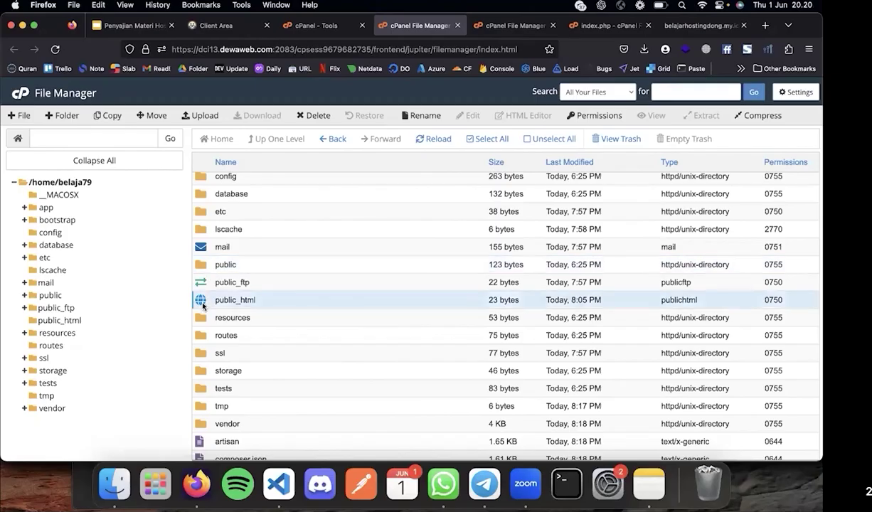
{"action": "left_click", "coordinate": [198, 267]}
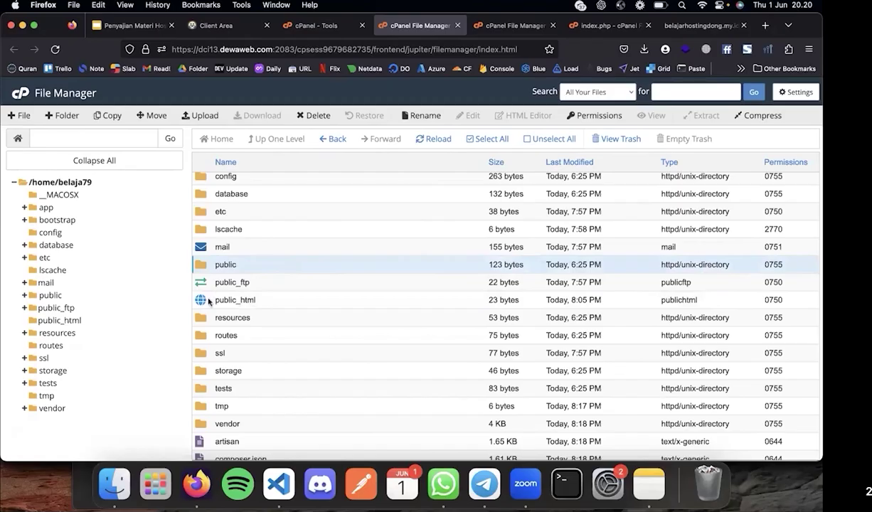
{"action": "left_click", "coordinate": [200, 304]}
- Rename the public_html folder to public_html_backup
{"action": "right_click", "coordinate": [201, 304]}
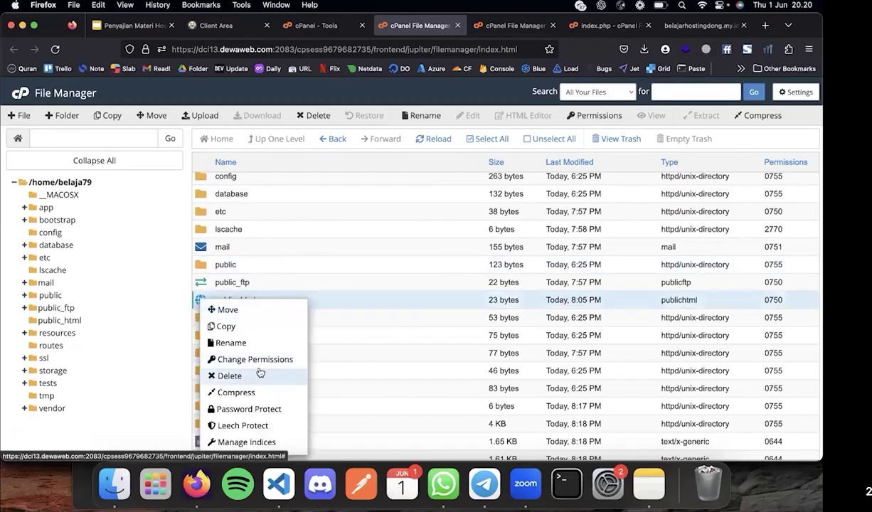
{"action": "left_click", "coordinate": [242, 344]}
{"action": "type", "text": "_backup"}
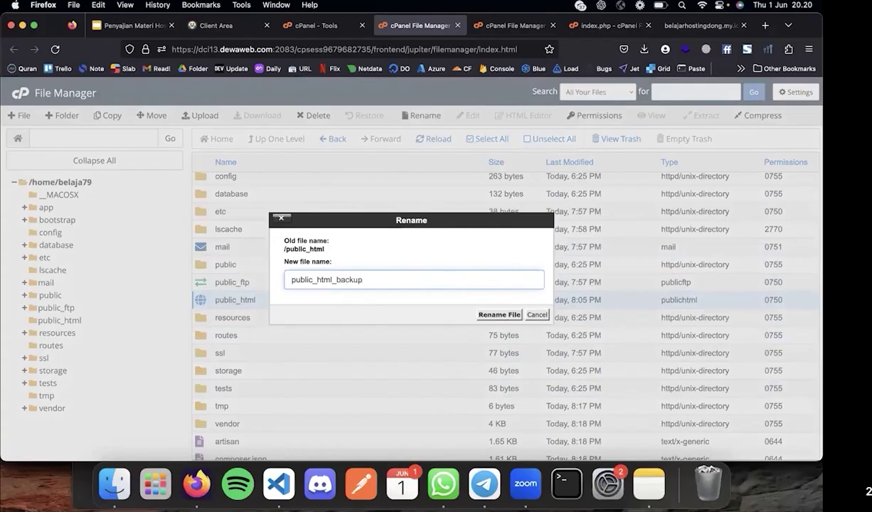
{"action": "key", "text": "Return"}
{"action": "scroll", "coordinate": [282, 313], "scroll_direction": "down", "scroll_amount": 3}
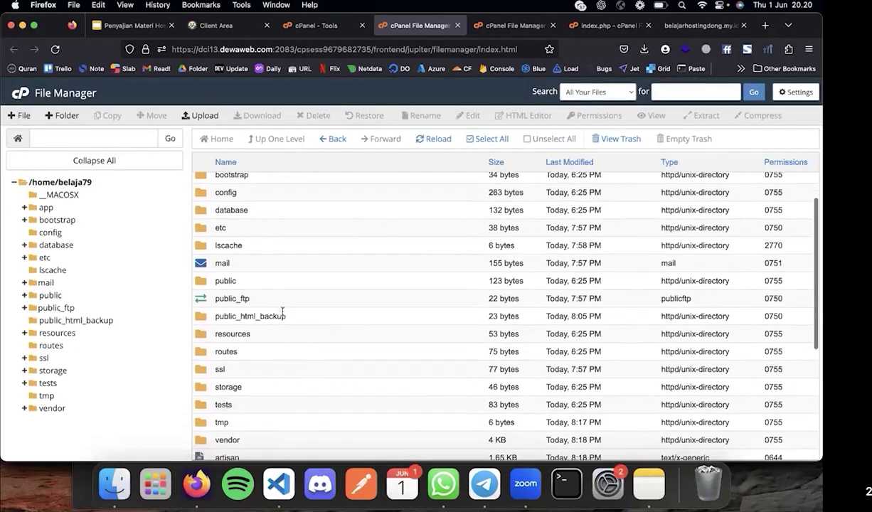
{"action": "left_click", "coordinate": [206, 314]}
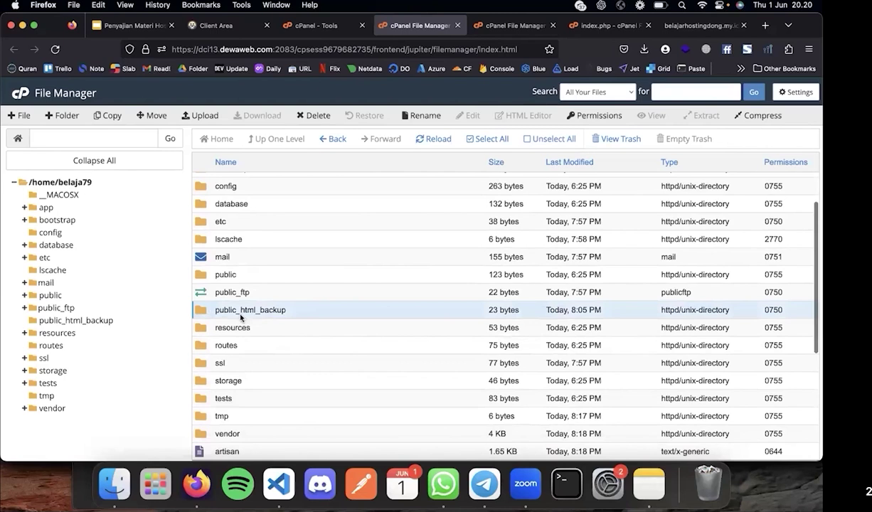
- Rename Laravel's public folder to public_html and open it
{"action": "left_click", "coordinate": [202, 277]}
{"action": "right_click", "coordinate": [203, 278]}
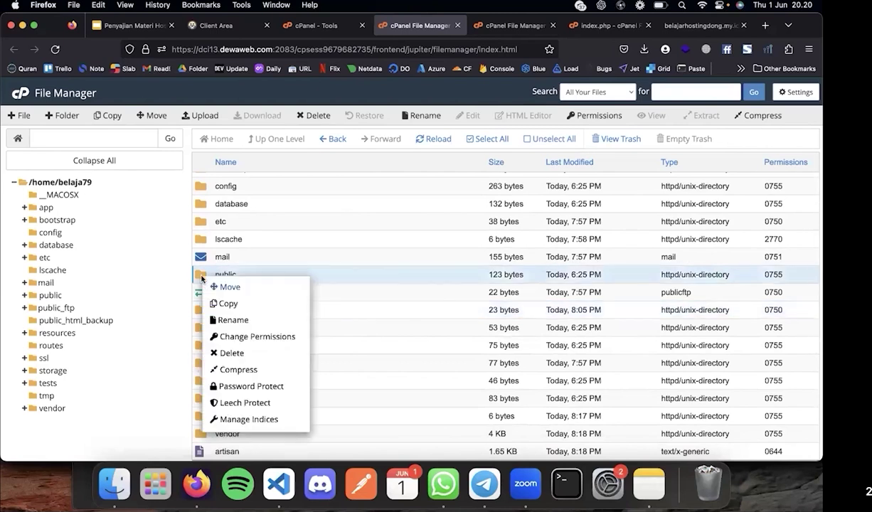
{"action": "left_click", "coordinate": [235, 318]}
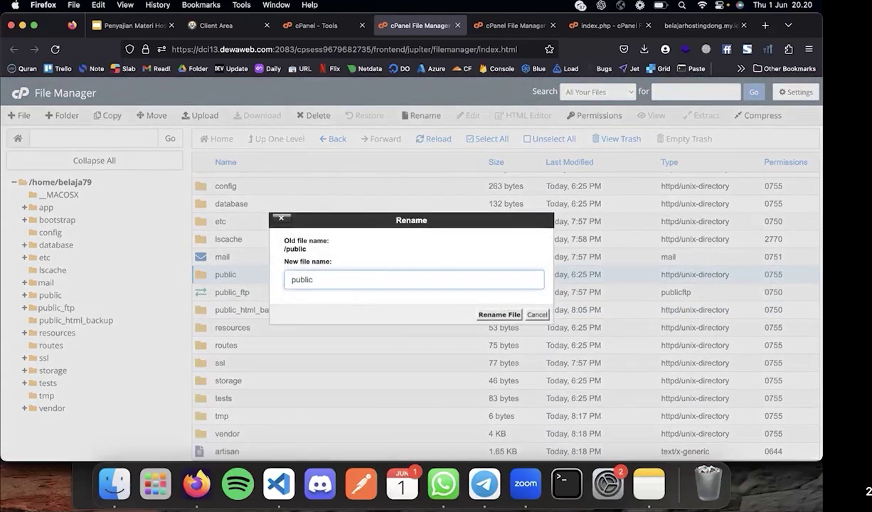
{"action": "type", "text": "_html"}
{"action": "key", "text": "Return"}
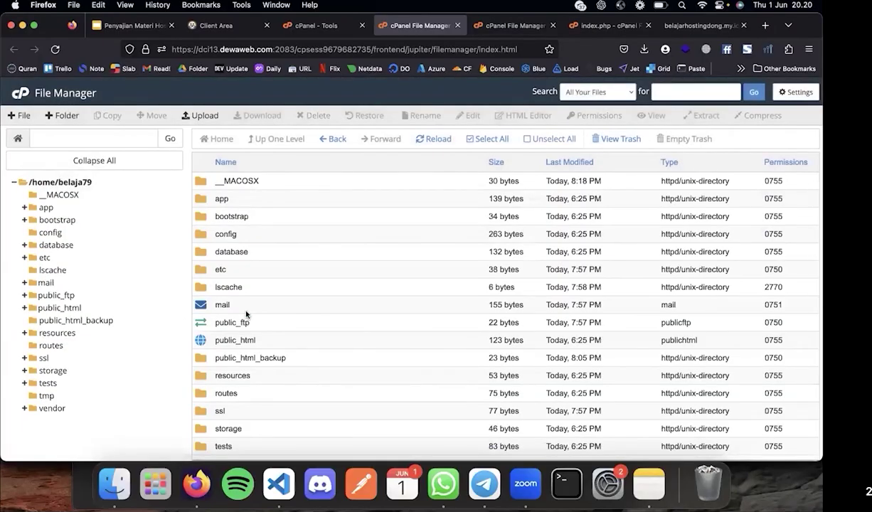
{"action": "scroll", "coordinate": [246, 316], "scroll_direction": "down", "scroll_amount": 2}
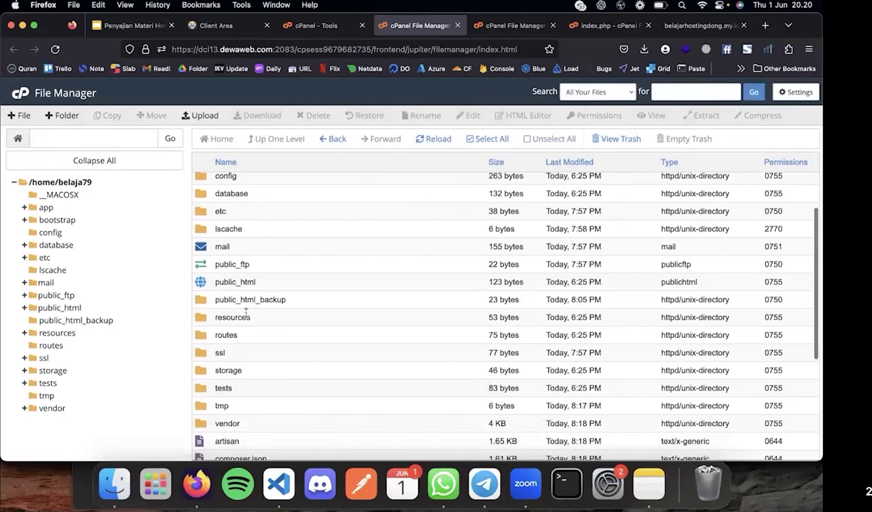
{"action": "scroll", "coordinate": [246, 313], "scroll_direction": "down", "scroll_amount": 2}
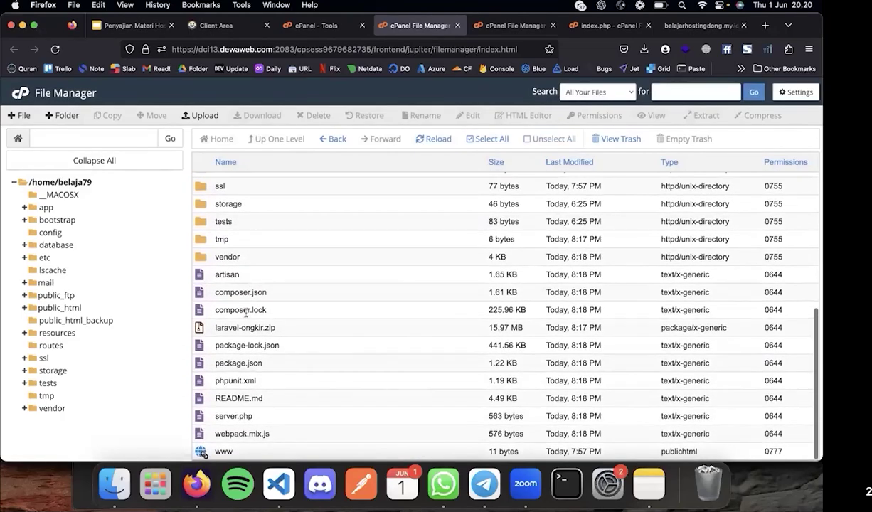
{"action": "scroll", "coordinate": [263, 271], "scroll_direction": "up", "scroll_amount": 10}
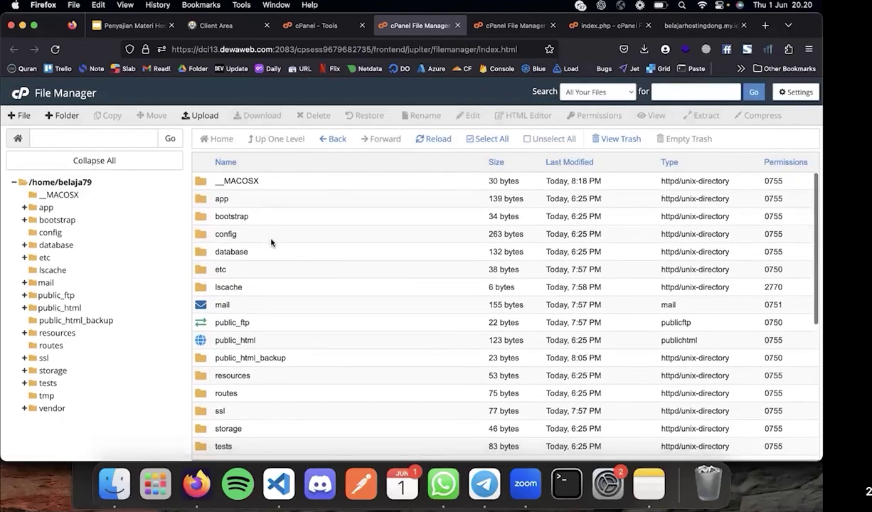
{"action": "scroll", "coordinate": [270, 242], "scroll_direction": "down", "scroll_amount": 4}
{"action": "scroll", "coordinate": [269, 242], "scroll_direction": "up", "scroll_amount": 1}
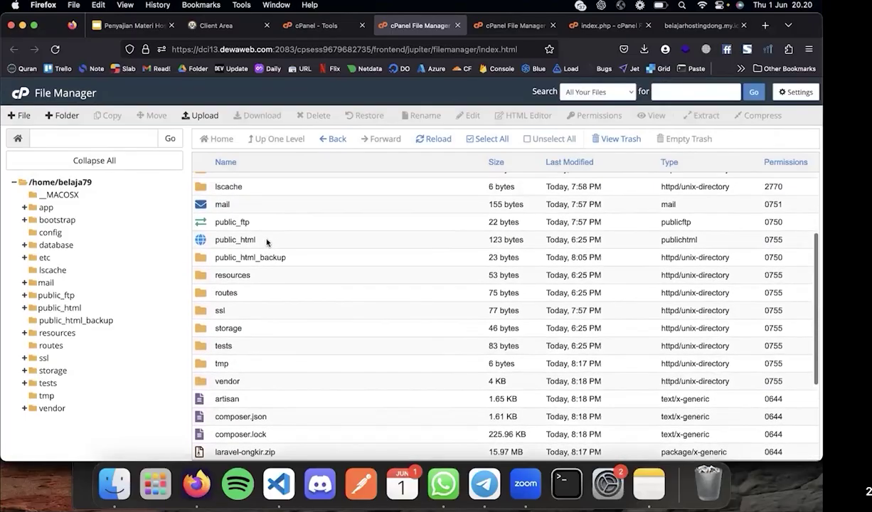
{"action": "double_click", "coordinate": [202, 241]}
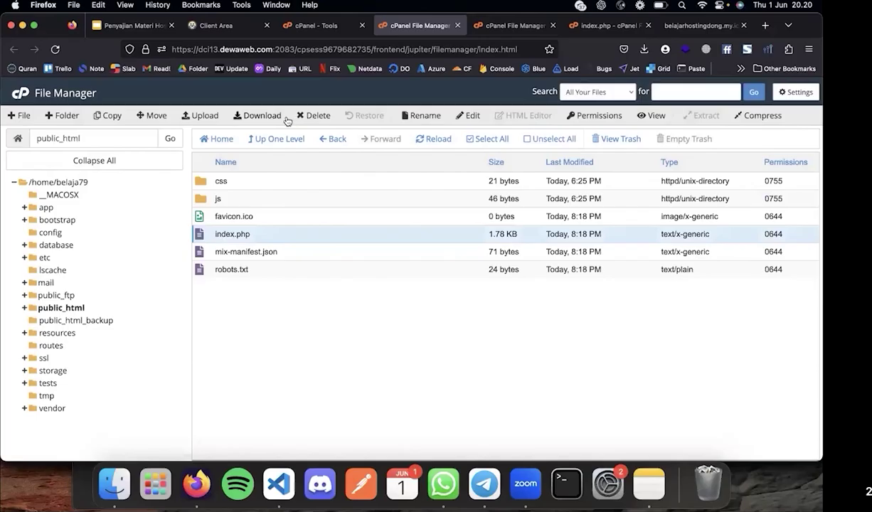
- Reload belajarhostingdong.my.id and see it return a 500 Server Error
{"action": "left_click", "coordinate": [261, 139]}
{"action": "left_click", "coordinate": [689, 27]}
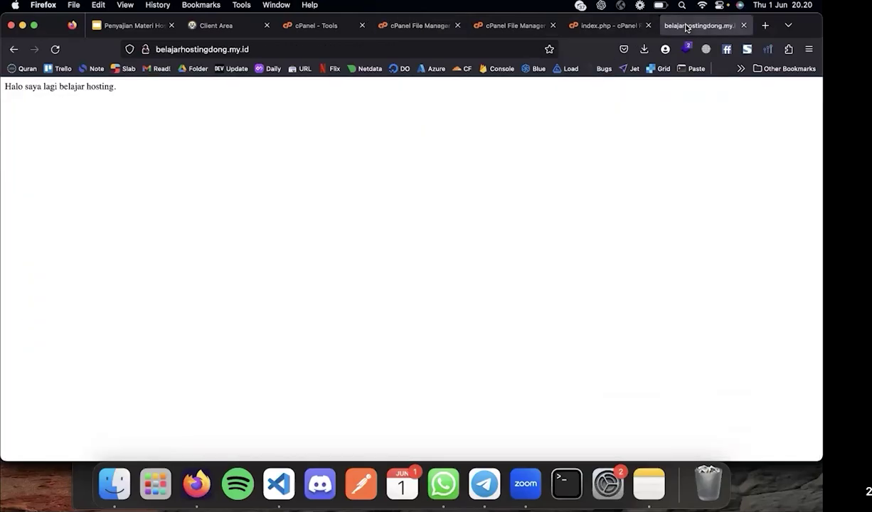
{"action": "left_click", "coordinate": [55, 49]}
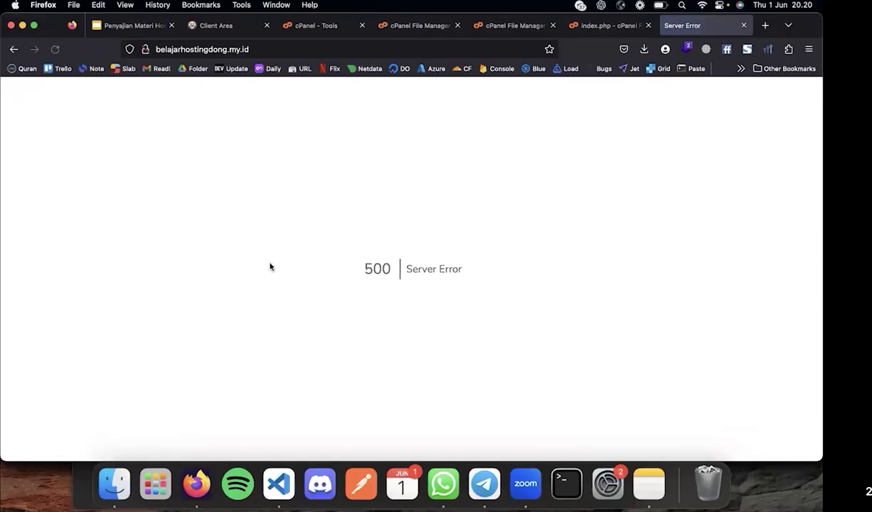
{"action": "left_click_drag", "start_coordinate": [360, 269], "coordinate": [486, 272]}
{"action": "left_click", "coordinate": [461, 272]}
{"action": "left_click_drag", "start_coordinate": [362, 270], "coordinate": [477, 271]}
{"action": "left_click", "coordinate": [505, 175]}
{"action": "left_click_drag", "start_coordinate": [362, 268], "coordinate": [461, 270]}
{"action": "left_click", "coordinate": [498, 161]}
- Inspect the error site's address, then go back to the File Manager listing
{"action": "left_click", "coordinate": [506, 26]}
{"action": "left_click", "coordinate": [440, 28]}
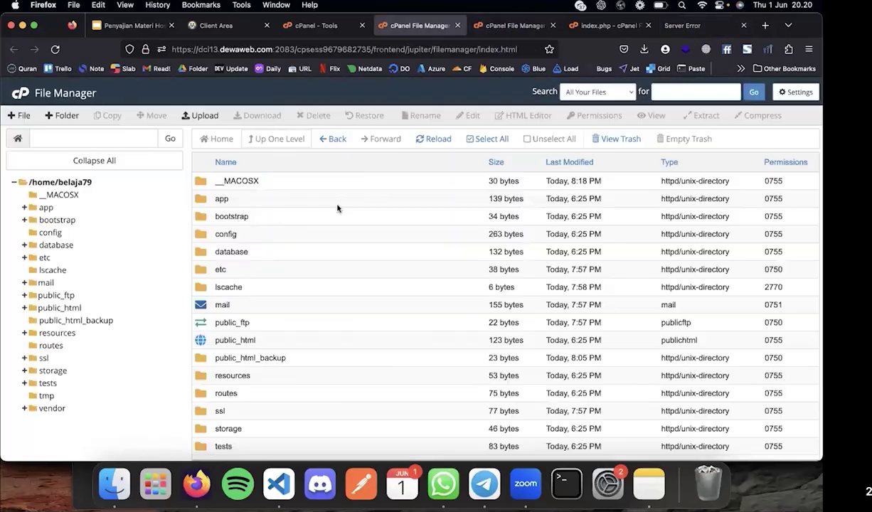
{"action": "scroll", "coordinate": [274, 250], "scroll_direction": "down", "scroll_amount": 3}
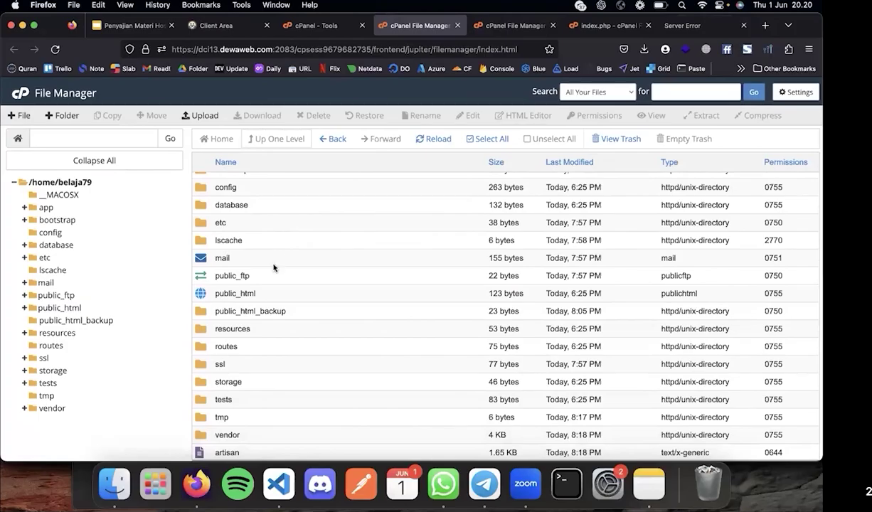
{"action": "left_click", "coordinate": [665, 24]}
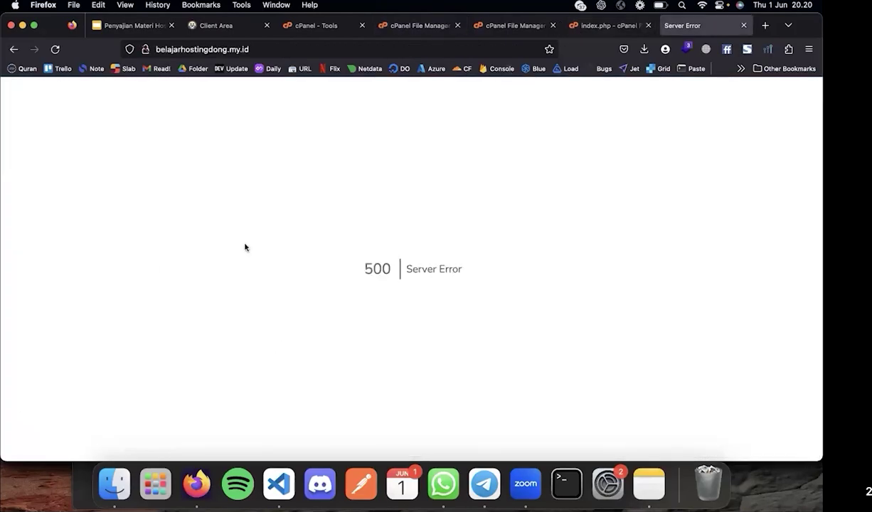
{"action": "left_click", "coordinate": [242, 49]}
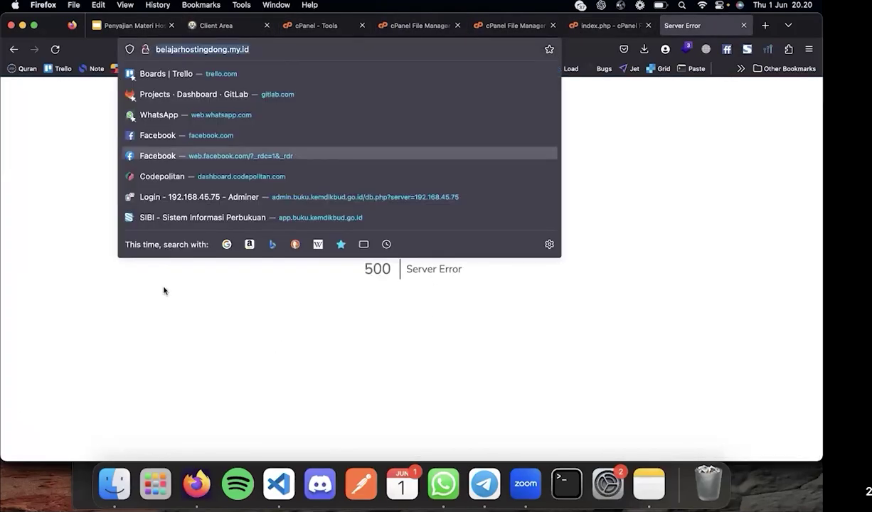
{"action": "left_click", "coordinate": [164, 292]}
{"action": "left_click", "coordinate": [150, 47]}
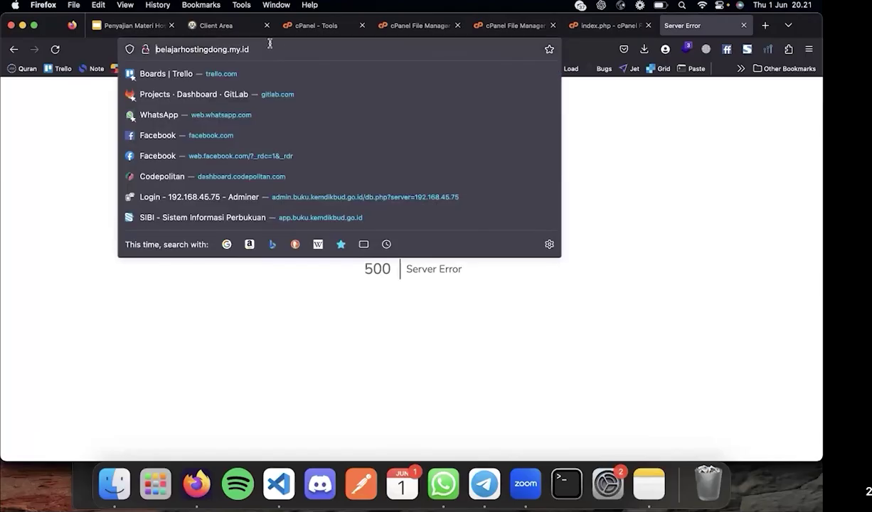
{"action": "left_click", "coordinate": [195, 396]}
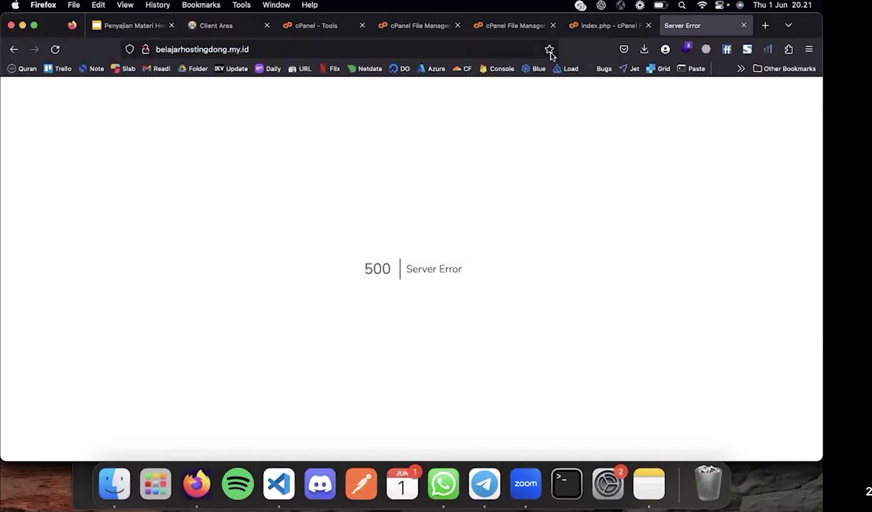
{"action": "left_click", "coordinate": [505, 29]}
{"action": "left_click", "coordinate": [413, 32]}
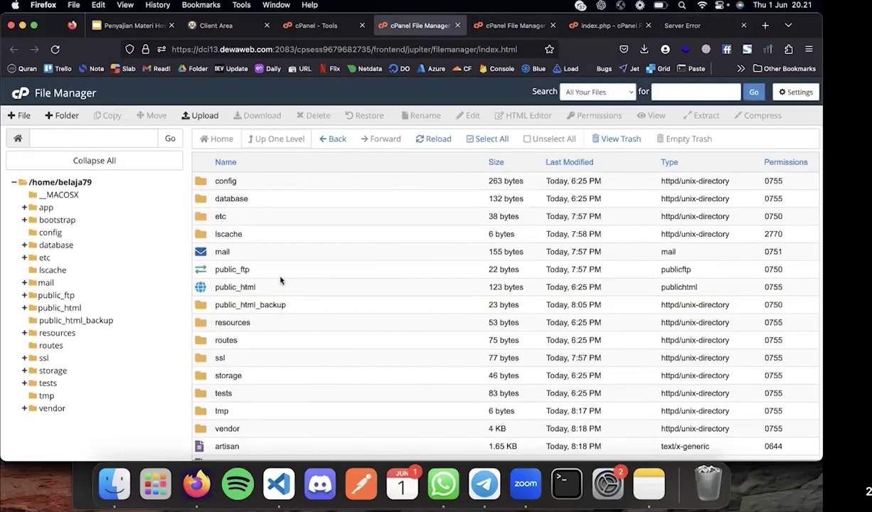
- Enable Show Hidden Files (dotfiles) in File Manager Settings and browse the revealed dotfiles
{"action": "scroll", "coordinate": [280, 280], "scroll_direction": "down", "scroll_amount": 5}
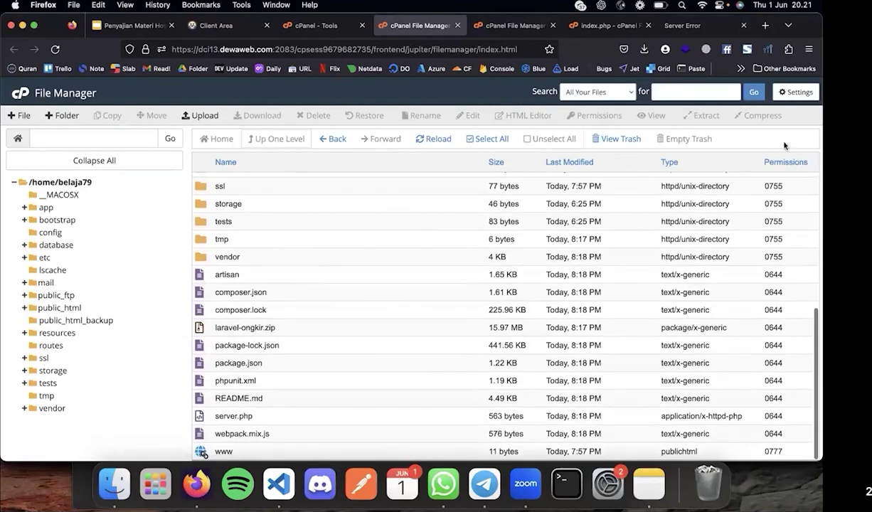
{"action": "left_click", "coordinate": [802, 93]}
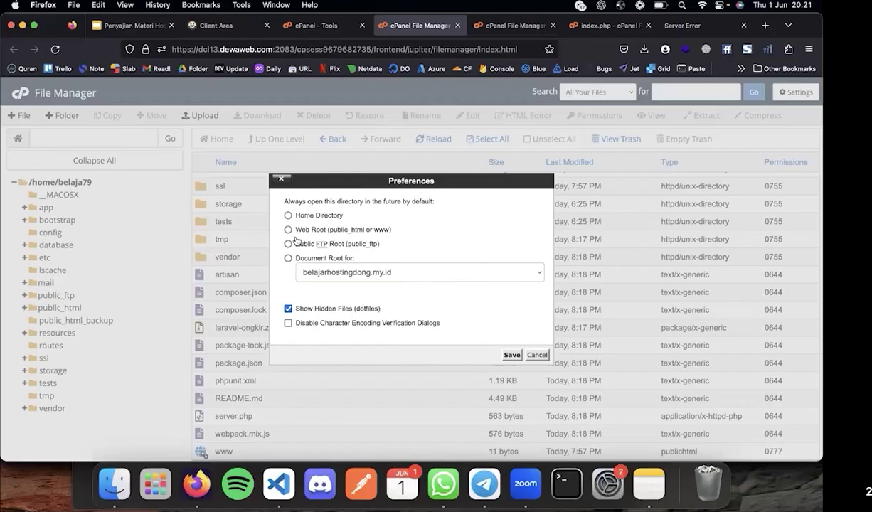
{"action": "left_click", "coordinate": [511, 355]}
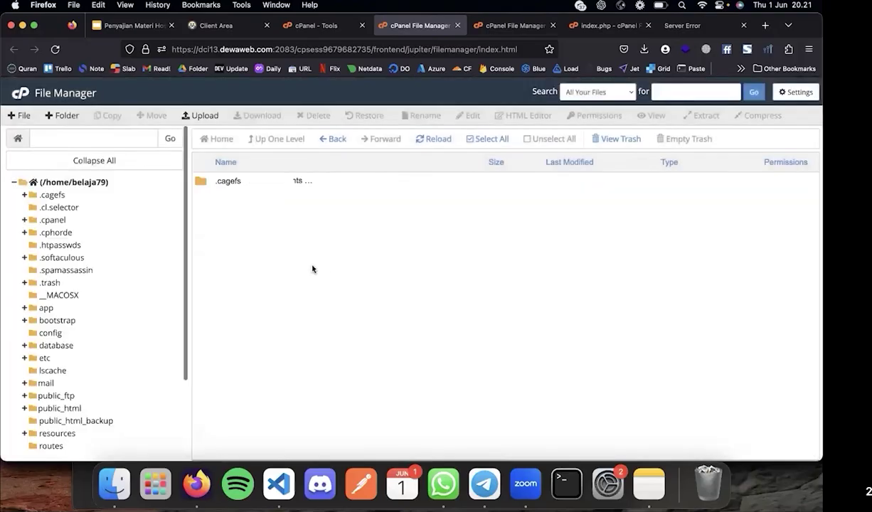
{"action": "scroll", "coordinate": [307, 280], "scroll_direction": "down", "scroll_amount": 5}
{"action": "scroll", "coordinate": [307, 280], "scroll_direction": "down", "scroll_amount": 8}
{"action": "scroll", "coordinate": [307, 279], "scroll_direction": "up", "scroll_amount": 3}
{"action": "scroll", "coordinate": [307, 280], "scroll_direction": "down", "scroll_amount": 4}
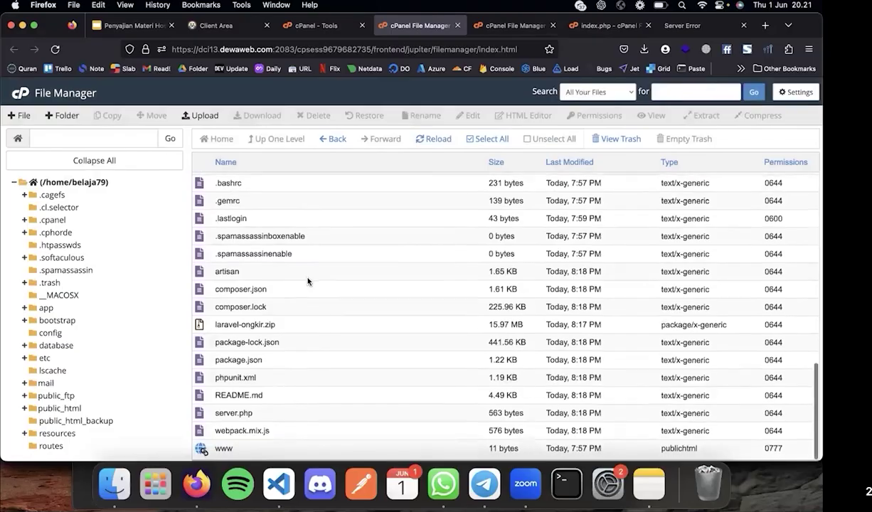
{"action": "scroll", "coordinate": [307, 281], "scroll_direction": "up", "scroll_amount": 10}
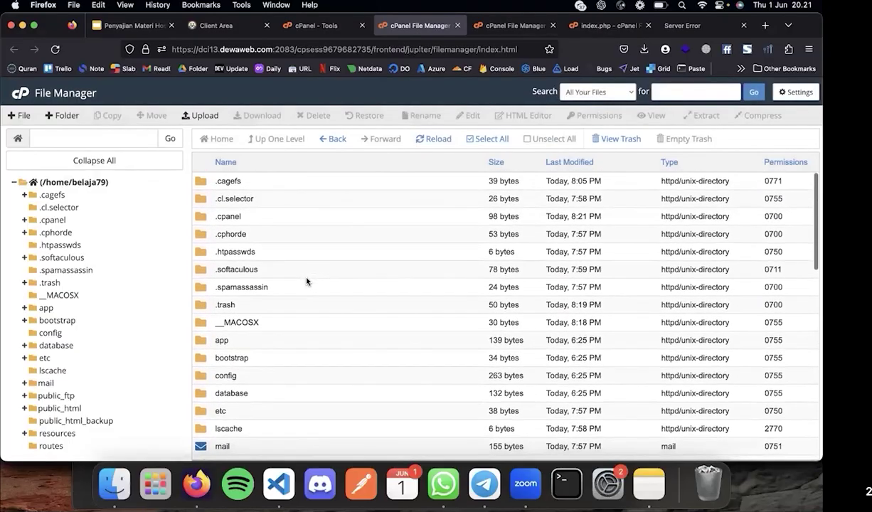
{"action": "scroll", "coordinate": [307, 282], "scroll_direction": "down", "scroll_amount": 10}
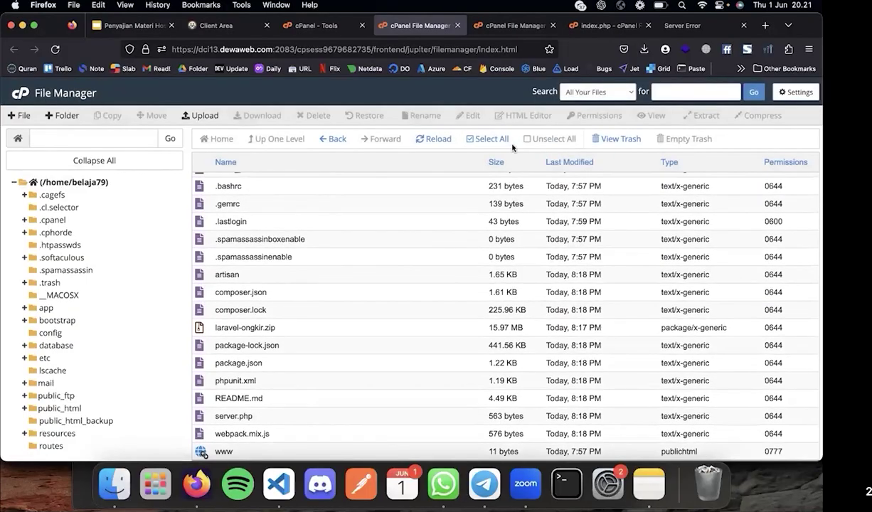
- Open laravel-ongkir's .env.example in VS Code and select all its contents
{"action": "left_click", "coordinate": [288, 496]}
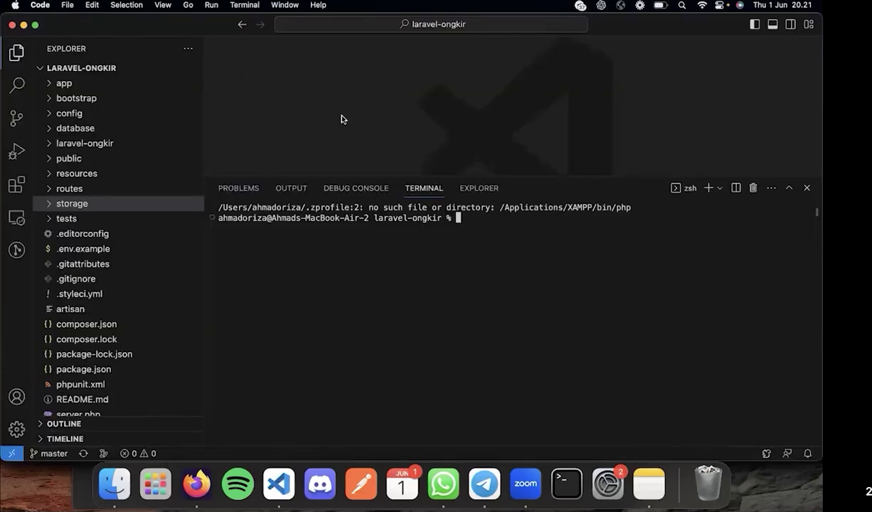
{"action": "scroll", "coordinate": [93, 199], "scroll_direction": "down", "scroll_amount": 2}
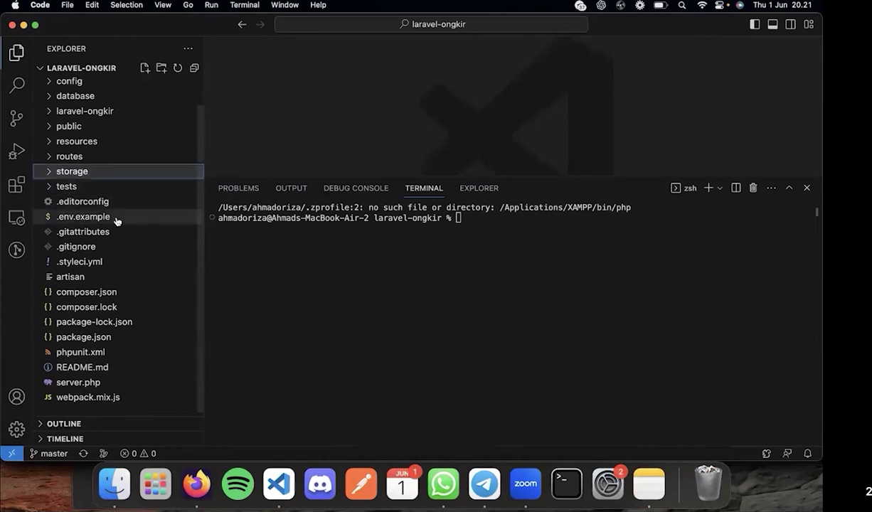
{"action": "left_click", "coordinate": [117, 217]}
{"action": "left_click", "coordinate": [320, 105]}
{"action": "key", "text": "super+a"}
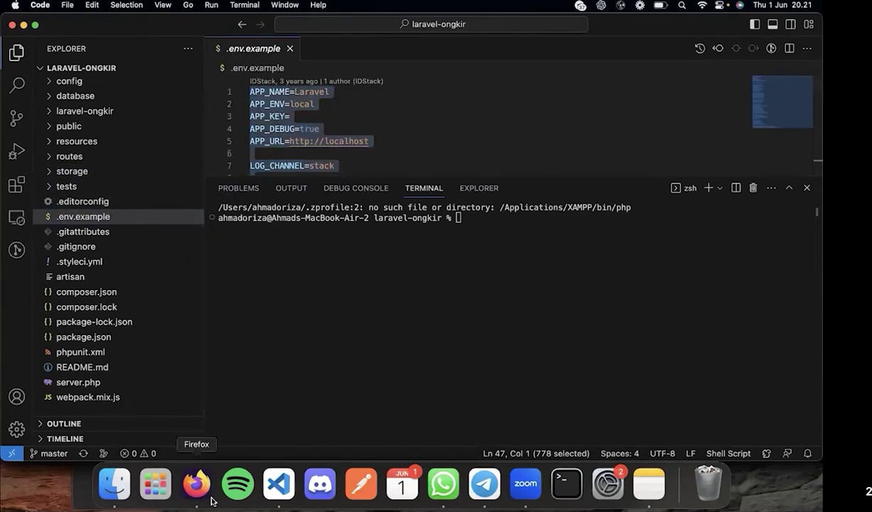
{"action": "left_click", "coordinate": [201, 488]}
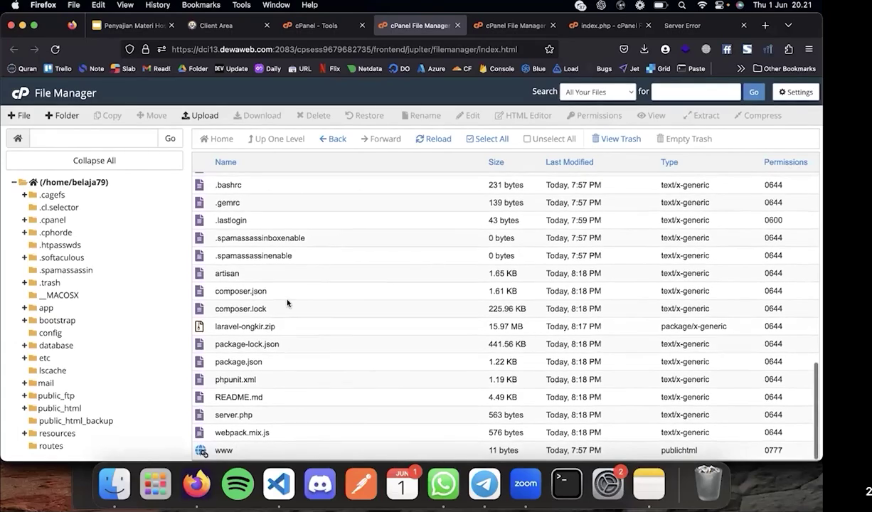
- Create a new file named .env in the home folder
{"action": "scroll", "coordinate": [288, 304], "scroll_direction": "up", "scroll_amount": 5}
{"action": "scroll", "coordinate": [287, 304], "scroll_direction": "up", "scroll_amount": 3}
{"action": "scroll", "coordinate": [288, 304], "scroll_direction": "down", "scroll_amount": 10}
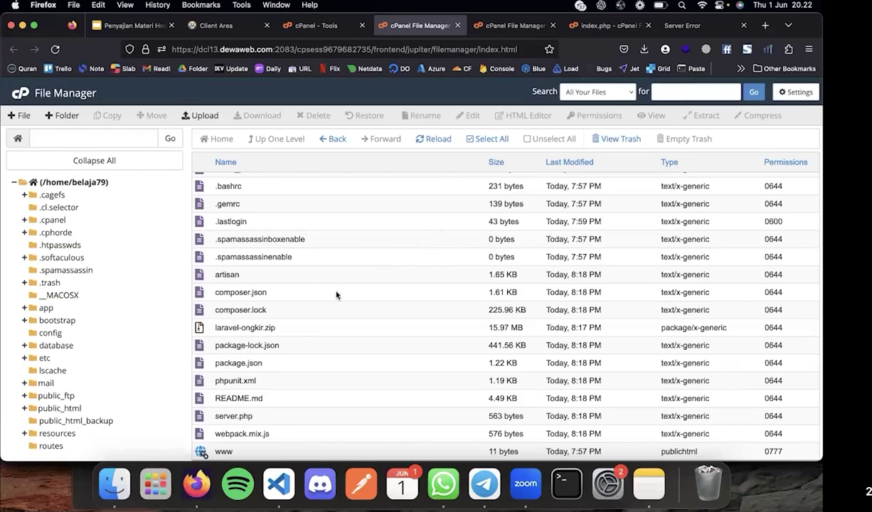
{"action": "scroll", "coordinate": [336, 295], "scroll_direction": "up", "scroll_amount": 10}
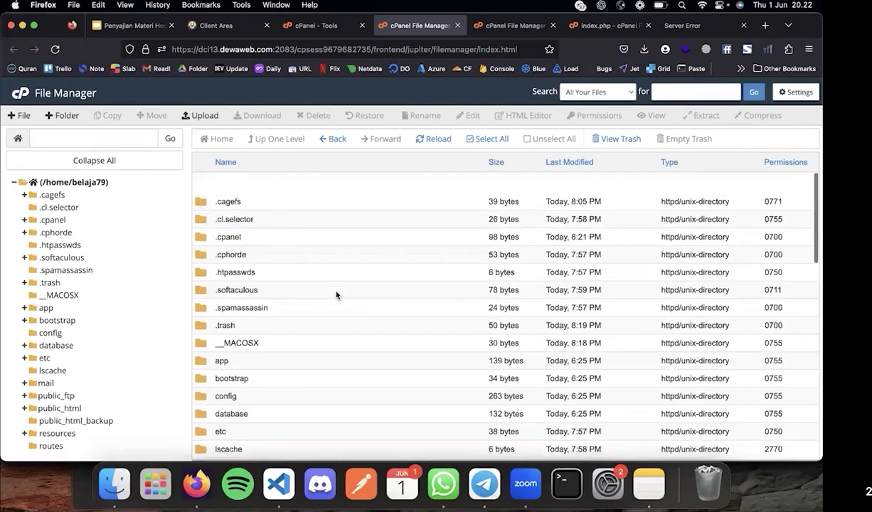
{"action": "scroll", "coordinate": [336, 295], "scroll_direction": "down", "scroll_amount": 10}
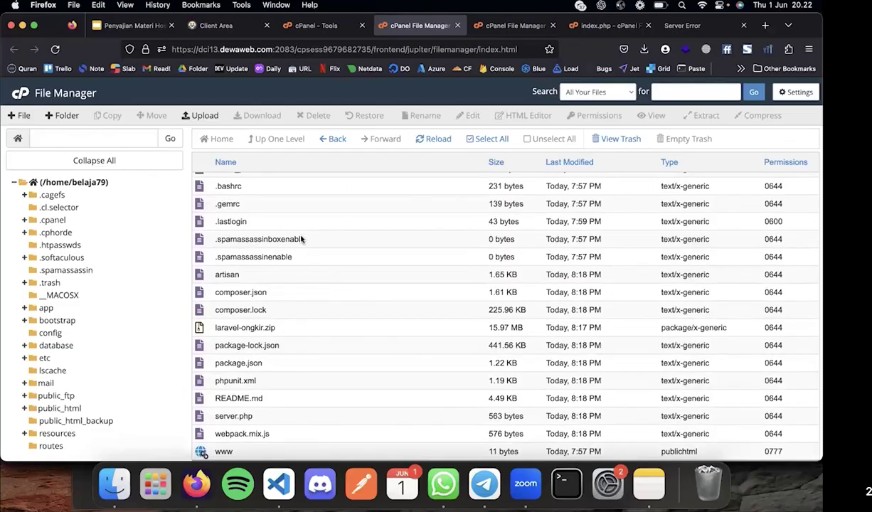
{"action": "scroll", "coordinate": [301, 198], "scroll_direction": "up", "scroll_amount": 5}
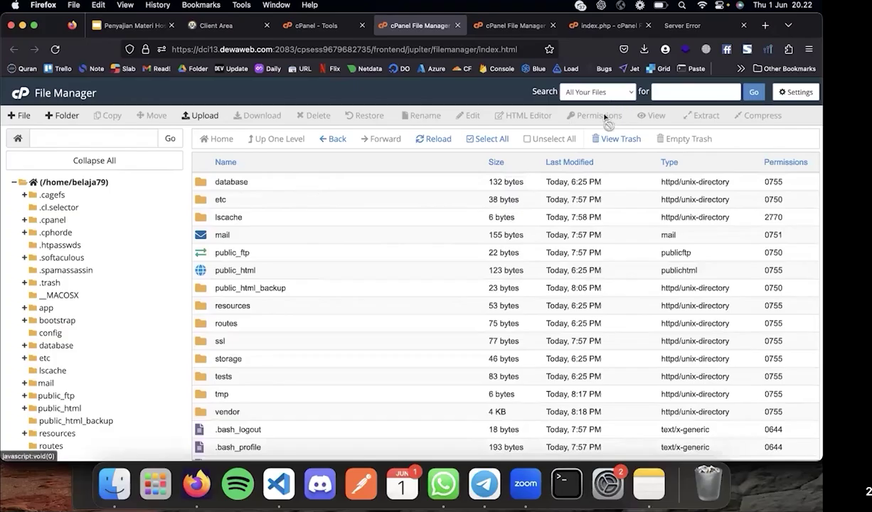
{"action": "left_click", "coordinate": [20, 116]}
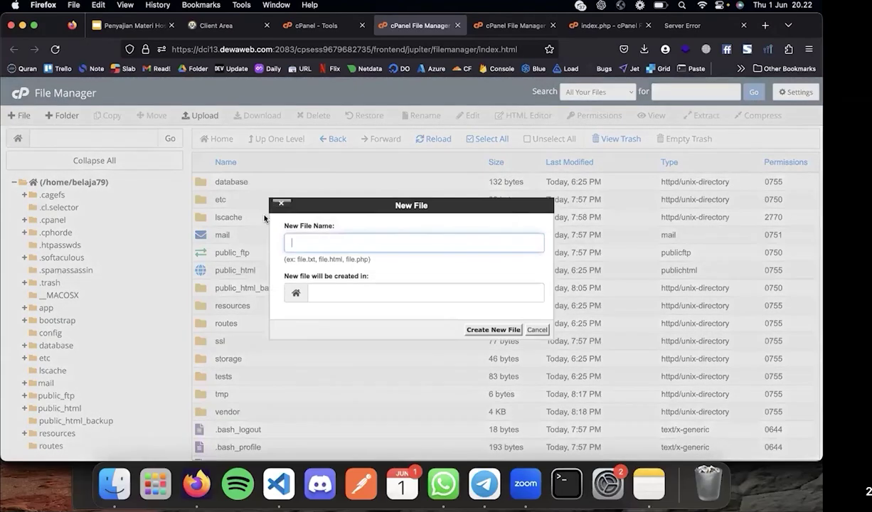
{"action": "type", "text": ".env"}
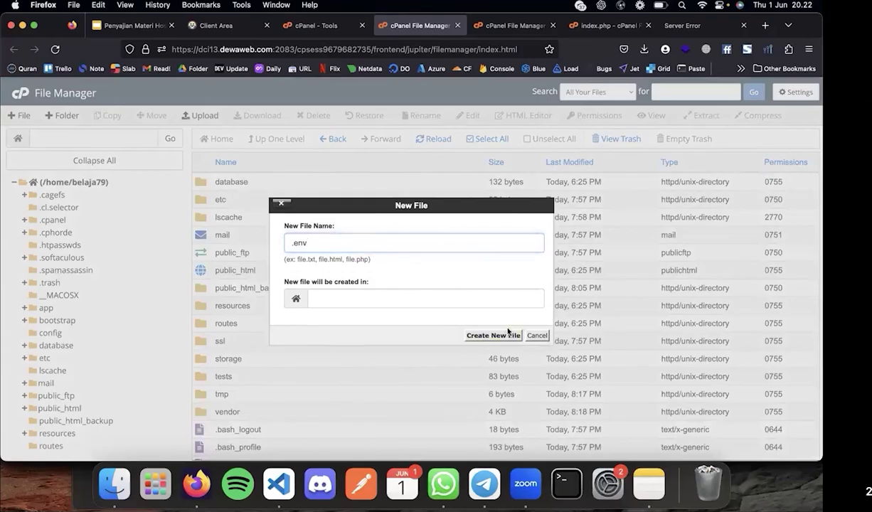
{"action": "left_click", "coordinate": [493, 330]}
- Open the .env file in the cPanel editor, passing the encoding check
{"action": "scroll", "coordinate": [320, 269], "scroll_direction": "down", "scroll_amount": 10}
{"action": "scroll", "coordinate": [321, 267], "scroll_direction": "up", "scroll_amount": 2}
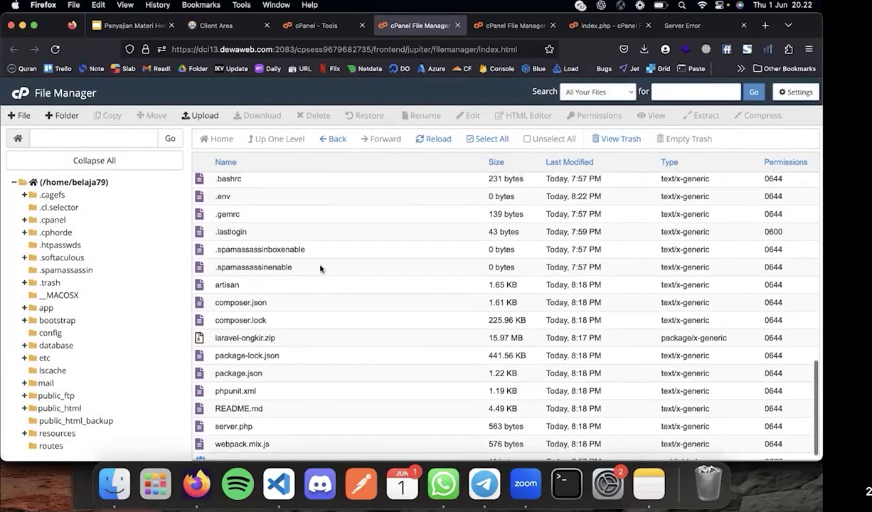
{"action": "left_click", "coordinate": [198, 219]}
{"action": "right_click", "coordinate": [202, 223]}
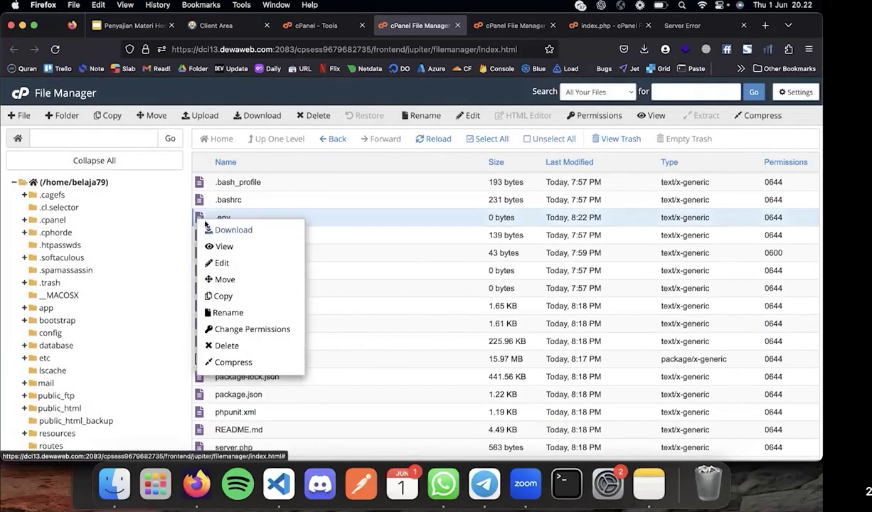
{"action": "left_click", "coordinate": [213, 263]}
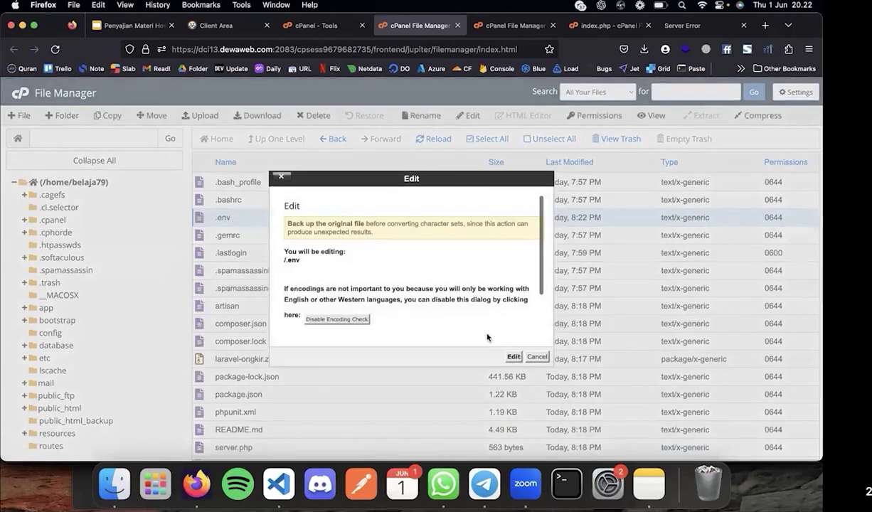
{"action": "left_click", "coordinate": [514, 353]}
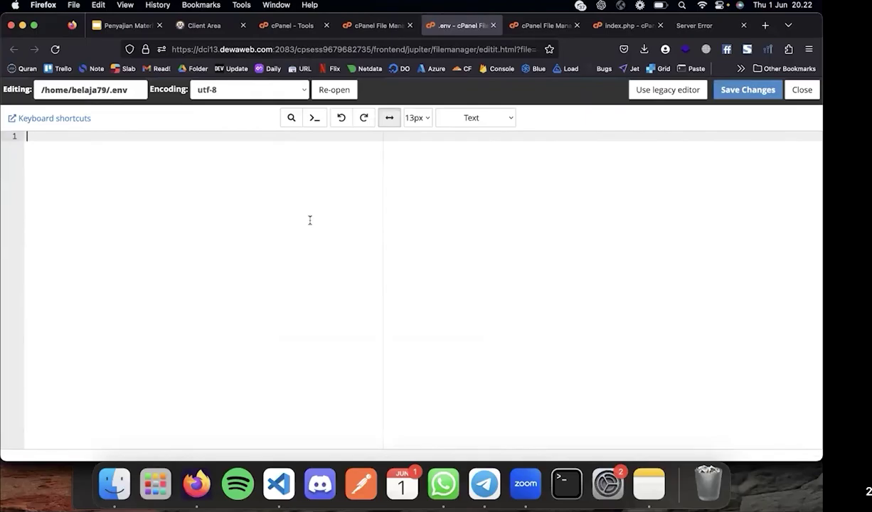
- Paste the .env.example settings, paste the application key after APP_KEY=, and save
{"action": "left_click", "coordinate": [225, 281]}
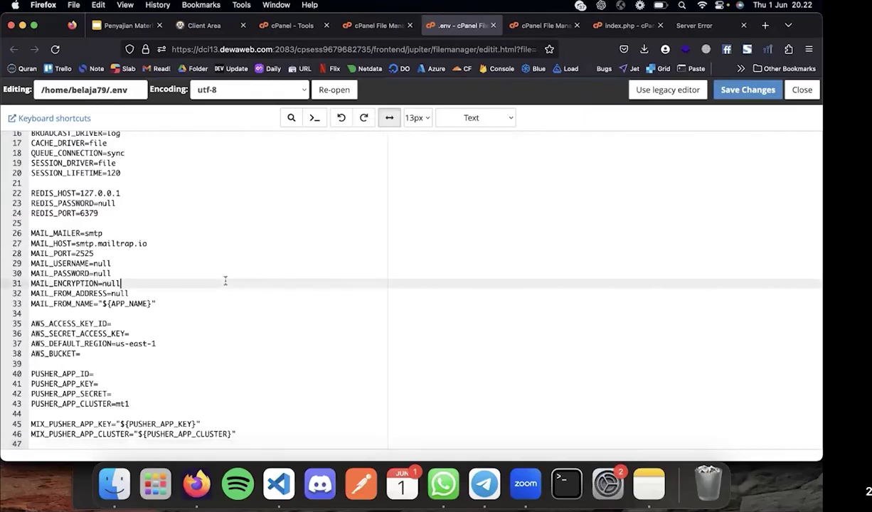
{"action": "scroll", "coordinate": [225, 281], "scroll_direction": "up", "scroll_amount": 3}
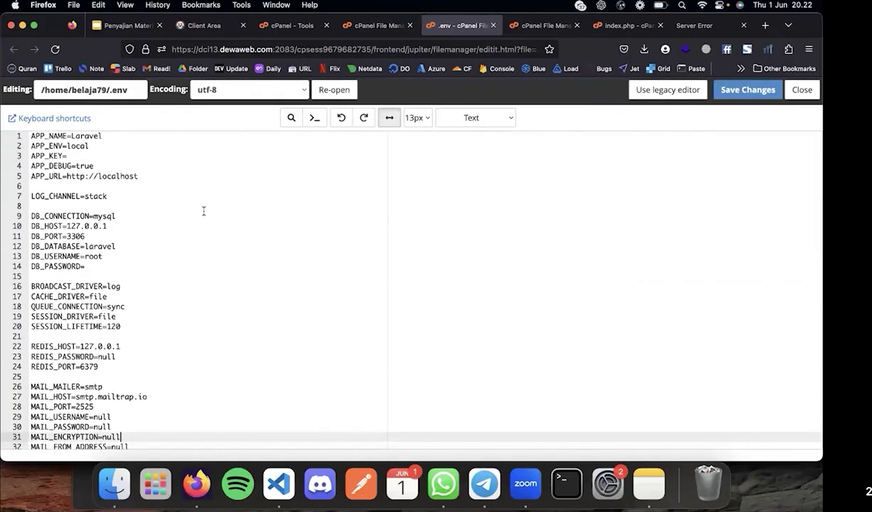
{"action": "left_click", "coordinate": [147, 156]}
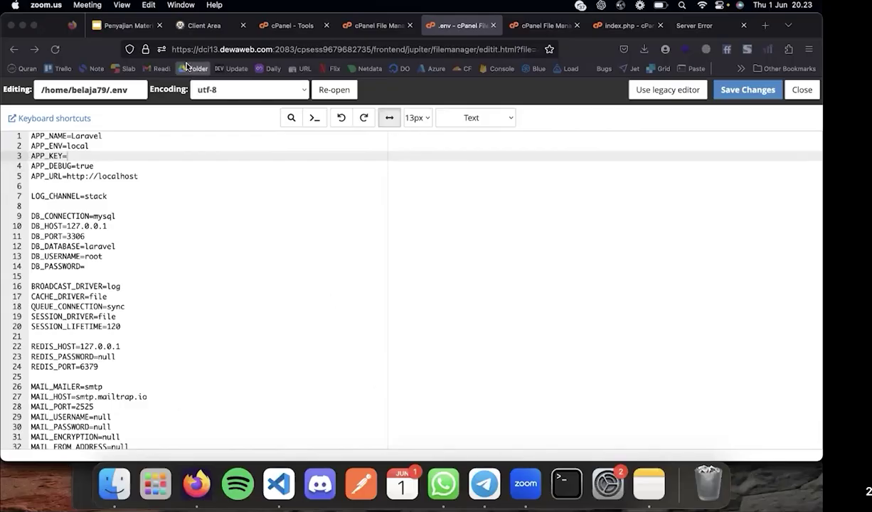
{"action": "left_click", "coordinate": [208, 229]}
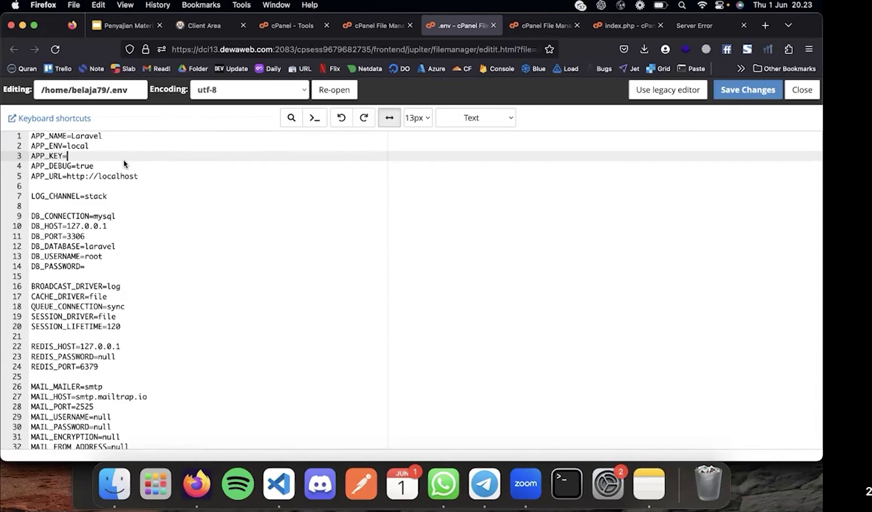
{"action": "left_click_drag", "start_coordinate": [71, 155], "coordinate": [14, 160]}
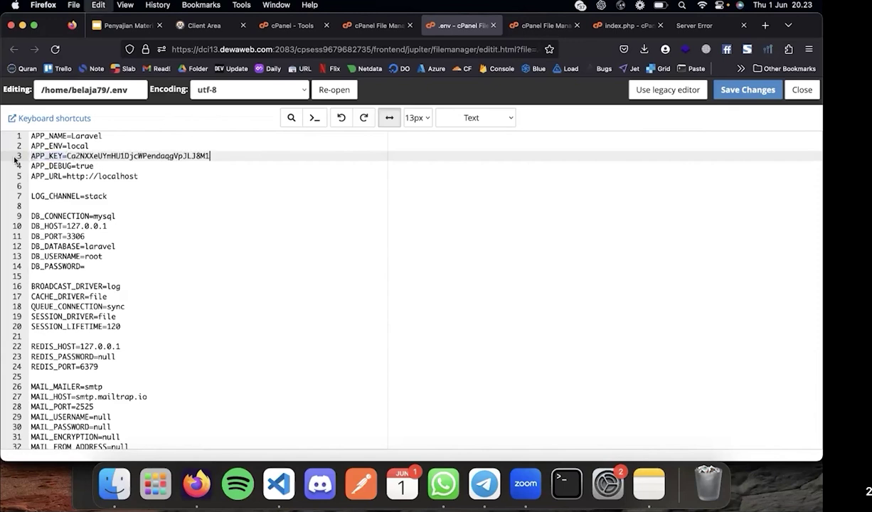
{"action": "left_click", "coordinate": [747, 89]}
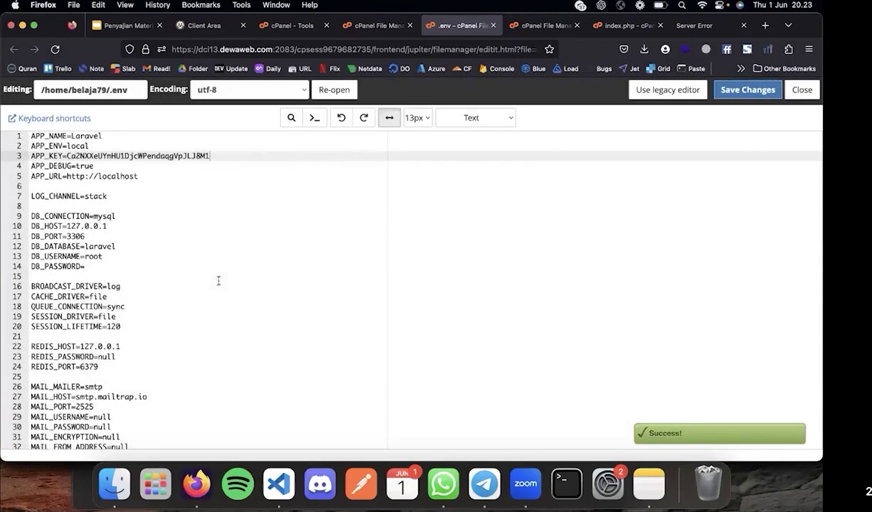
- Check the APP_KEY line and the localhost APP_URL, then view the Server Error tab
{"action": "left_click_drag", "start_coordinate": [211, 155], "coordinate": [28, 156]}
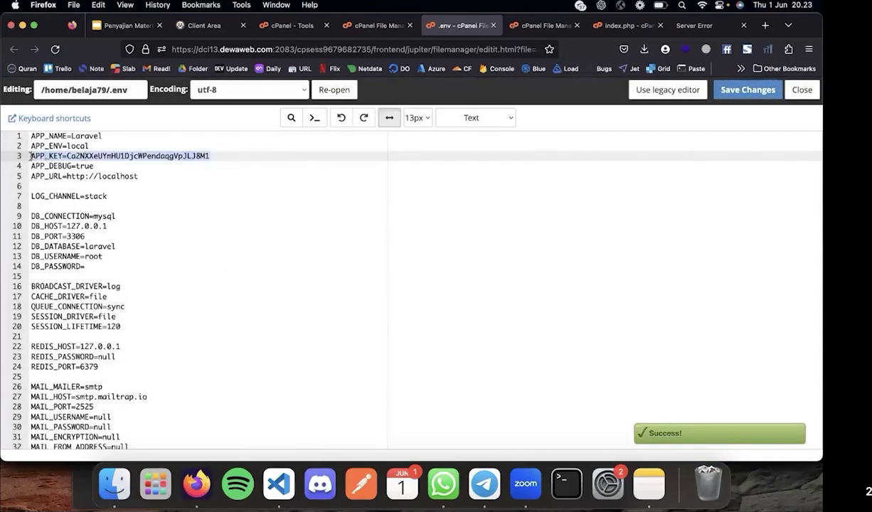
{"action": "left_click", "coordinate": [129, 196]}
{"action": "left_click", "coordinate": [64, 175]}
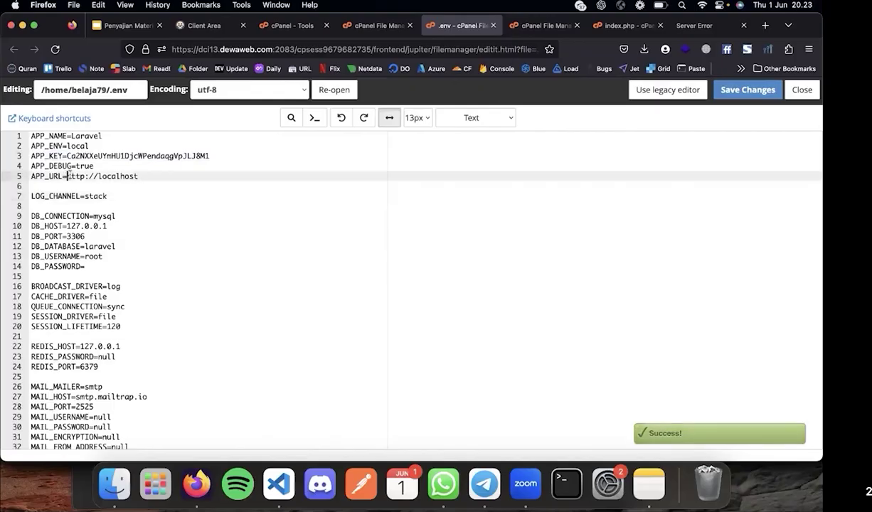
{"action": "left_click_drag", "start_coordinate": [66, 175], "coordinate": [191, 175]}
{"action": "left_click", "coordinate": [677, 25]}
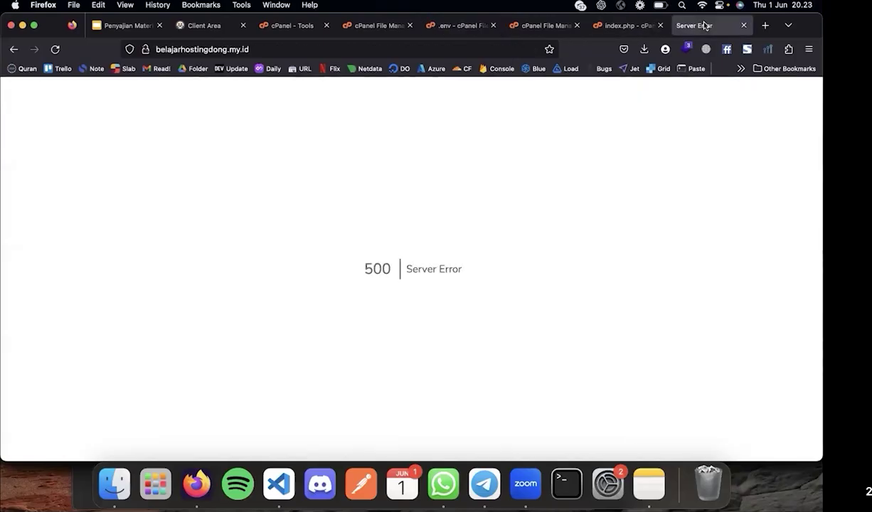
- Move from the Server Error tab back to the '.env - cPanel File Manager' editor
{"action": "left_click", "coordinate": [287, 50]}
{"action": "key", "text": "super+c"}
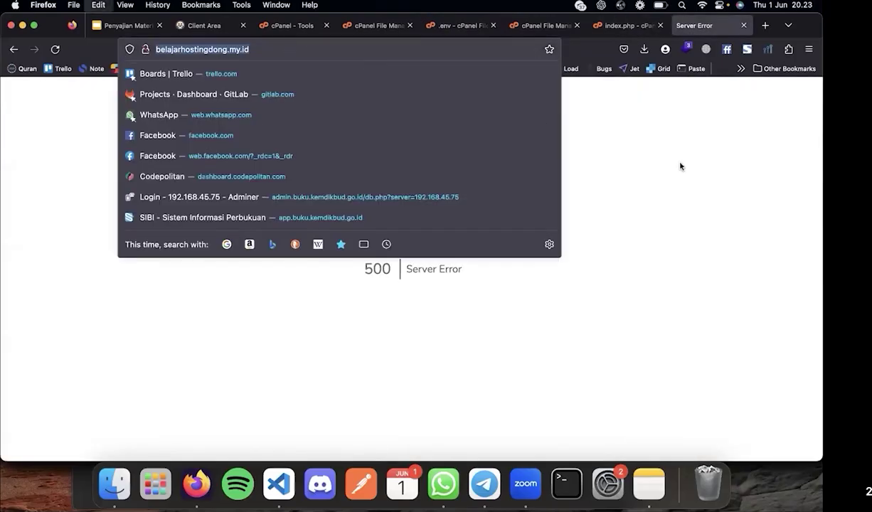
{"action": "left_click", "coordinate": [690, 174]}
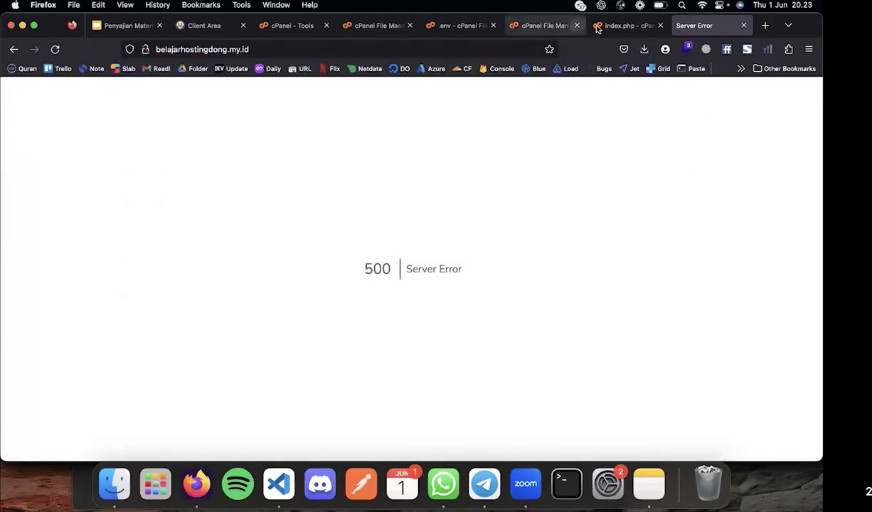
{"action": "left_click", "coordinate": [623, 26]}
{"action": "left_click", "coordinate": [555, 28]}
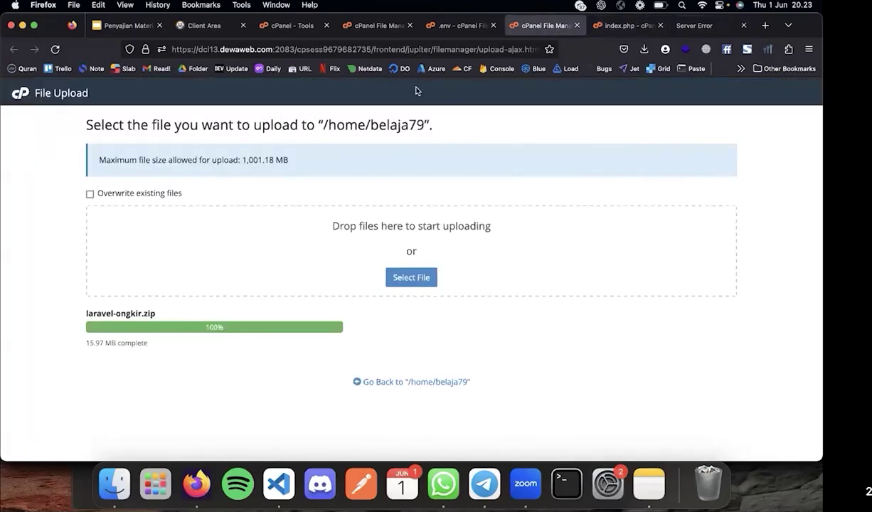
{"action": "left_click", "coordinate": [430, 26]}
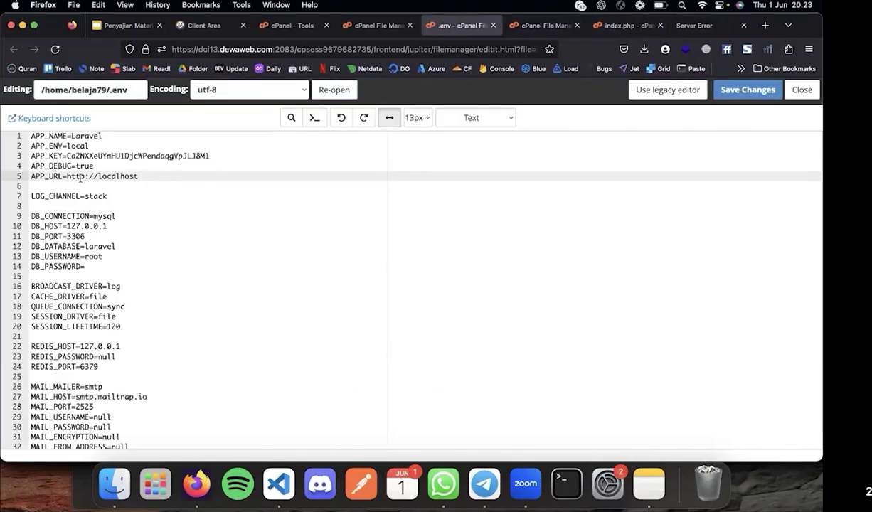
{"action": "left_click_drag", "start_coordinate": [68, 175], "coordinate": [175, 175]}
{"action": "key", "text": "super+v"}
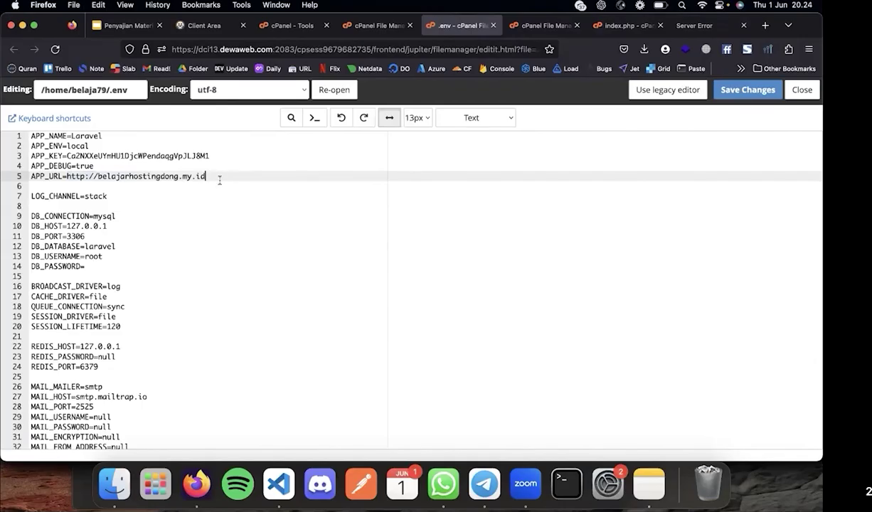
{"action": "left_click", "coordinate": [726, 90]}
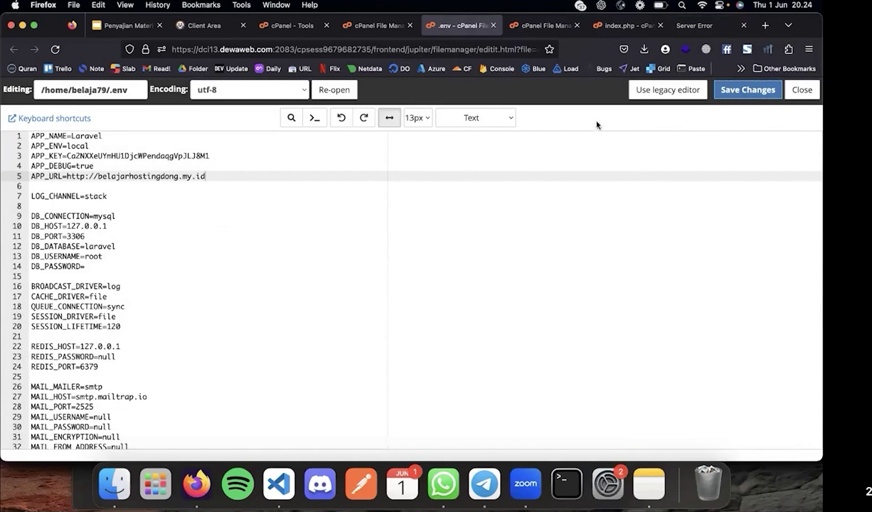
- Go back to the cPanel Tools page
{"action": "left_click", "coordinate": [424, 232]}
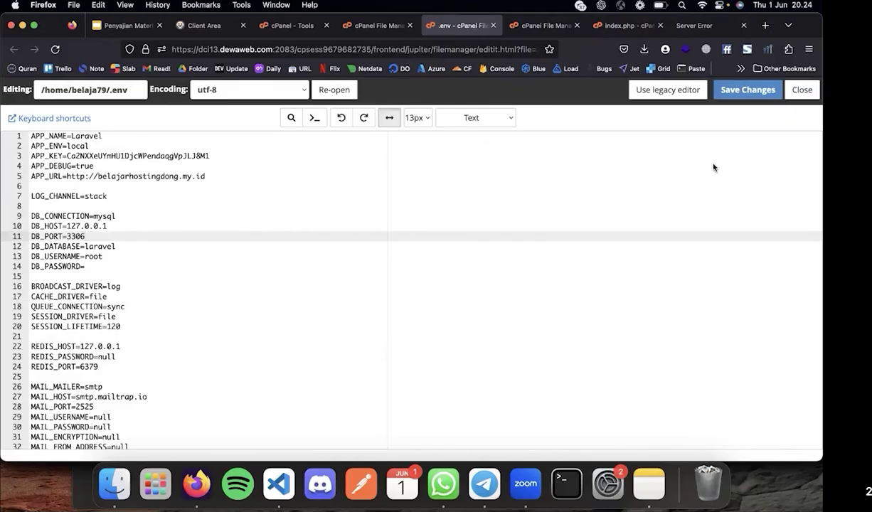
{"action": "left_click", "coordinate": [379, 25]}
{"action": "left_click", "coordinate": [292, 25]}
{"action": "scroll", "coordinate": [288, 226], "scroll_direction": "up", "scroll_amount": 4}
- Scroll to the Databases section and launch the MySQL Database Wizard
{"action": "scroll", "coordinate": [291, 235], "scroll_direction": "up", "scroll_amount": 5}
{"action": "scroll", "coordinate": [290, 234], "scroll_direction": "down", "scroll_amount": 10}
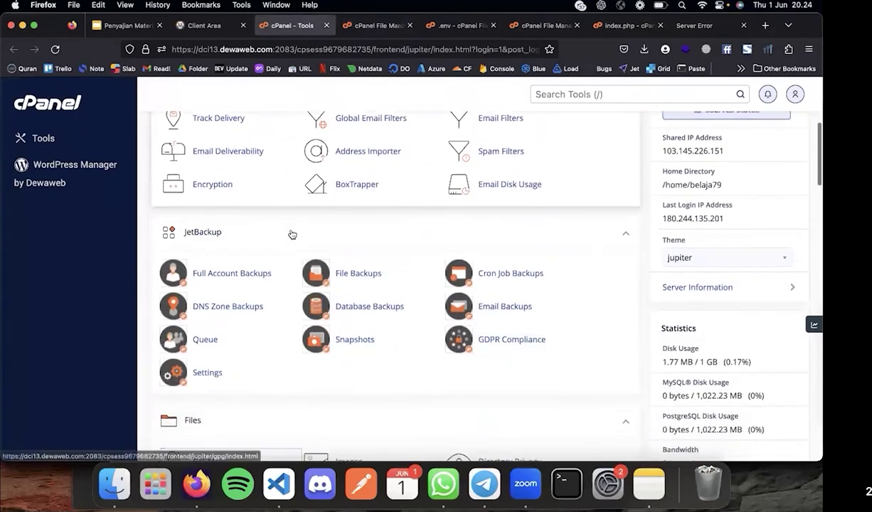
{"action": "scroll", "coordinate": [291, 233], "scroll_direction": "down", "scroll_amount": 5}
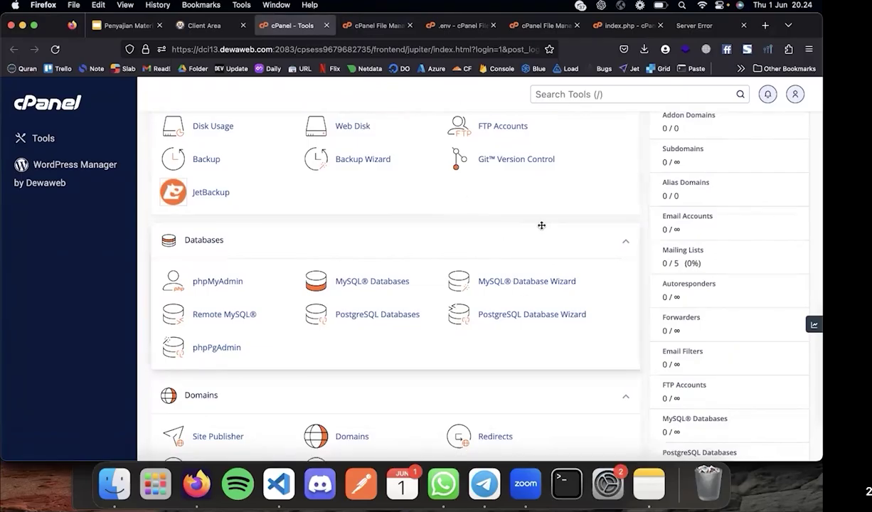
{"action": "left_click", "coordinate": [507, 280]}
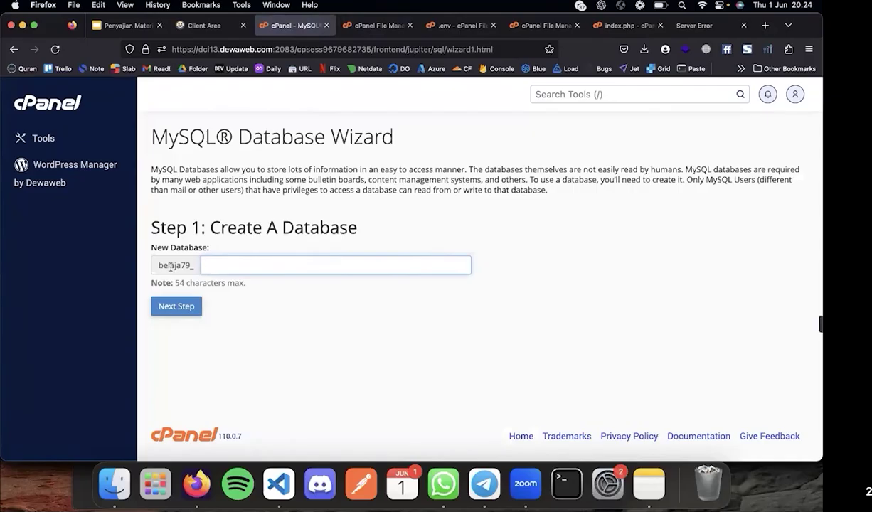
- Name the new database laravelongkir after the belaja79_ prefix and continue to Step 2
{"action": "left_click_drag", "start_coordinate": [154, 265], "coordinate": [192, 265]}
{"action": "left_click", "coordinate": [278, 201]}
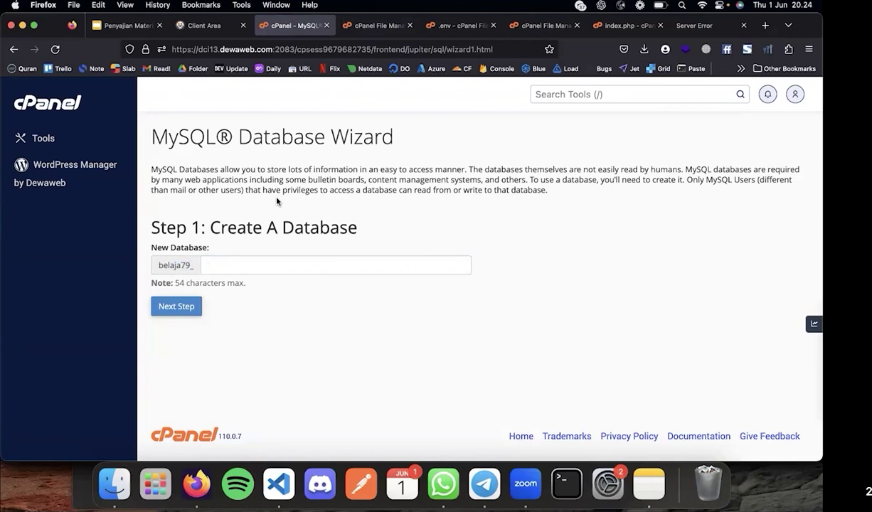
{"action": "left_click_drag", "start_coordinate": [153, 258], "coordinate": [209, 247]}
{"action": "left_click", "coordinate": [260, 226]}
{"action": "left_click_drag", "start_coordinate": [157, 268], "coordinate": [211, 248]}
{"action": "left_click", "coordinate": [213, 248]}
{"action": "left_click", "coordinate": [232, 265]}
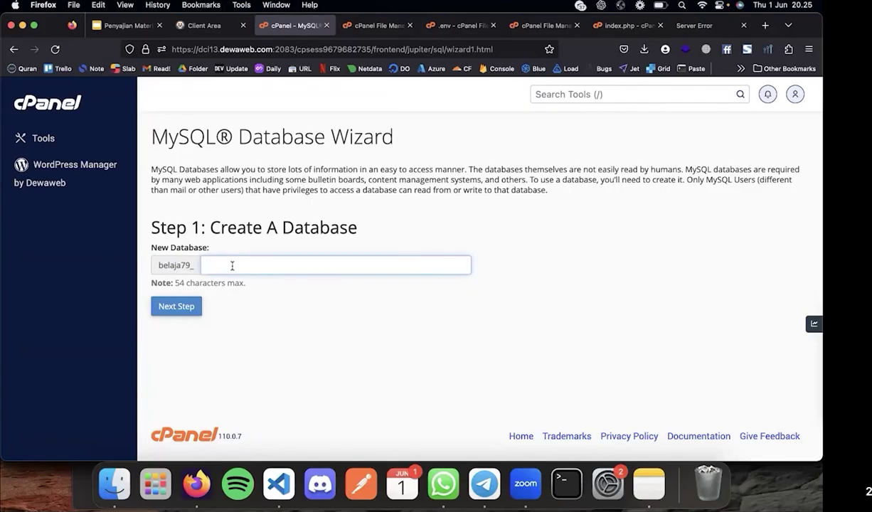
{"action": "type", "text": "laravelongkir"}
{"action": "left_click", "coordinate": [193, 307]}
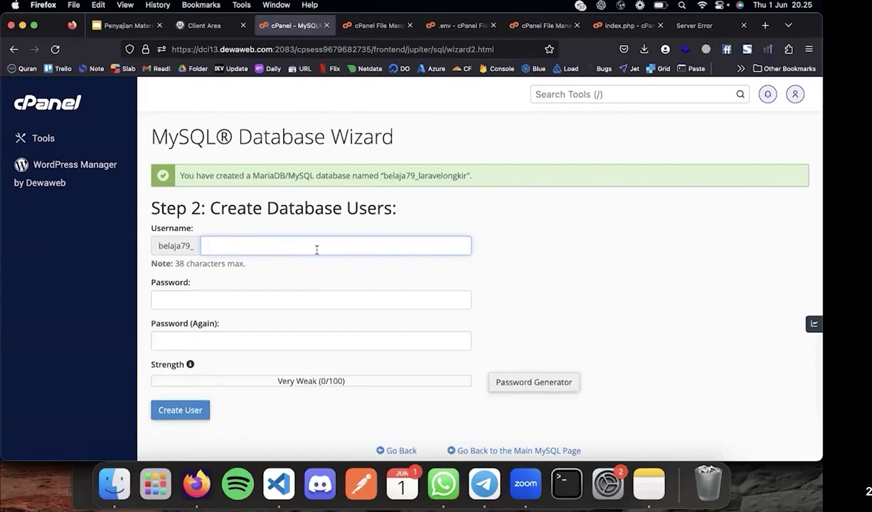
- Enter laravelongkir as the database username after the belaja79_ prefix
{"action": "left_click_drag", "start_coordinate": [168, 246], "coordinate": [233, 206]}
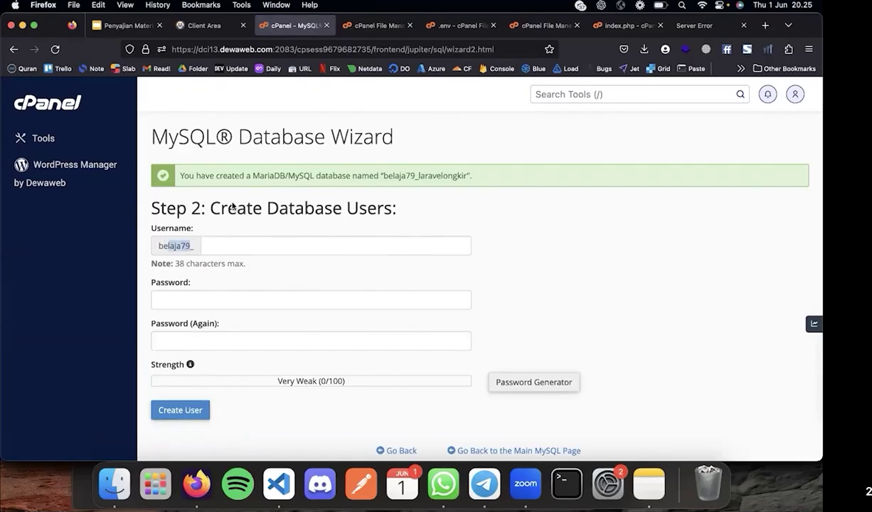
{"action": "left_click", "coordinate": [264, 244]}
{"action": "left_click_drag", "start_coordinate": [159, 247], "coordinate": [186, 246]}
{"action": "left_click", "coordinate": [208, 225]}
{"action": "left_click", "coordinate": [225, 249]}
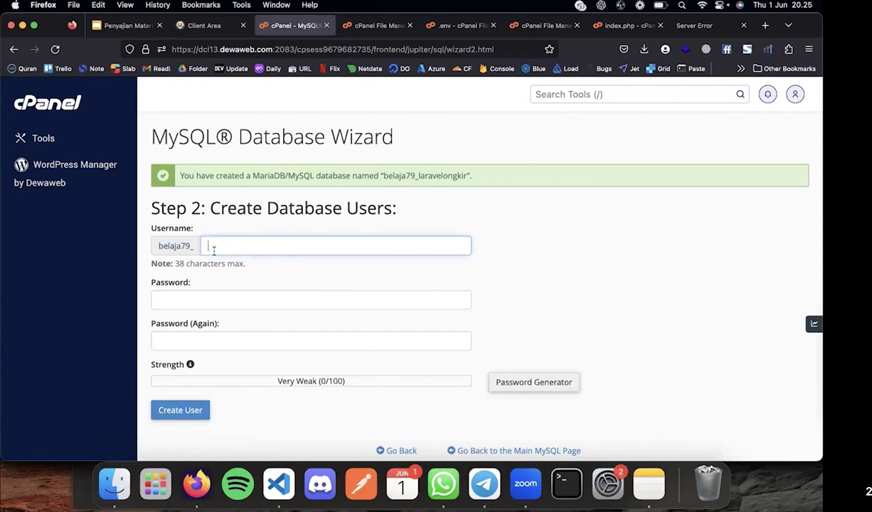
{"action": "left_click_drag", "start_coordinate": [154, 241], "coordinate": [192, 246]}
{"action": "left_click", "coordinate": [268, 211]}
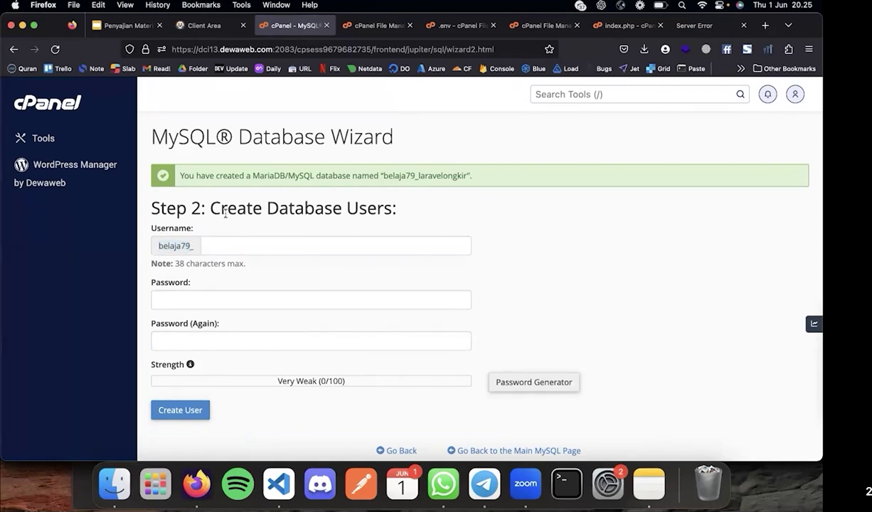
{"action": "left_click_drag", "start_coordinate": [216, 205], "coordinate": [420, 216]}
{"action": "left_click", "coordinate": [490, 211]}
{"action": "left_click_drag", "start_coordinate": [149, 246], "coordinate": [193, 244]}
{"action": "left_click", "coordinate": [273, 218]}
{"action": "left_click", "coordinate": [253, 245]}
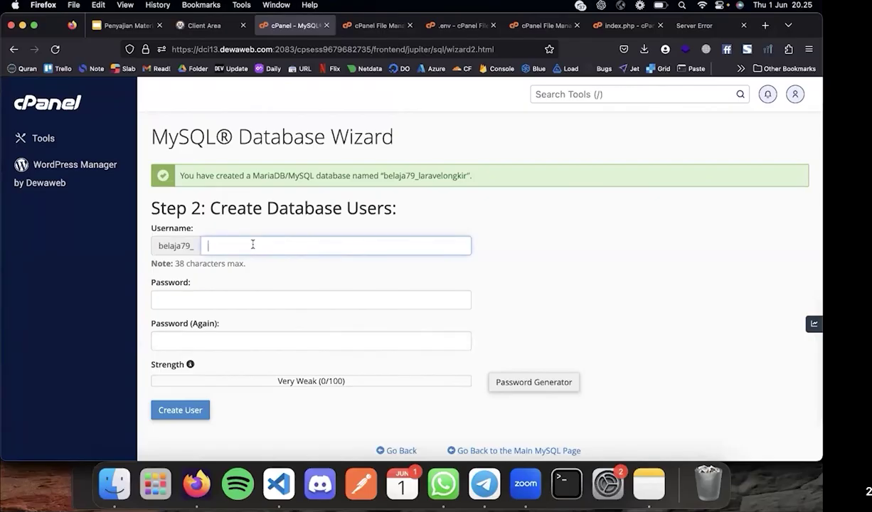
{"action": "type", "text": "laravel"}
{"action": "type", "text": "ho"}
{"action": "type", "text": "ongkir"}
- Enter and confirm the user's password, then create the user
{"action": "left_click", "coordinate": [243, 291]}
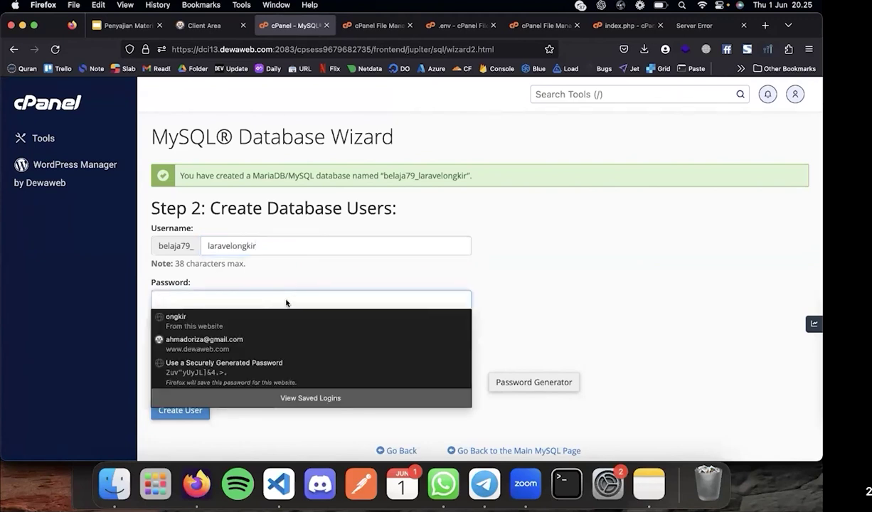
{"action": "left_click", "coordinate": [403, 278]}
{"action": "left_click", "coordinate": [347, 297]}
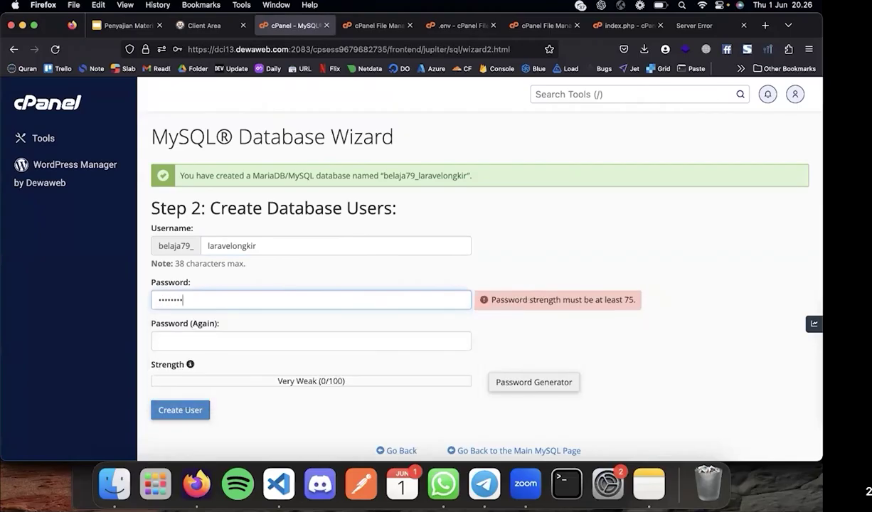
{"action": "left_click", "coordinate": [224, 324]}
{"action": "type", "text": "passw"}
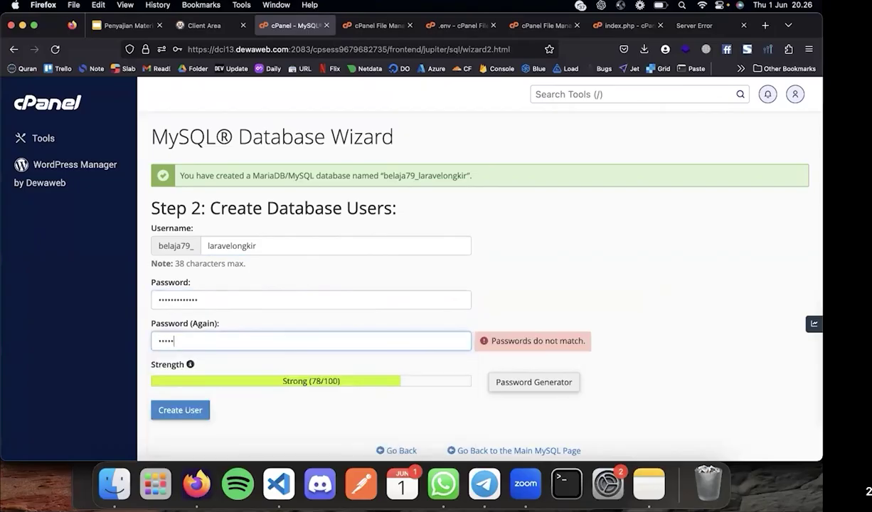
{"action": "key", "text": "super+a"}
{"action": "key", "text": "BackSpace"}
{"action": "scroll", "coordinate": [298, 301], "scroll_direction": "down", "scroll_amount": 1}
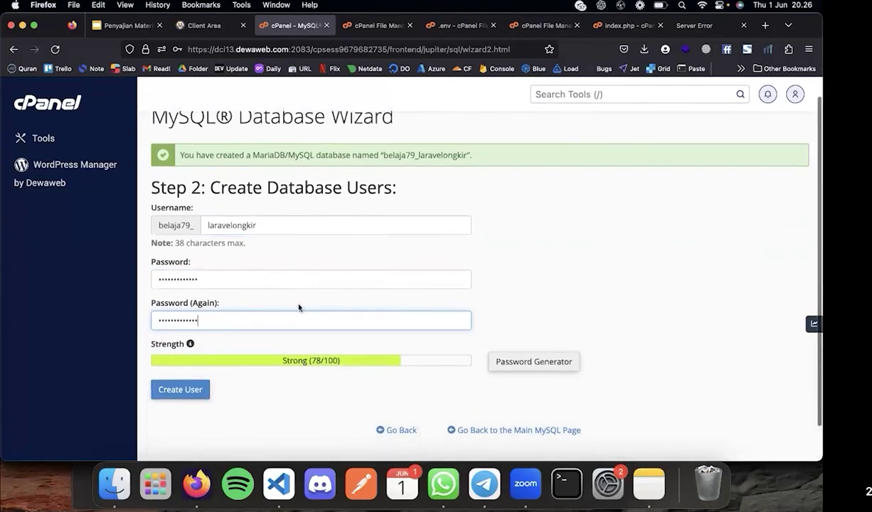
{"action": "scroll", "coordinate": [246, 284], "scroll_direction": "down", "scroll_amount": 1}
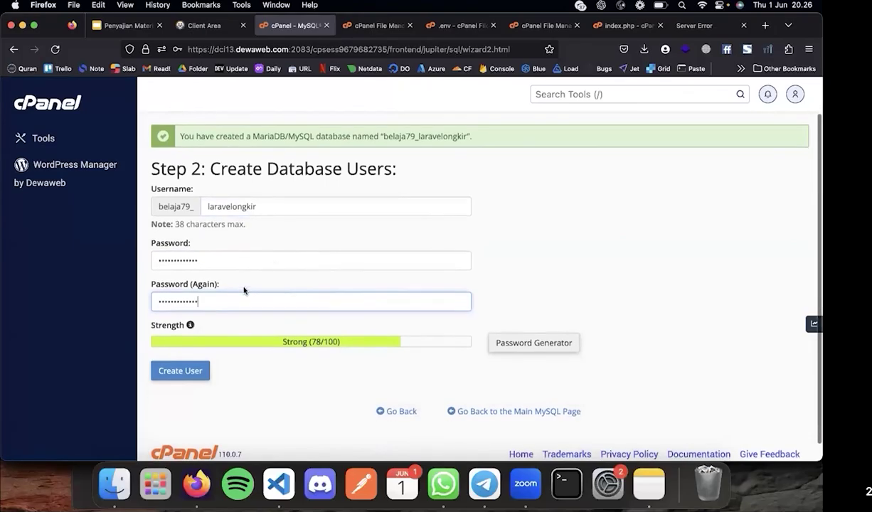
{"action": "left_click", "coordinate": [193, 370]}
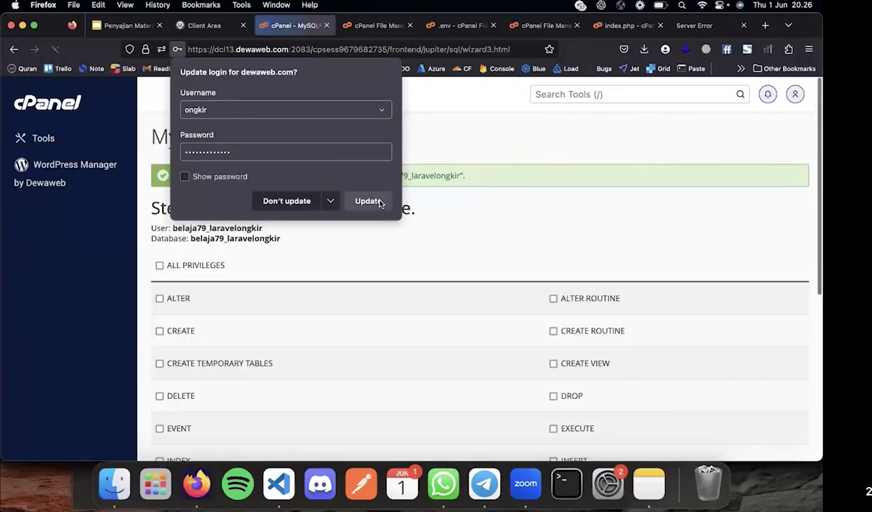
{"action": "left_click", "coordinate": [369, 200]}
{"action": "scroll", "coordinate": [458, 204], "scroll_direction": "down", "scroll_amount": 8}
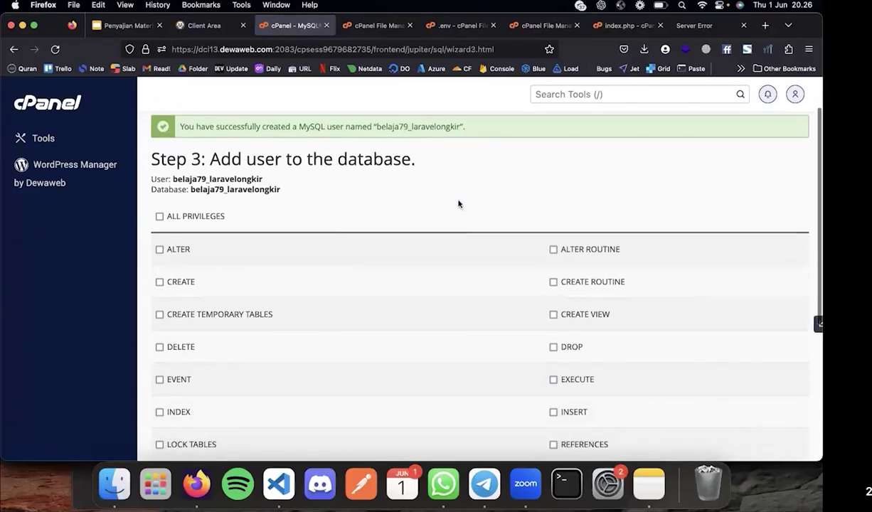
{"action": "scroll", "coordinate": [458, 208], "scroll_direction": "up", "scroll_amount": 4}
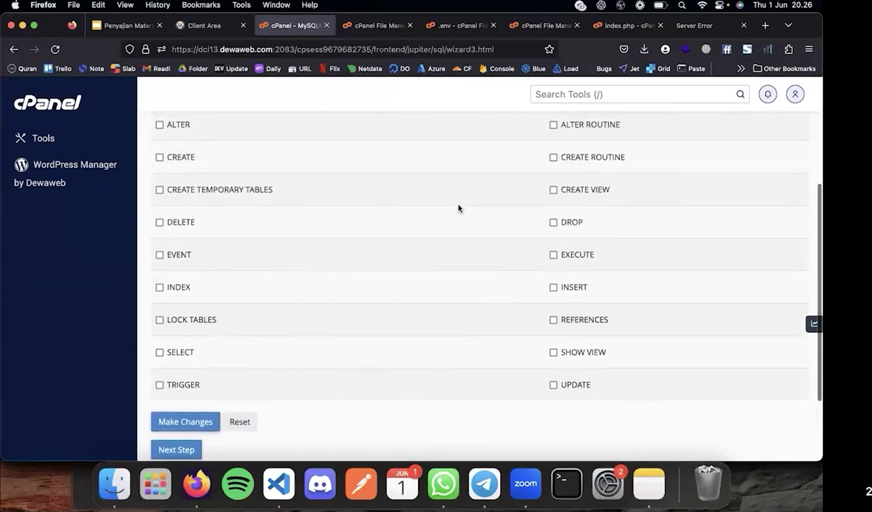
{"action": "scroll", "coordinate": [458, 209], "scroll_direction": "down", "scroll_amount": 1}
{"action": "scroll", "coordinate": [458, 208], "scroll_direction": "up", "scroll_amount": 1}
{"action": "scroll", "coordinate": [458, 209], "scroll_direction": "down", "scroll_amount": 1}
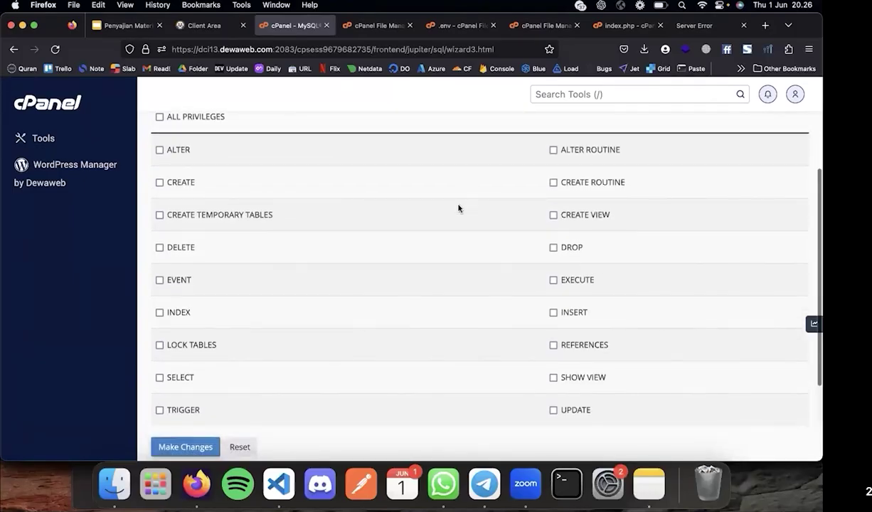
{"action": "scroll", "coordinate": [458, 208], "scroll_direction": "up", "scroll_amount": 1}
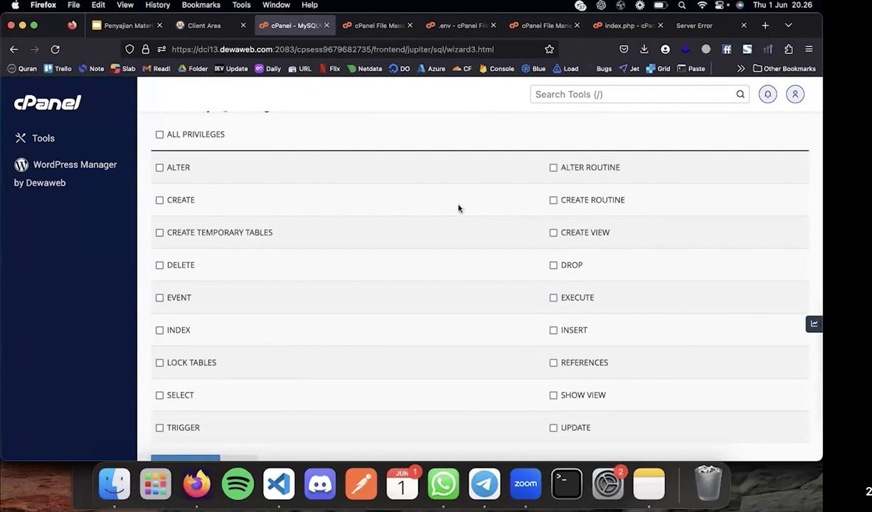
{"action": "scroll", "coordinate": [458, 209], "scroll_direction": "up", "scroll_amount": 1}
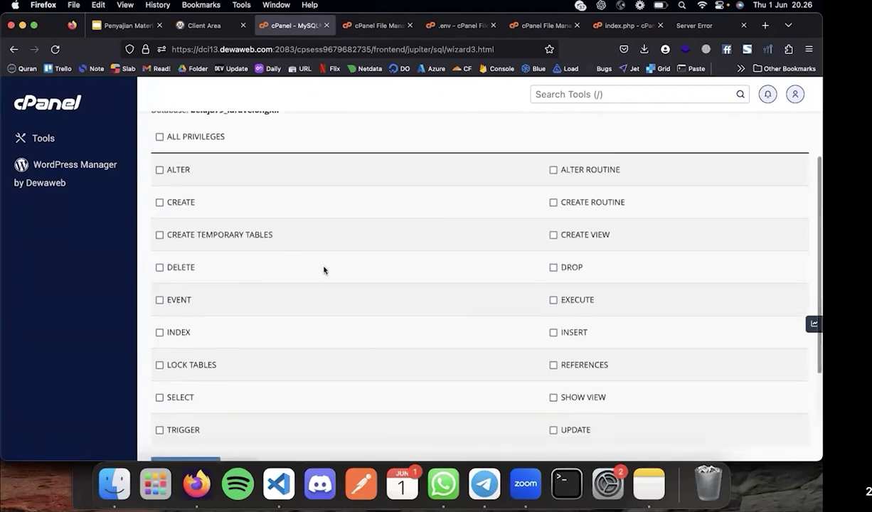
{"action": "scroll", "coordinate": [324, 269], "scroll_direction": "down", "scroll_amount": 2}
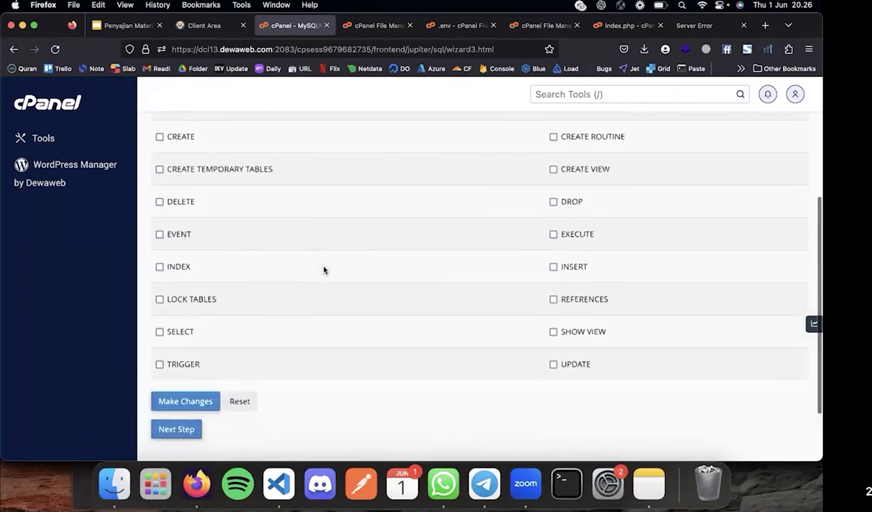
{"action": "scroll", "coordinate": [324, 269], "scroll_direction": "up", "scroll_amount": 5}
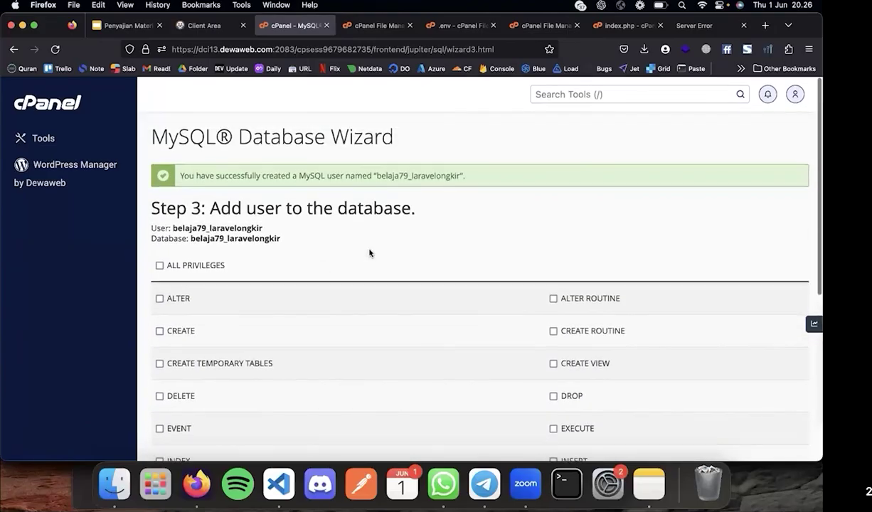
{"action": "scroll", "coordinate": [370, 252], "scroll_direction": "down", "scroll_amount": 1}
{"action": "left_click", "coordinate": [160, 224]}
{"action": "scroll", "coordinate": [319, 210], "scroll_direction": "down", "scroll_amount": 5}
{"action": "scroll", "coordinate": [320, 210], "scroll_direction": "down", "scroll_amount": 1}
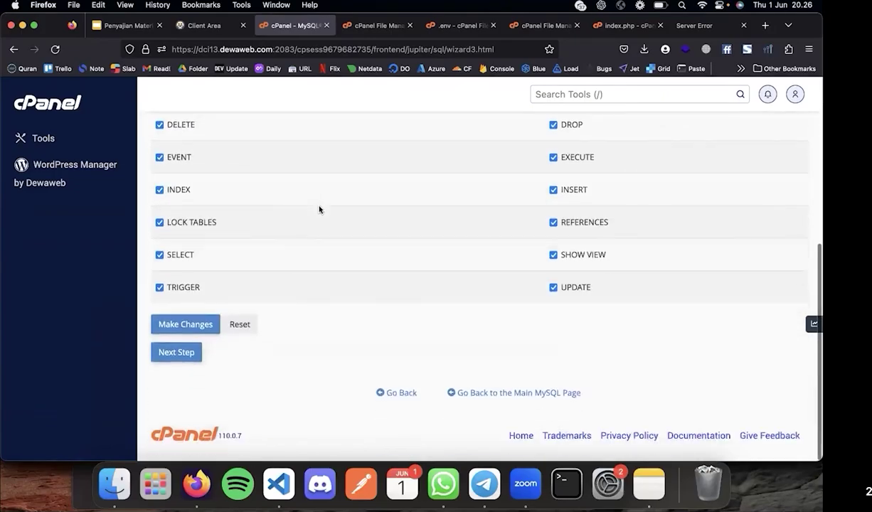
{"action": "left_click", "coordinate": [191, 326]}
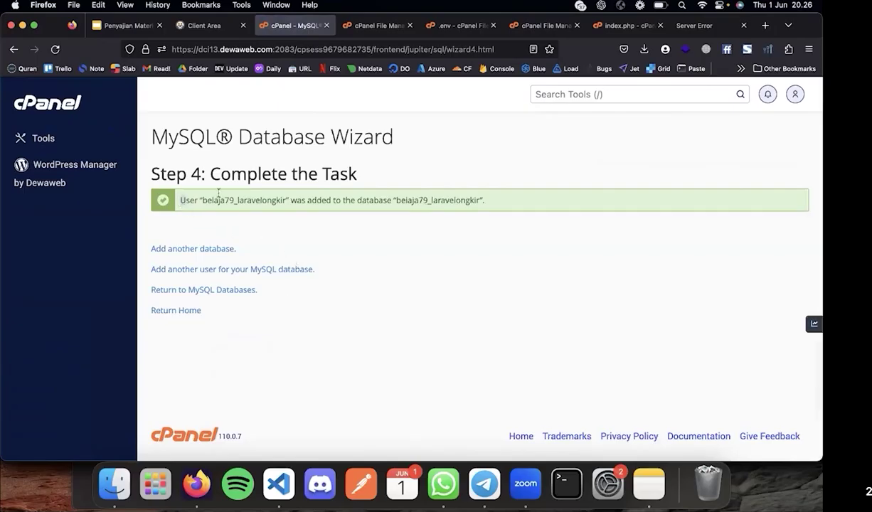
{"action": "triple_click", "coordinate": [564, 192]}
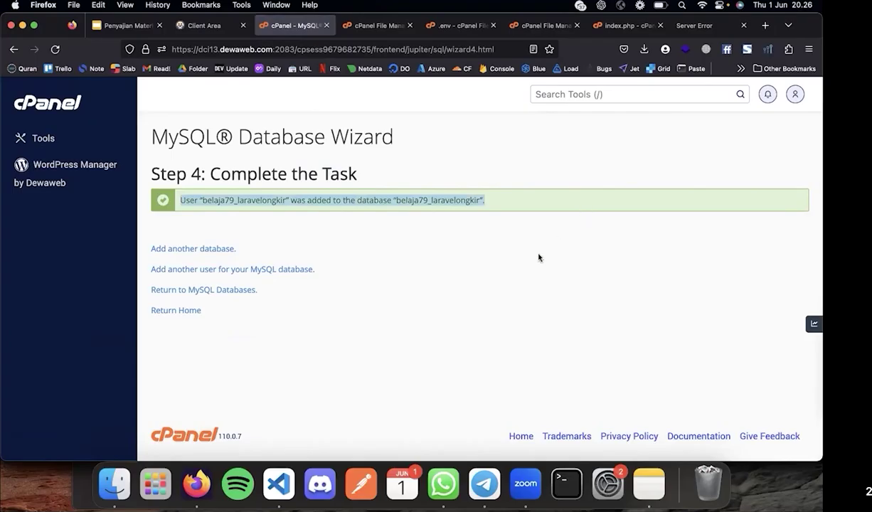
{"action": "left_click", "coordinate": [422, 270]}
{"action": "left_click_drag", "start_coordinate": [294, 201], "coordinate": [498, 208]}
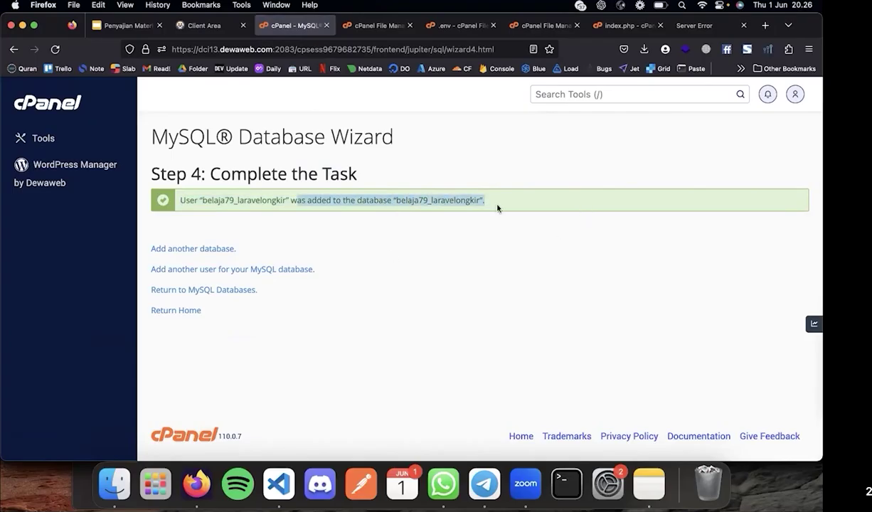
{"action": "left_click", "coordinate": [470, 262]}
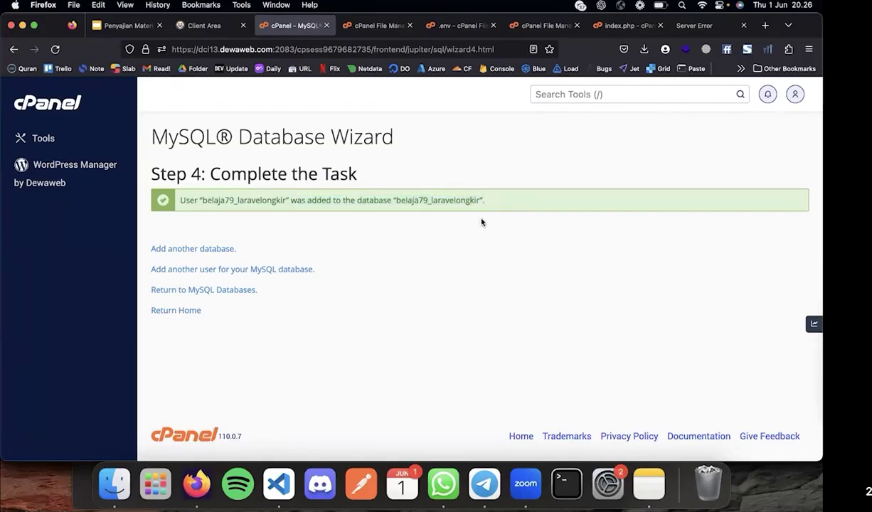
{"action": "triple_click", "coordinate": [423, 198]}
{"action": "left_click", "coordinate": [412, 250]}
{"action": "double_click", "coordinate": [388, 200]}
{"action": "left_click", "coordinate": [414, 224]}
- In MySQL Databases, select user and database belaja79_laravelongkir under Add User To Database
{"action": "left_click", "coordinate": [221, 290]}
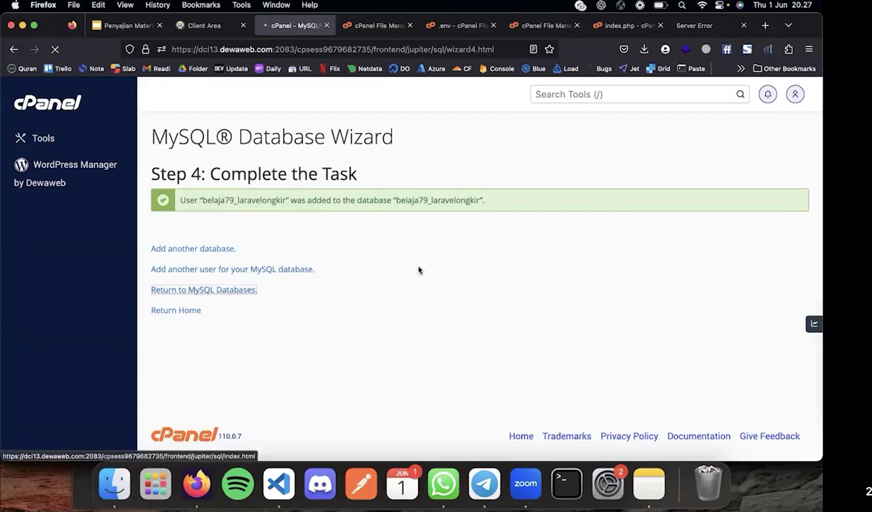
{"action": "scroll", "coordinate": [372, 267], "scroll_direction": "down", "scroll_amount": 10}
{"action": "scroll", "coordinate": [372, 267], "scroll_direction": "down", "scroll_amount": 5}
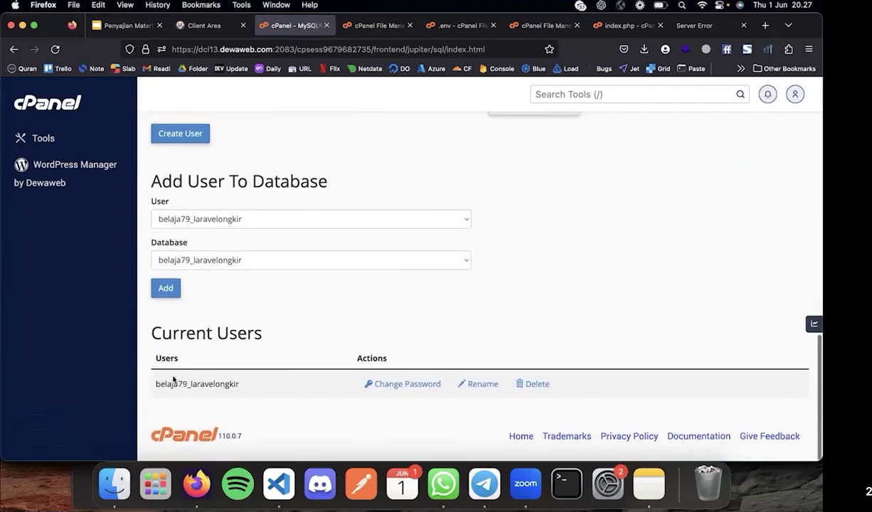
{"action": "scroll", "coordinate": [288, 365], "scroll_direction": "up", "scroll_amount": 2}
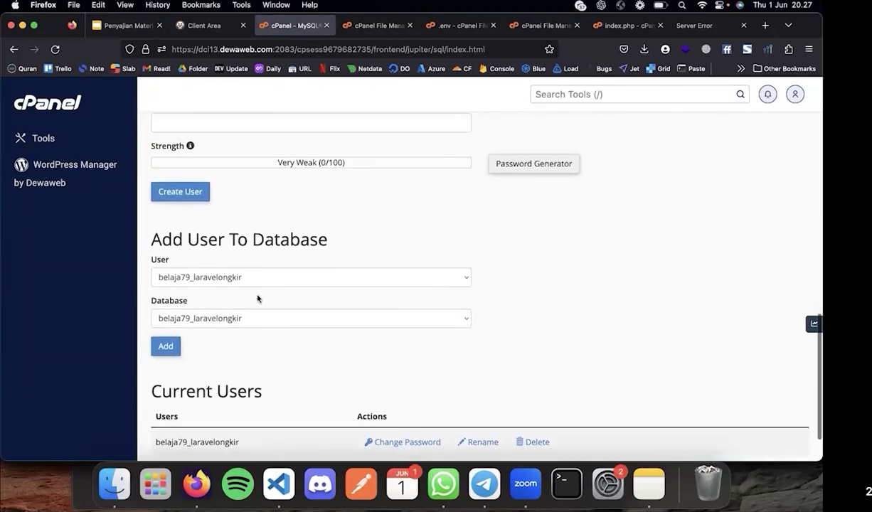
{"action": "scroll", "coordinate": [258, 298], "scroll_direction": "down", "scroll_amount": 1}
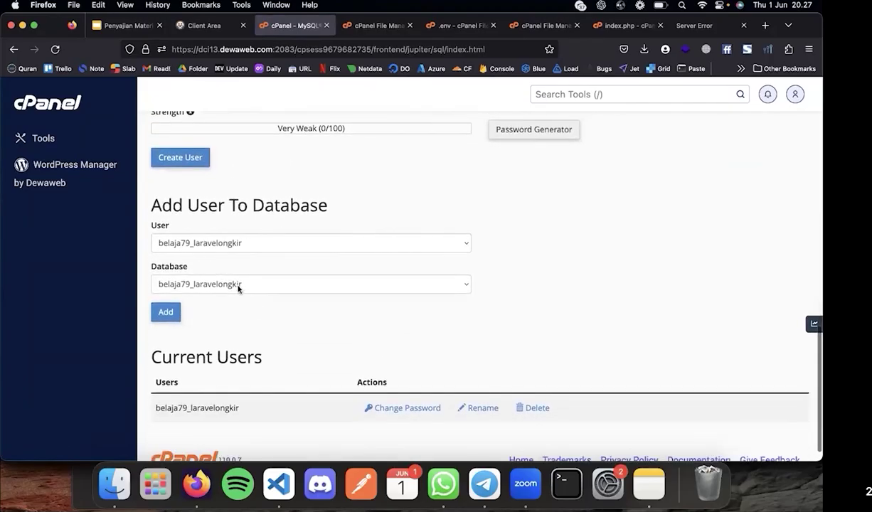
{"action": "left_click", "coordinate": [260, 244]}
{"action": "left_click", "coordinate": [266, 243]}
{"action": "left_click", "coordinate": [253, 283]}
{"action": "left_click", "coordinate": [253, 280]}
- Add the user to the database with ALL PRIVILEGES and save the changes
{"action": "scroll", "coordinate": [391, 204], "scroll_direction": "up", "scroll_amount": 1}
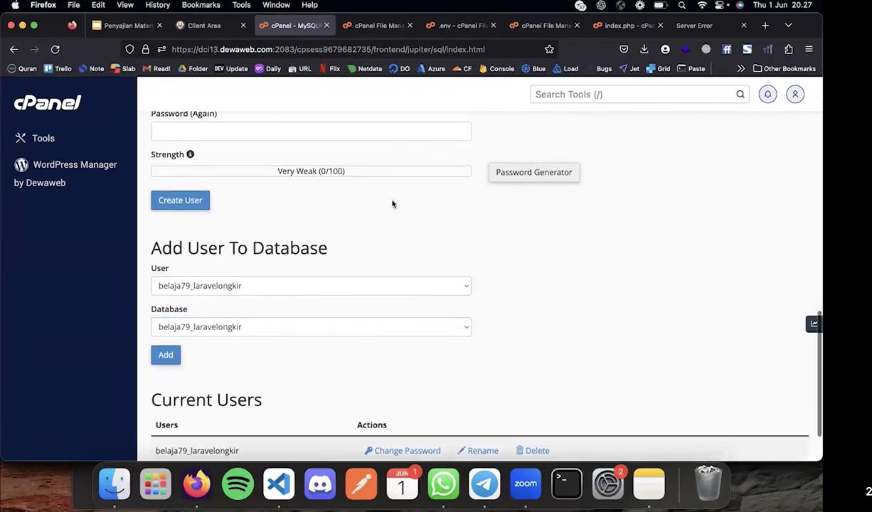
{"action": "scroll", "coordinate": [392, 204], "scroll_direction": "down", "scroll_amount": 2}
{"action": "scroll", "coordinate": [392, 204], "scroll_direction": "up", "scroll_amount": 2}
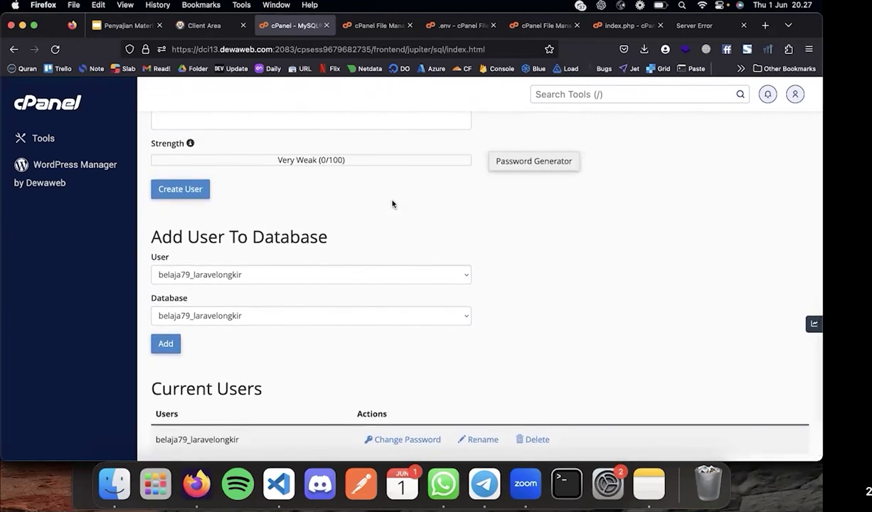
{"action": "scroll", "coordinate": [392, 204], "scroll_direction": "down", "scroll_amount": 1}
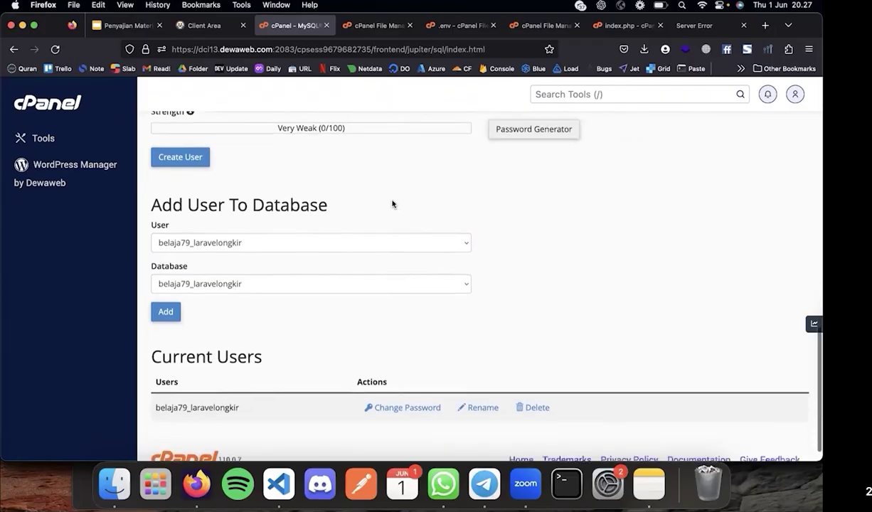
{"action": "left_click", "coordinate": [169, 304]}
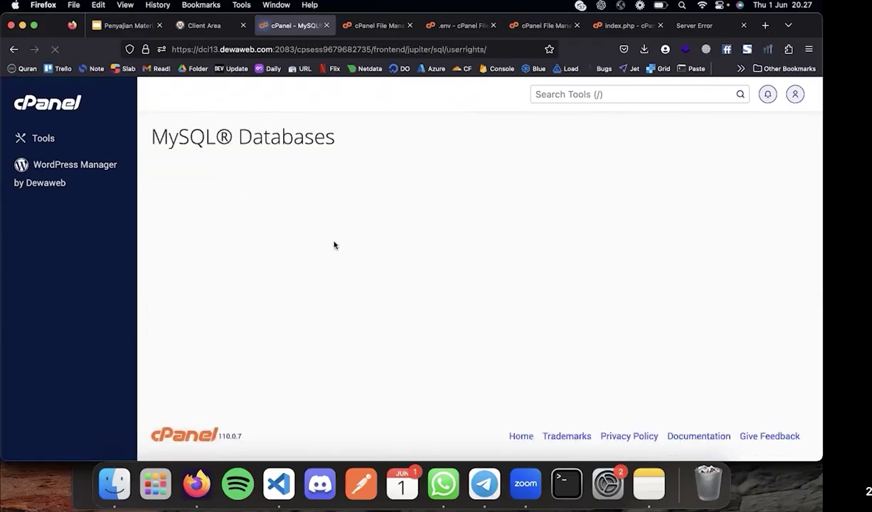
{"action": "scroll", "coordinate": [335, 243], "scroll_direction": "down", "scroll_amount": 10}
{"action": "left_click", "coordinate": [189, 360]}
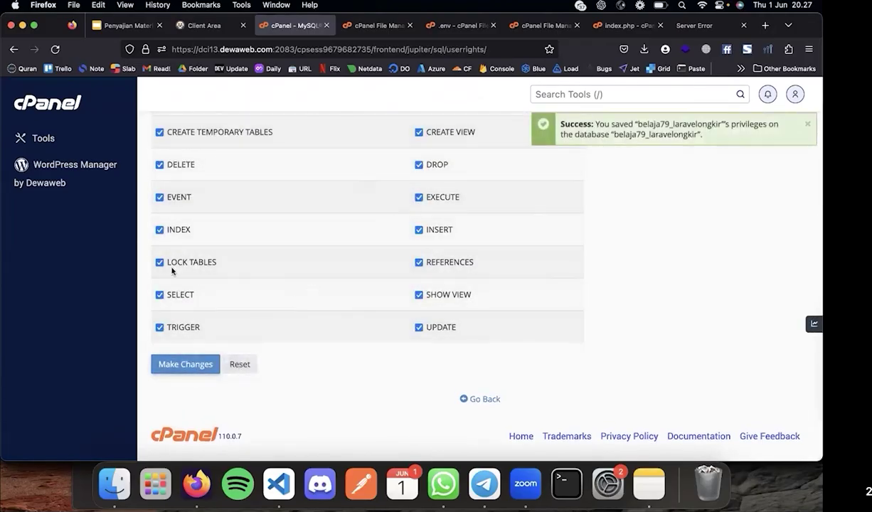
{"action": "scroll", "coordinate": [262, 253], "scroll_direction": "up", "scroll_amount": 5}
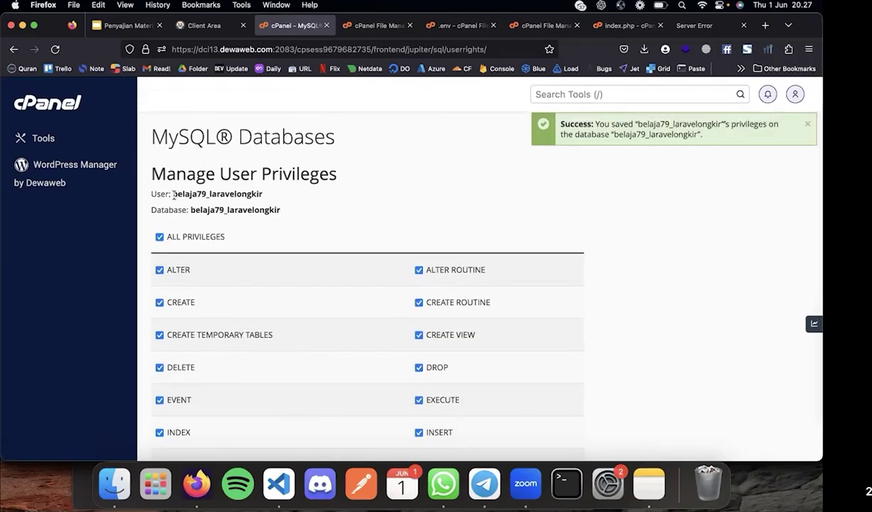
{"action": "left_click_drag", "start_coordinate": [173, 197], "coordinate": [290, 199]}
{"action": "key", "text": "super+c"}
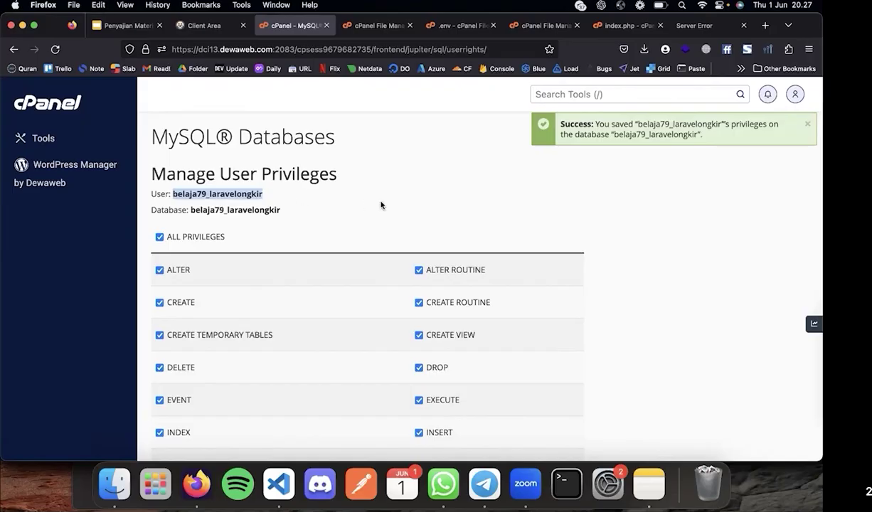
{"action": "left_click", "coordinate": [381, 205]}
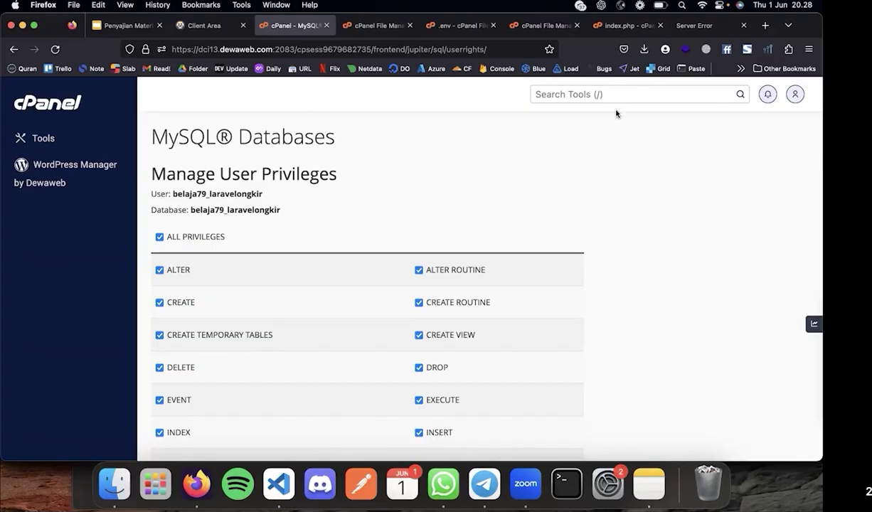
- Set both DB_USERNAME and DB_DATABASE in .env to belaja79_laravelongkir
{"action": "left_click", "coordinate": [384, 26]}
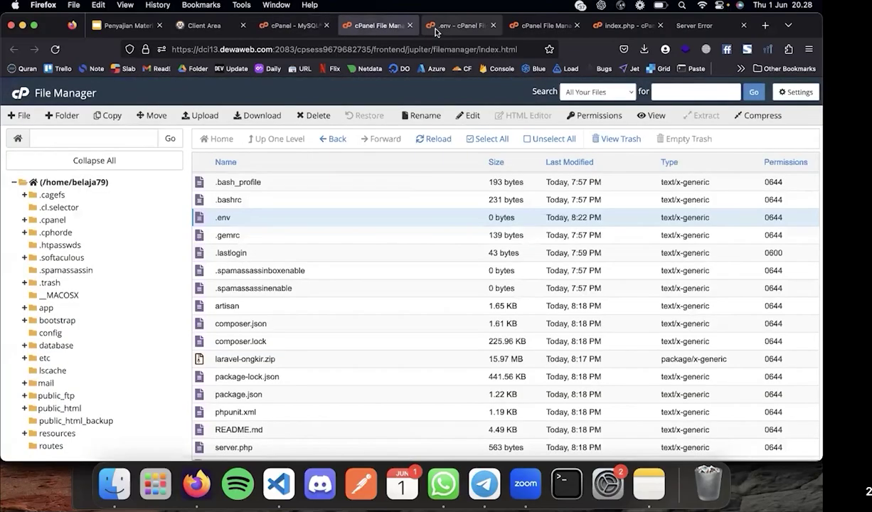
{"action": "left_click", "coordinate": [458, 27]}
{"action": "left_click", "coordinate": [192, 173]}
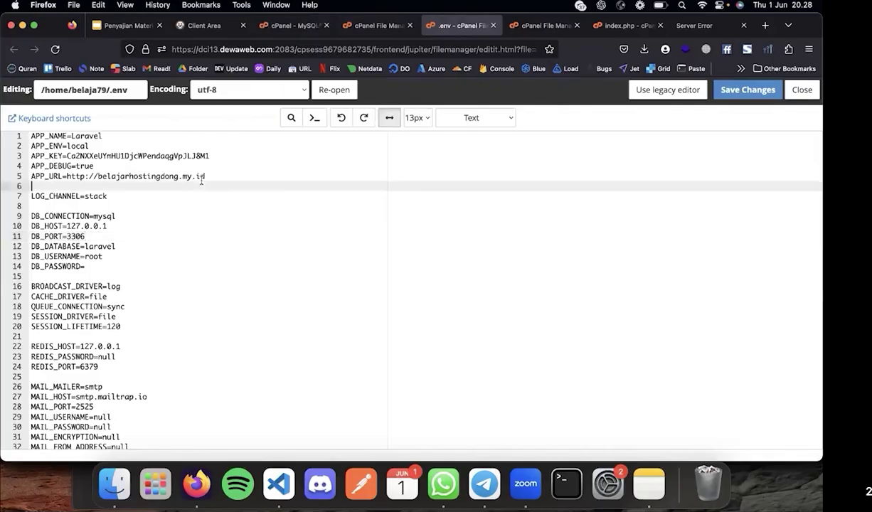
{"action": "left_click", "coordinate": [181, 224]}
{"action": "scroll", "coordinate": [180, 224], "scroll_direction": "down", "scroll_amount": 1}
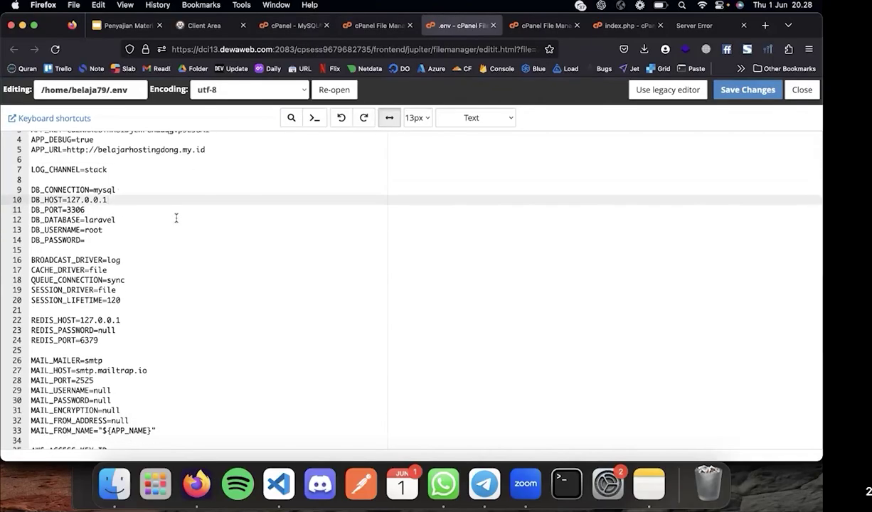
{"action": "left_click", "coordinate": [143, 222]}
{"action": "left_click", "coordinate": [158, 227]}
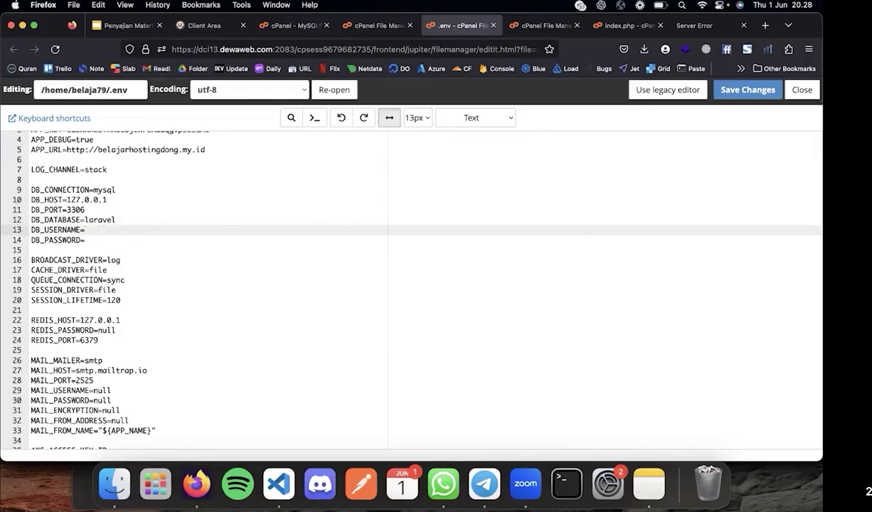
{"action": "key", "text": "super+v"}
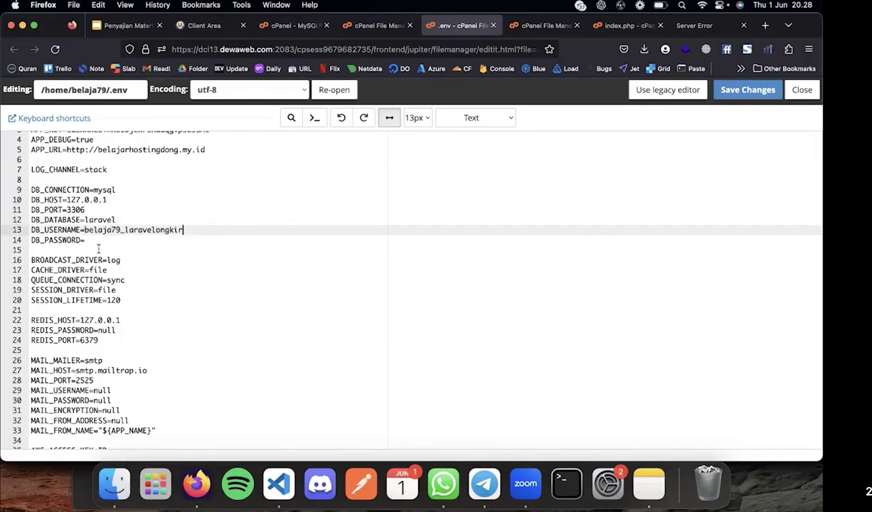
{"action": "double_click", "coordinate": [157, 230]}
{"action": "key", "text": "super+c"}
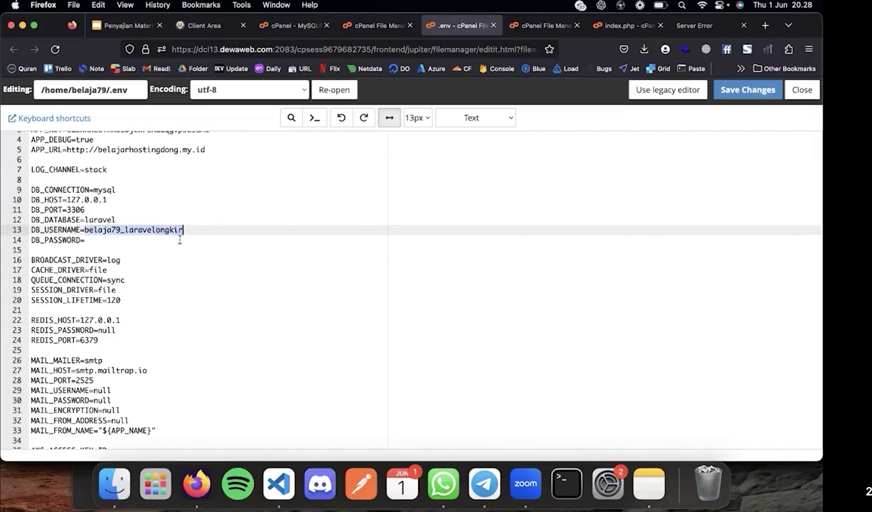
{"action": "double_click", "coordinate": [97, 221]}
{"action": "key", "text": "super+v"}
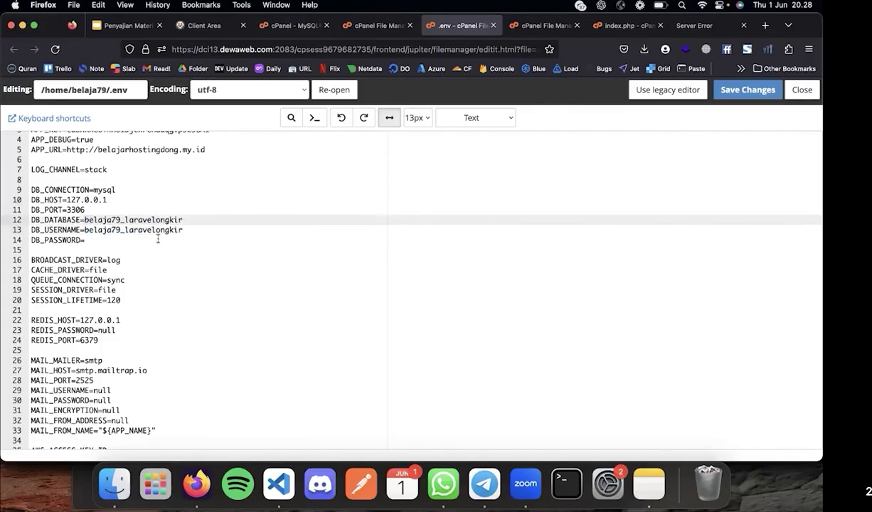
- Fill in the database password on DB_PASSWORD and save the .env file
{"action": "left_click", "coordinate": [158, 240]}
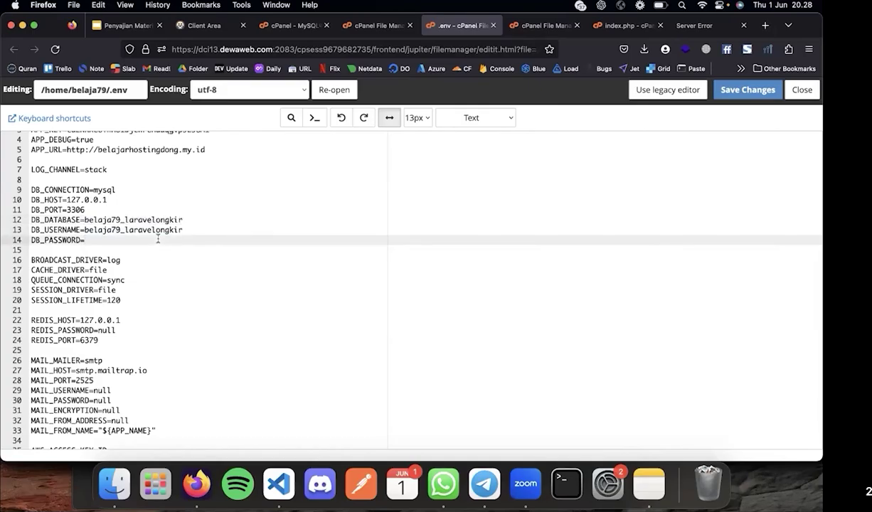
{"action": "left_click", "coordinate": [719, 90]}
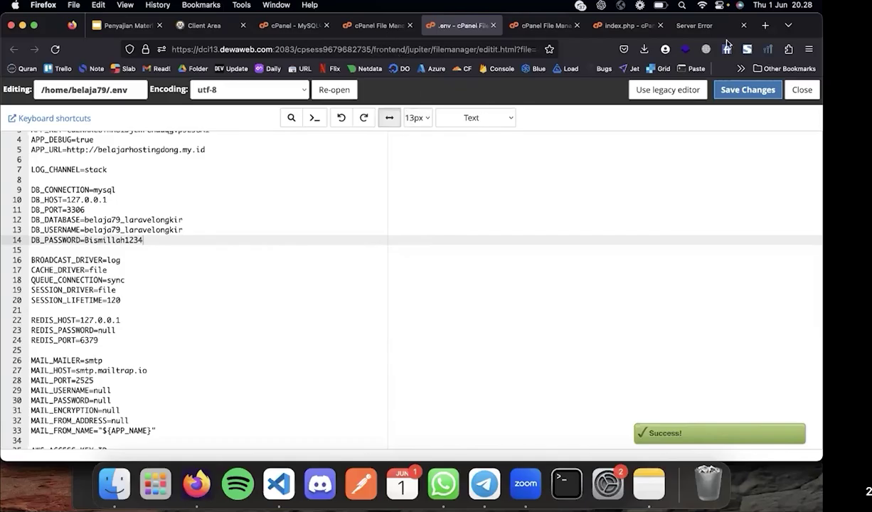
- Look through the home directory listing in File Manager, selecting the storage folder
{"action": "left_click", "coordinate": [362, 25]}
{"action": "scroll", "coordinate": [369, 237], "scroll_direction": "down", "scroll_amount": 2}
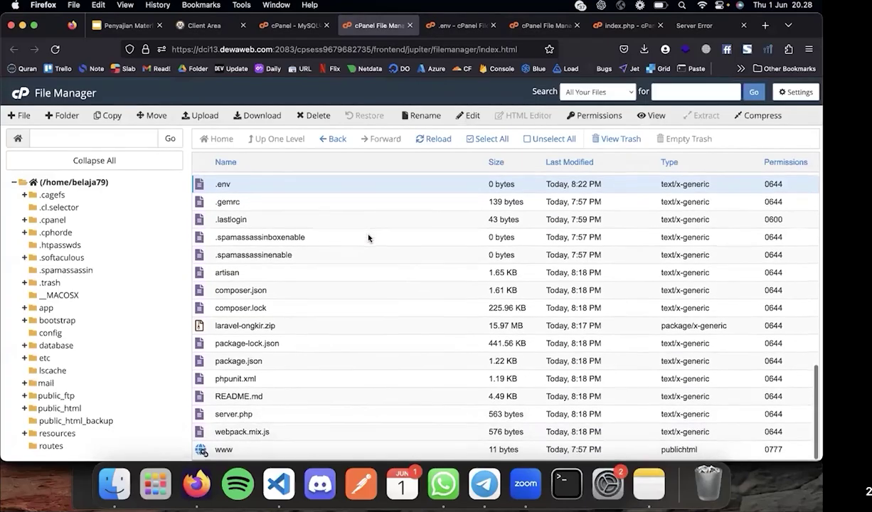
{"action": "scroll", "coordinate": [368, 237], "scroll_direction": "up", "scroll_amount": 6}
{"action": "scroll", "coordinate": [368, 237], "scroll_direction": "down", "scroll_amount": 5}
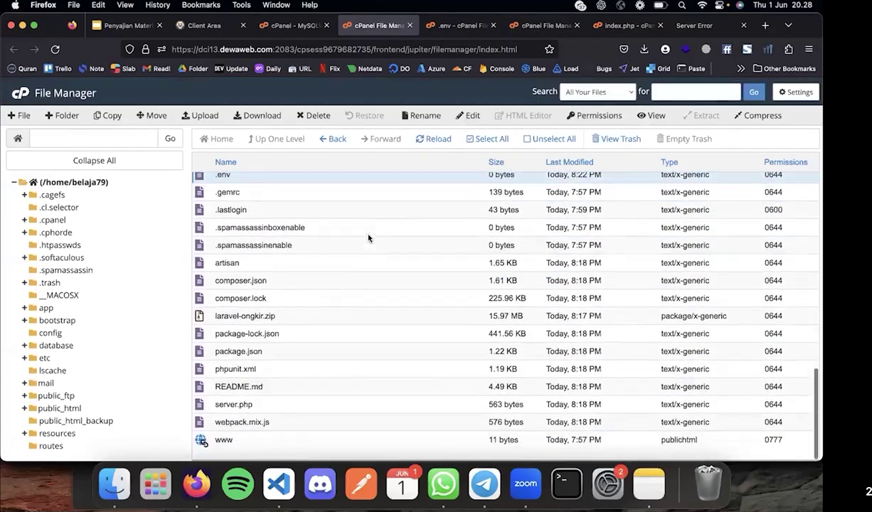
{"action": "scroll", "coordinate": [227, 404], "scroll_direction": "up", "scroll_amount": 5}
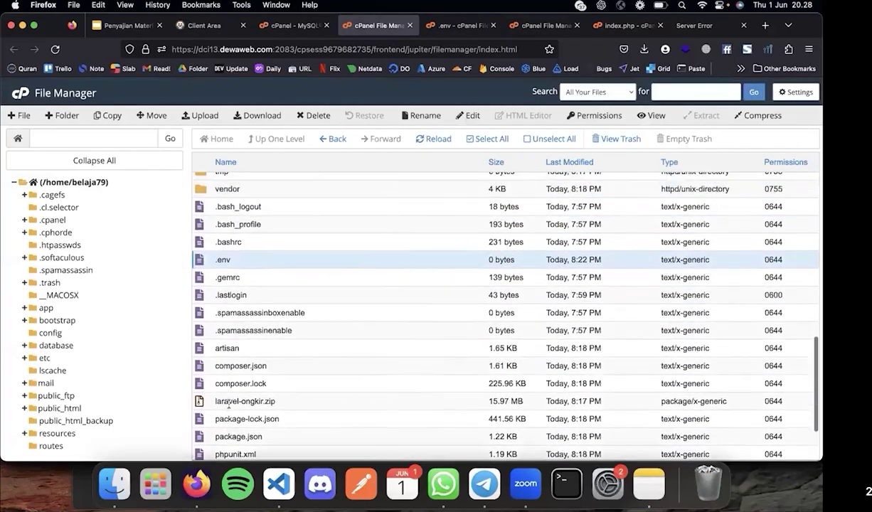
{"action": "scroll", "coordinate": [228, 403], "scroll_direction": "up", "scroll_amount": 1}
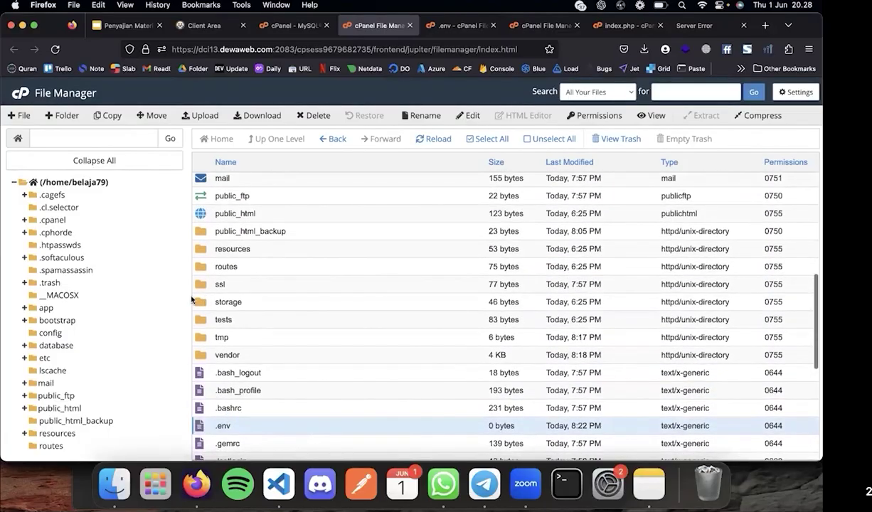
{"action": "left_click", "coordinate": [199, 301]}
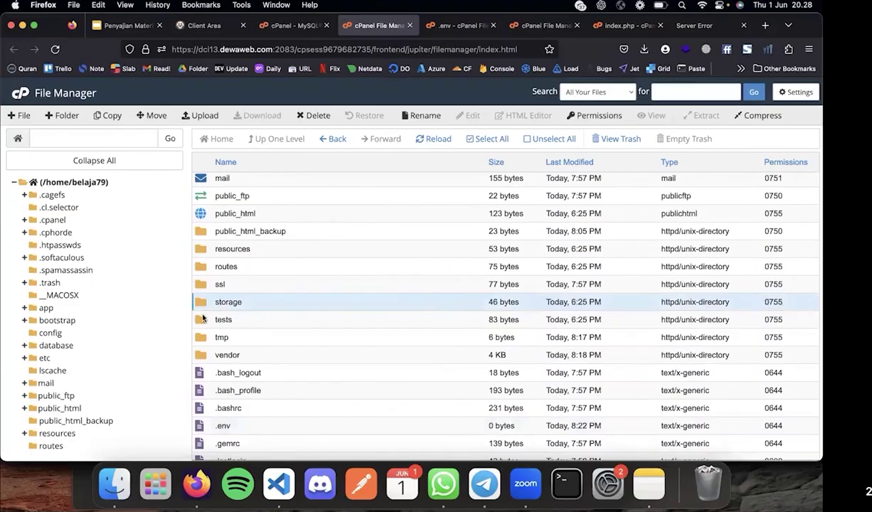
{"action": "scroll", "coordinate": [268, 306], "scroll_direction": "down", "scroll_amount": 5}
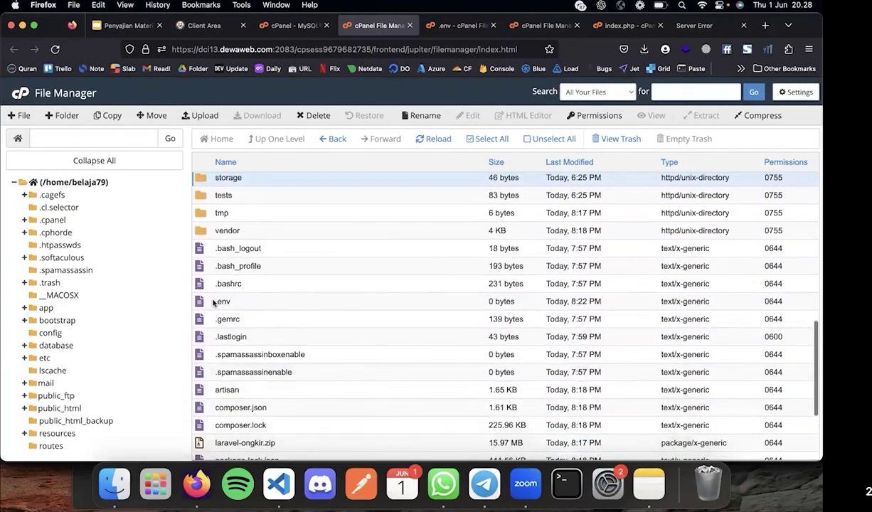
{"action": "scroll", "coordinate": [277, 300], "scroll_direction": "down", "scroll_amount": 3}
{"action": "scroll", "coordinate": [277, 300], "scroll_direction": "up", "scroll_amount": 8}
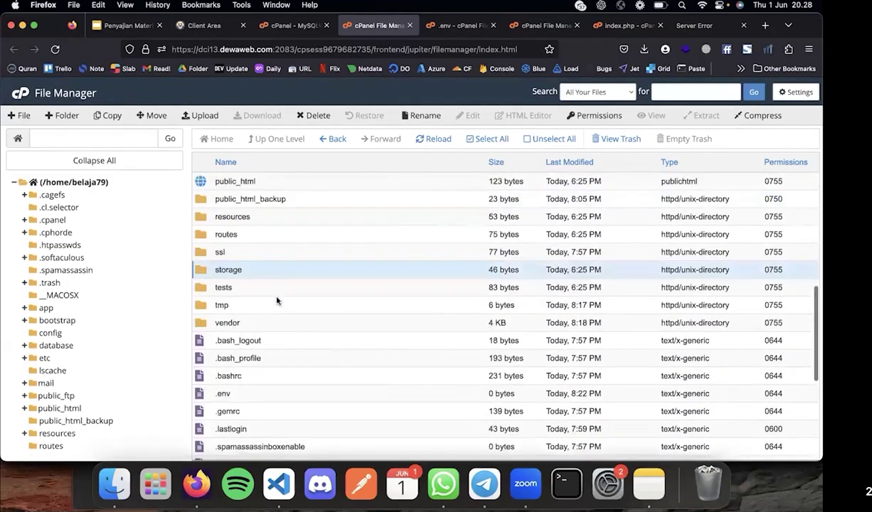
- Inspect the vendor folder, return to home, and switch to the 500 Server Error tab
{"action": "double_click", "coordinate": [200, 347]}
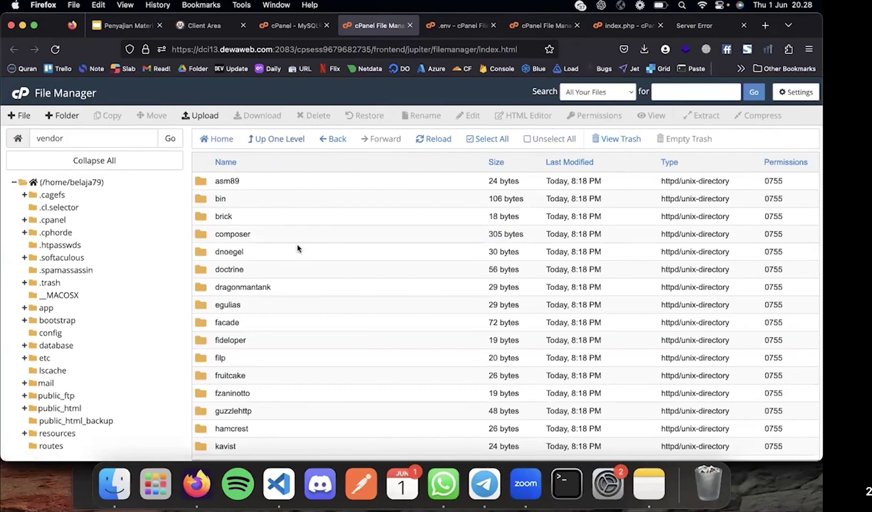
{"action": "left_click", "coordinate": [281, 141]}
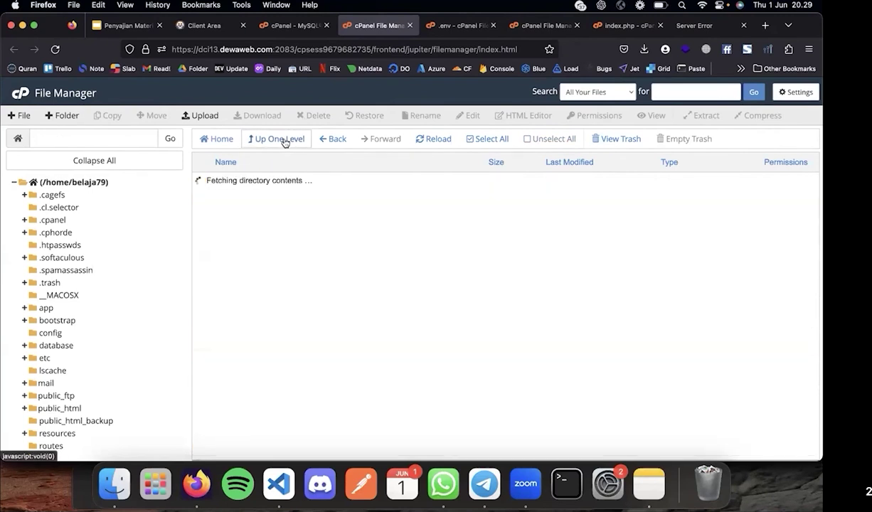
{"action": "scroll", "coordinate": [325, 287], "scroll_direction": "down", "scroll_amount": 10}
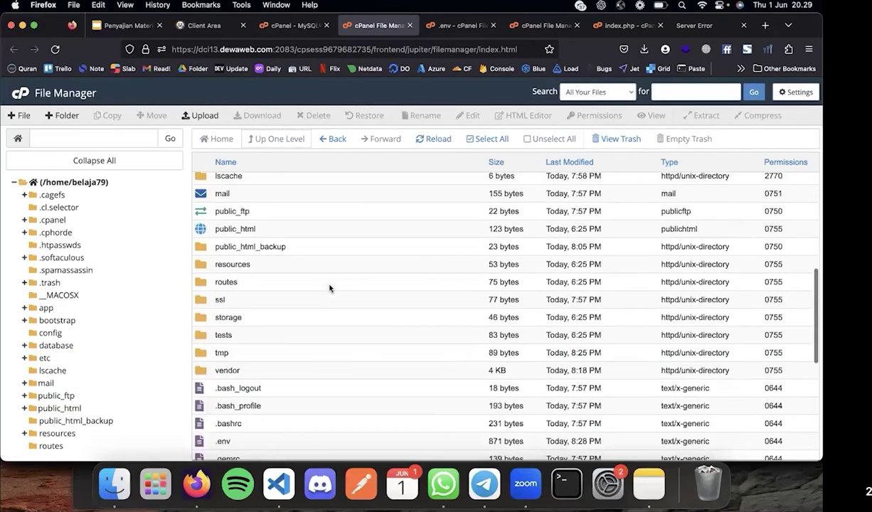
{"action": "scroll", "coordinate": [329, 288], "scroll_direction": "up", "scroll_amount": 10}
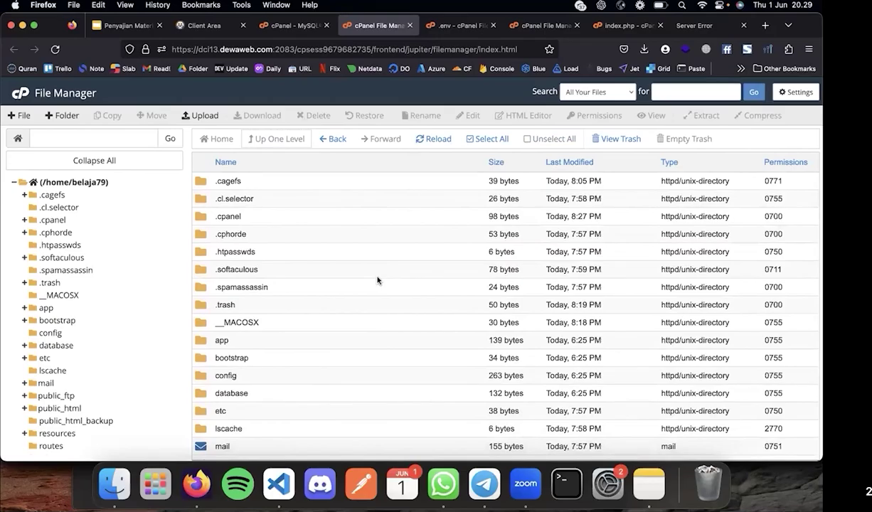
{"action": "scroll", "coordinate": [377, 280], "scroll_direction": "down", "scroll_amount": 4}
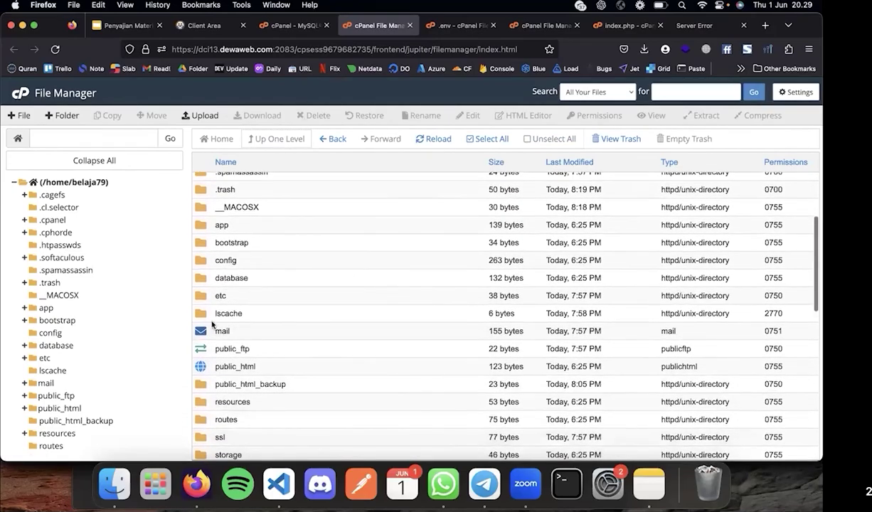
{"action": "scroll", "coordinate": [270, 315], "scroll_direction": "down", "scroll_amount": 5}
{"action": "scroll", "coordinate": [270, 315], "scroll_direction": "up", "scroll_amount": 6}
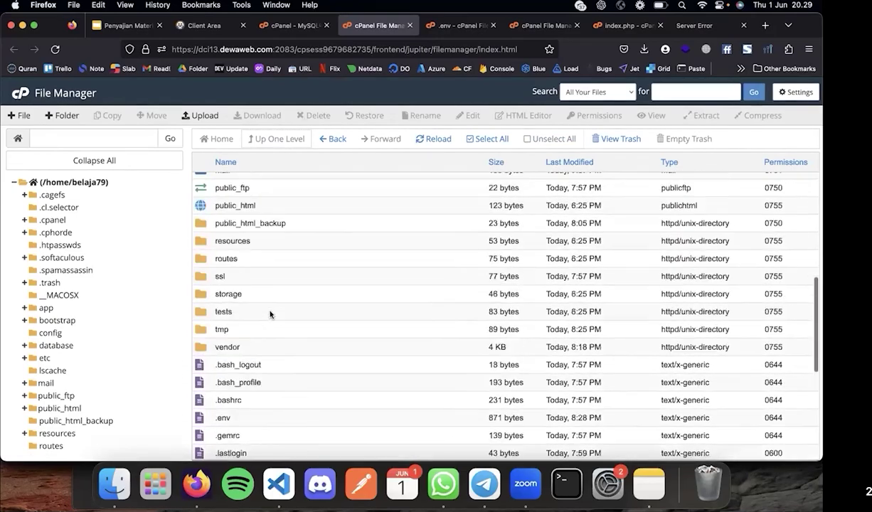
{"action": "scroll", "coordinate": [271, 314], "scroll_direction": "up", "scroll_amount": 1}
{"action": "scroll", "coordinate": [270, 314], "scroll_direction": "up", "scroll_amount": 2}
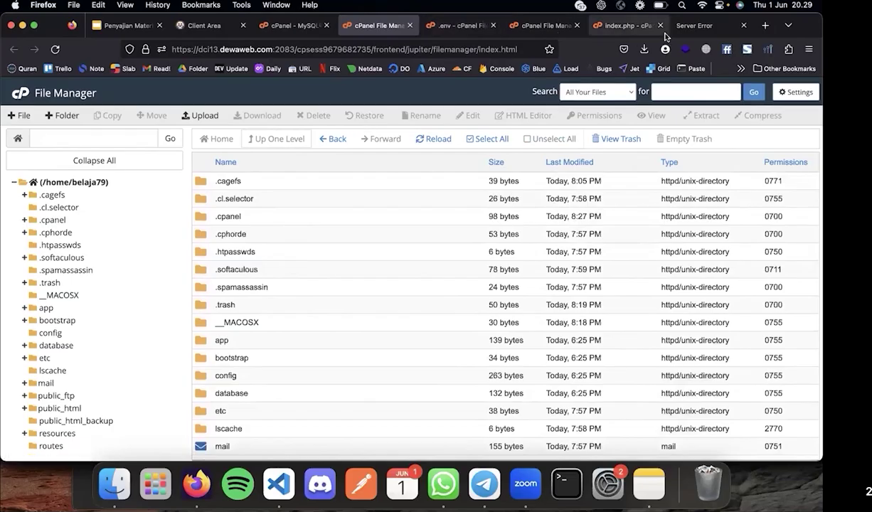
{"action": "left_click", "coordinate": [703, 29]}
- Reload belajarhostingdong.my.id to recheck the server error
{"action": "left_click", "coordinate": [357, 49]}
{"action": "key", "text": "Right"}
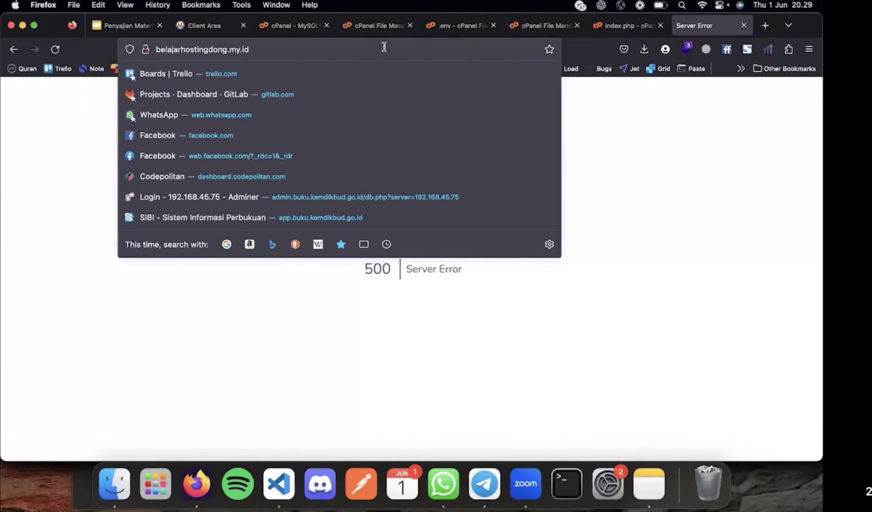
{"action": "left_click", "coordinate": [539, 25]}
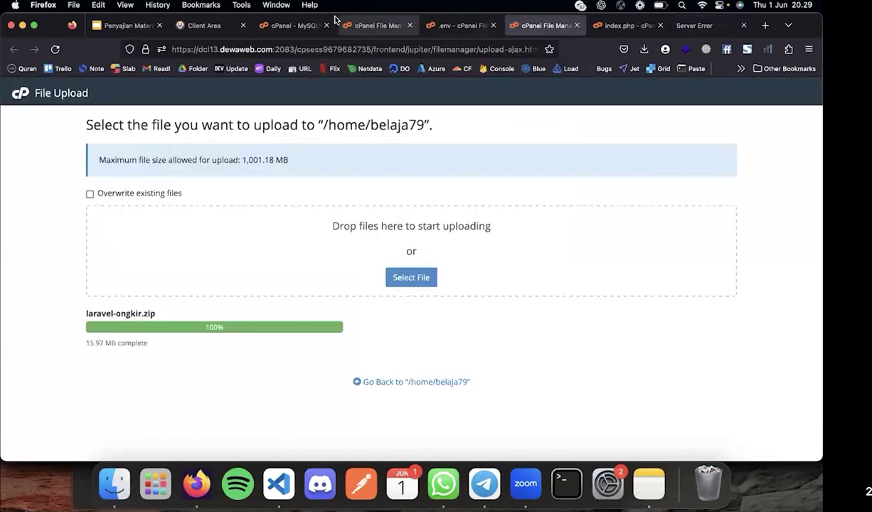
- Return from the user privileges page to cPanel Tools and scroll to Databases
{"action": "left_click", "coordinate": [309, 29]}
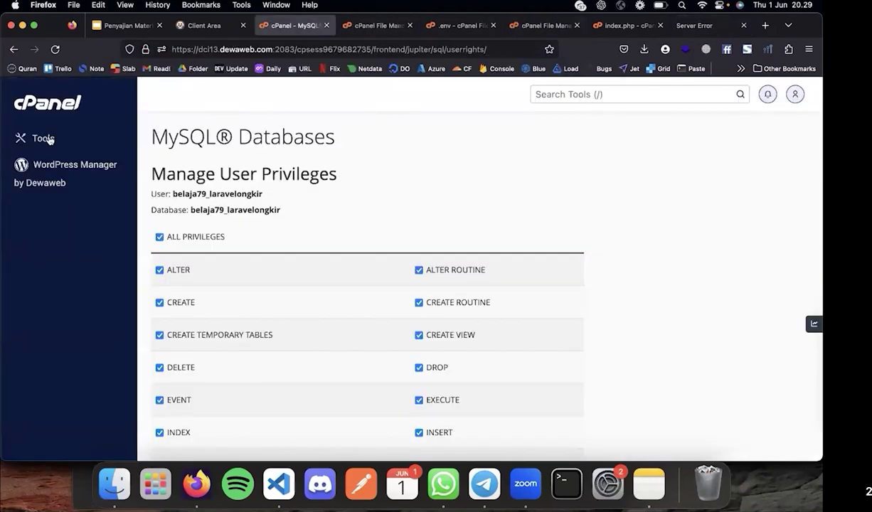
{"action": "left_click", "coordinate": [43, 137]}
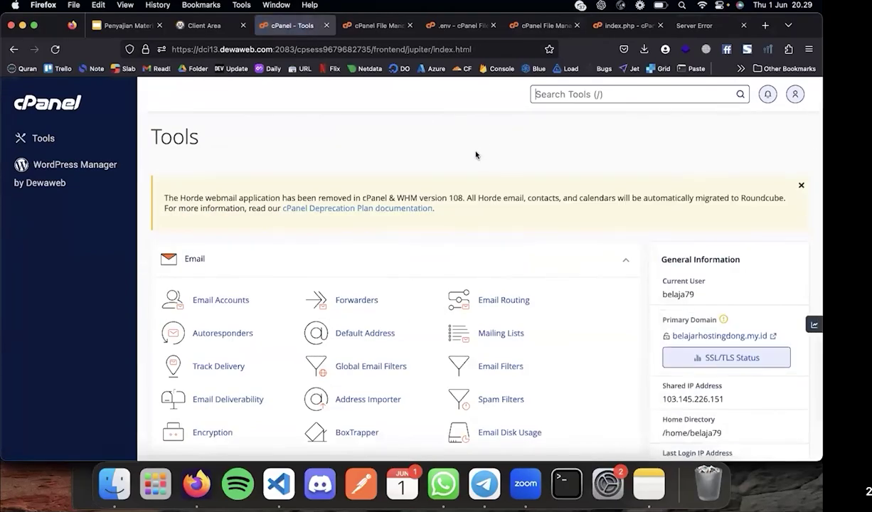
{"action": "scroll", "coordinate": [475, 155], "scroll_direction": "down", "scroll_amount": 8}
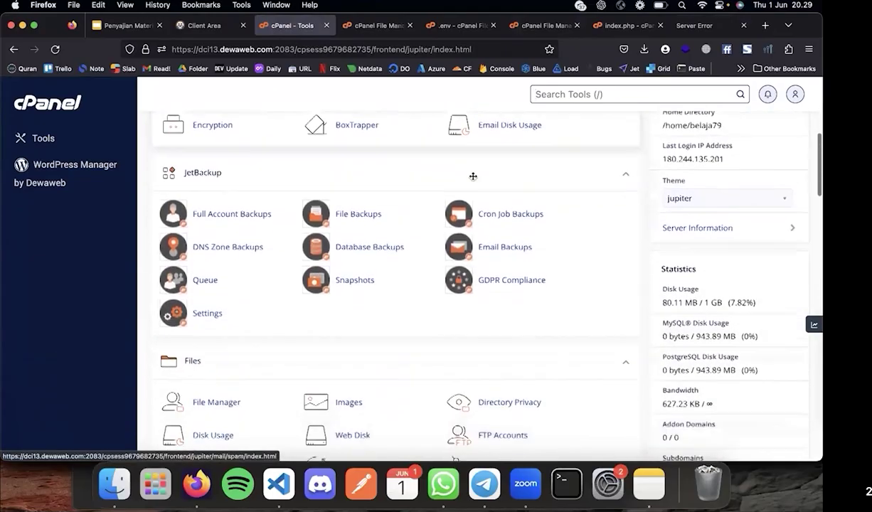
{"action": "scroll", "coordinate": [473, 176], "scroll_direction": "down", "scroll_amount": 6}
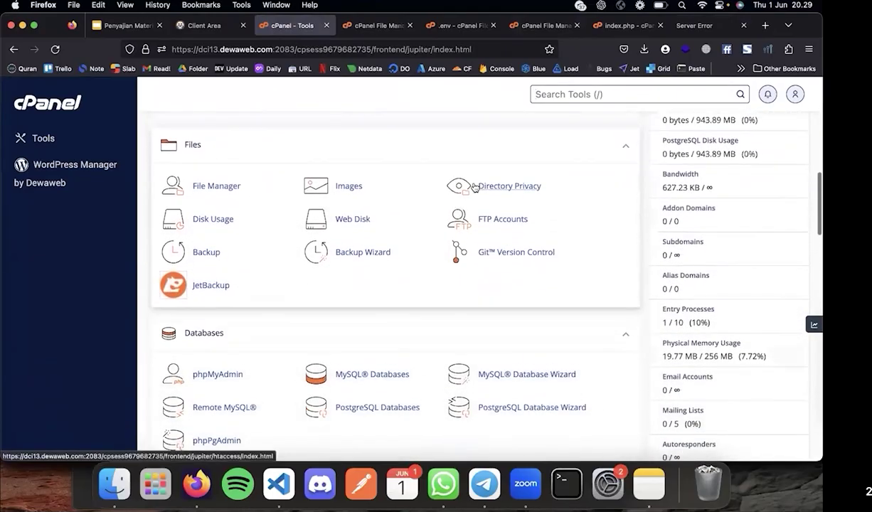
{"action": "scroll", "coordinate": [473, 187], "scroll_direction": "down", "scroll_amount": 2}
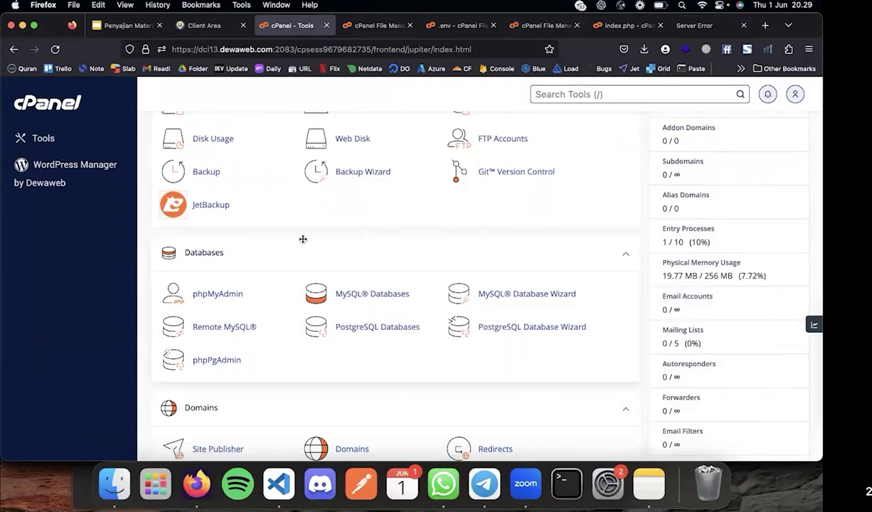
{"action": "scroll", "coordinate": [303, 239], "scroll_direction": "down", "scroll_amount": 1}
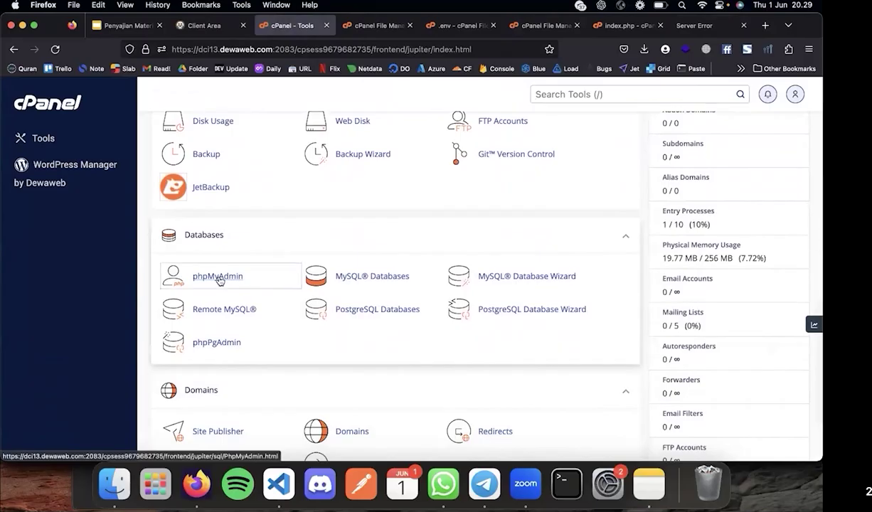
- Open phpMyAdmin, select belaja79_laravelongkir, and bring up its Import page
{"action": "left_click", "coordinate": [217, 277]}
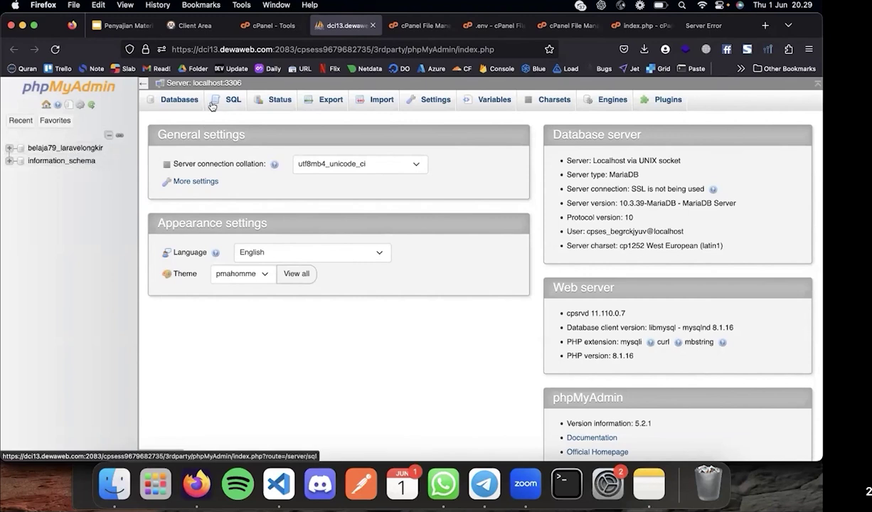
{"action": "left_click", "coordinate": [78, 150]}
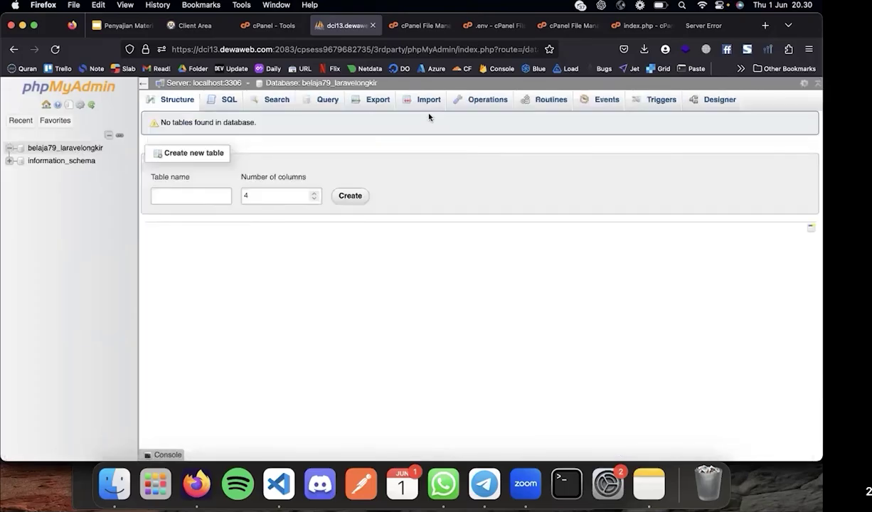
{"action": "left_click", "coordinate": [424, 105]}
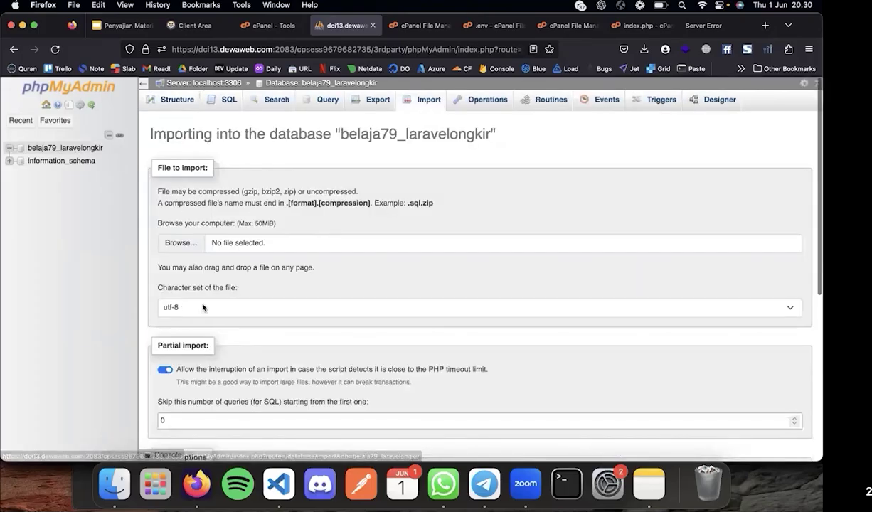
{"action": "scroll", "coordinate": [220, 293], "scroll_direction": "down", "scroll_amount": 1}
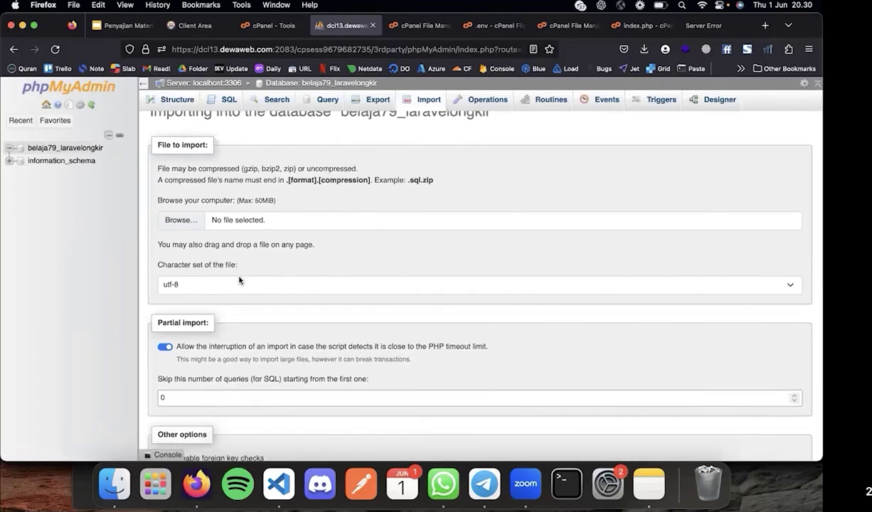
{"action": "scroll", "coordinate": [239, 280], "scroll_direction": "up", "scroll_amount": 1}
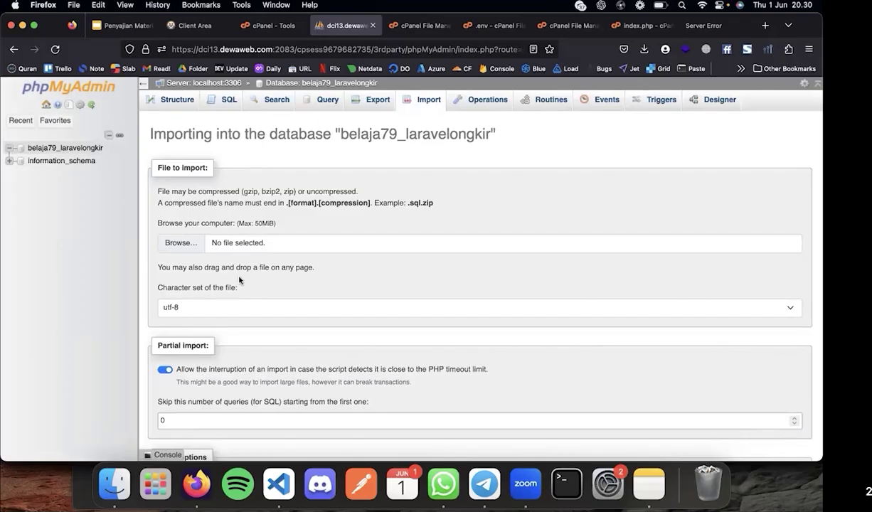
{"action": "scroll", "coordinate": [239, 280], "scroll_direction": "down", "scroll_amount": 1}
{"action": "scroll", "coordinate": [239, 280], "scroll_direction": "up", "scroll_amount": 1}
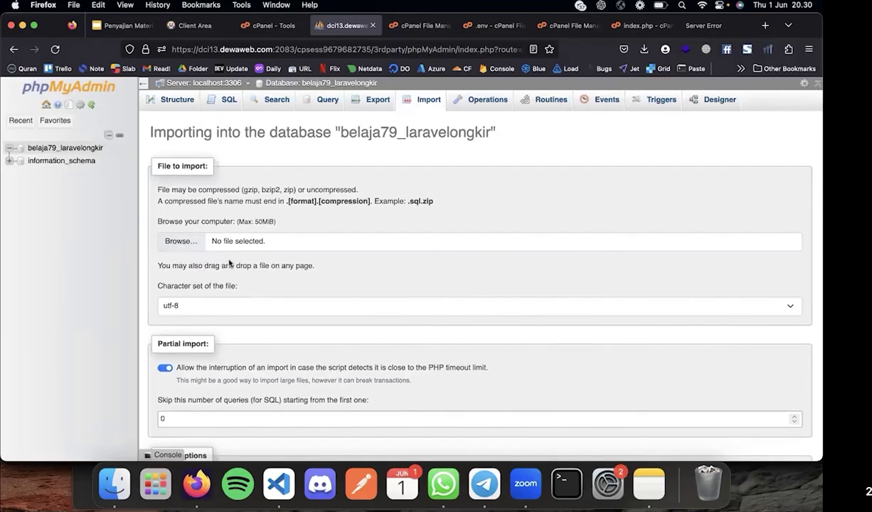
{"action": "scroll", "coordinate": [229, 263], "scroll_direction": "down", "scroll_amount": 5}
{"action": "scroll", "coordinate": [229, 263], "scroll_direction": "up", "scroll_amount": 5}
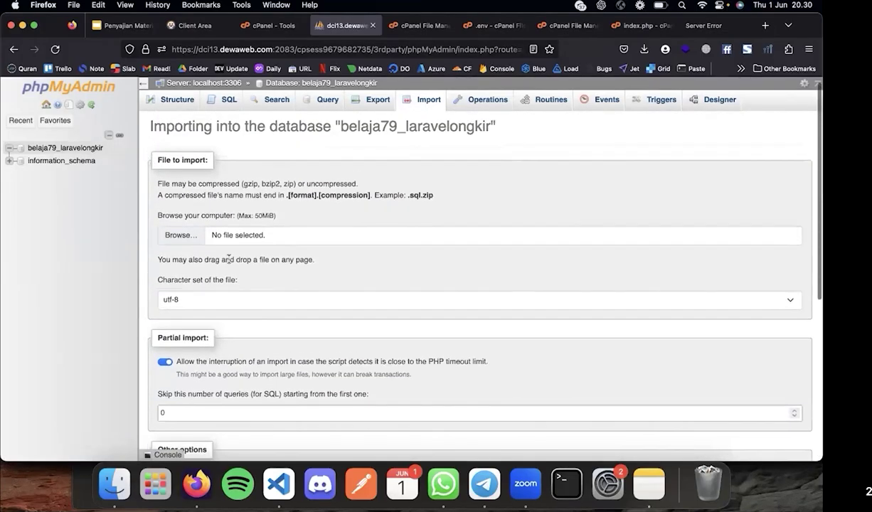
- Import laravel_ongkir.sql and view the database's seven-table structure
{"action": "left_click", "coordinate": [182, 236]}
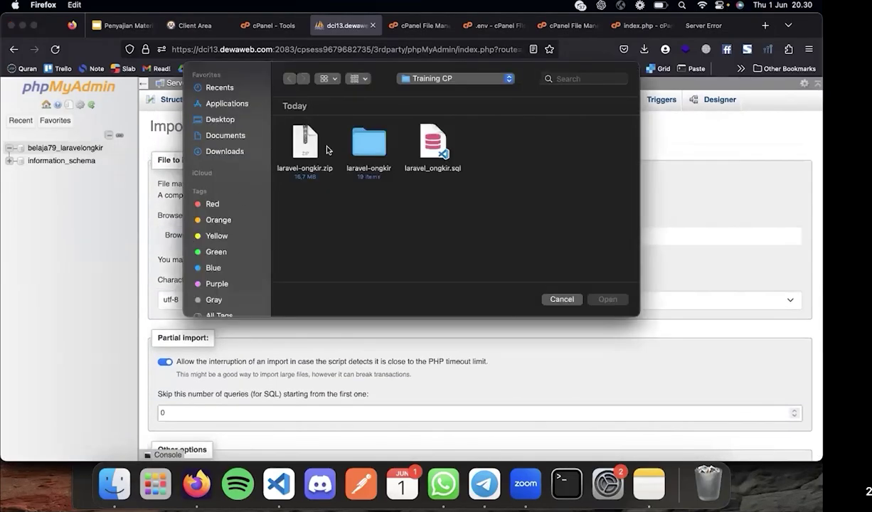
{"action": "double_click", "coordinate": [433, 140]}
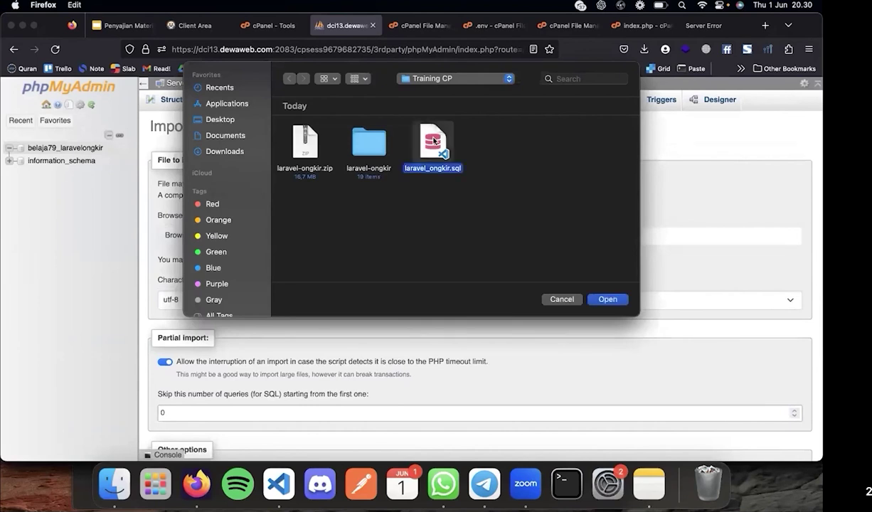
{"action": "scroll", "coordinate": [322, 244], "scroll_direction": "down", "scroll_amount": 4}
{"action": "scroll", "coordinate": [322, 245], "scroll_direction": "down", "scroll_amount": 3}
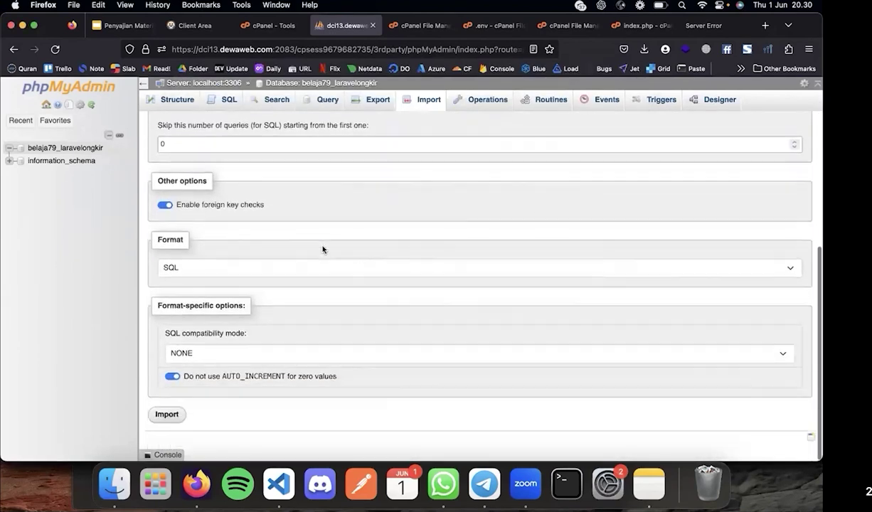
{"action": "left_click", "coordinate": [167, 425]}
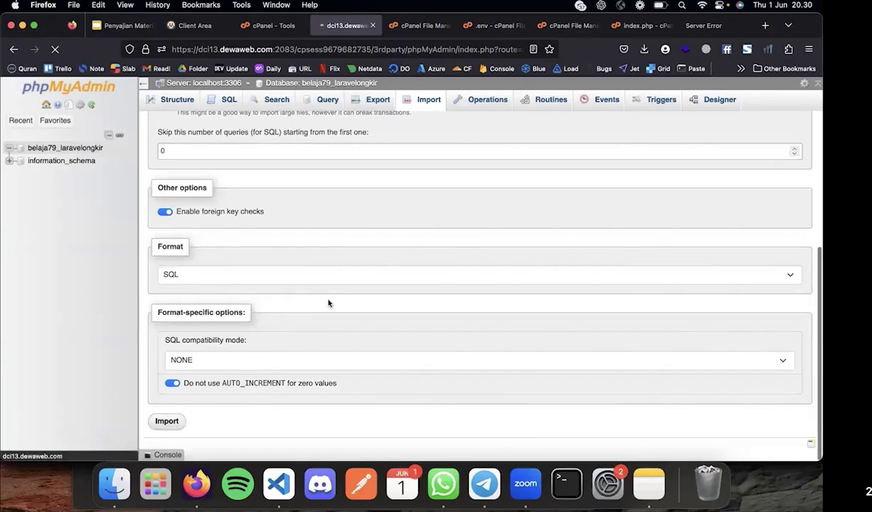
{"action": "scroll", "coordinate": [327, 303], "scroll_direction": "down", "scroll_amount": 20}
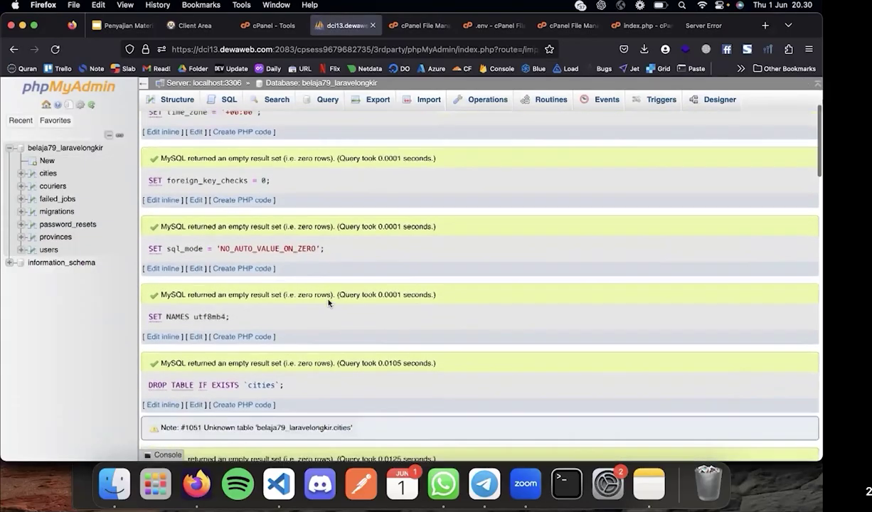
{"action": "scroll", "coordinate": [328, 303], "scroll_direction": "up", "scroll_amount": 10}
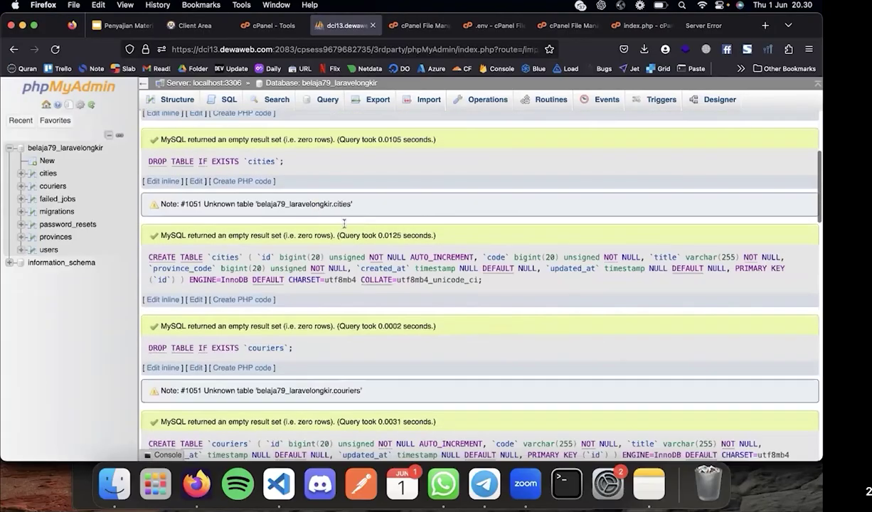
{"action": "left_click", "coordinate": [52, 150]}
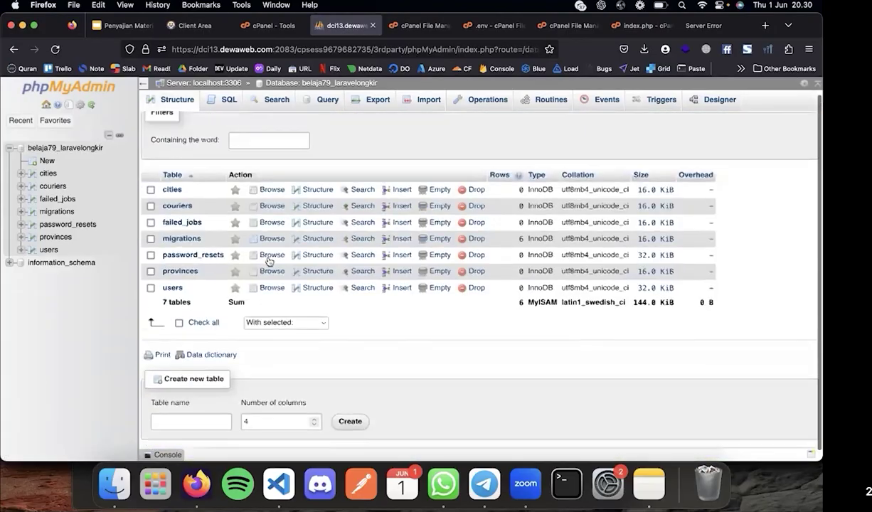
- Browse to laravel_ongkir.sql on the Import page, then cancel without importing
{"action": "left_click", "coordinate": [421, 105]}
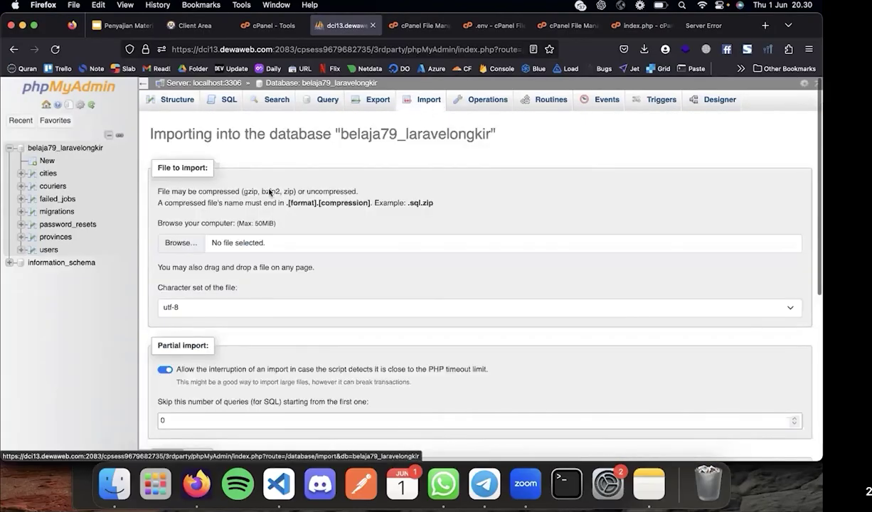
{"action": "scroll", "coordinate": [260, 186], "scroll_direction": "down", "scroll_amount": 1}
{"action": "left_click", "coordinate": [181, 219]}
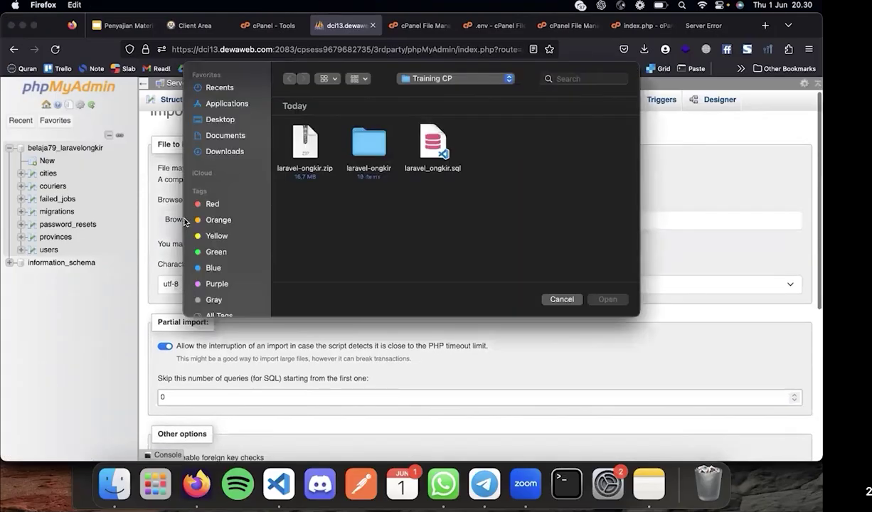
{"action": "left_click", "coordinate": [420, 151]}
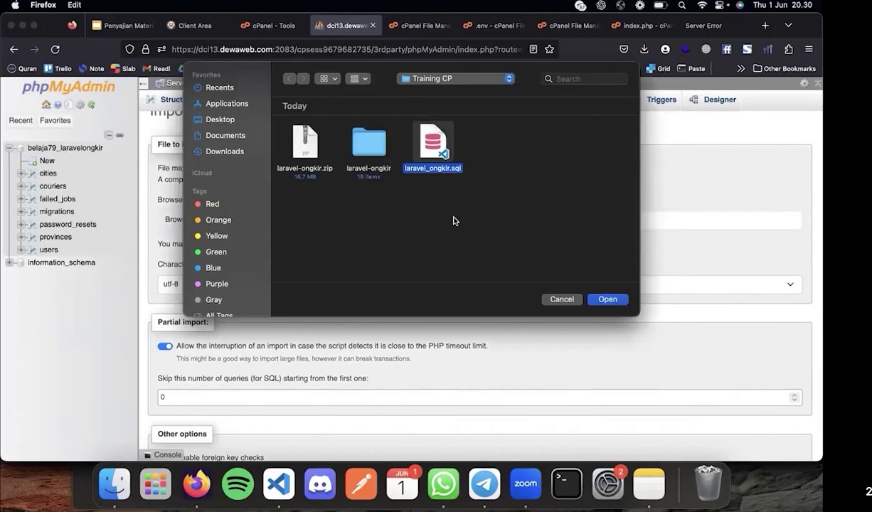
{"action": "left_click", "coordinate": [551, 299]}
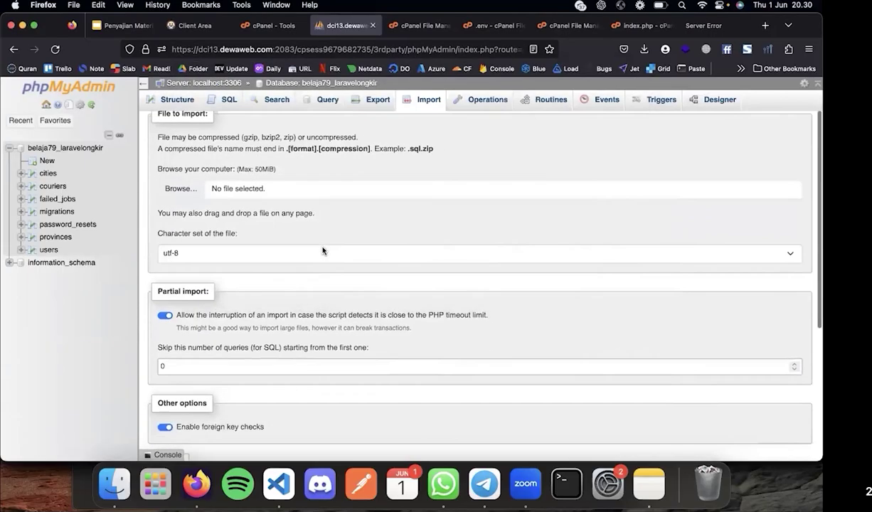
- Move to the cPanel File Upload tab showing laravel-ongkir.zip's completed upload
{"action": "scroll", "coordinate": [323, 249], "scroll_direction": "down", "scroll_amount": 6}
{"action": "scroll", "coordinate": [350, 290], "scroll_direction": "up", "scroll_amount": 10}
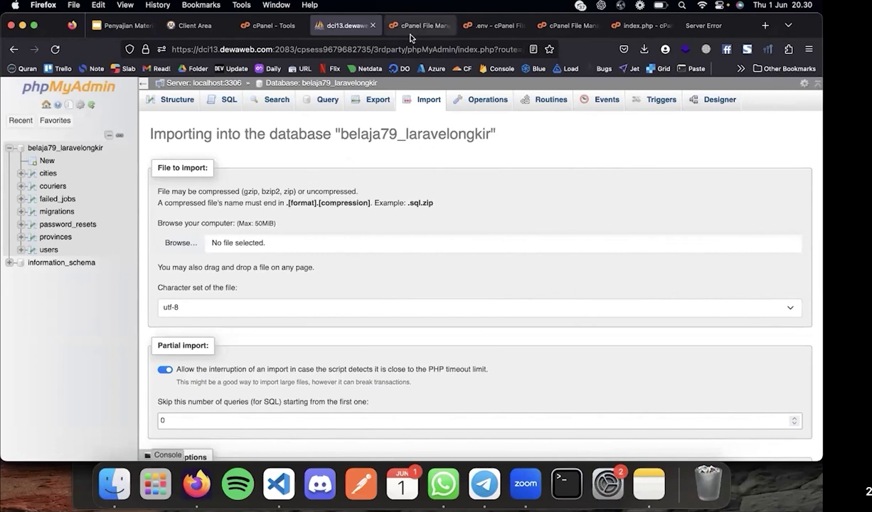
{"action": "left_click", "coordinate": [637, 26]}
{"action": "left_click", "coordinate": [425, 26]}
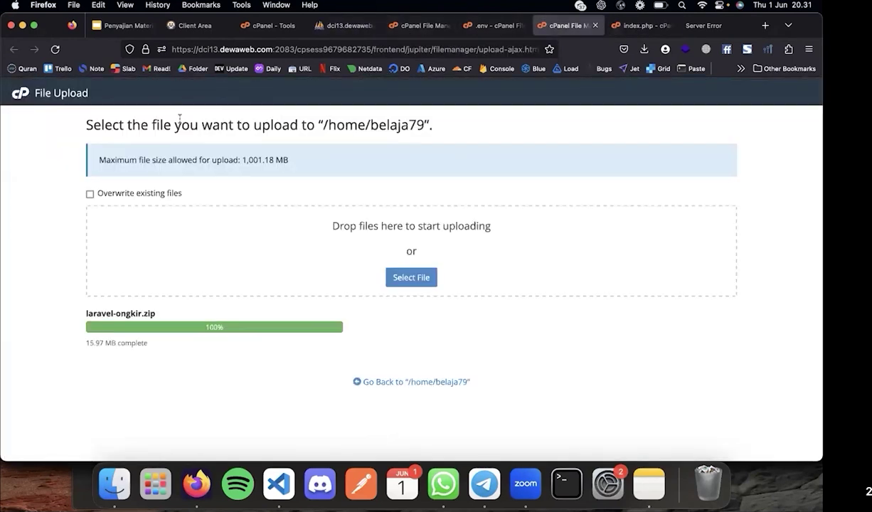
- Add an opening double quote before the DB_PASSWORD value in .env and save the file
{"action": "left_click", "coordinate": [476, 24]}
{"action": "left_click", "coordinate": [87, 239]}
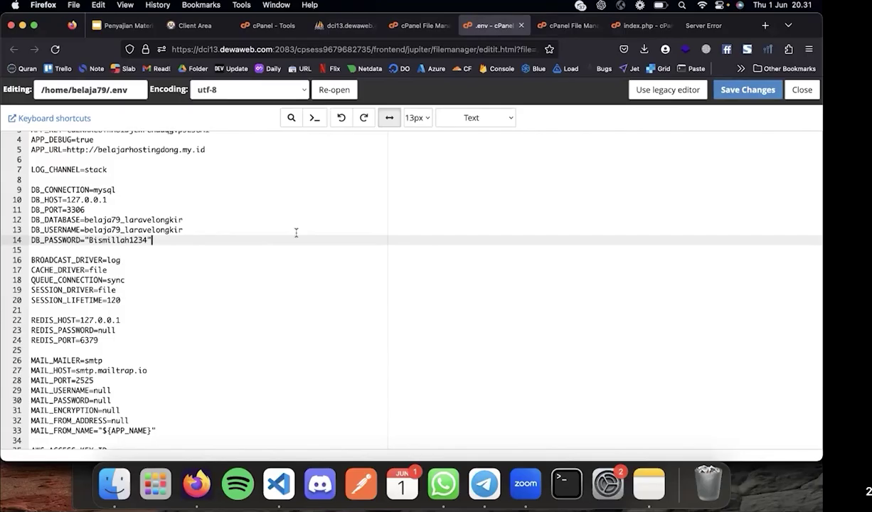
{"action": "scroll", "coordinate": [399, 222], "scroll_direction": "up", "scroll_amount": 2}
{"action": "left_click", "coordinate": [748, 89]}
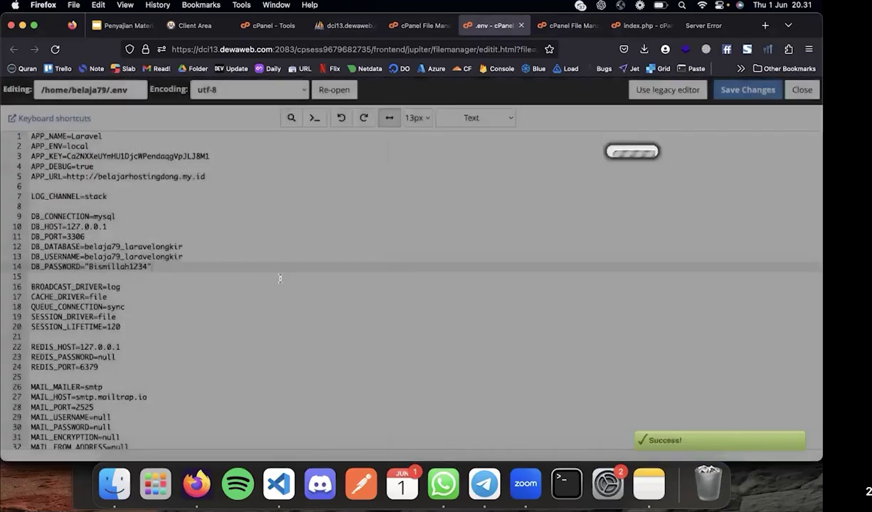
- Look over the PUSHER_APP and MAIL settings in .env by selecting and deselecting line blocks
{"action": "scroll", "coordinate": [280, 278], "scroll_direction": "down", "scroll_amount": 5}
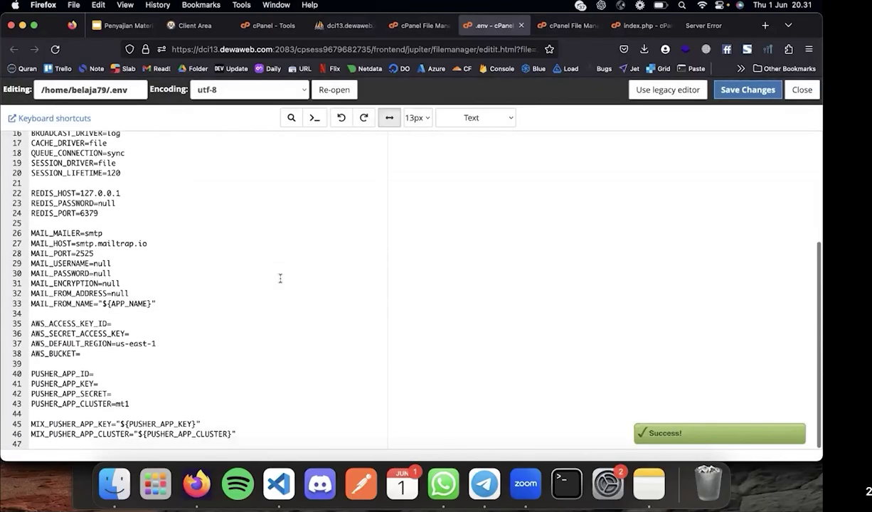
{"action": "key", "text": "shift+Up"}
{"action": "key", "text": "shift+Up"}
{"action": "key", "text": "shift+Up"}
{"action": "key", "text": "shift+Up"}
{"action": "left_click", "coordinate": [180, 395]}
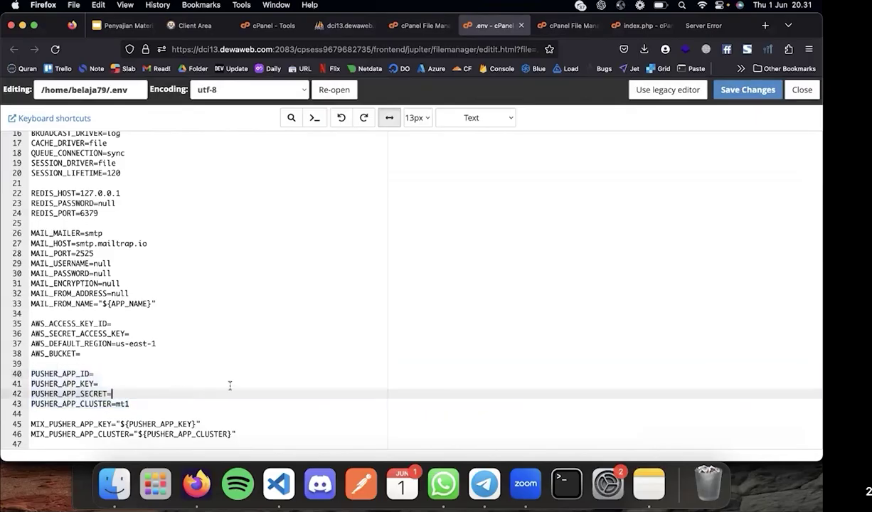
{"action": "scroll", "coordinate": [169, 347], "scroll_direction": "up", "scroll_amount": 2}
{"action": "left_click", "coordinate": [168, 347]}
{"action": "key", "text": "shift+Up"}
{"action": "key", "text": "shift+Up"}
{"action": "key", "text": "shift+Up"}
{"action": "key", "text": "shift+Up"}
{"action": "key", "text": "shift+Up"}
{"action": "key", "text": "shift+Up"}
{"action": "key", "text": "shift+Up"}
{"action": "key", "text": "shift+Up"}
{"action": "key", "text": "shift+Up"}
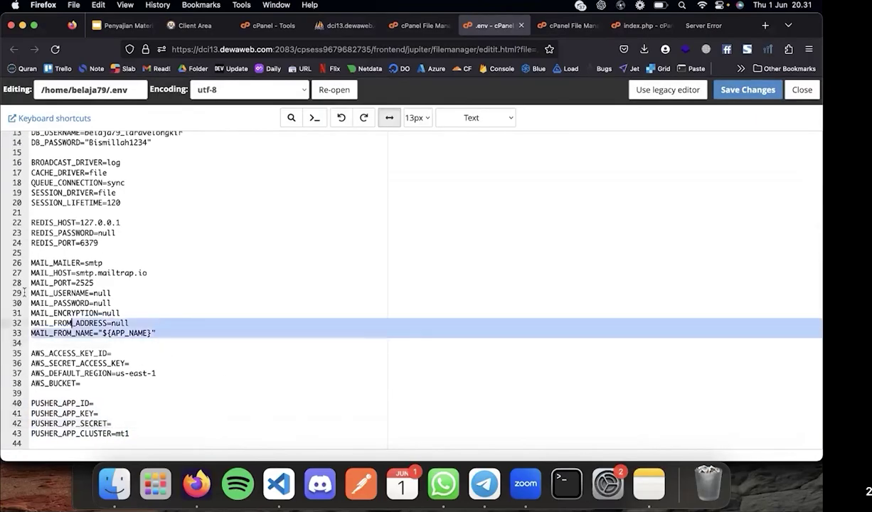
{"action": "left_click", "coordinate": [175, 300]}
{"action": "scroll", "coordinate": [175, 301], "scroll_direction": "up", "scroll_amount": 3}
{"action": "left_click_drag", "start_coordinate": [144, 335], "coordinate": [132, 342]}
{"action": "left_click", "coordinate": [131, 343]}
{"action": "scroll", "coordinate": [139, 347], "scroll_direction": "down", "scroll_amount": 3}
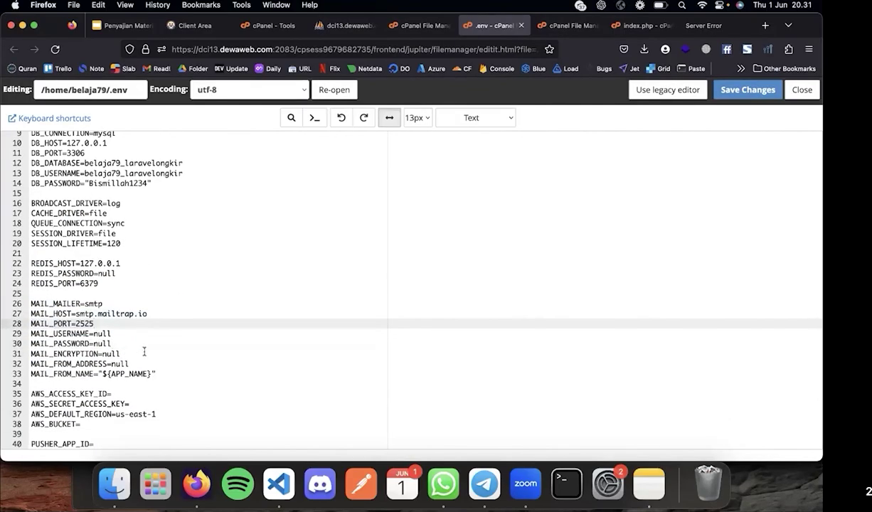
{"action": "scroll", "coordinate": [144, 351], "scroll_direction": "up", "scroll_amount": 5}
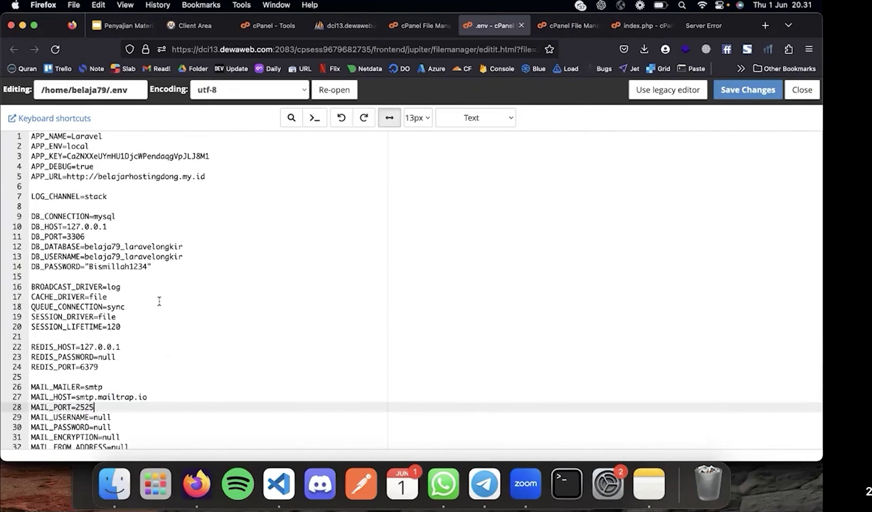
- Reload belajarhostingdong.my.id/home in the Server Error tab
{"action": "left_click", "coordinate": [713, 25]}
{"action": "left_click", "coordinate": [473, 47]}
{"action": "key", "text": "Return"}
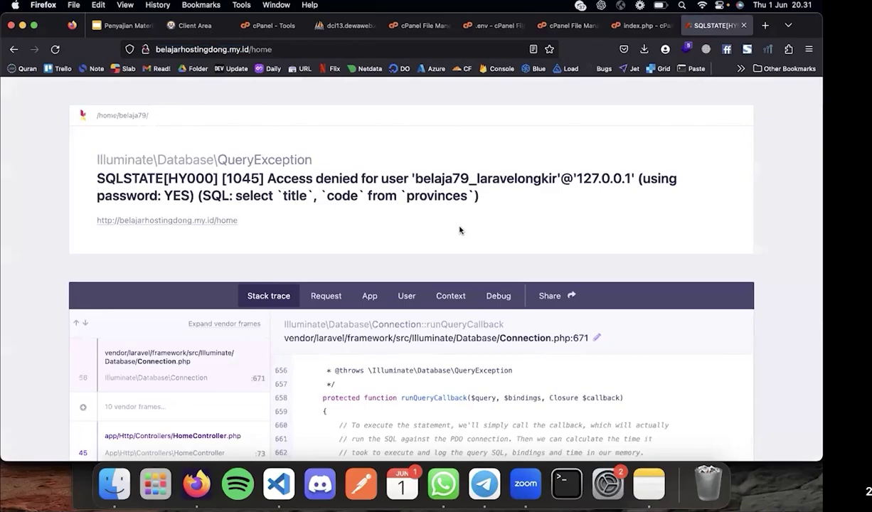
- Select the denied database username in the error message, then go to the index.php editor
{"action": "double_click", "coordinate": [532, 179]}
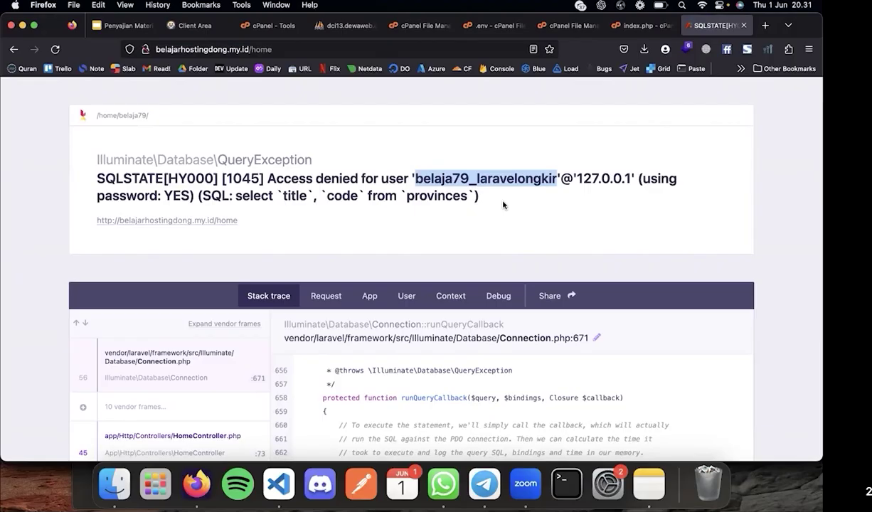
{"action": "left_click", "coordinate": [626, 26]}
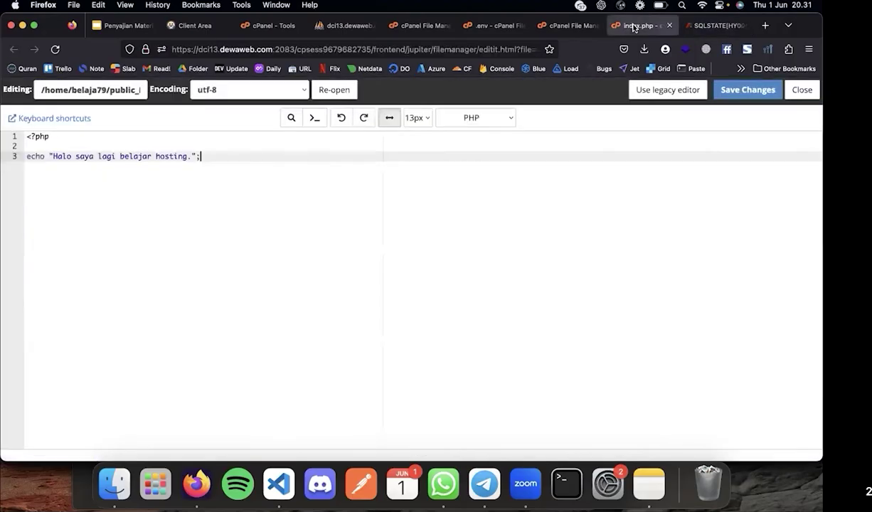
- Delete the double quote from the DB_PASSWORD value in .env and save the file
{"action": "left_click", "coordinate": [563, 32]}
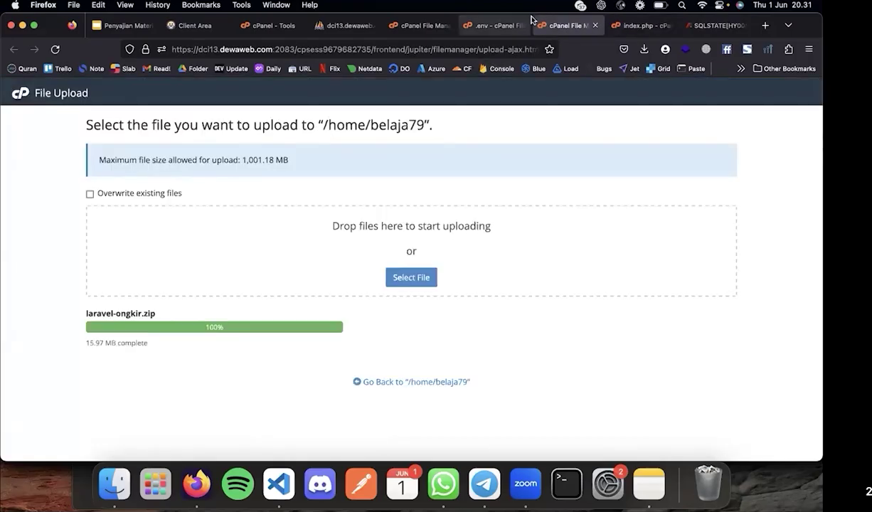
{"action": "left_click", "coordinate": [496, 25]}
{"action": "left_click", "coordinate": [245, 256]}
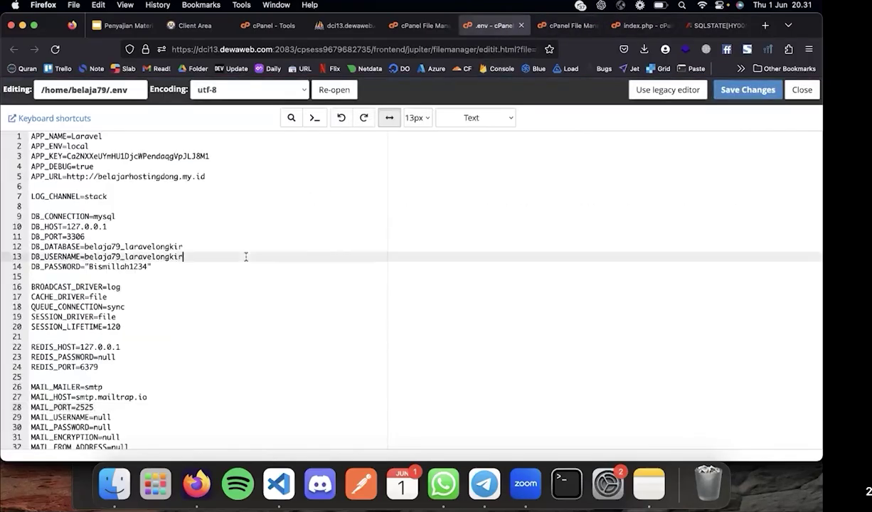
{"action": "left_click", "coordinate": [228, 266]}
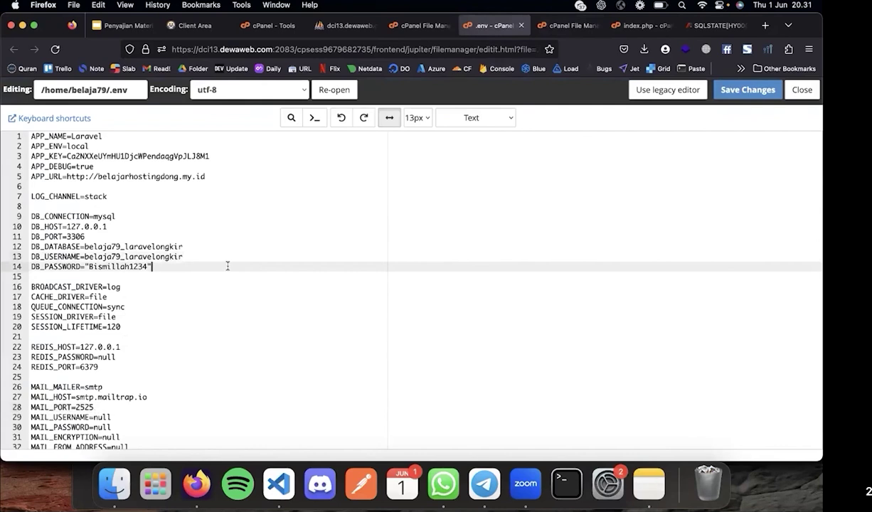
{"action": "left_click", "coordinate": [162, 195]}
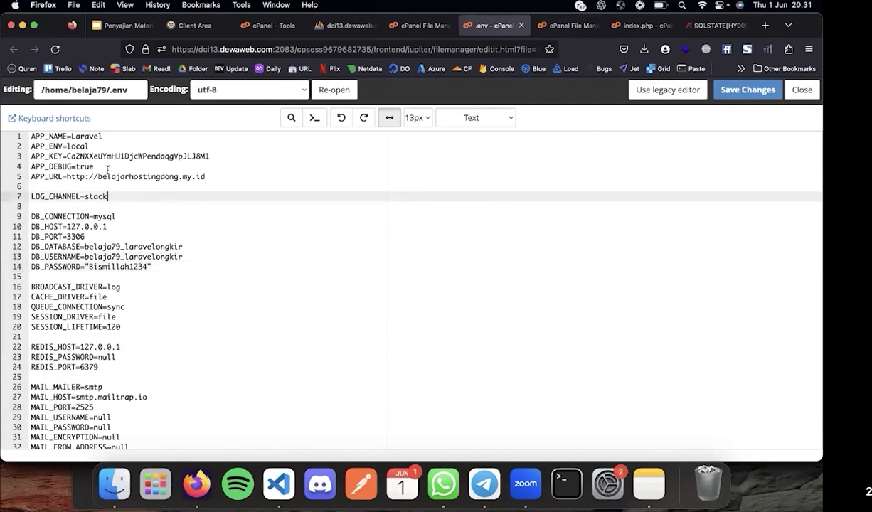
{"action": "left_click", "coordinate": [153, 268]}
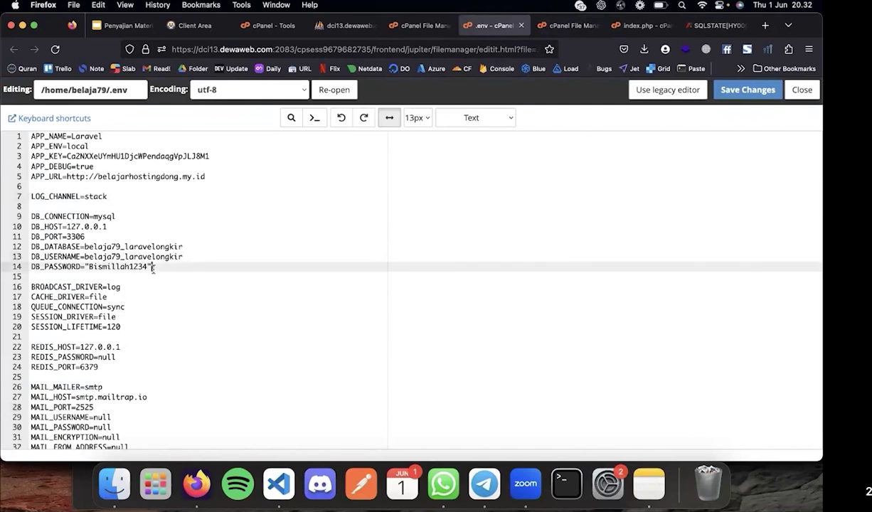
{"action": "left_click", "coordinate": [88, 266]}
{"action": "key", "text": "BackSpace"}
{"action": "left_click", "coordinate": [742, 94]}
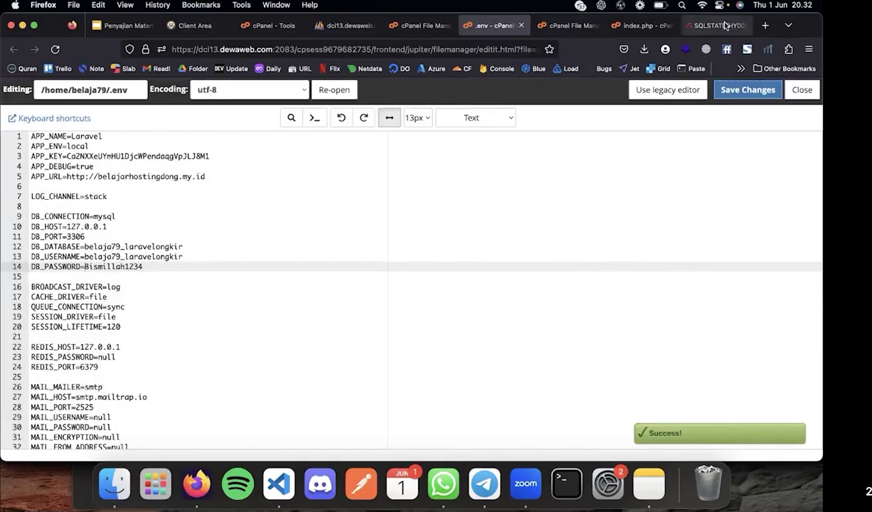
- Reload the site, copy the denied database username from the error, and return to phpMyAdmin
{"action": "left_click", "coordinate": [720, 25]}
{"action": "key", "text": "super+r"}
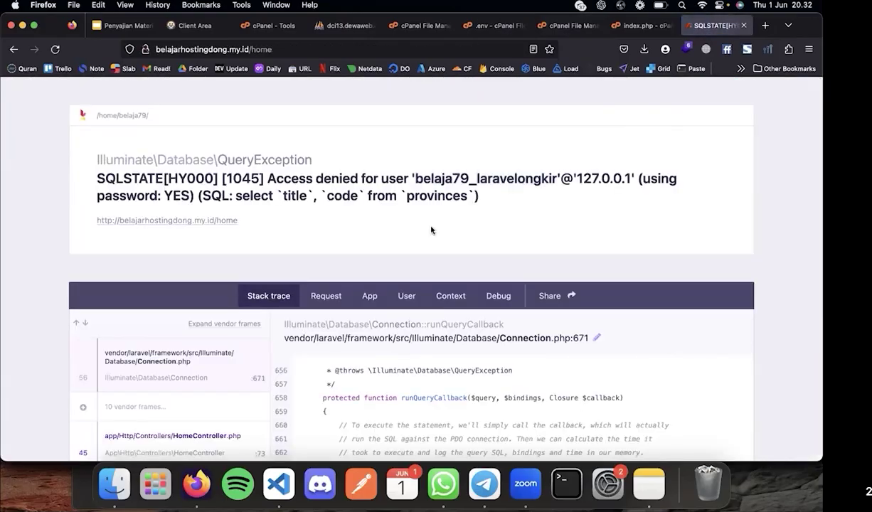
{"action": "double_click", "coordinate": [458, 181]}
{"action": "key", "text": "super+c"}
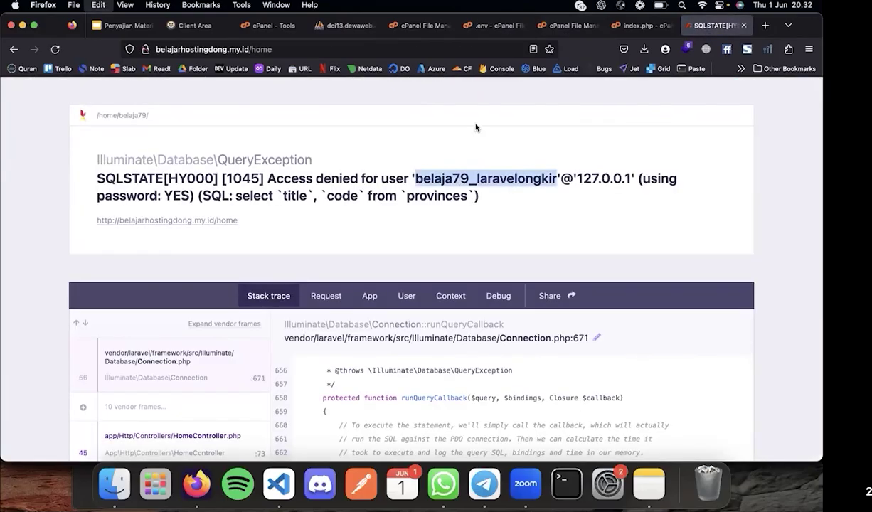
{"action": "left_click", "coordinate": [409, 26]}
{"action": "left_click", "coordinate": [342, 26]}
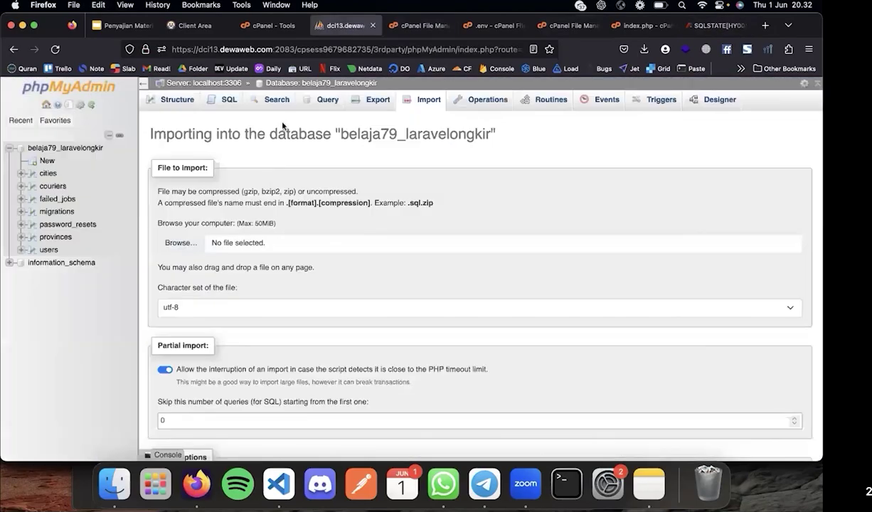
- Open MySQL® Databases and choose the Laravel user under Add User To Database
{"action": "left_click", "coordinate": [277, 28]}
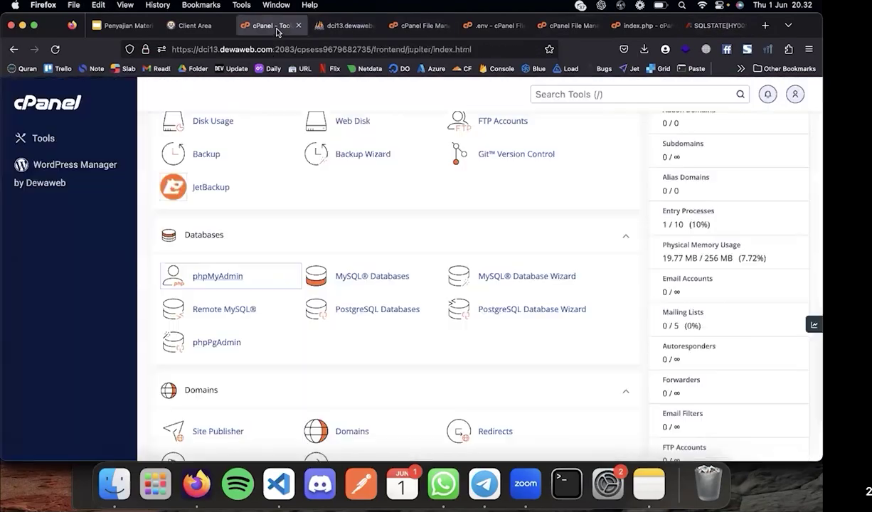
{"action": "left_click", "coordinate": [380, 267]}
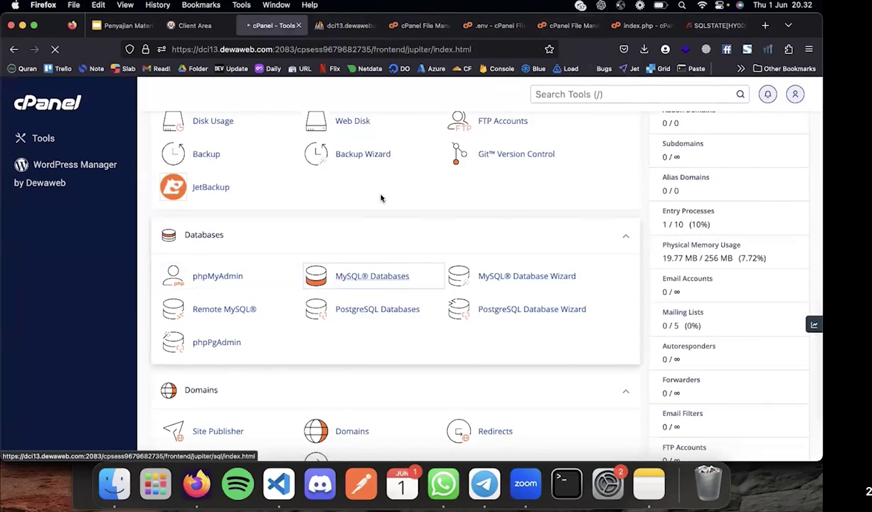
{"action": "scroll", "coordinate": [381, 198], "scroll_direction": "down", "scroll_amount": 4}
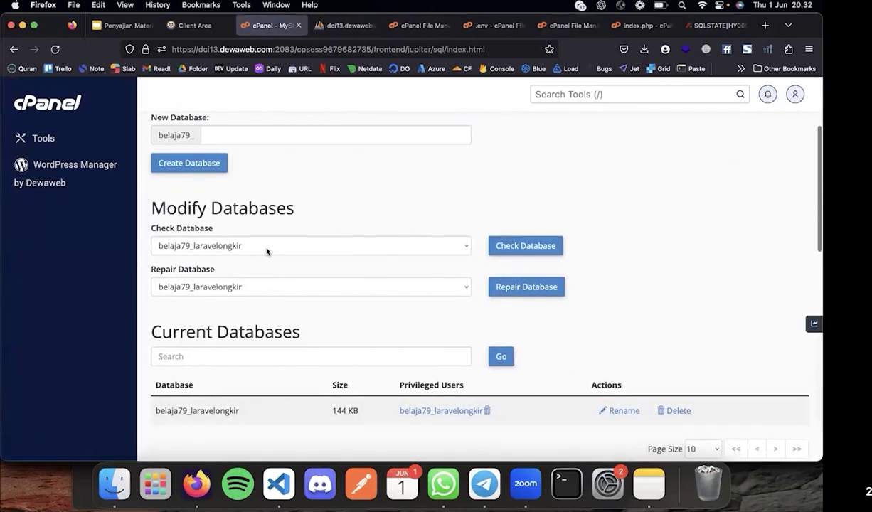
{"action": "scroll", "coordinate": [208, 252], "scroll_direction": "down", "scroll_amount": 3}
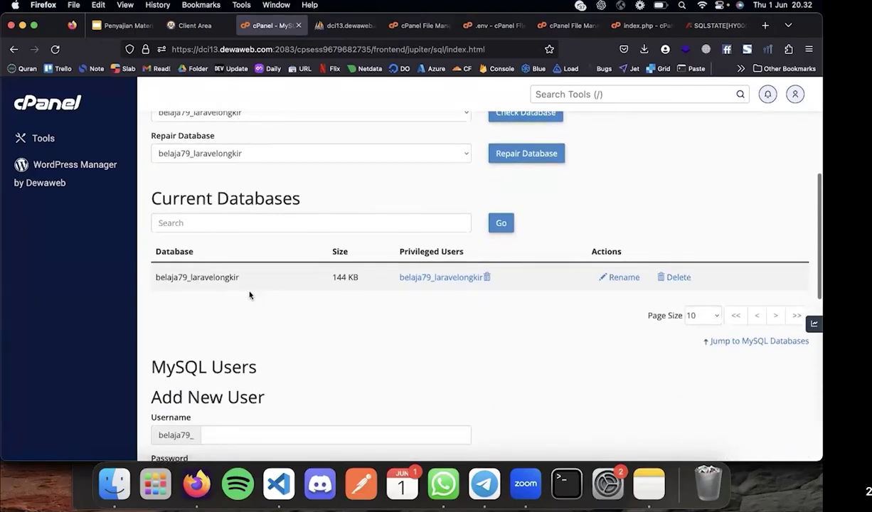
{"action": "scroll", "coordinate": [249, 298], "scroll_direction": "down", "scroll_amount": 4}
{"action": "scroll", "coordinate": [249, 299], "scroll_direction": "down", "scroll_amount": 8}
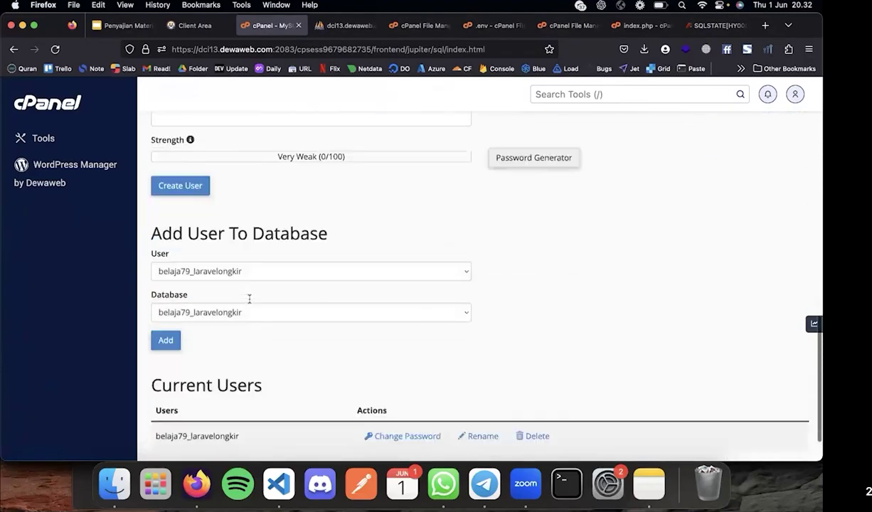
{"action": "scroll", "coordinate": [213, 302], "scroll_direction": "down", "scroll_amount": 1}
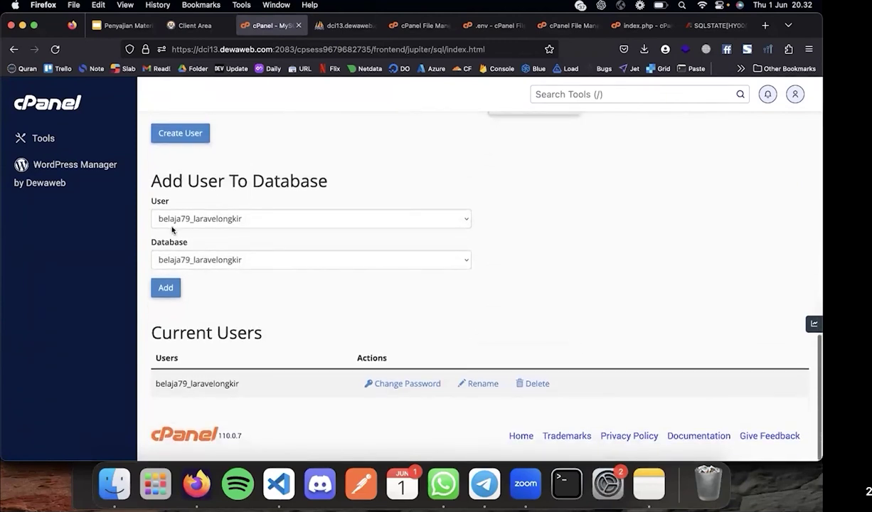
{"action": "left_click", "coordinate": [163, 214]}
{"action": "left_click", "coordinate": [236, 213]}
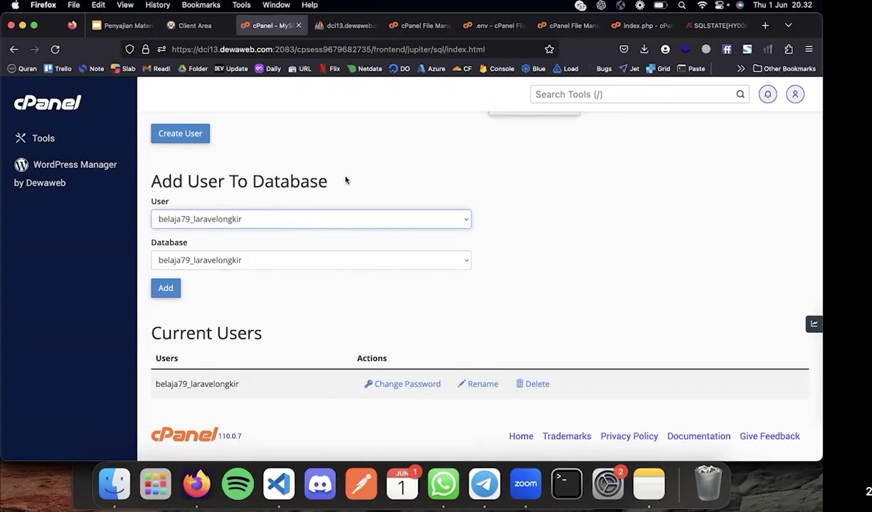
- Compare the DB_DATABASE and DB_USERNAME values in .env with the chosen names
{"action": "left_click", "coordinate": [672, 28]}
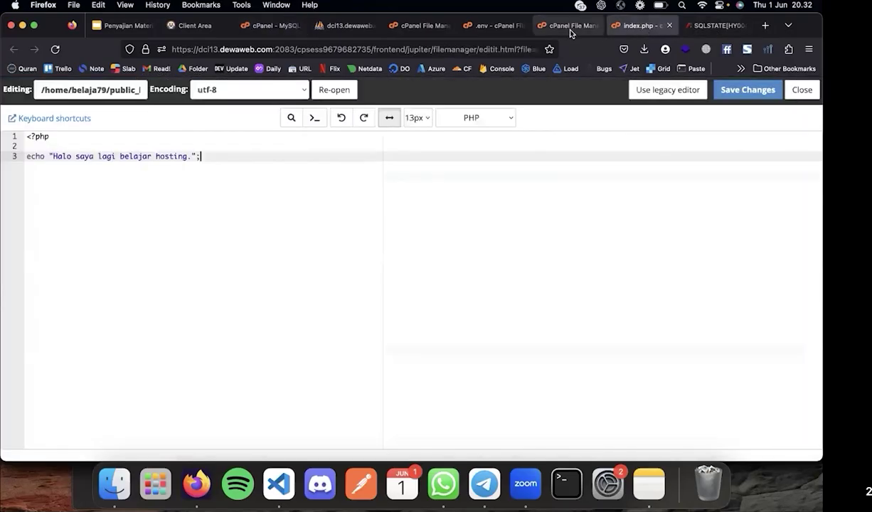
{"action": "left_click", "coordinate": [565, 26]}
{"action": "left_click", "coordinate": [466, 26]}
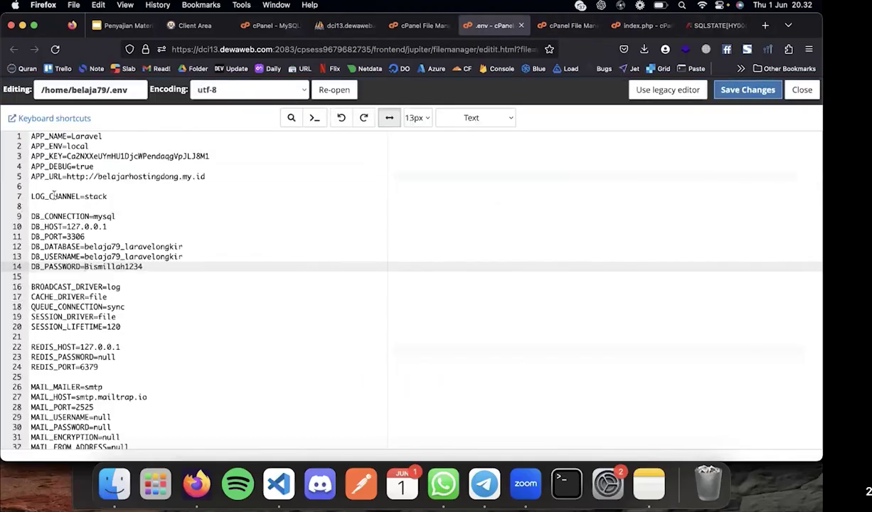
{"action": "left_click_drag", "start_coordinate": [84, 246], "coordinate": [182, 246]}
{"action": "left_click", "coordinate": [210, 253]}
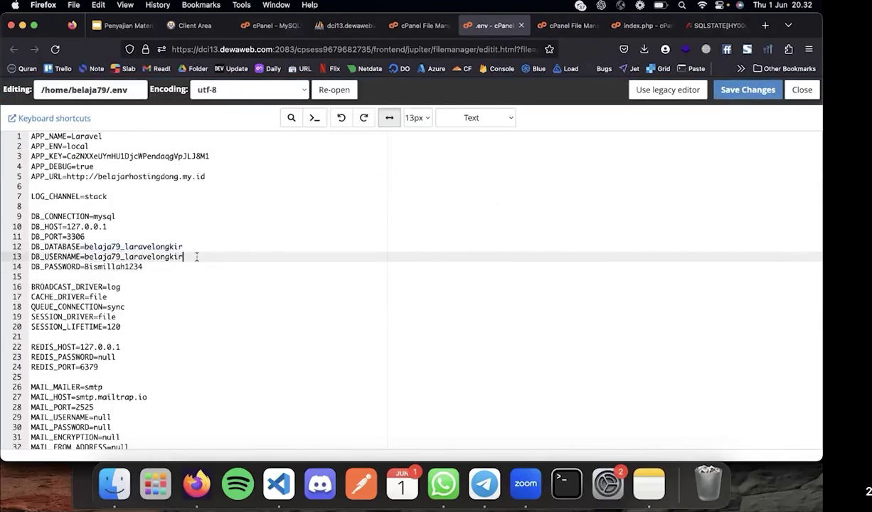
- Add belaja79_laravelongkir to its Laravel database with ALL PRIVILEGES
{"action": "left_click", "coordinate": [398, 27]}
{"action": "left_click", "coordinate": [345, 28]}
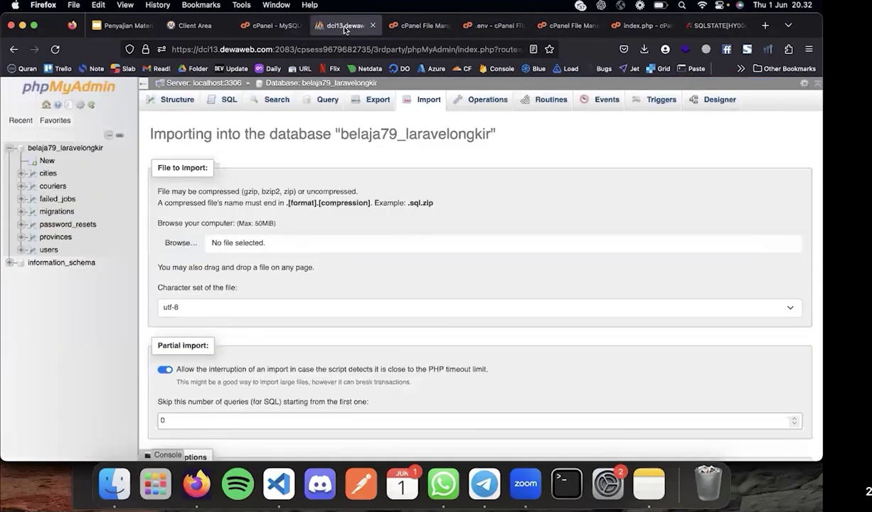
{"action": "left_click", "coordinate": [273, 25]}
{"action": "left_click", "coordinate": [165, 284]}
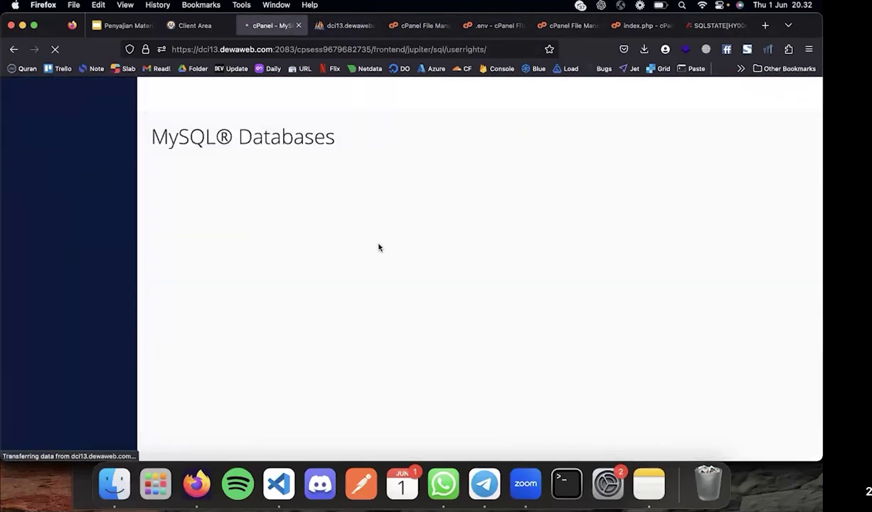
{"action": "scroll", "coordinate": [380, 247], "scroll_direction": "down", "scroll_amount": 5}
{"action": "left_click", "coordinate": [186, 366]}
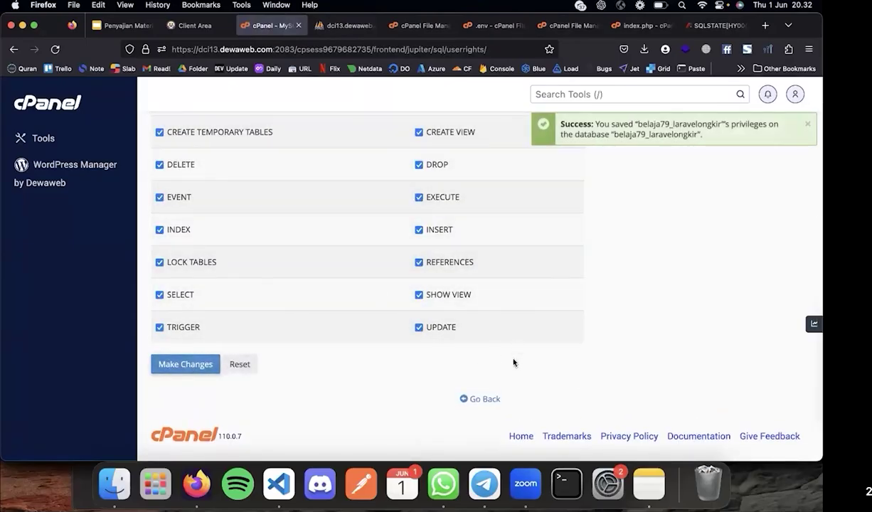
- Check the user and database names in the success message, then go back to MySQL Databases
{"action": "left_click_drag", "start_coordinate": [633, 124], "coordinate": [699, 137]}
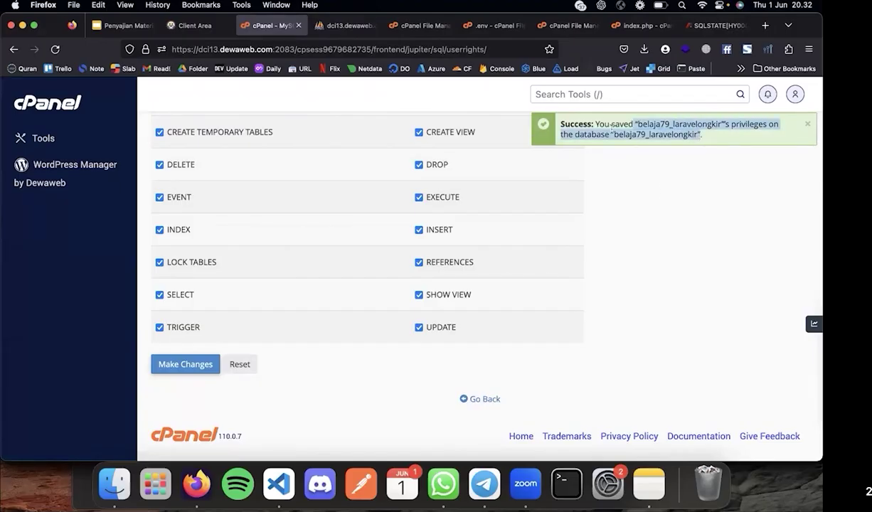
{"action": "left_click", "coordinate": [637, 118]}
{"action": "left_click_drag", "start_coordinate": [673, 124], "coordinate": [705, 124]}
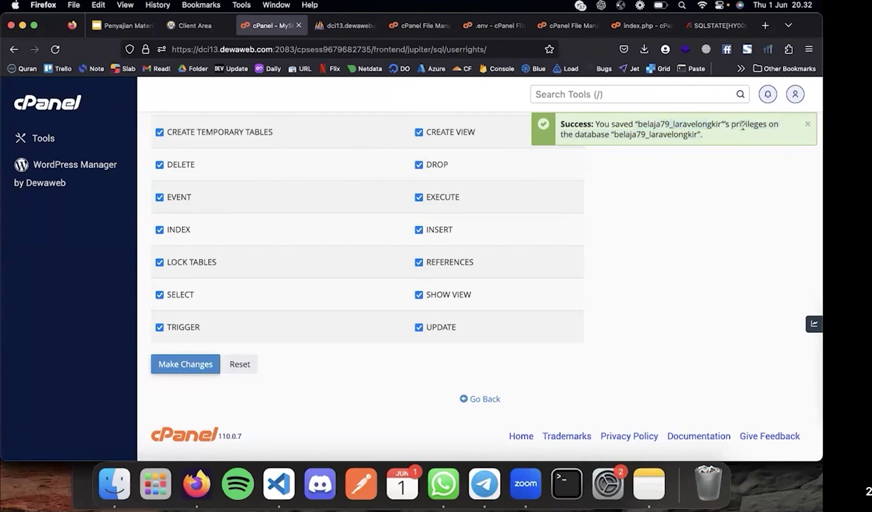
{"action": "left_click", "coordinate": [475, 400]}
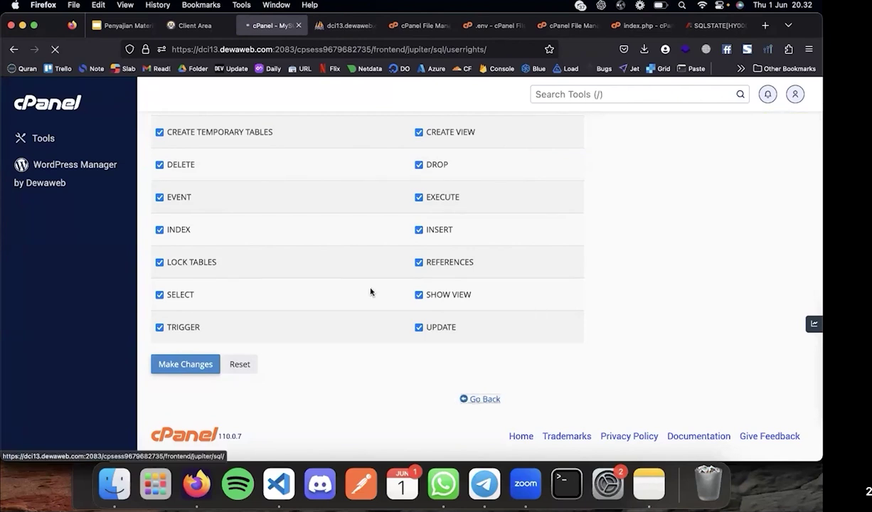
{"action": "scroll", "coordinate": [357, 247], "scroll_direction": "down", "scroll_amount": 15}
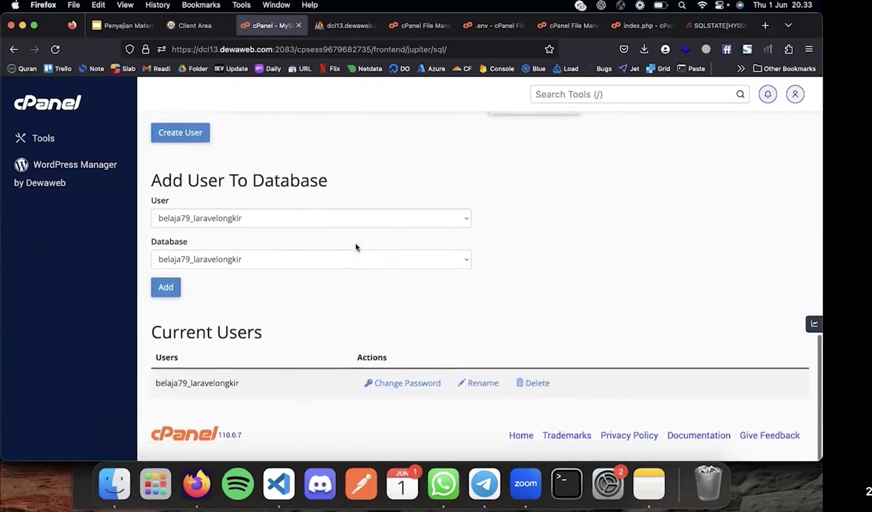
- Change belaja79_laravelongkir's password to a newly generated, copied strong password
{"action": "left_click", "coordinate": [431, 387]}
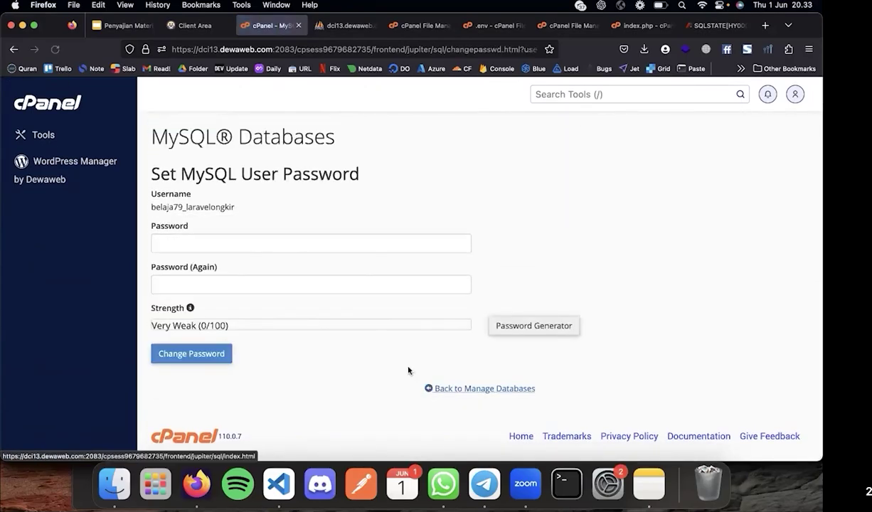
{"action": "left_click", "coordinate": [512, 326]}
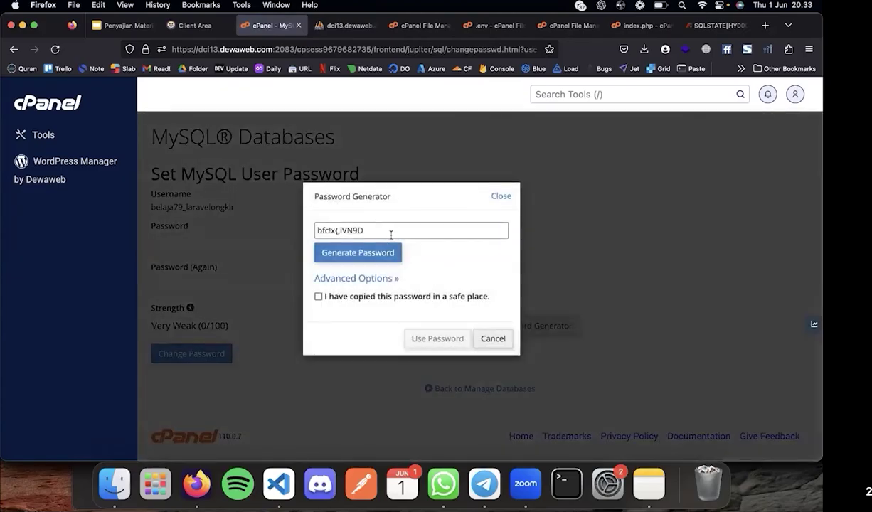
{"action": "left_click", "coordinate": [365, 252]}
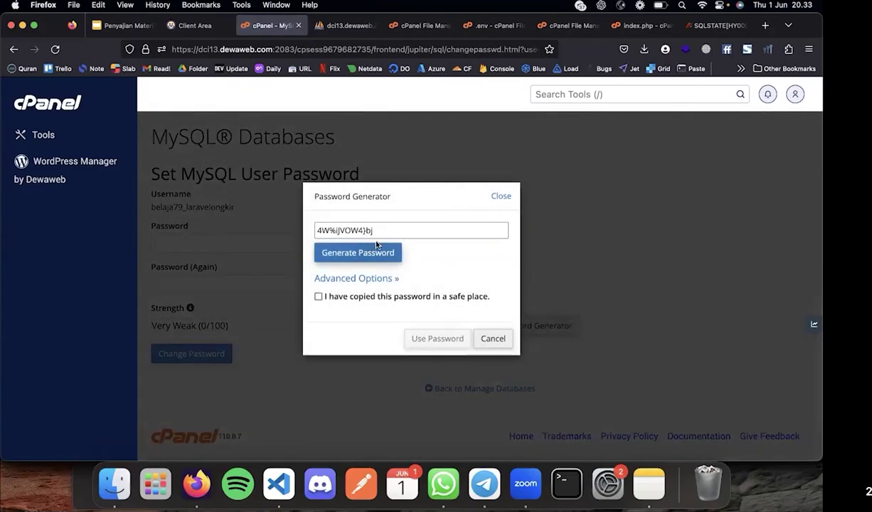
{"action": "left_click", "coordinate": [415, 230]}
{"action": "key", "text": "ctrl+c"}
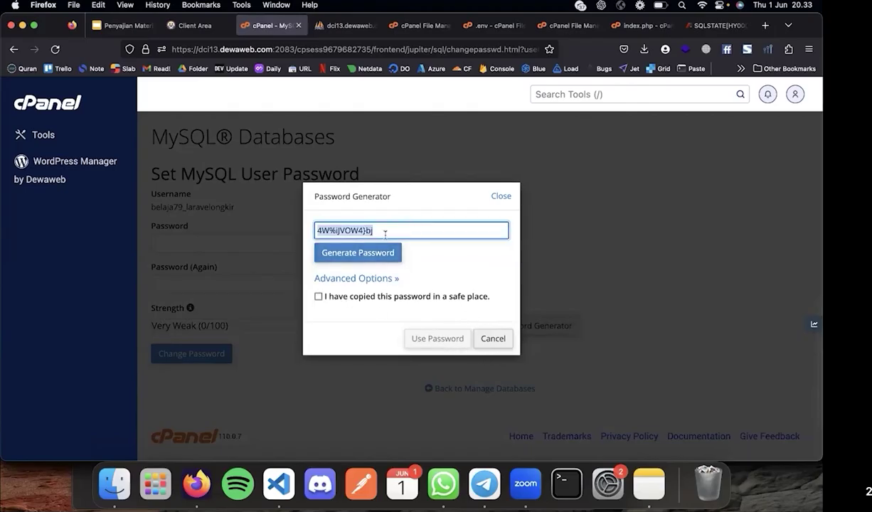
{"action": "left_click", "coordinate": [318, 296]}
{"action": "left_click", "coordinate": [413, 339]}
{"action": "left_click", "coordinate": [194, 353]}
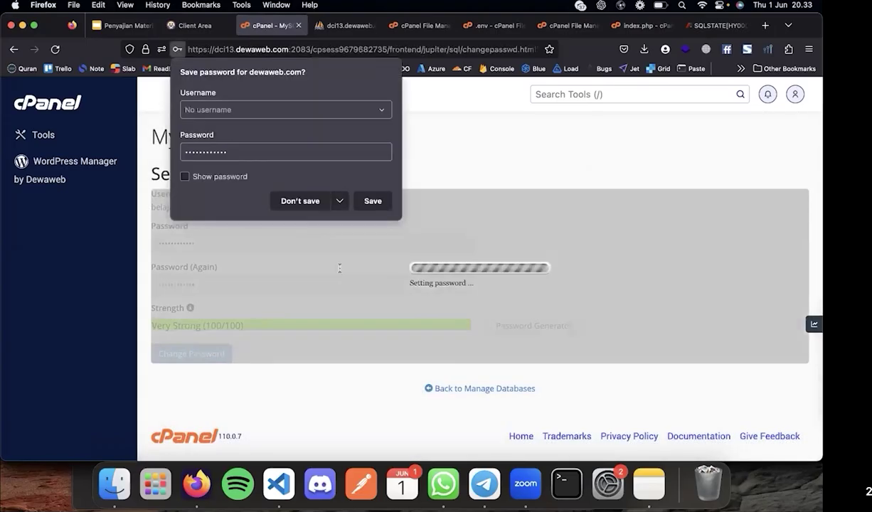
{"action": "left_click", "coordinate": [377, 203]}
{"action": "left_click", "coordinate": [483, 293]}
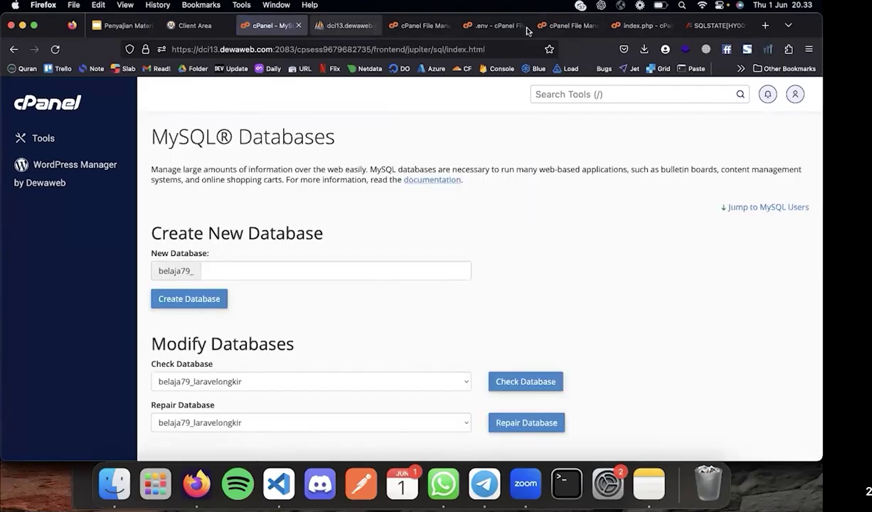
- Return to the .env editor at the DB_PASSWORD line
{"action": "left_click", "coordinate": [633, 25]}
{"action": "left_click", "coordinate": [567, 28]}
{"action": "left_click", "coordinate": [491, 25]}
{"action": "left_click", "coordinate": [121, 267]}
- Replace the DB_PASSWORD value in .env with the new password and save
{"action": "double_click", "coordinate": [121, 267]}
{"action": "key", "text": "ctrl+v"}
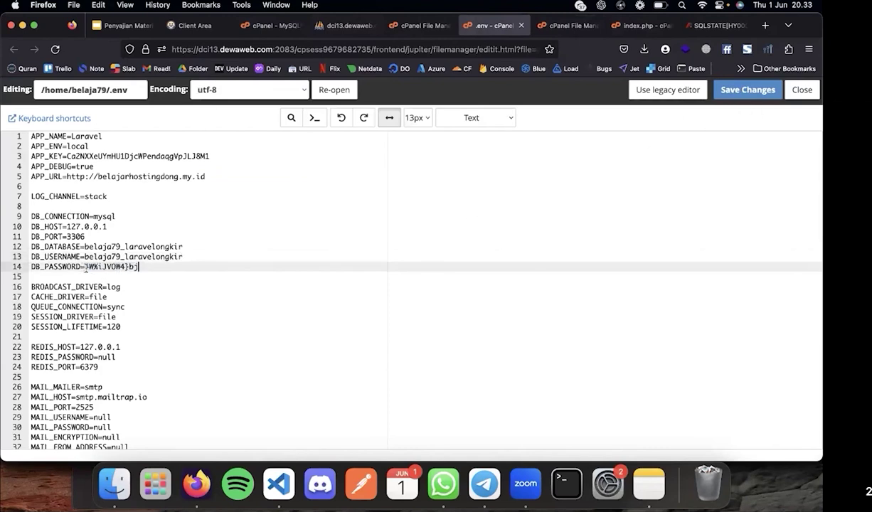
{"action": "left_click", "coordinate": [711, 90]}
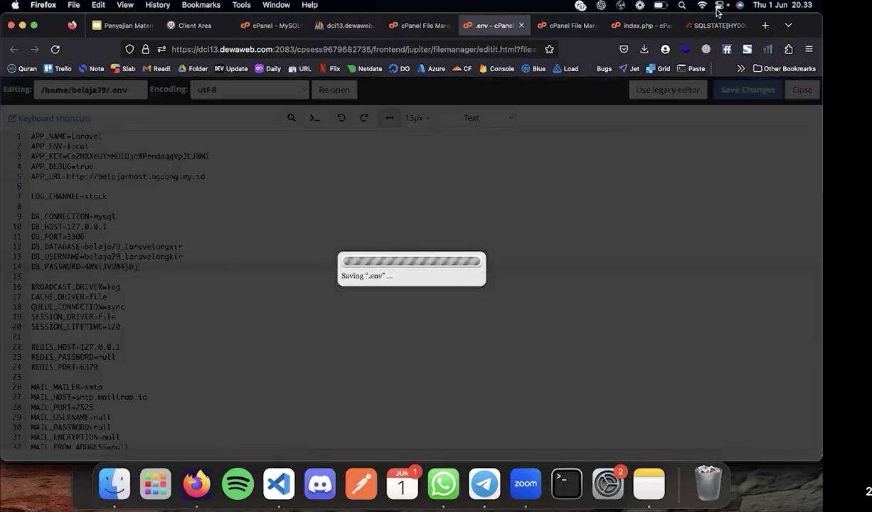
- Reload the site's error page and select the still-denied username in the message
{"action": "key", "text": "super+9"}
{"action": "key", "text": "super+r"}
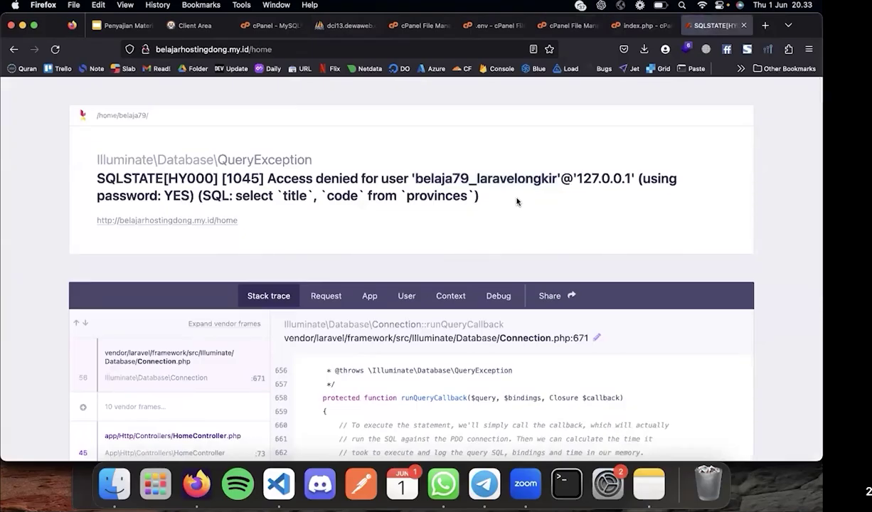
{"action": "key", "text": "super+r"}
{"action": "double_click", "coordinate": [495, 178]}
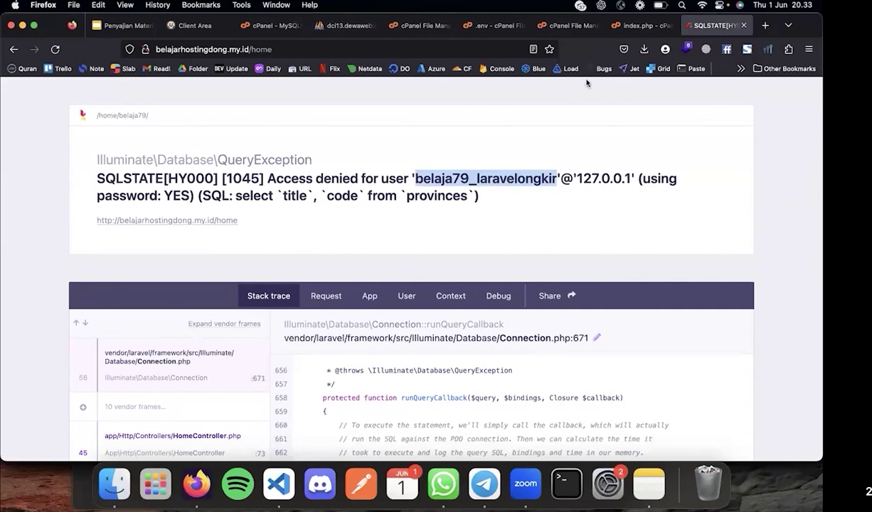
- On the MySQL Databases page, copy the database name belaja79_laravelongkir
{"action": "left_click", "coordinate": [352, 27]}
{"action": "left_click", "coordinate": [260, 28]}
{"action": "scroll", "coordinate": [292, 227], "scroll_direction": "down", "scroll_amount": 5}
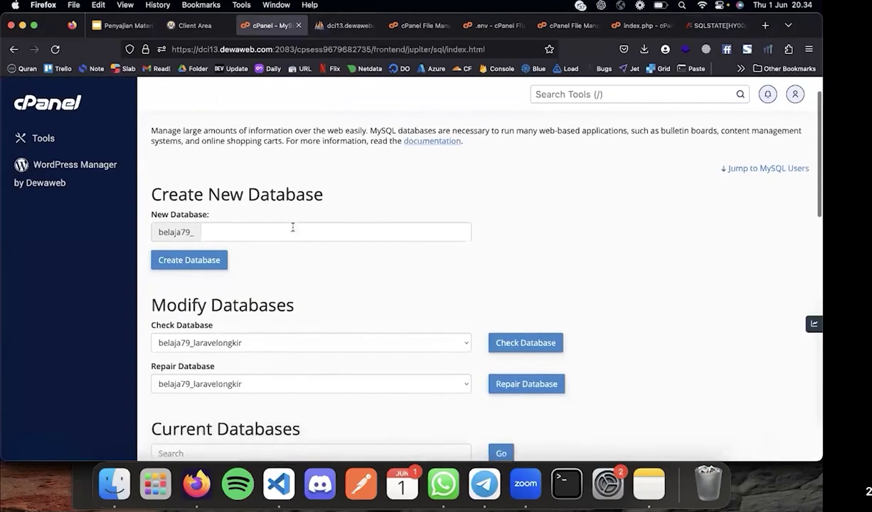
{"action": "scroll", "coordinate": [292, 227], "scroll_direction": "down", "scroll_amount": 2}
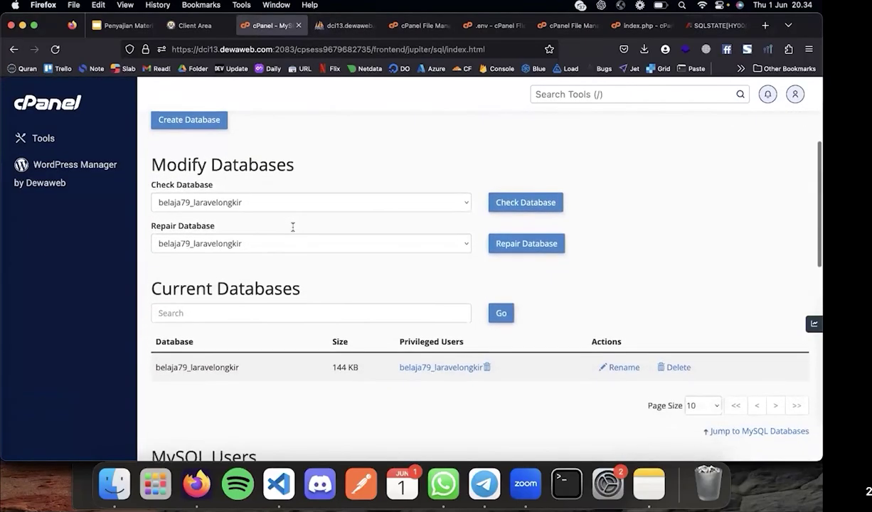
{"action": "scroll", "coordinate": [293, 227], "scroll_direction": "down", "scroll_amount": 2}
{"action": "scroll", "coordinate": [221, 292], "scroll_direction": "down", "scroll_amount": 1}
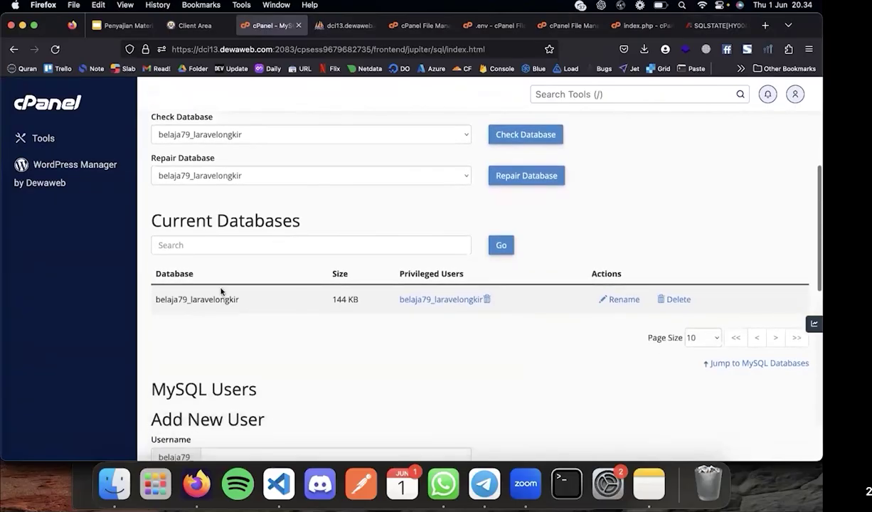
{"action": "double_click", "coordinate": [206, 299]}
{"action": "key", "text": "super+c"}
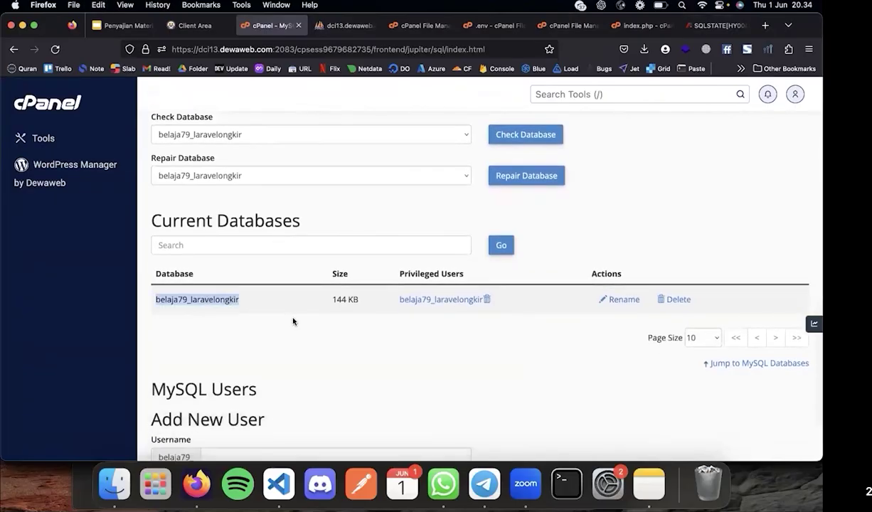
{"action": "left_click_drag", "start_coordinate": [394, 300], "coordinate": [481, 301]}
{"action": "key", "text": "super+c"}
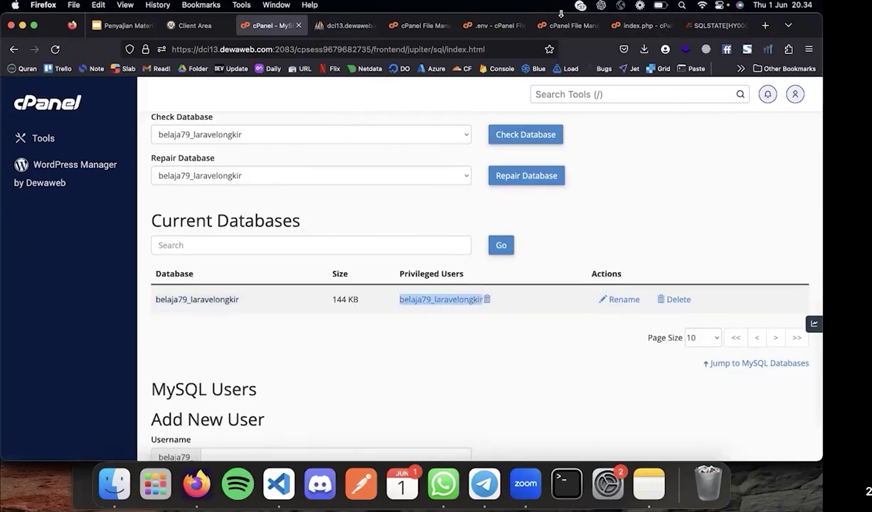
{"action": "left_click", "coordinate": [568, 26]}
{"action": "left_click", "coordinate": [483, 26]}
- Try pasting the copied name over the DB_DATABASE value, then undo it
{"action": "left_click", "coordinate": [156, 247]}
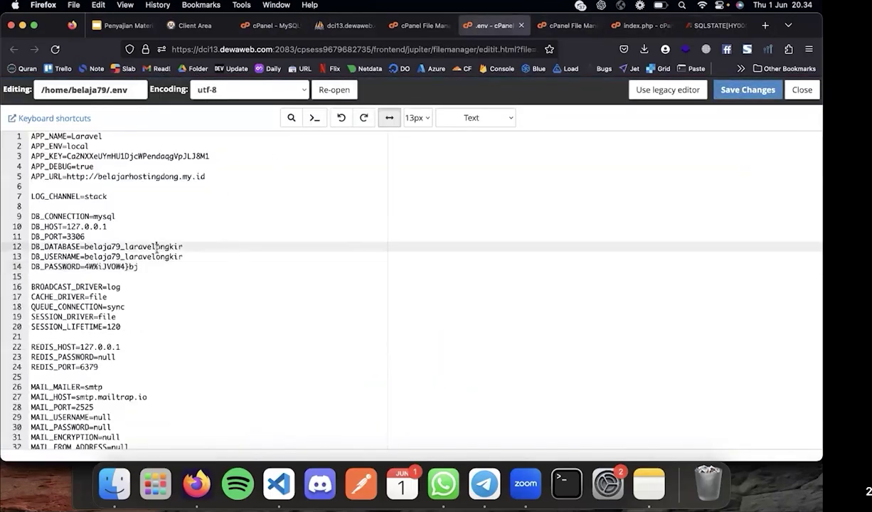
{"action": "double_click", "coordinate": [156, 247]}
{"action": "key", "text": "super+v"}
{"action": "key", "text": "super+z"}
{"action": "left_click", "coordinate": [211, 255]}
- Wrap the DB_PASSWORD value in double quotes and save the .env file
{"action": "left_click", "coordinate": [177, 270]}
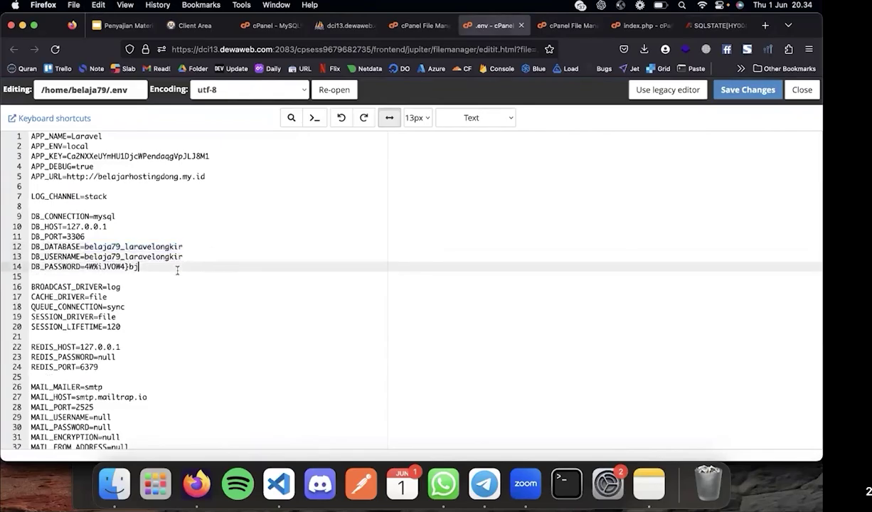
{"action": "key", "text": "Return"}
{"action": "key", "text": "Return"}
{"action": "key", "text": "super+v"}
{"action": "key", "text": "super+z"}
{"action": "key", "text": "BackSpace"}
{"action": "key", "text": "BackSpace"}
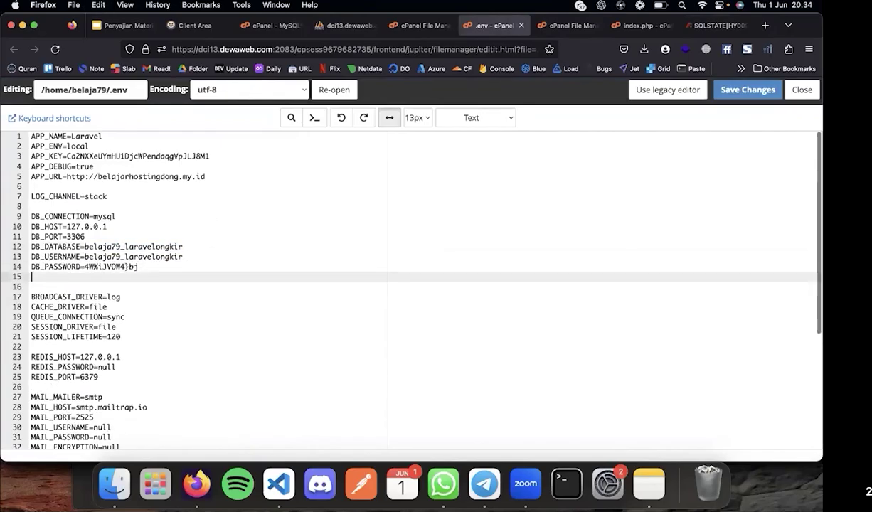
{"action": "type", "text": "\""}
{"action": "left_click", "coordinate": [89, 266]}
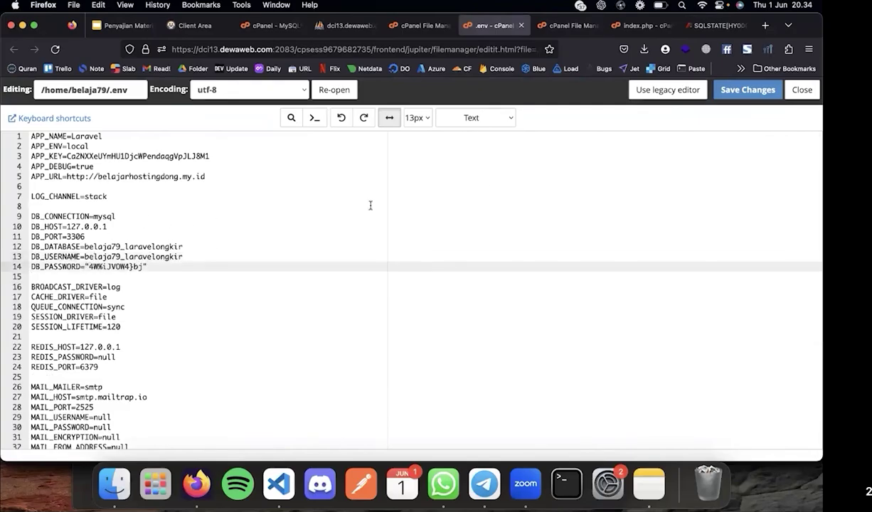
{"action": "left_click", "coordinate": [747, 91]}
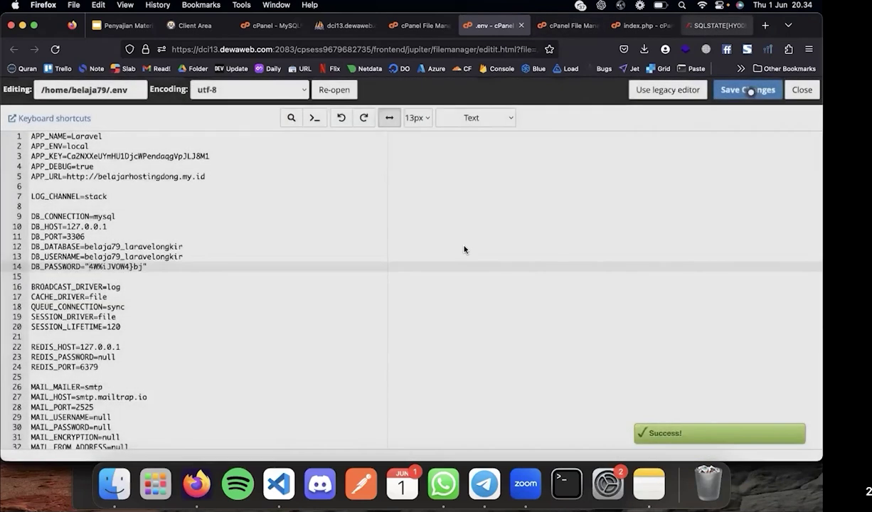
- Reload the site's error page to test the quoted password
{"action": "left_click", "coordinate": [715, 25]}
{"action": "key", "text": "super+r"}
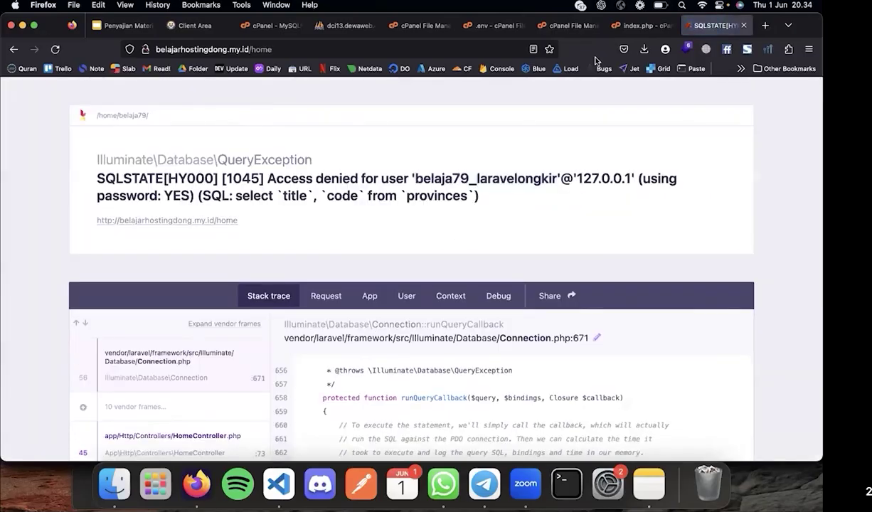
{"action": "left_click", "coordinate": [645, 29]}
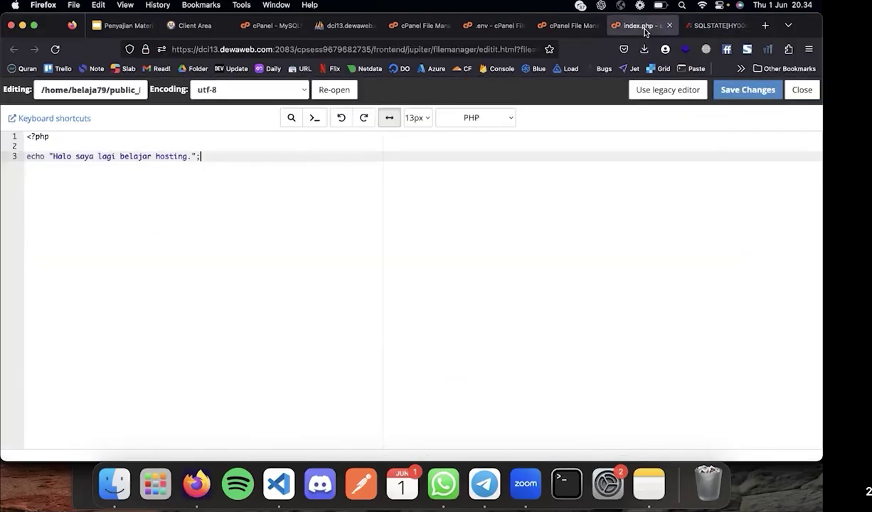
- Cycle through the open tabs back to the MySQL Databases page
{"action": "left_click", "coordinate": [556, 28]}
{"action": "left_click", "coordinate": [495, 28]}
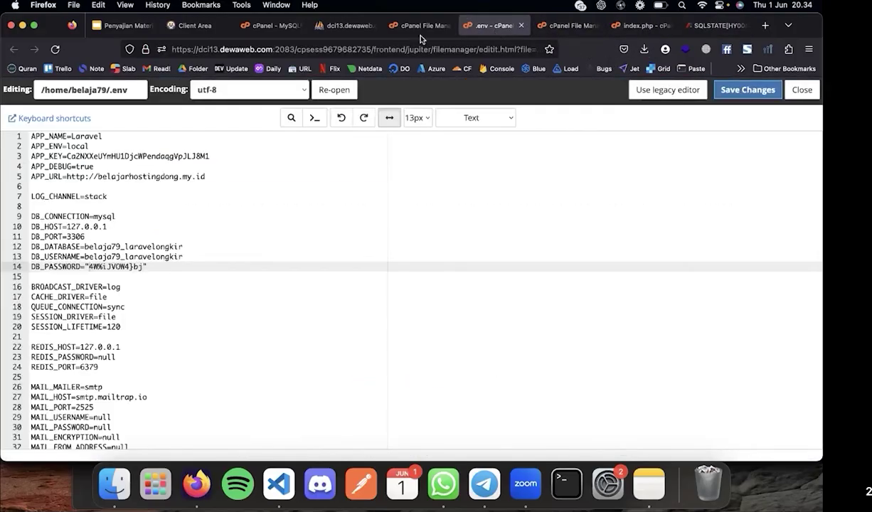
{"action": "left_click", "coordinate": [396, 28]}
{"action": "left_click", "coordinate": [347, 29]}
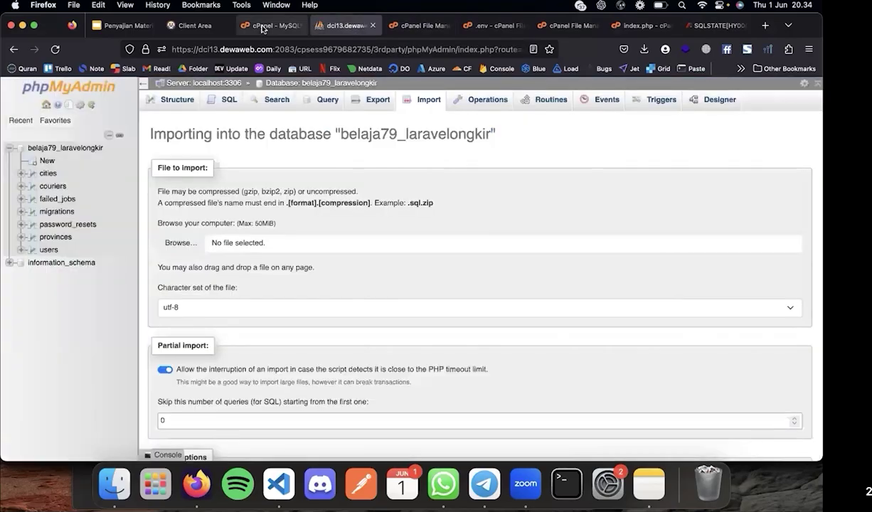
{"action": "left_click", "coordinate": [265, 27]}
- Scroll to MySQL Users > Add New User and focus the Username field
{"action": "scroll", "coordinate": [155, 167], "scroll_direction": "up", "scroll_amount": 1}
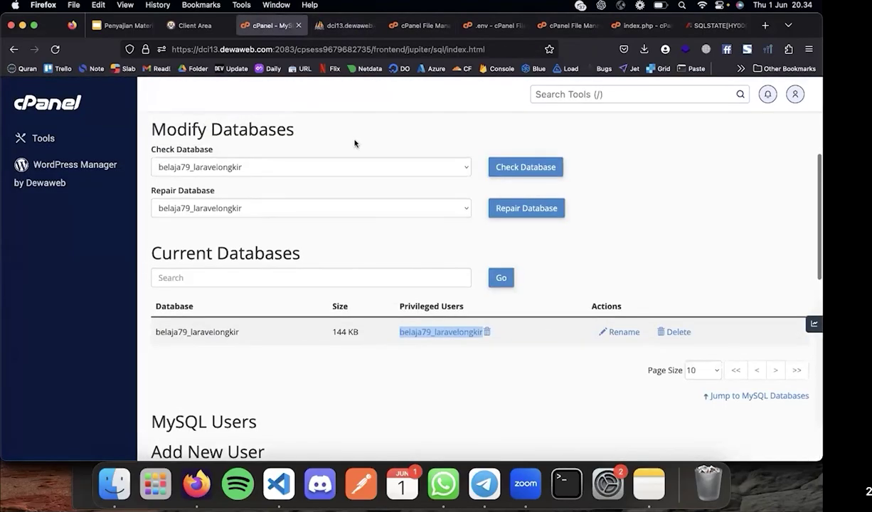
{"action": "scroll", "coordinate": [306, 198], "scroll_direction": "up", "scroll_amount": 6}
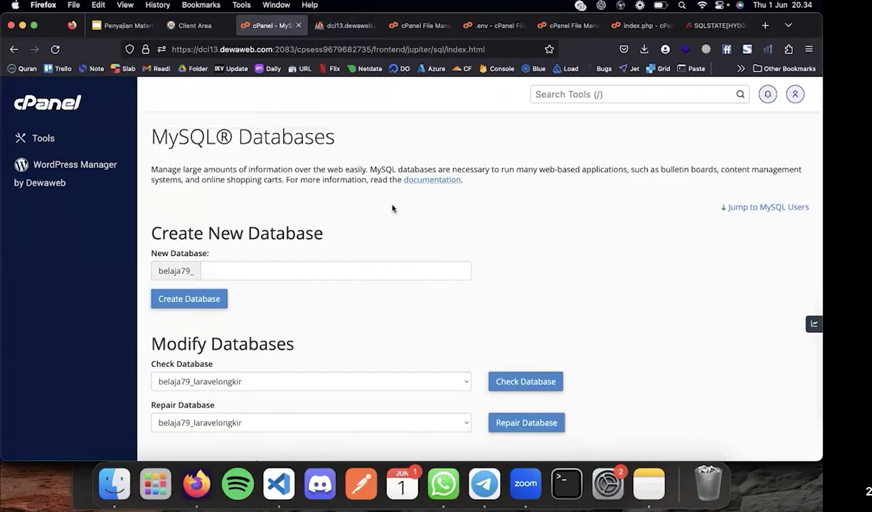
{"action": "scroll", "coordinate": [392, 208], "scroll_direction": "down", "scroll_amount": 10}
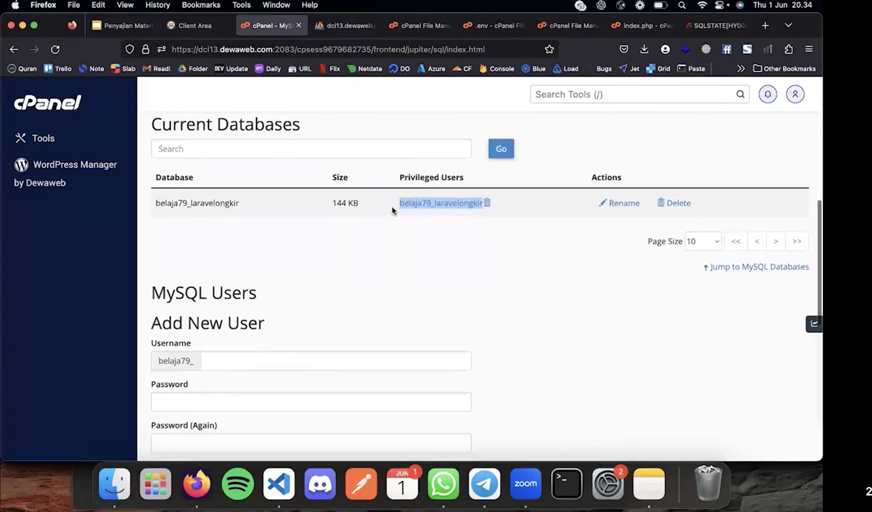
{"action": "left_click", "coordinate": [402, 256]}
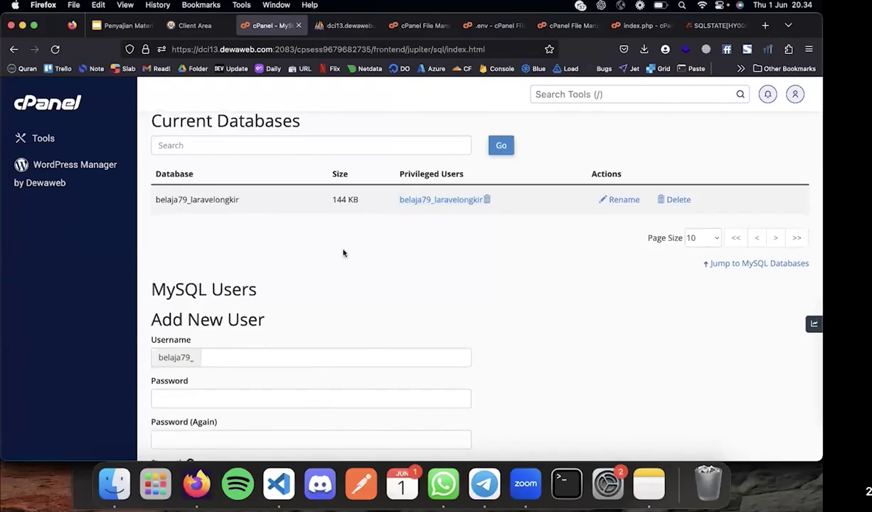
{"action": "left_click_drag", "start_coordinate": [157, 202], "coordinate": [239, 198]}
{"action": "left_click", "coordinate": [276, 256]}
{"action": "scroll", "coordinate": [286, 265], "scroll_direction": "down", "scroll_amount": 5}
{"action": "scroll", "coordinate": [299, 235], "scroll_direction": "up", "scroll_amount": 1}
{"action": "left_click", "coordinate": [264, 183]}
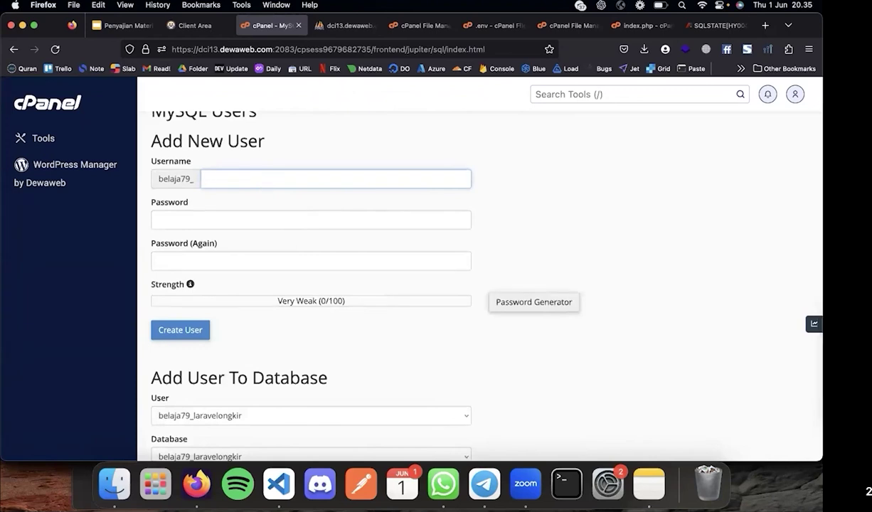
- Enter 'baru' as the new MySQL username, trimming the extra text
{"action": "left_click", "coordinate": [244, 228]}
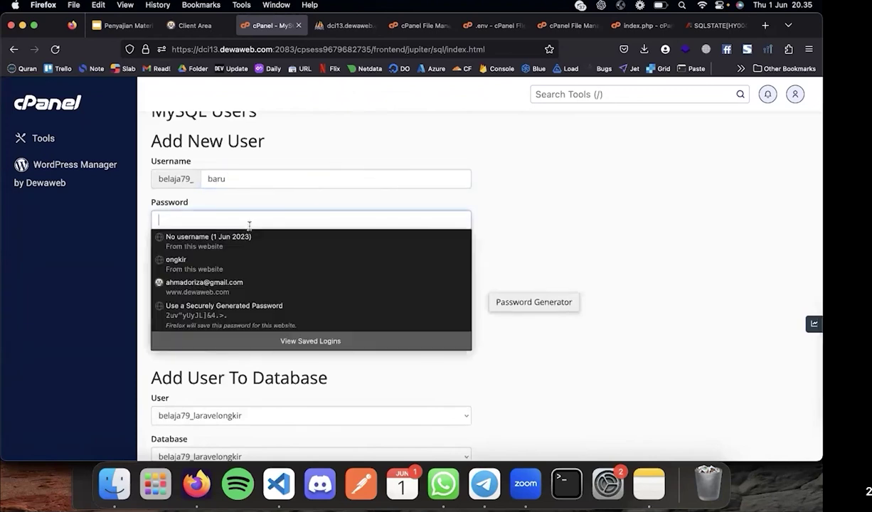
{"action": "left_click", "coordinate": [589, 218]}
{"action": "left_click", "coordinate": [388, 175]}
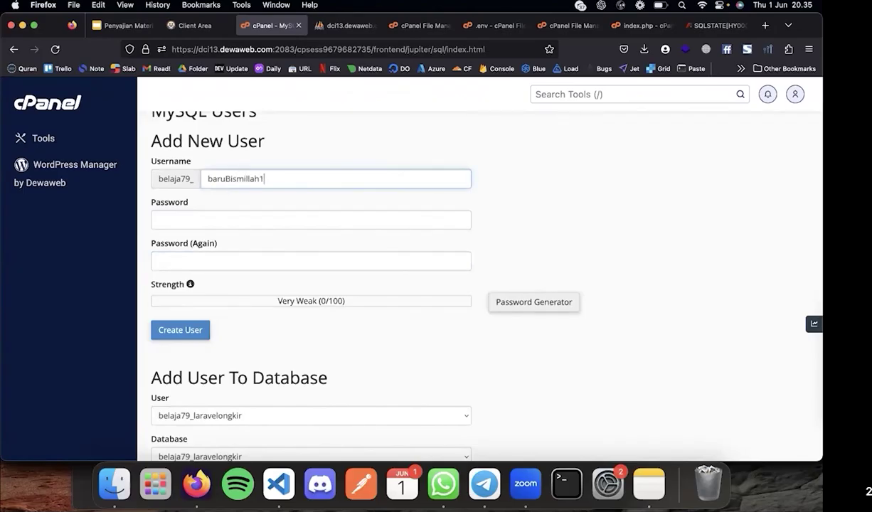
{"action": "key", "text": "shift+Left"}
{"action": "key", "text": "shift+Left"}
{"action": "key", "text": "shift+Left"}
{"action": "key", "text": "shift+Left"}
{"action": "key", "text": "shift+Left"}
{"action": "key", "text": "shift+Left"}
{"action": "key", "text": "shift+Left"}
{"action": "key", "text": "BackSpace"}
- Paste the strong password into both fields and create user belaja79_baru
{"action": "left_click", "coordinate": [220, 220]}
{"action": "key", "text": "super+v"}
{"action": "left_click", "coordinate": [220, 261]}
{"action": "key", "text": "super+v"}
{"action": "left_click", "coordinate": [580, 251]}
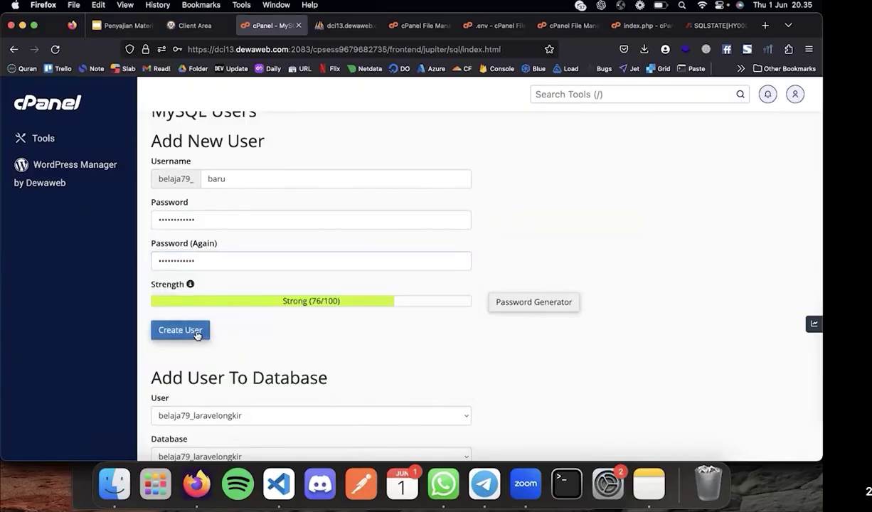
{"action": "left_click", "coordinate": [198, 333]}
{"action": "left_click", "coordinate": [367, 202]}
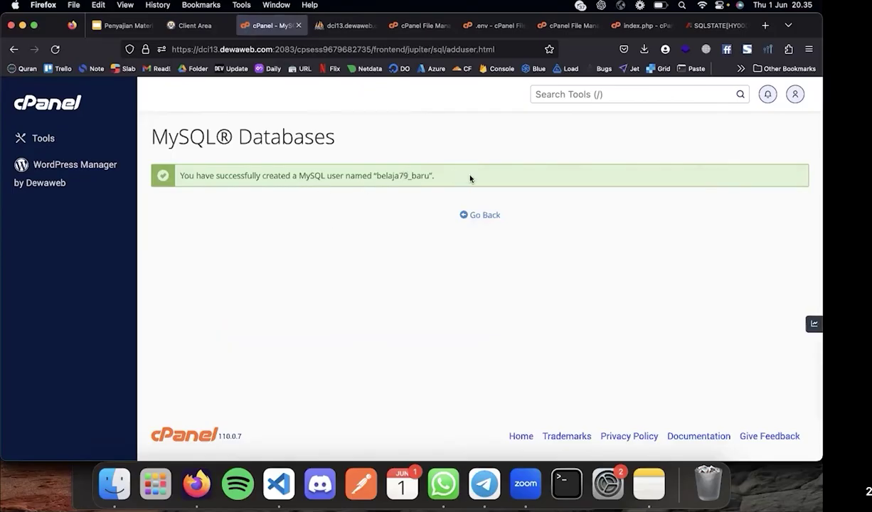
{"action": "left_click", "coordinate": [475, 214]}
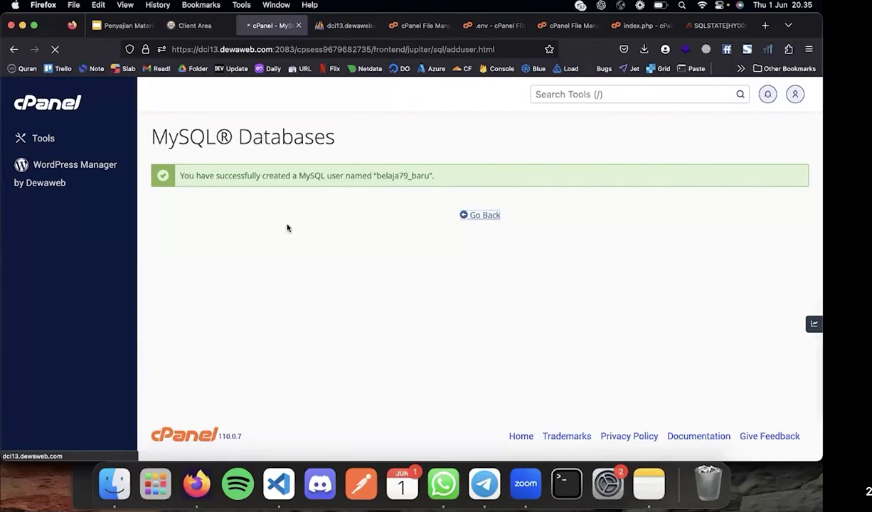
- Leave the user-created confirmation and switch between tabs to phpMyAdmin
{"action": "left_click", "coordinate": [487, 216]}
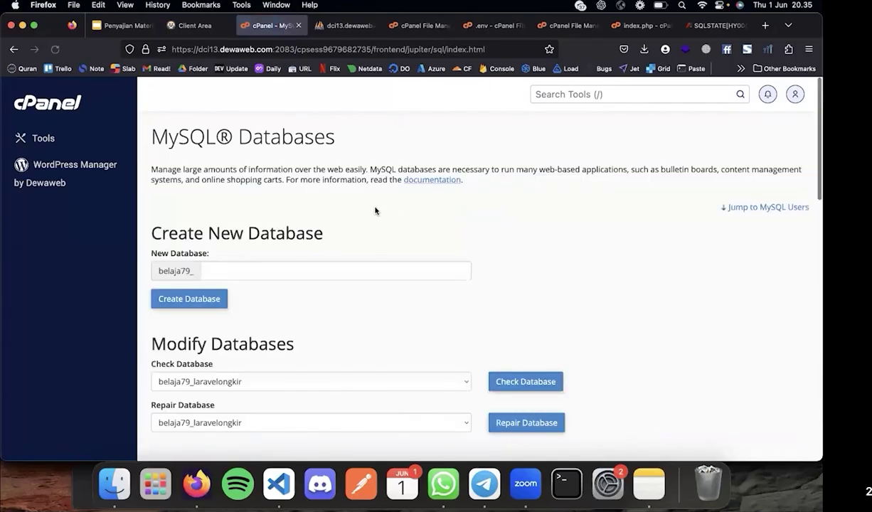
{"action": "scroll", "coordinate": [375, 210], "scroll_direction": "down", "scroll_amount": 5}
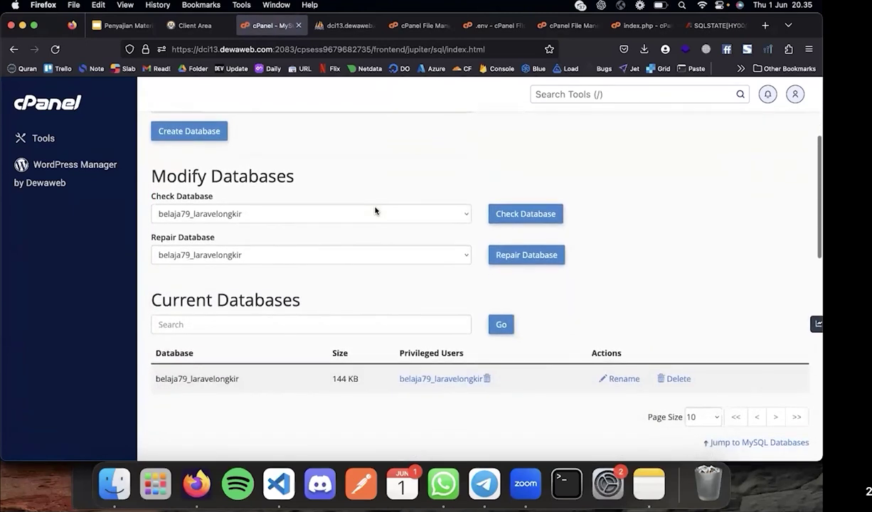
{"action": "scroll", "coordinate": [376, 210], "scroll_direction": "up", "scroll_amount": 2}
{"action": "scroll", "coordinate": [375, 210], "scroll_direction": "up", "scroll_amount": 3}
{"action": "left_click", "coordinate": [348, 25]}
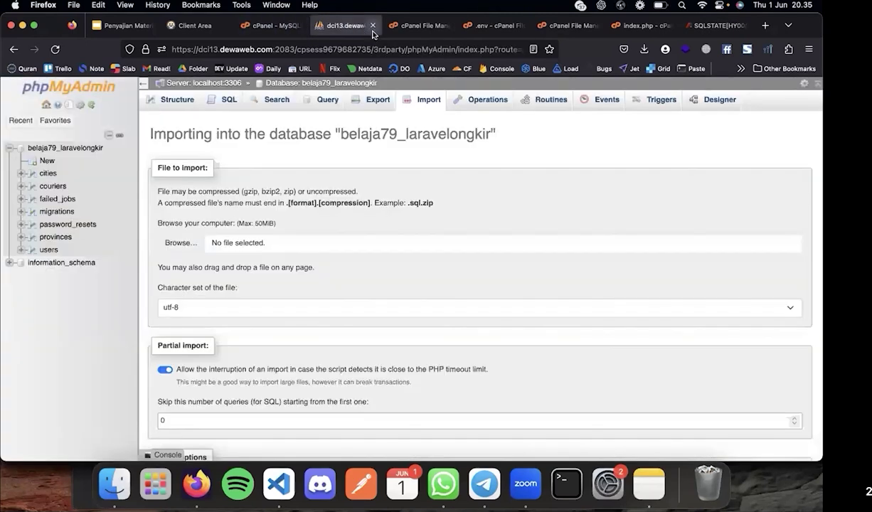
{"action": "left_click", "coordinate": [427, 26]}
{"action": "left_click", "coordinate": [322, 27]}
- From the Client Area, close the stale cPanel, phpMyAdmin, file manager, .env and error tabs
{"action": "left_click", "coordinate": [267, 27]}
{"action": "left_click", "coordinate": [189, 27]}
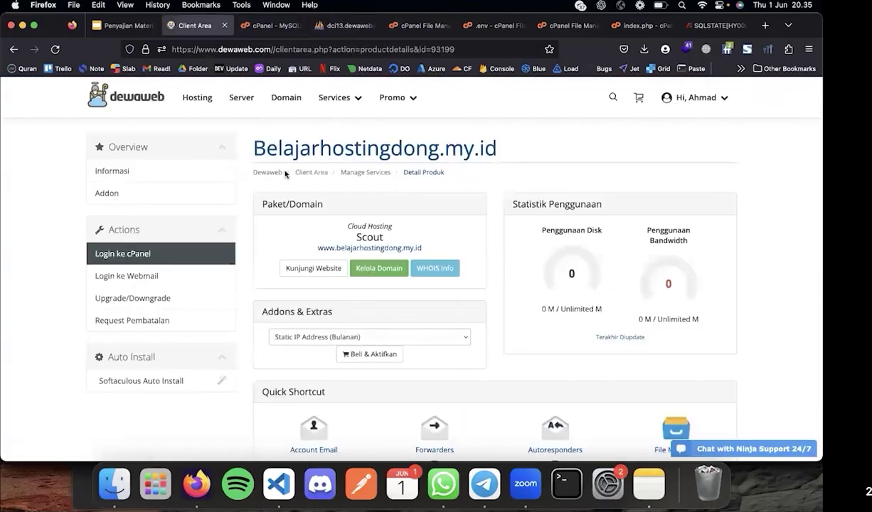
{"action": "left_click", "coordinate": [140, 253]}
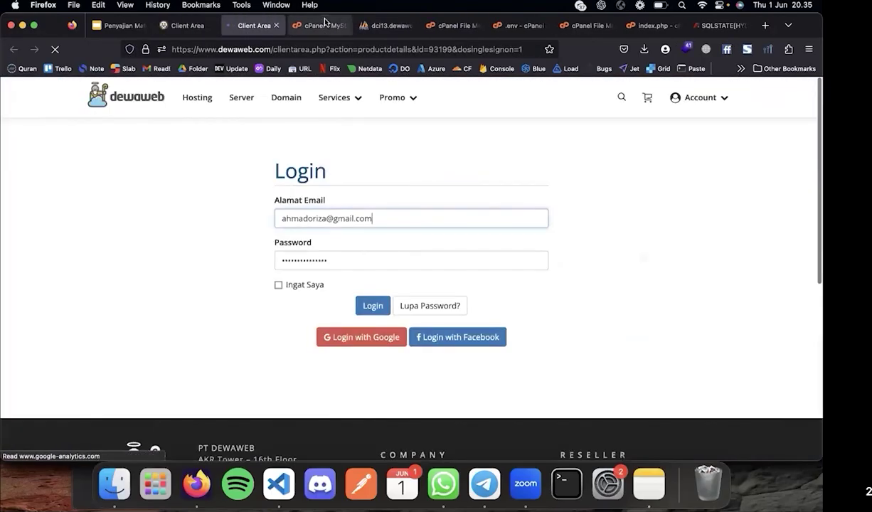
{"action": "left_click", "coordinate": [324, 23]}
{"action": "left_click", "coordinate": [340, 26]}
{"action": "left_click", "coordinate": [340, 26]}
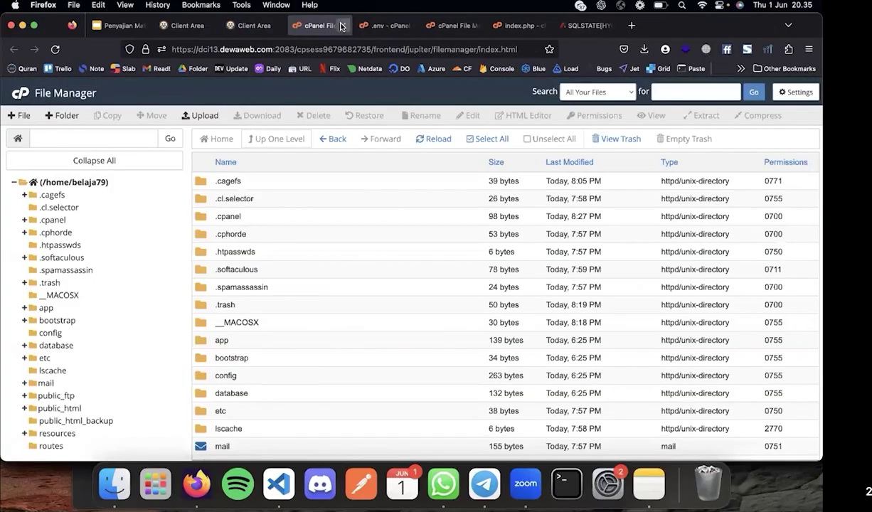
{"action": "left_click", "coordinate": [340, 26]}
{"action": "left_click", "coordinate": [340, 25]}
{"action": "left_click", "coordinate": [340, 25]}
{"action": "left_click", "coordinate": [341, 25]}
{"action": "left_click", "coordinate": [341, 25]}
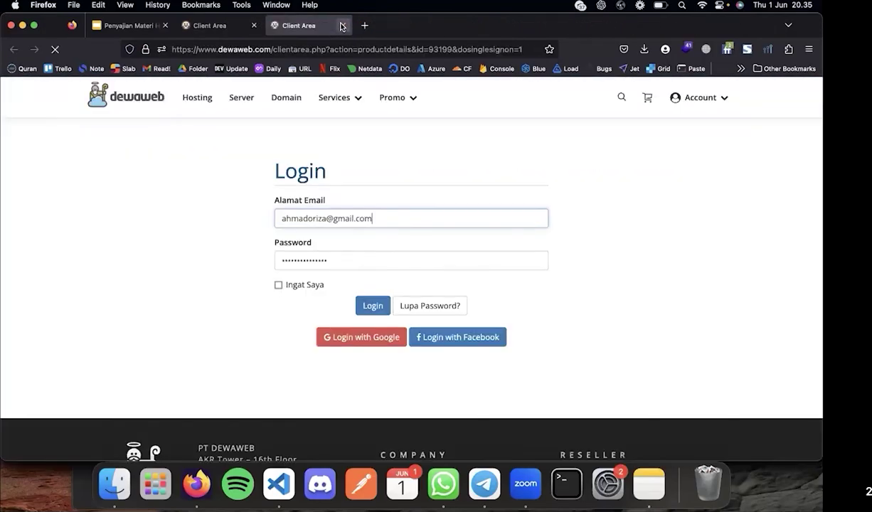
- Log in with Google using the first account to reach cPanel Tools
{"action": "left_click", "coordinate": [389, 339]}
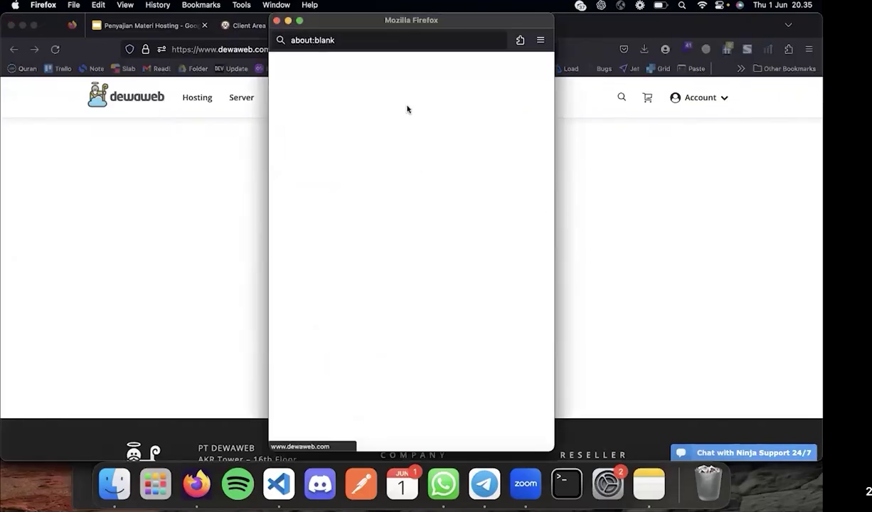
{"action": "left_click_drag", "start_coordinate": [352, 25], "coordinate": [354, 53]}
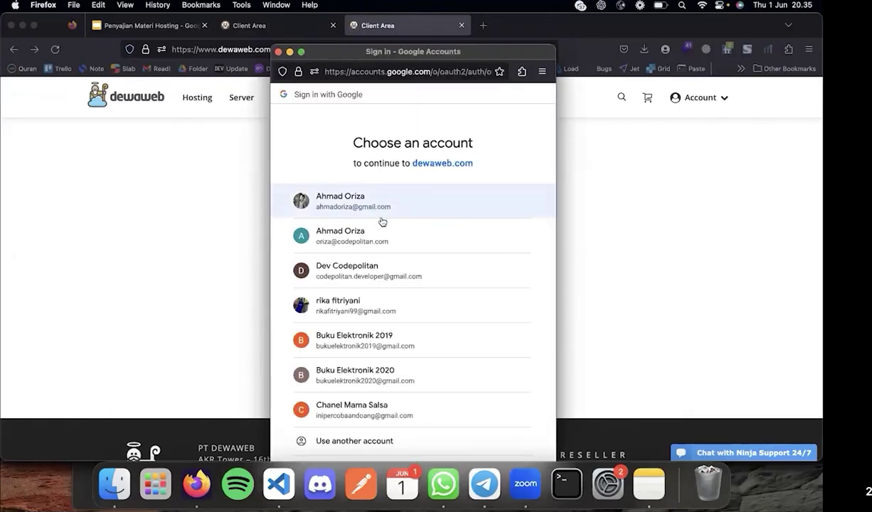
{"action": "left_click", "coordinate": [389, 195]}
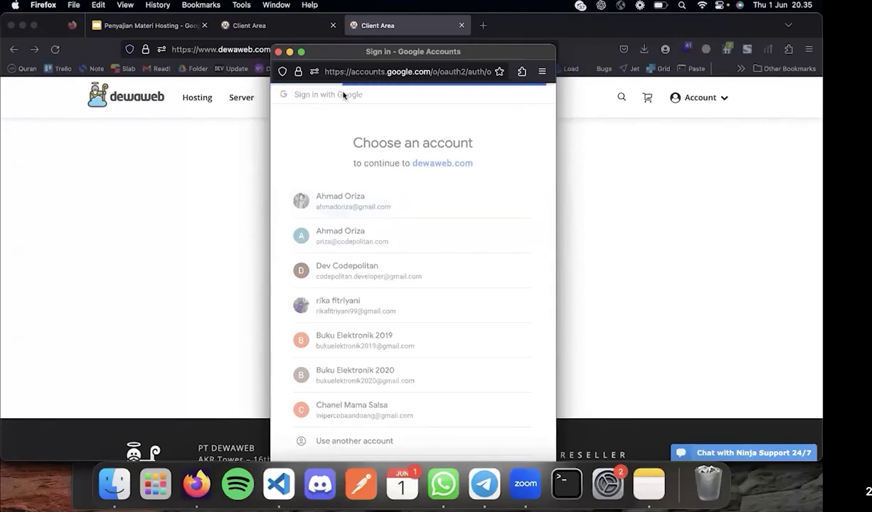
{"action": "left_click", "coordinate": [333, 26]}
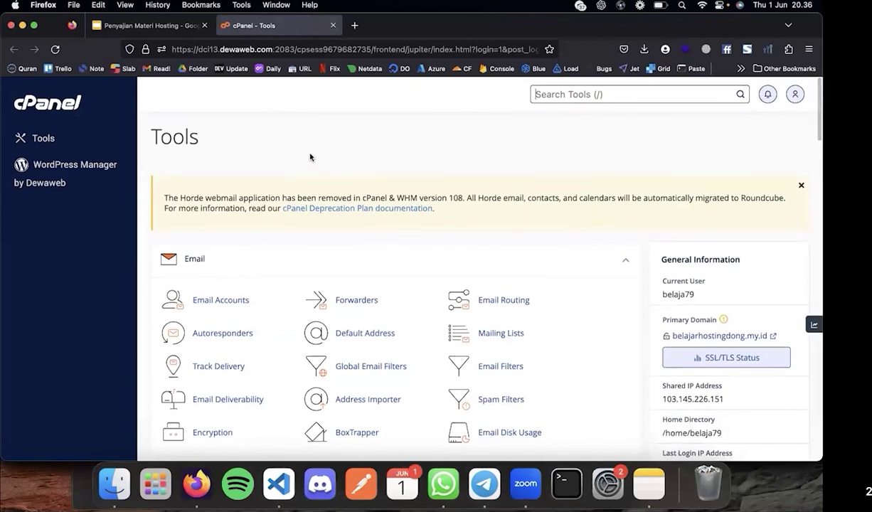
- Load belajarhostingdong.my.id over http in a new tab, showing the SQLSTATE 1045 error
{"action": "scroll", "coordinate": [311, 156], "scroll_direction": "down", "scroll_amount": 1}
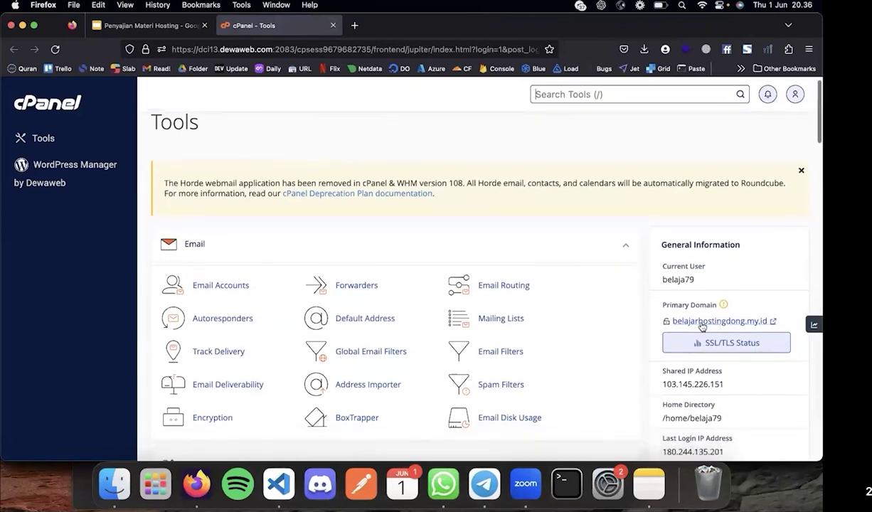
{"action": "left_click", "coordinate": [757, 324]}
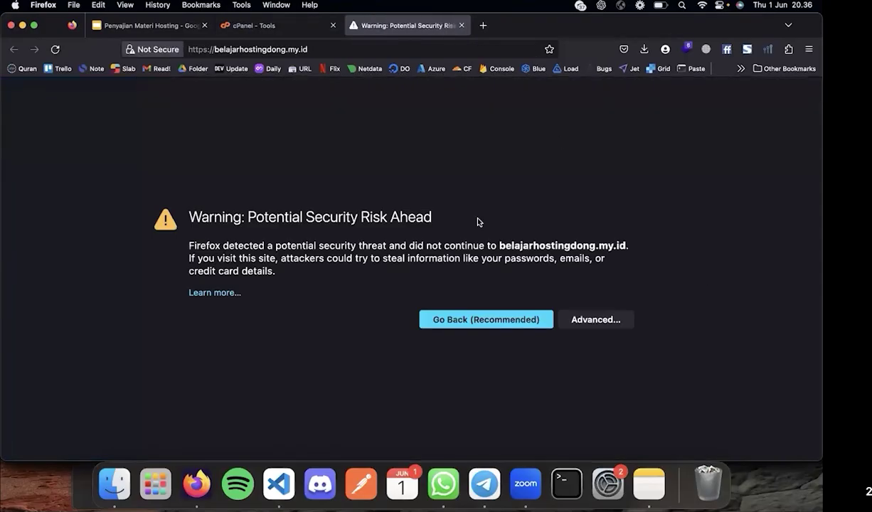
{"action": "left_click", "coordinate": [194, 47]}
{"action": "left_click", "coordinate": [207, 49]}
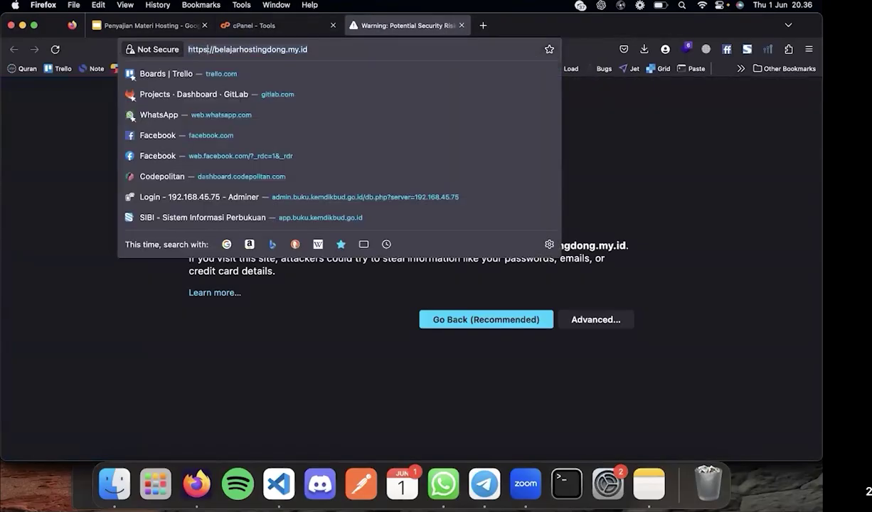
{"action": "key", "text": "BackSpace"}
{"action": "key", "text": "Return"}
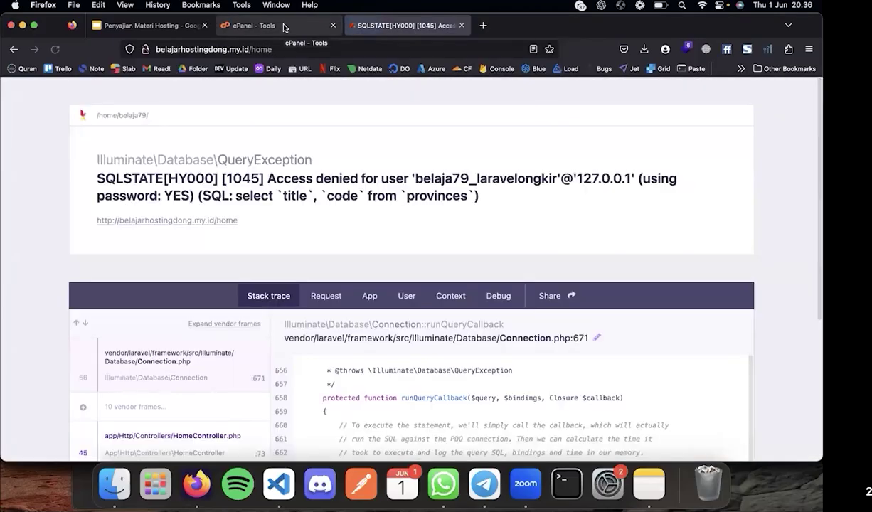
{"action": "left_click", "coordinate": [283, 28]}
{"action": "scroll", "coordinate": [425, 217], "scroll_direction": "down", "scroll_amount": 10}
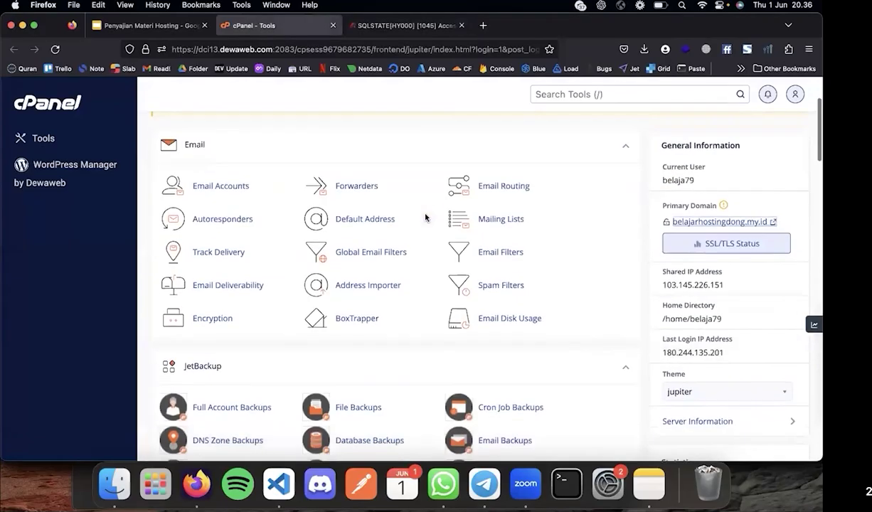
{"action": "scroll", "coordinate": [426, 214], "scroll_direction": "down", "scroll_amount": 5}
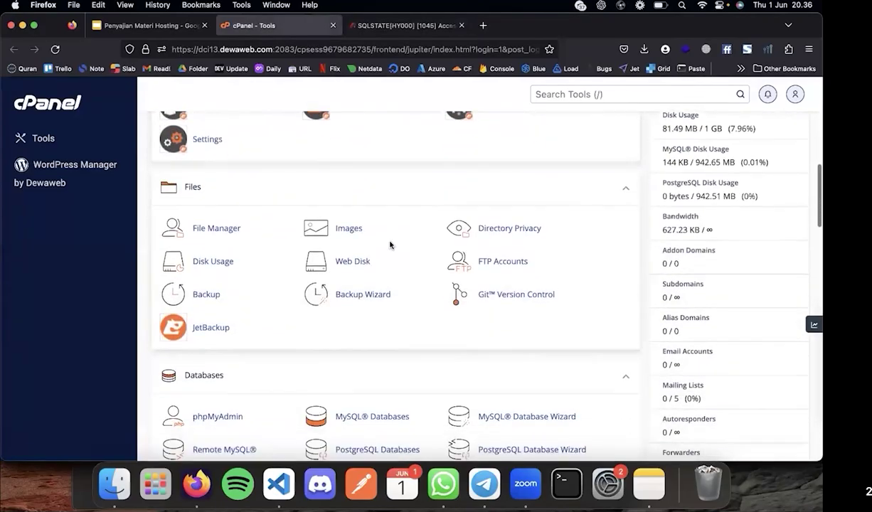
- Under Add User To Database, add belaja79_baru to belaja79_laravelongkir
{"action": "left_click", "coordinate": [365, 248]}
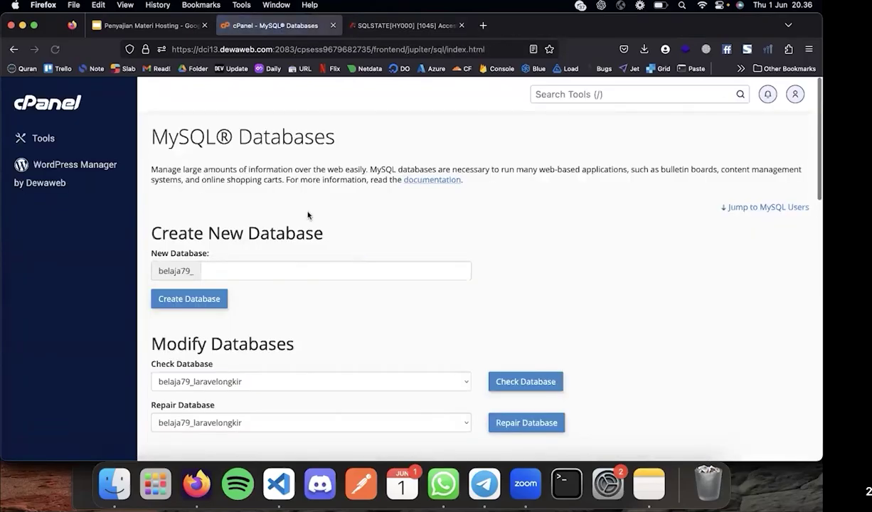
{"action": "scroll", "coordinate": [308, 216], "scroll_direction": "down", "scroll_amount": 6}
{"action": "scroll", "coordinate": [308, 215], "scroll_direction": "down", "scroll_amount": 10}
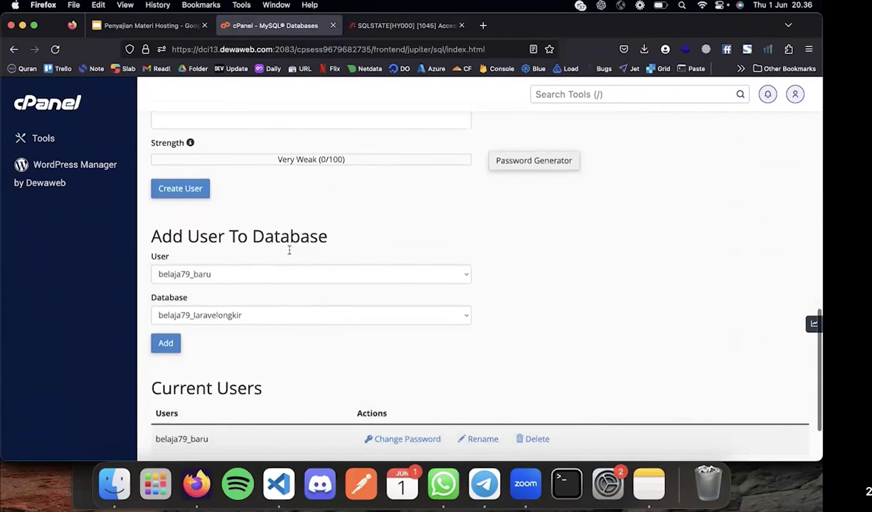
{"action": "scroll", "coordinate": [289, 250], "scroll_direction": "down", "scroll_amount": 3}
{"action": "left_click", "coordinate": [187, 258]}
{"action": "left_click", "coordinate": [219, 286]}
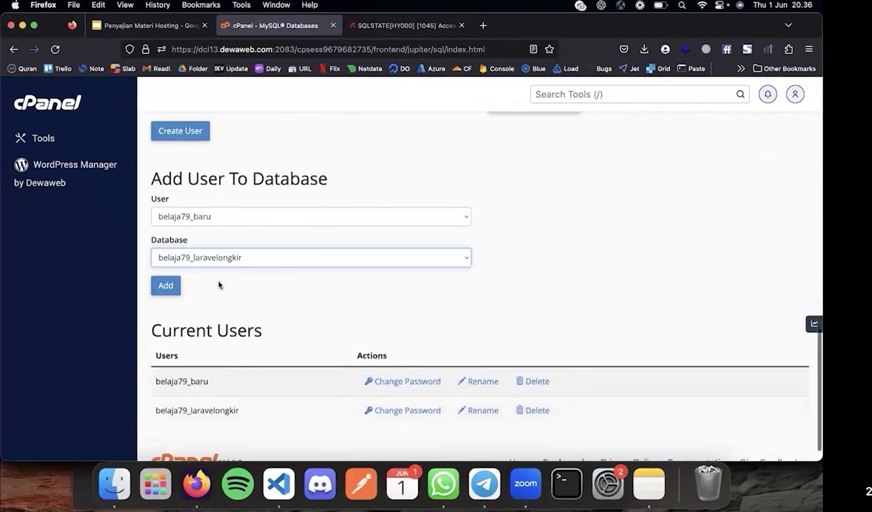
{"action": "left_click", "coordinate": [169, 284]}
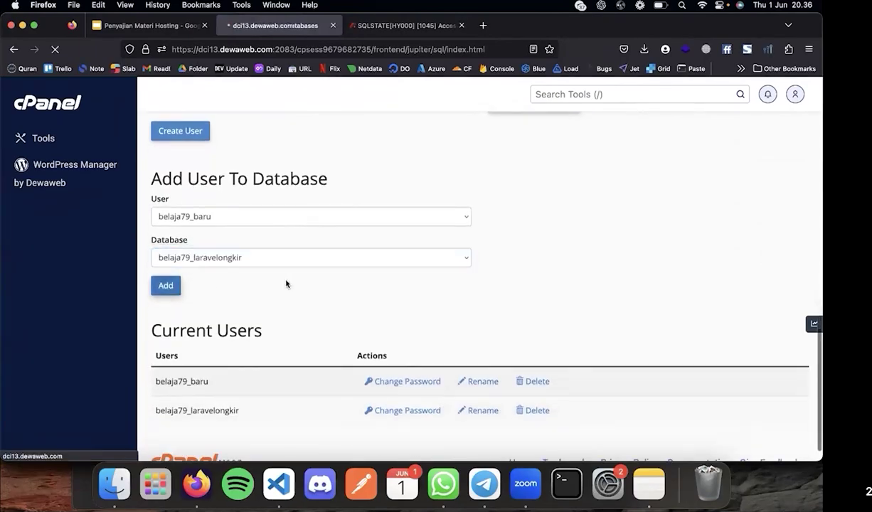
- Tick ALL PRIVILEGES, save the changes, and return to the Tools page
{"action": "left_click", "coordinate": [171, 235]}
{"action": "scroll", "coordinate": [217, 230], "scroll_direction": "down", "scroll_amount": 5}
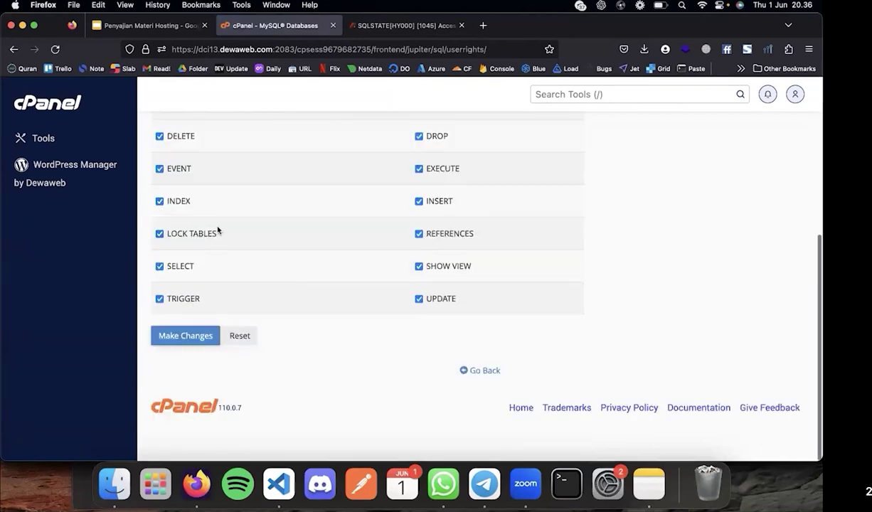
{"action": "left_click", "coordinate": [182, 366]}
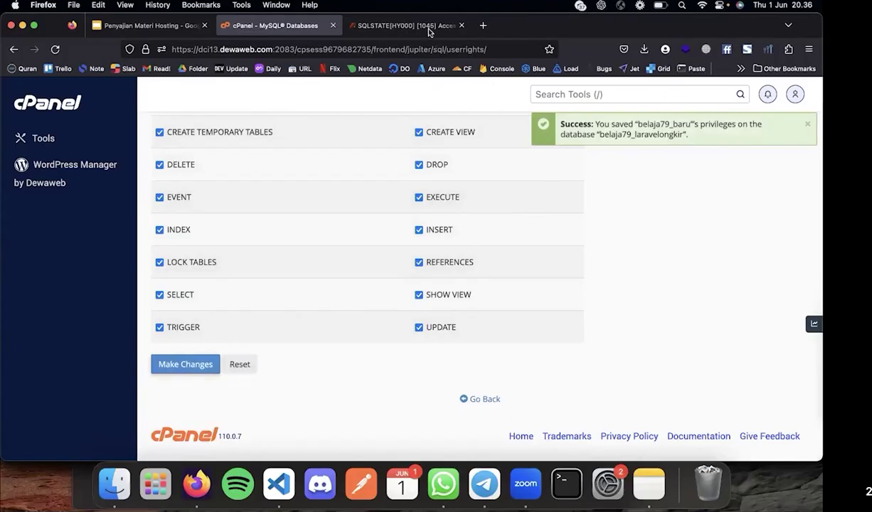
{"action": "left_click", "coordinate": [44, 140]}
{"action": "scroll", "coordinate": [290, 175], "scroll_direction": "down", "scroll_amount": 10}
{"action": "left_click_drag", "start_coordinate": [290, 181], "coordinate": [217, 135]}
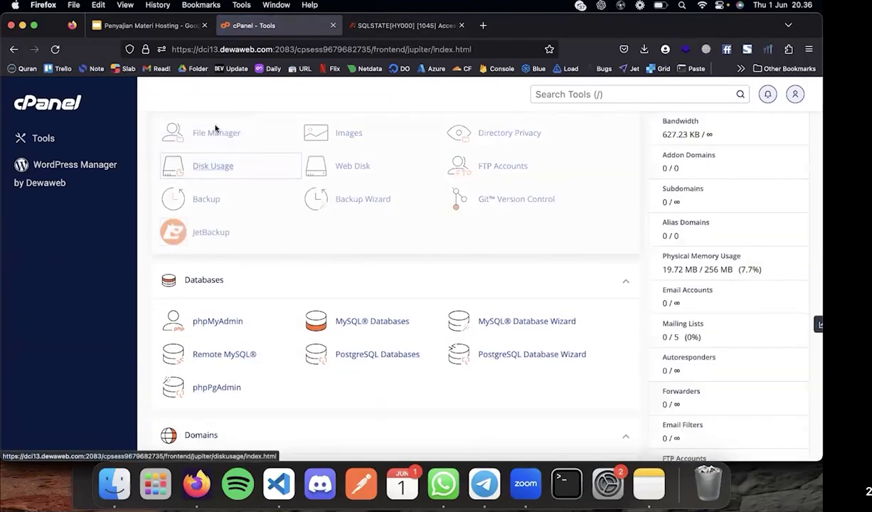
- Open the .env file from File Manager in the text editor
{"action": "left_click", "coordinate": [216, 134]}
{"action": "scroll", "coordinate": [267, 285], "scroll_direction": "down", "scroll_amount": 5}
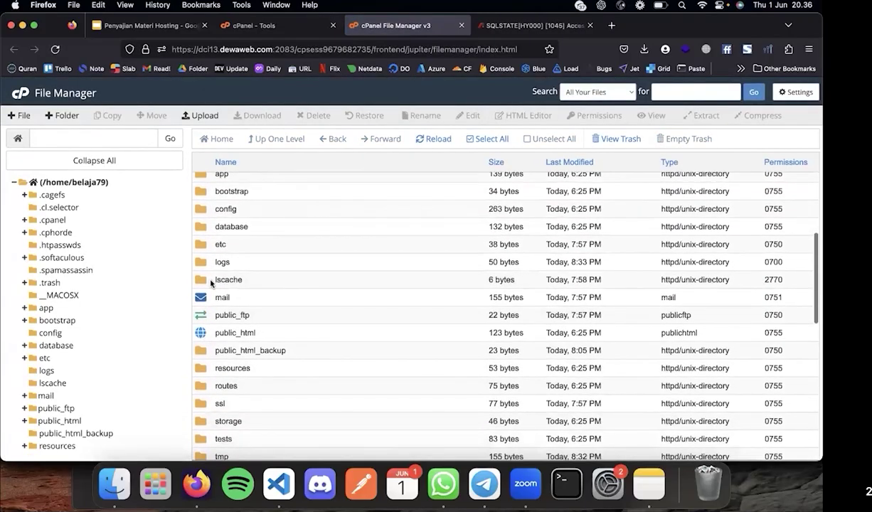
{"action": "scroll", "coordinate": [212, 279], "scroll_direction": "down", "scroll_amount": 7}
{"action": "left_click", "coordinate": [199, 296]}
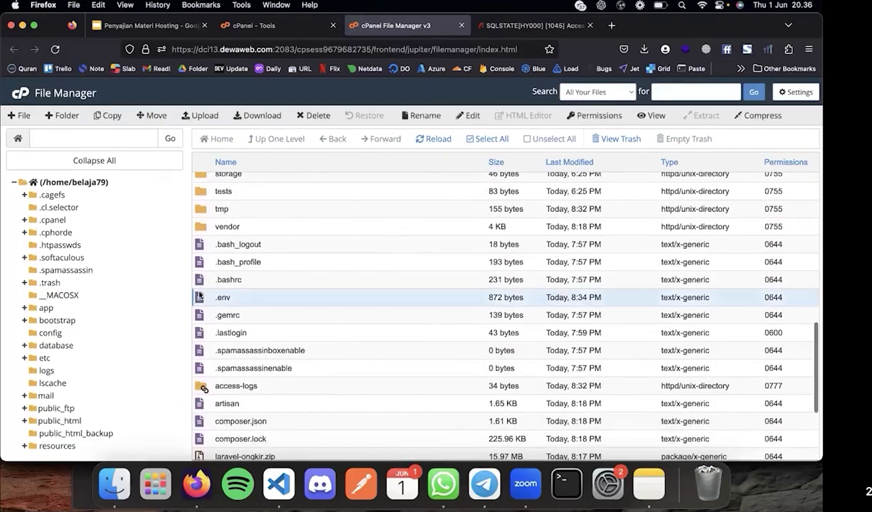
{"action": "right_click", "coordinate": [200, 296]}
{"action": "left_click", "coordinate": [226, 334]}
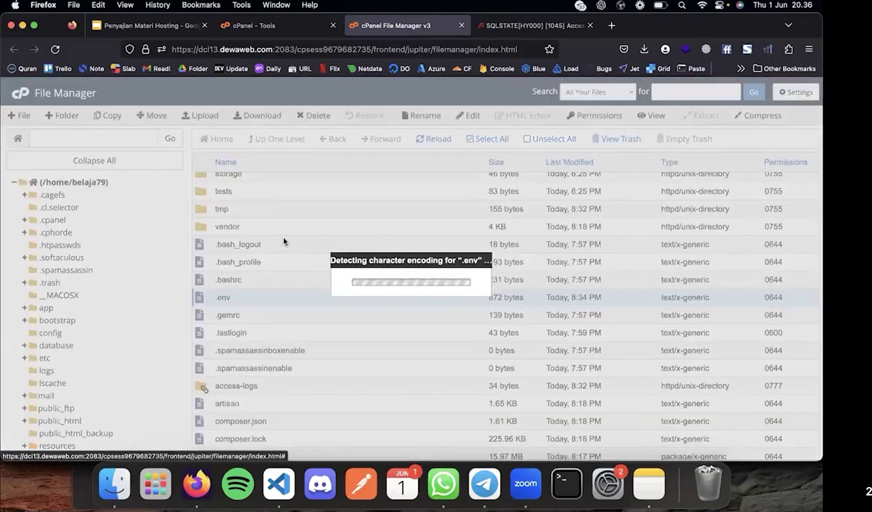
{"action": "left_click", "coordinate": [513, 356]}
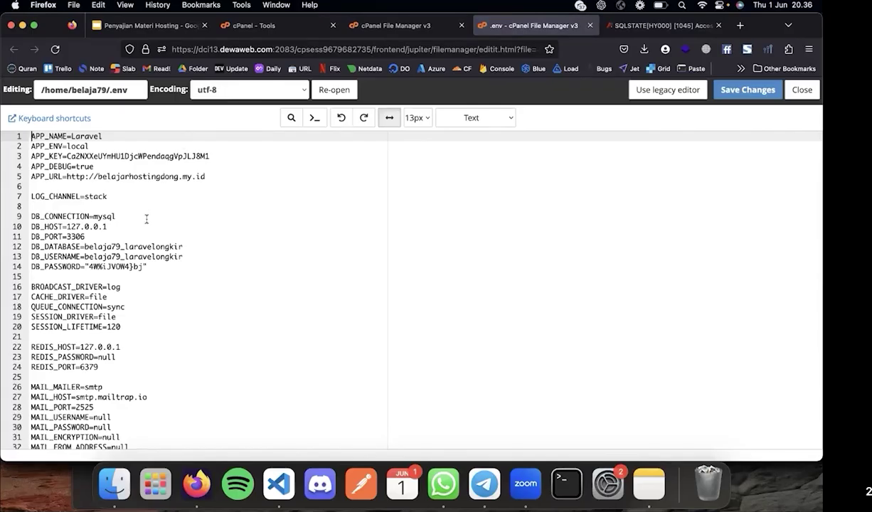
- Set DB_USERNAME to belaja79_baru, enter the new user's password as DB_PASSWORD, and save
{"action": "left_click", "coordinate": [159, 256]}
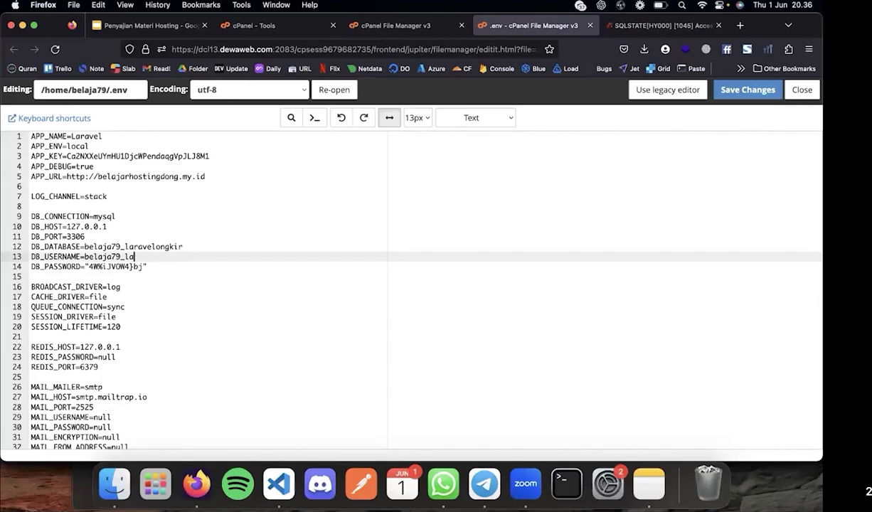
{"action": "type", "text": "baru"}
{"action": "left_click", "coordinate": [144, 265]}
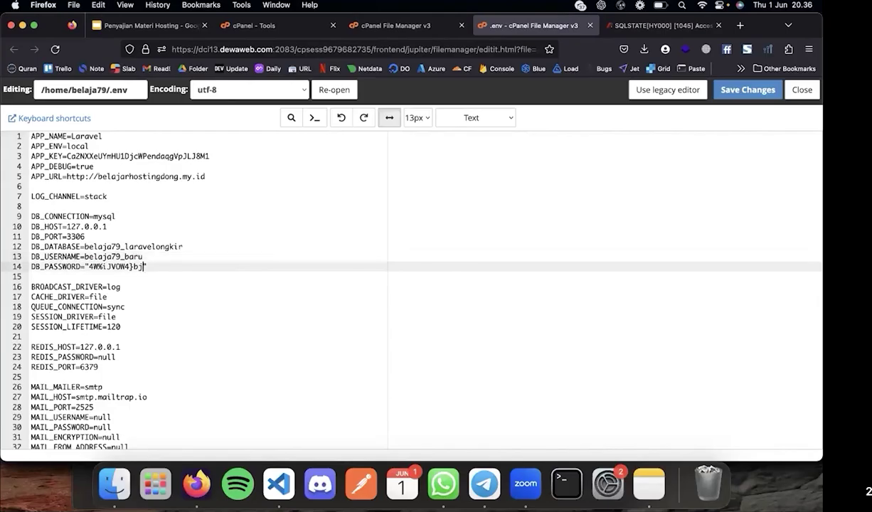
{"action": "key", "text": "BackSpace"}
{"action": "key", "text": "BackSpace"}
{"action": "key", "text": "BackSpace"}
{"action": "key", "text": "BackSpace"}
{"action": "key", "text": "BackSpace"}
{"action": "key", "text": "BackSpace"}
{"action": "key", "text": "BackSpace"}
{"action": "key", "text": "BackSpace"}
{"action": "key", "text": "BackSpace"}
{"action": "key", "text": "BackSpace"}
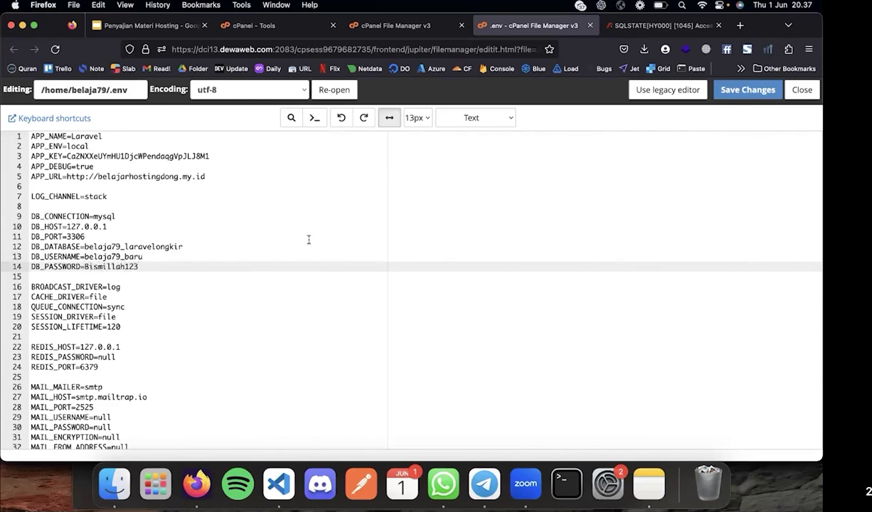
{"action": "left_click", "coordinate": [748, 90]}
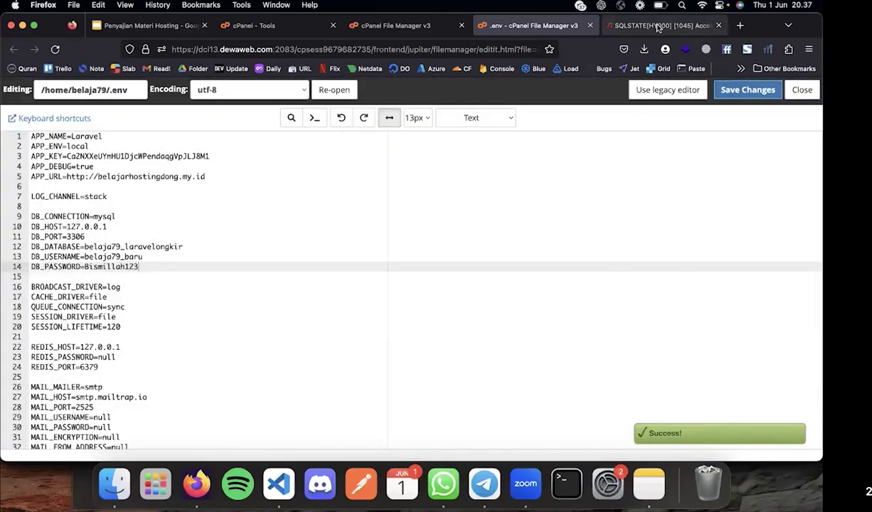
{"action": "left_click", "coordinate": [662, 25]}
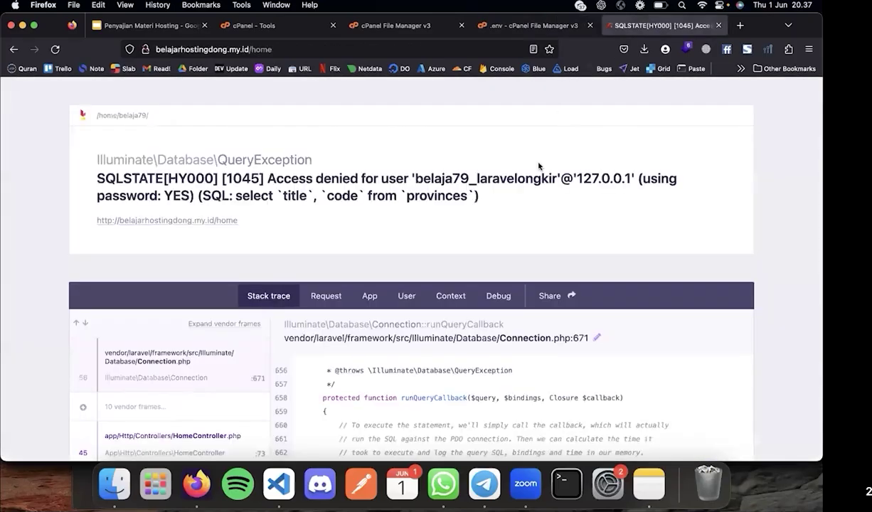
{"action": "key", "text": "super+r"}
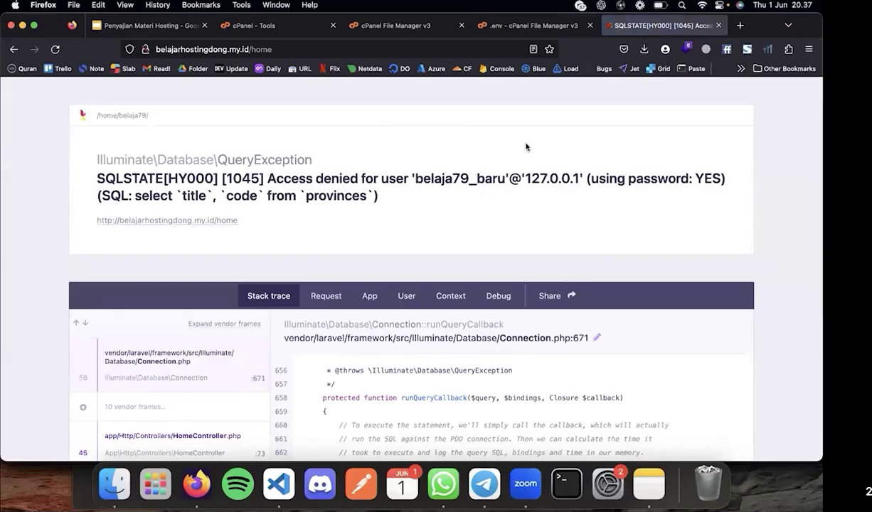
{"action": "left_click", "coordinate": [512, 26]}
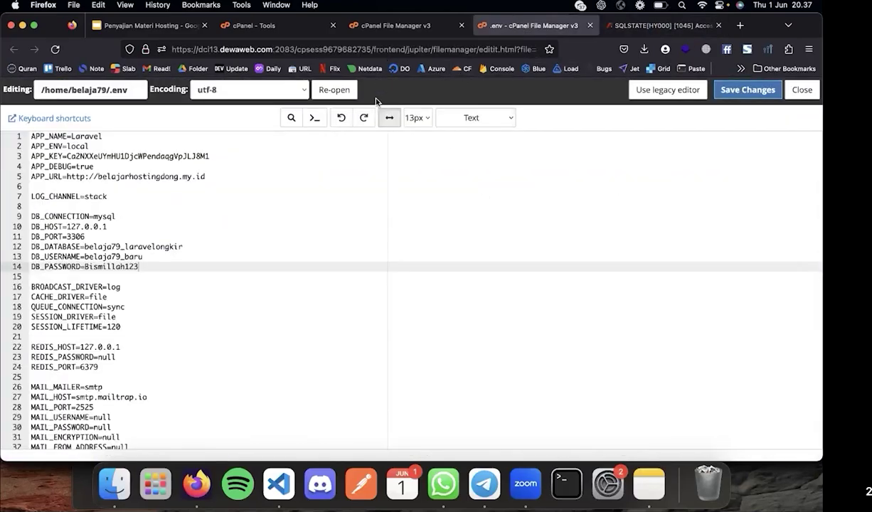